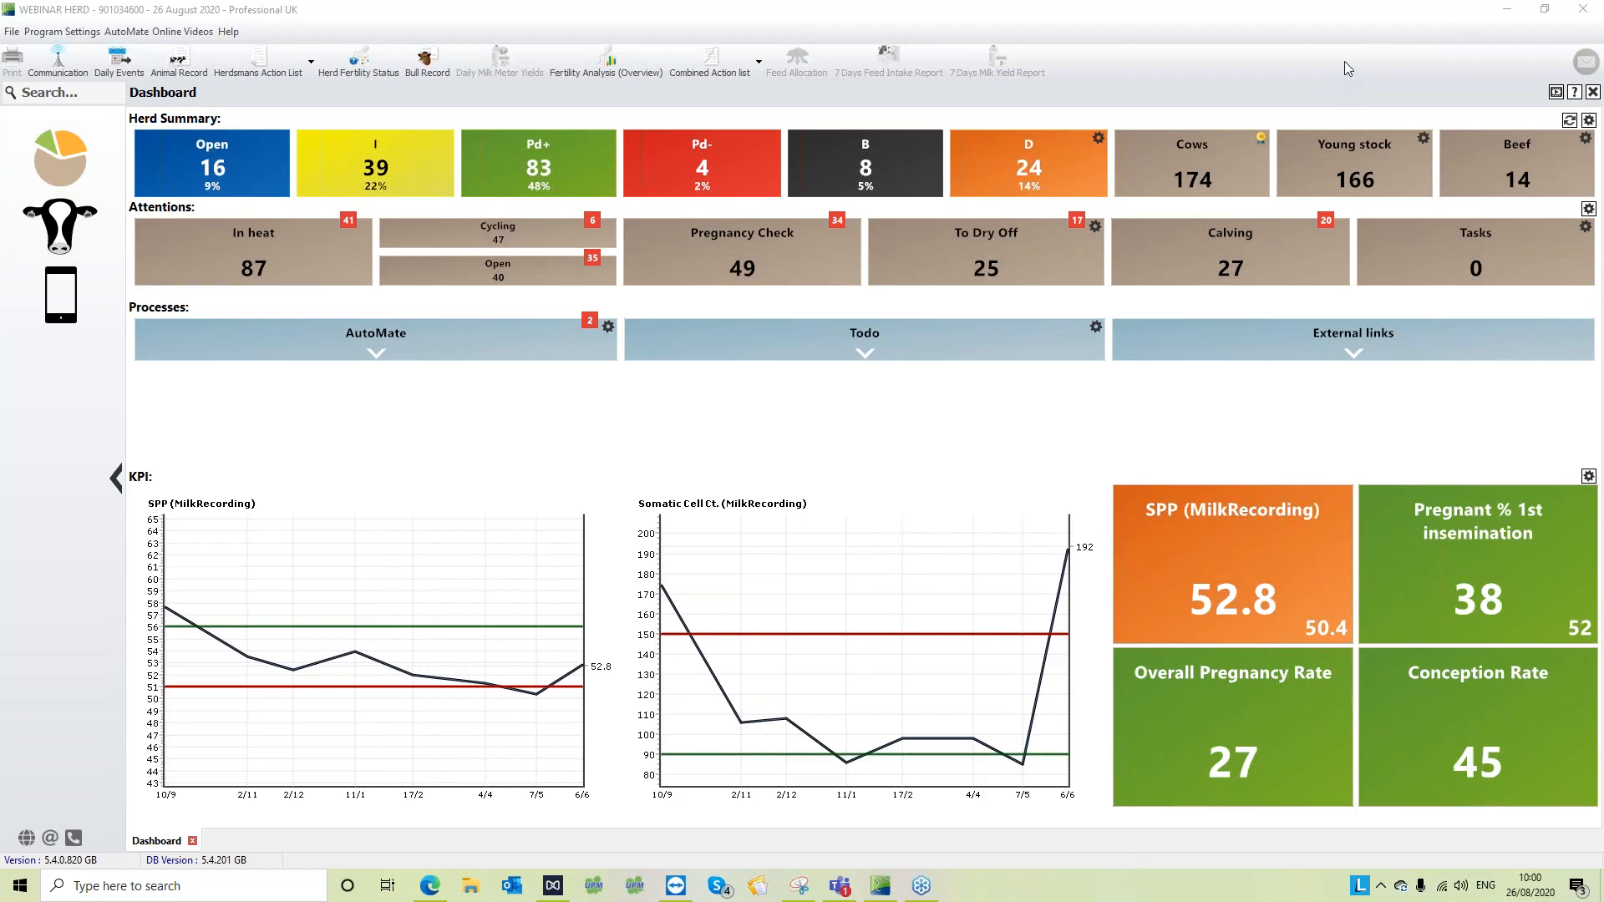
- Open the Stock Check report from the Herd section of Management
click(66, 226)
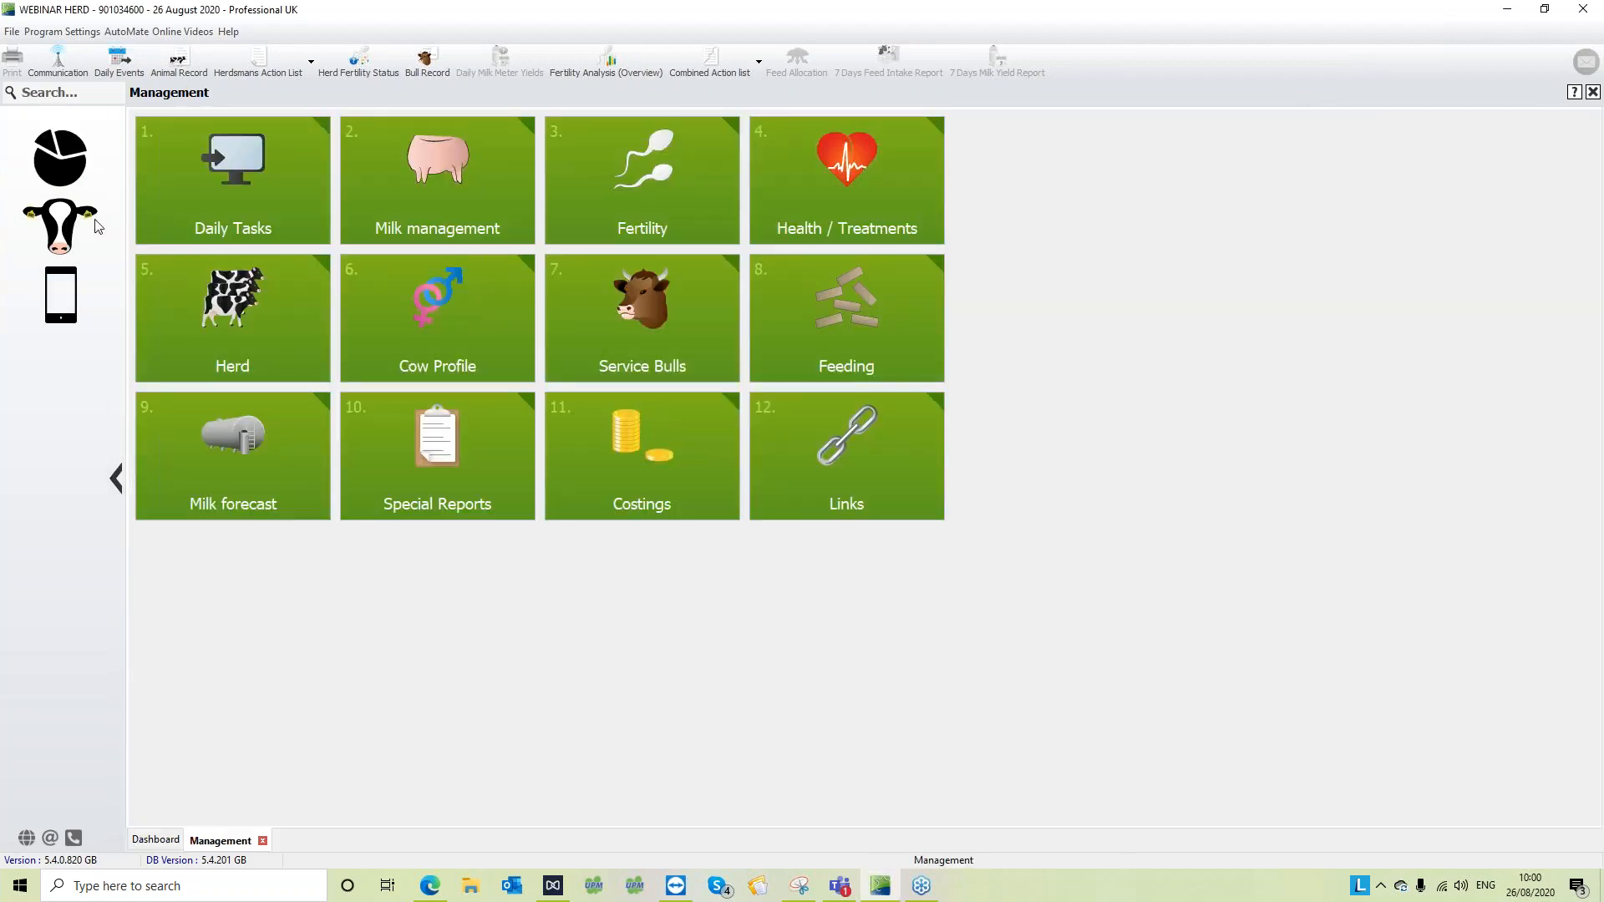
click(234, 320)
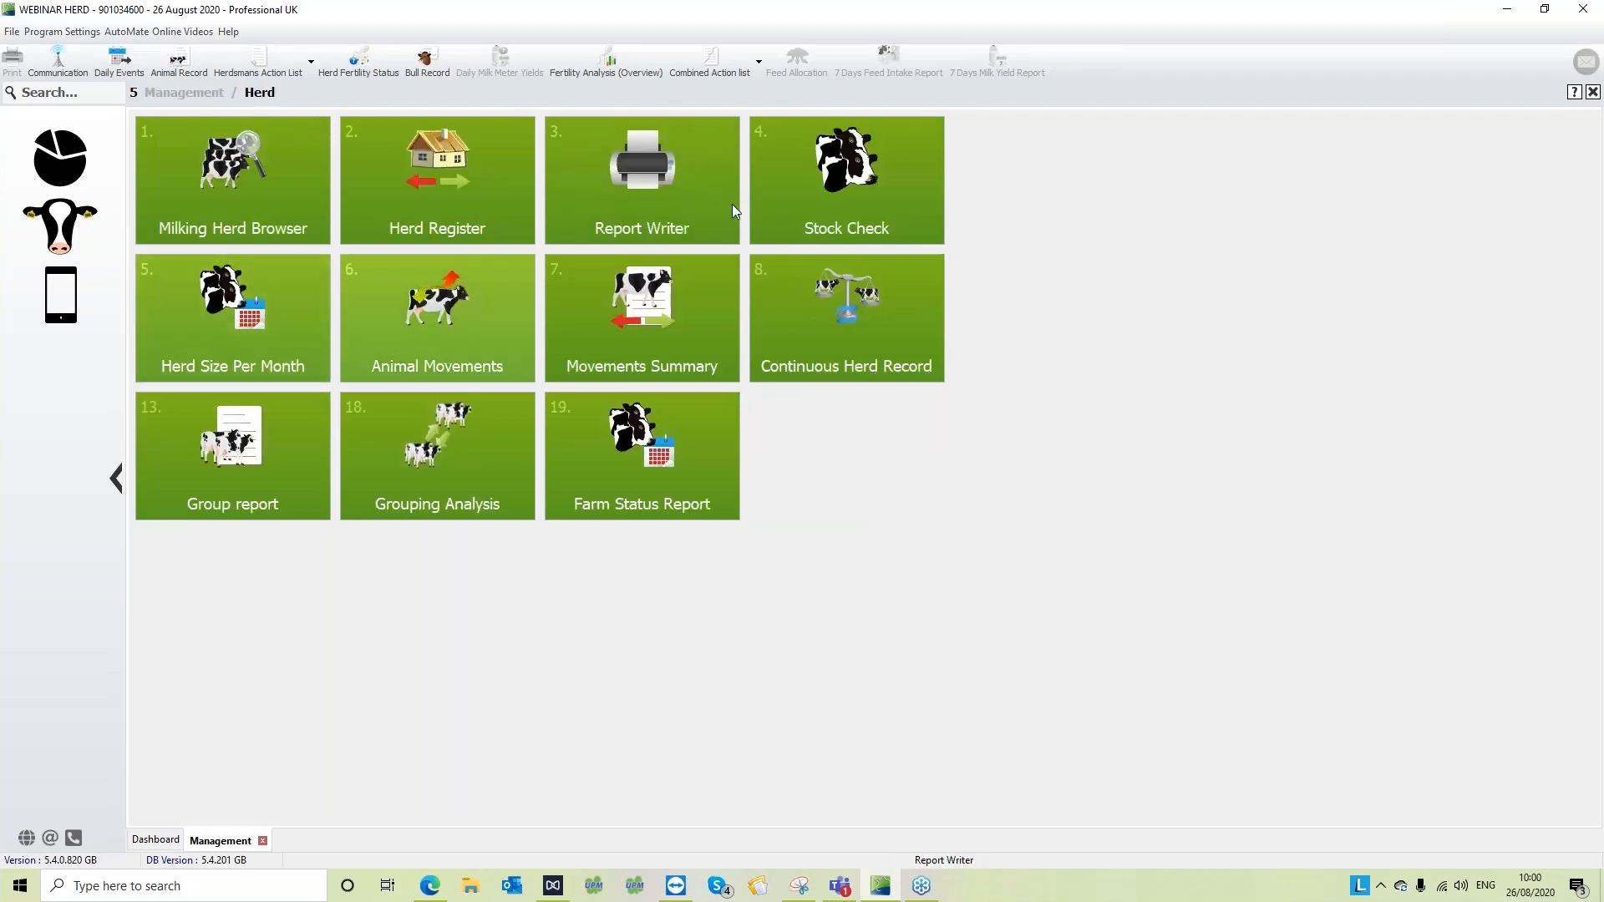
click(864, 203)
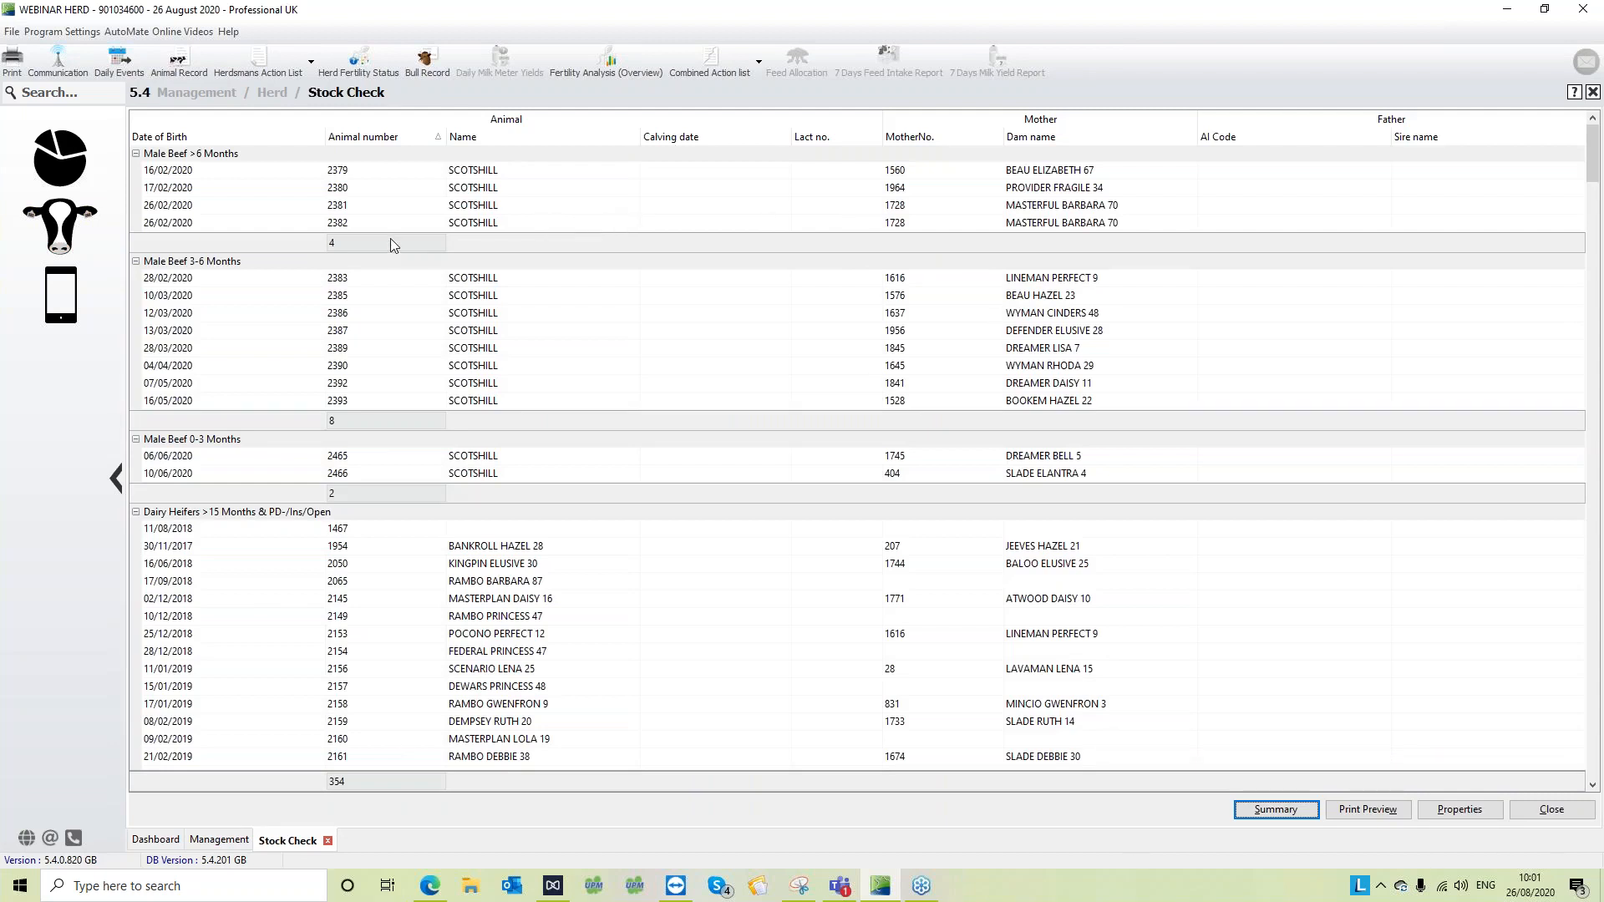
- Examine the Male Beef >6 Months, 3-6 Months and 0-3 Months groups in the stock list
click(205, 177)
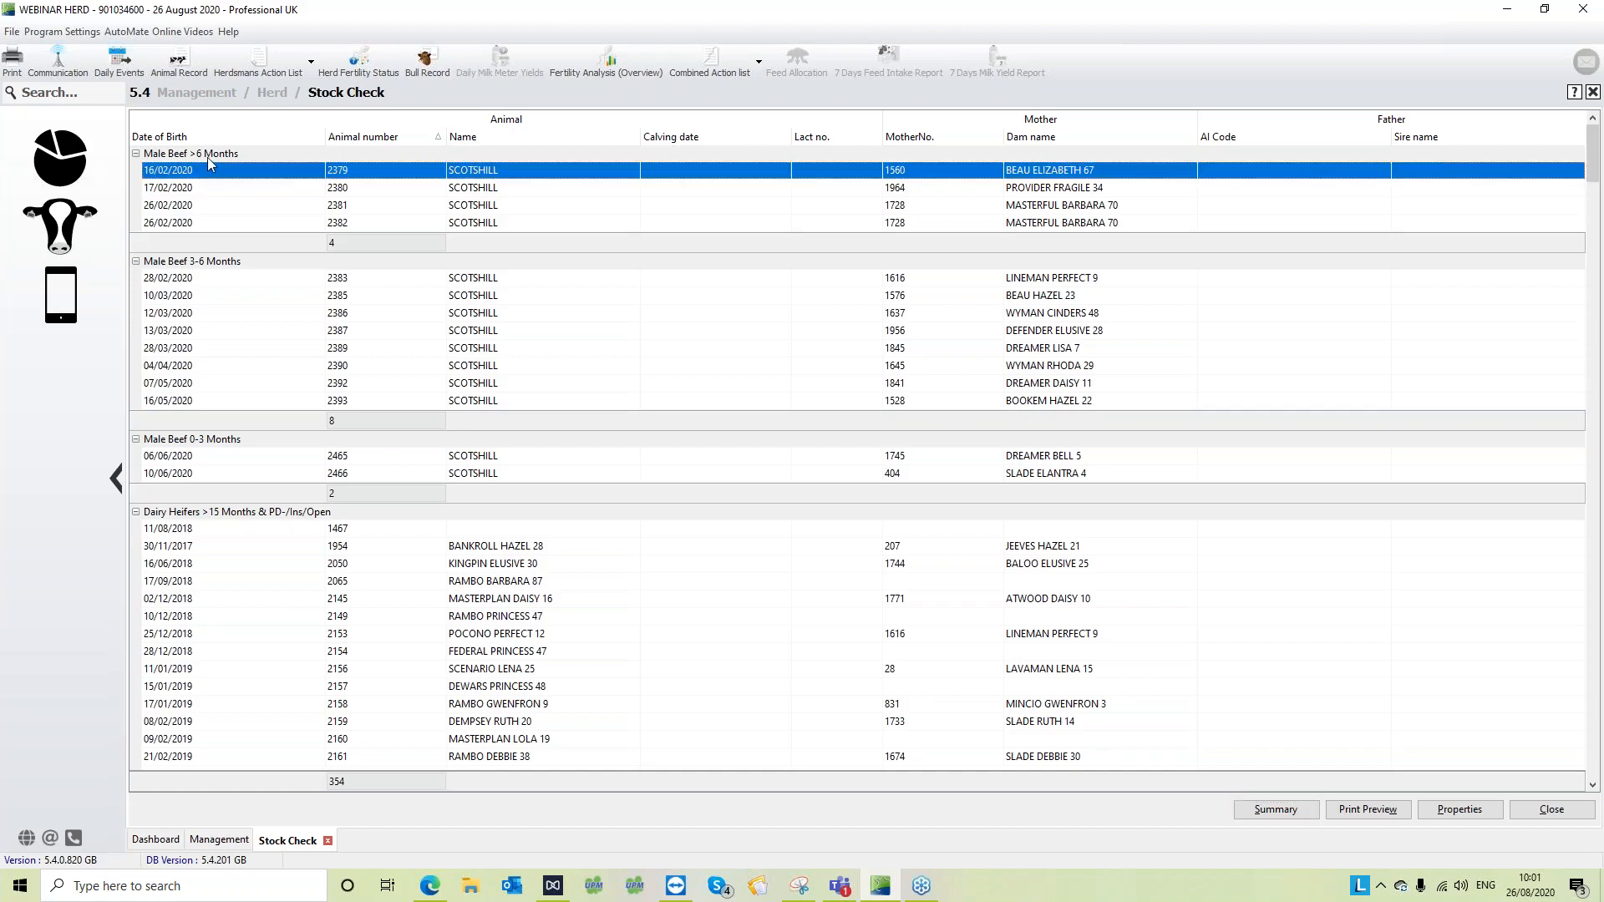
click(208, 159)
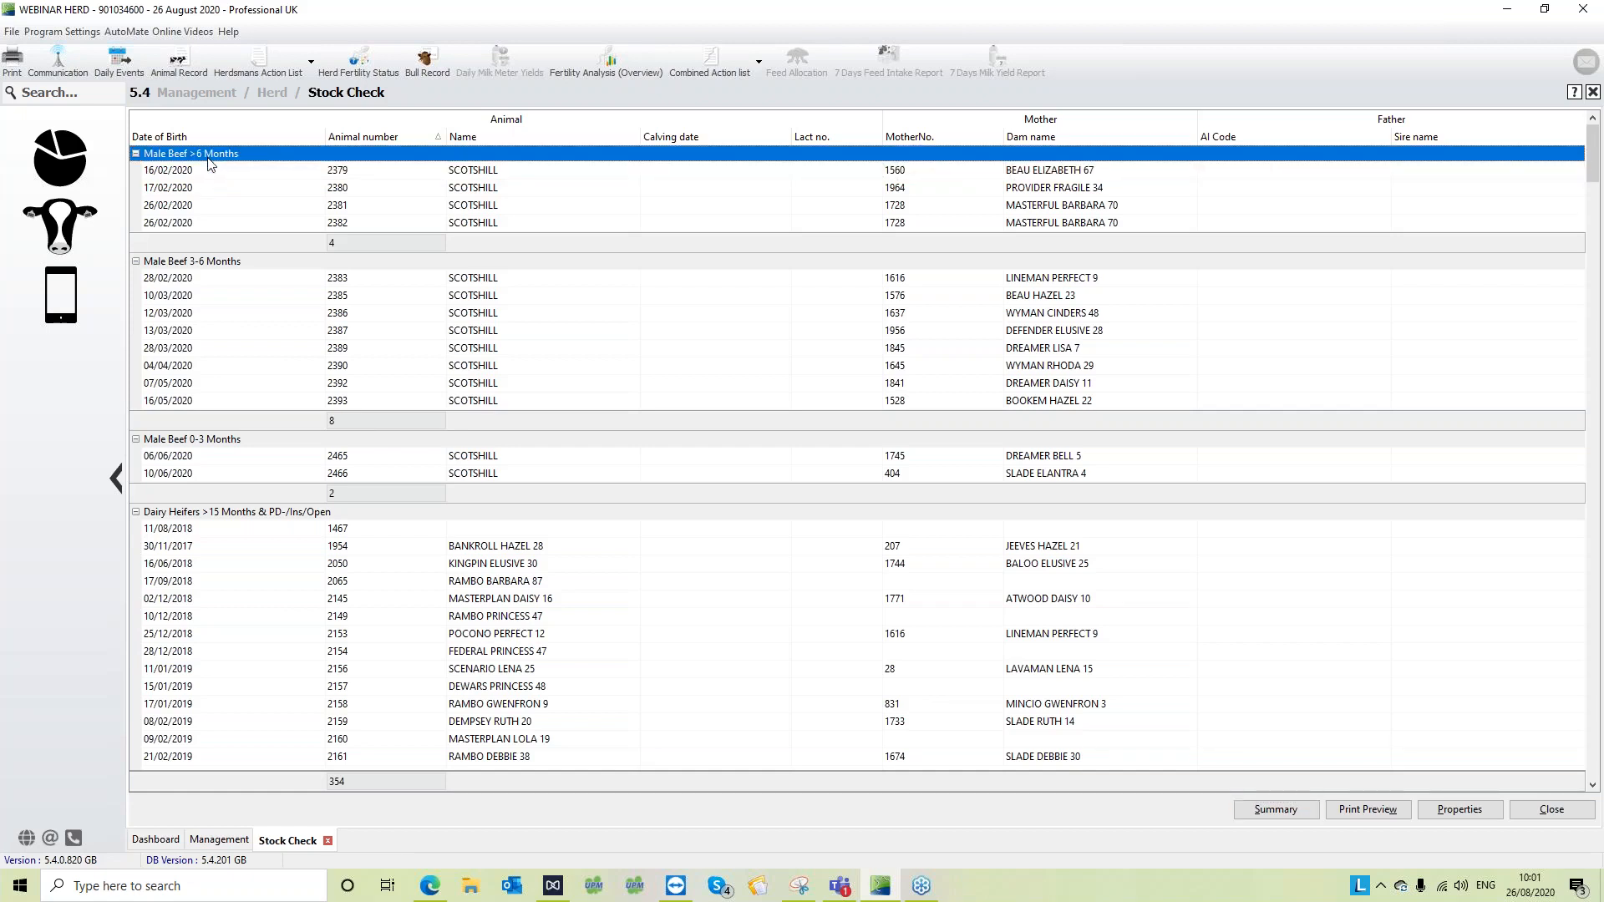
click(338, 264)
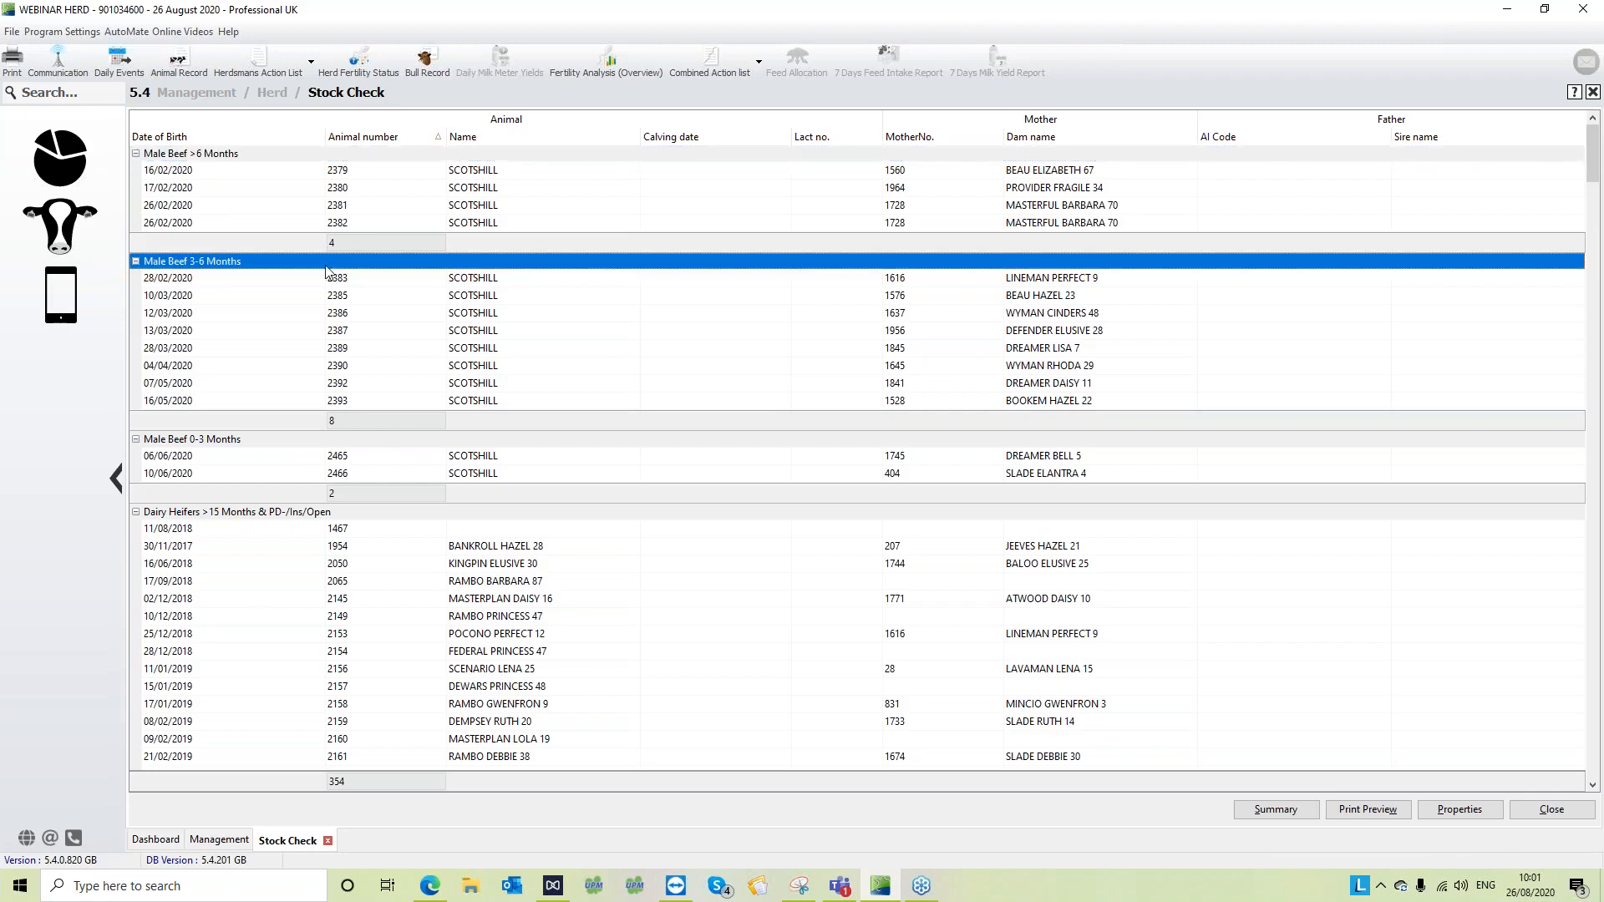
click(335, 442)
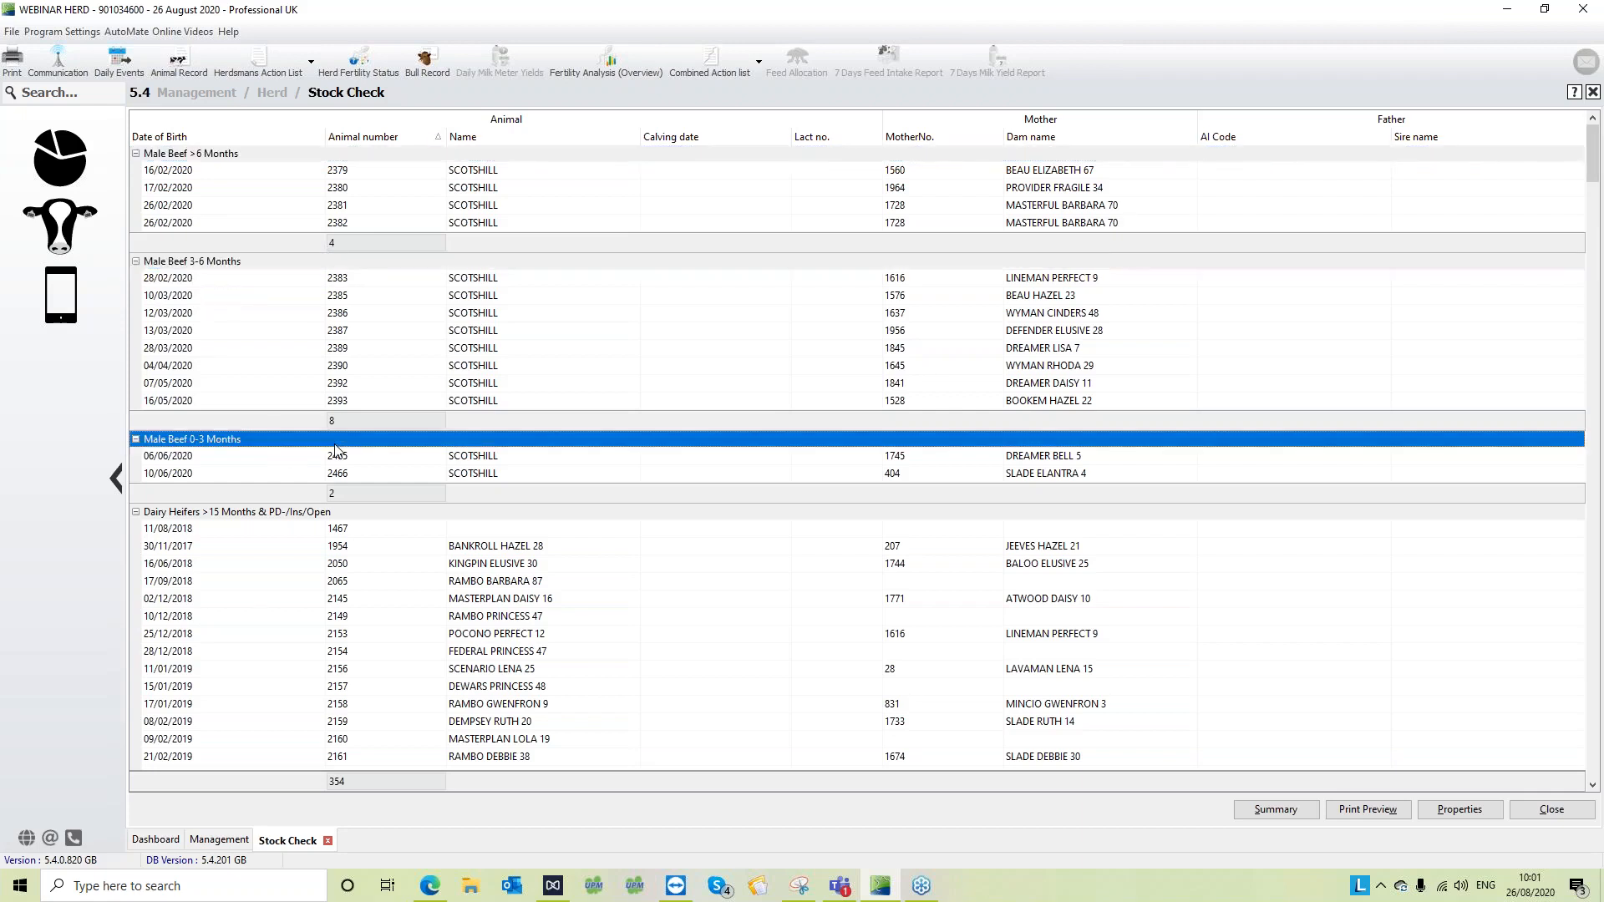
- Collapse the Male Beef >6 Months, Male Beef 3-6 Months and Dairy Heifers >15 Months & PD-/Ins/Open groups, declining the scheduled AutoMate tasks
click(135, 154)
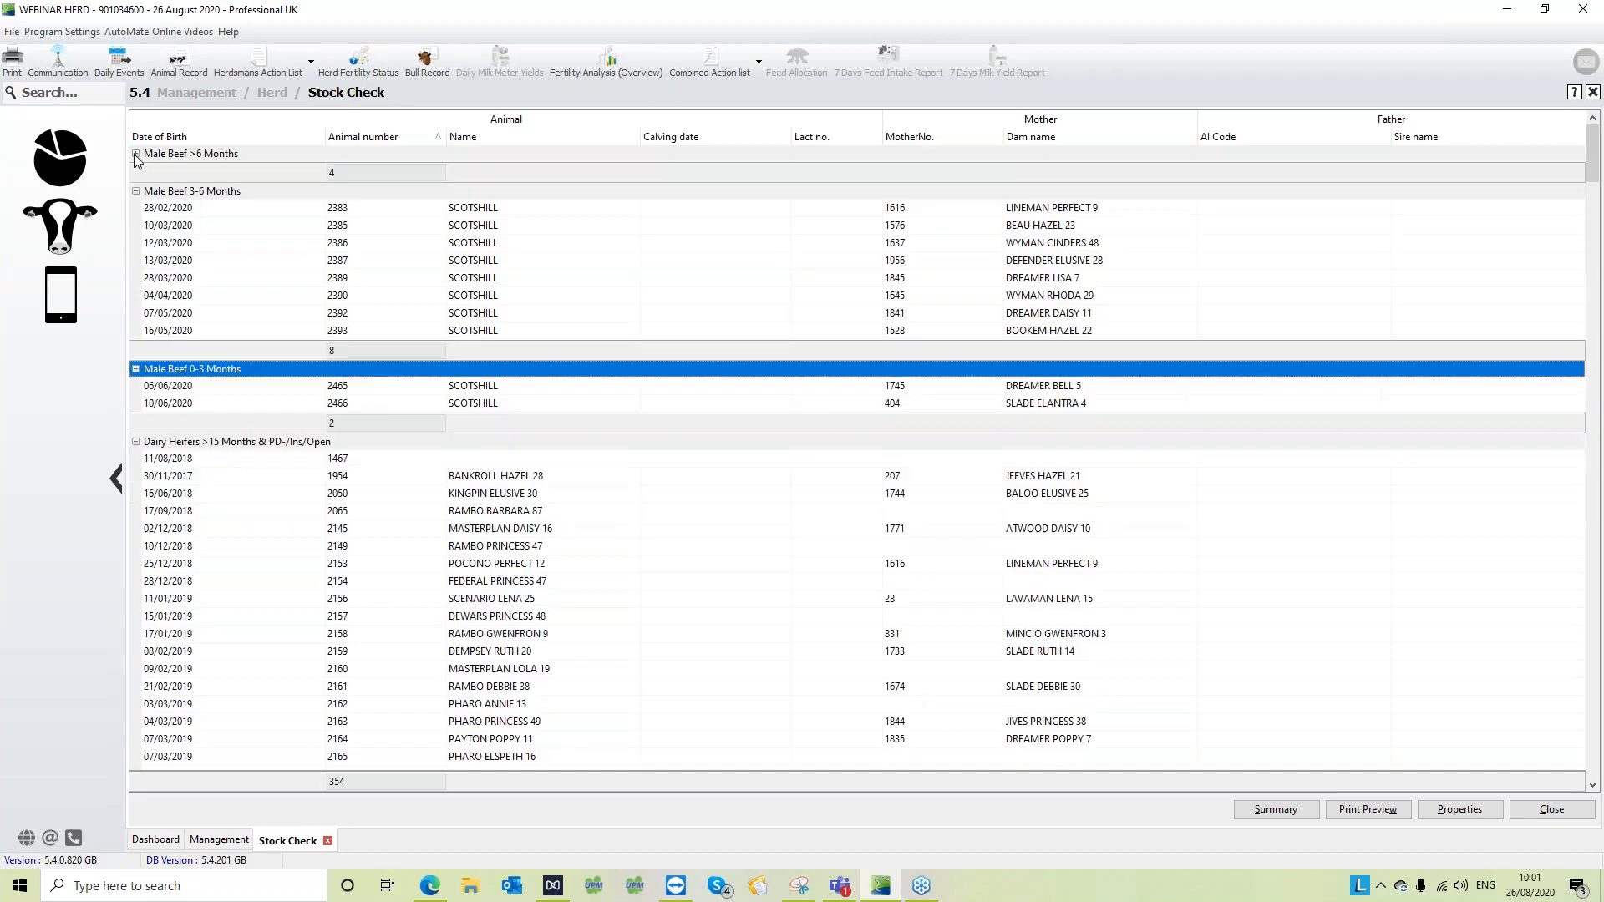
click(135, 192)
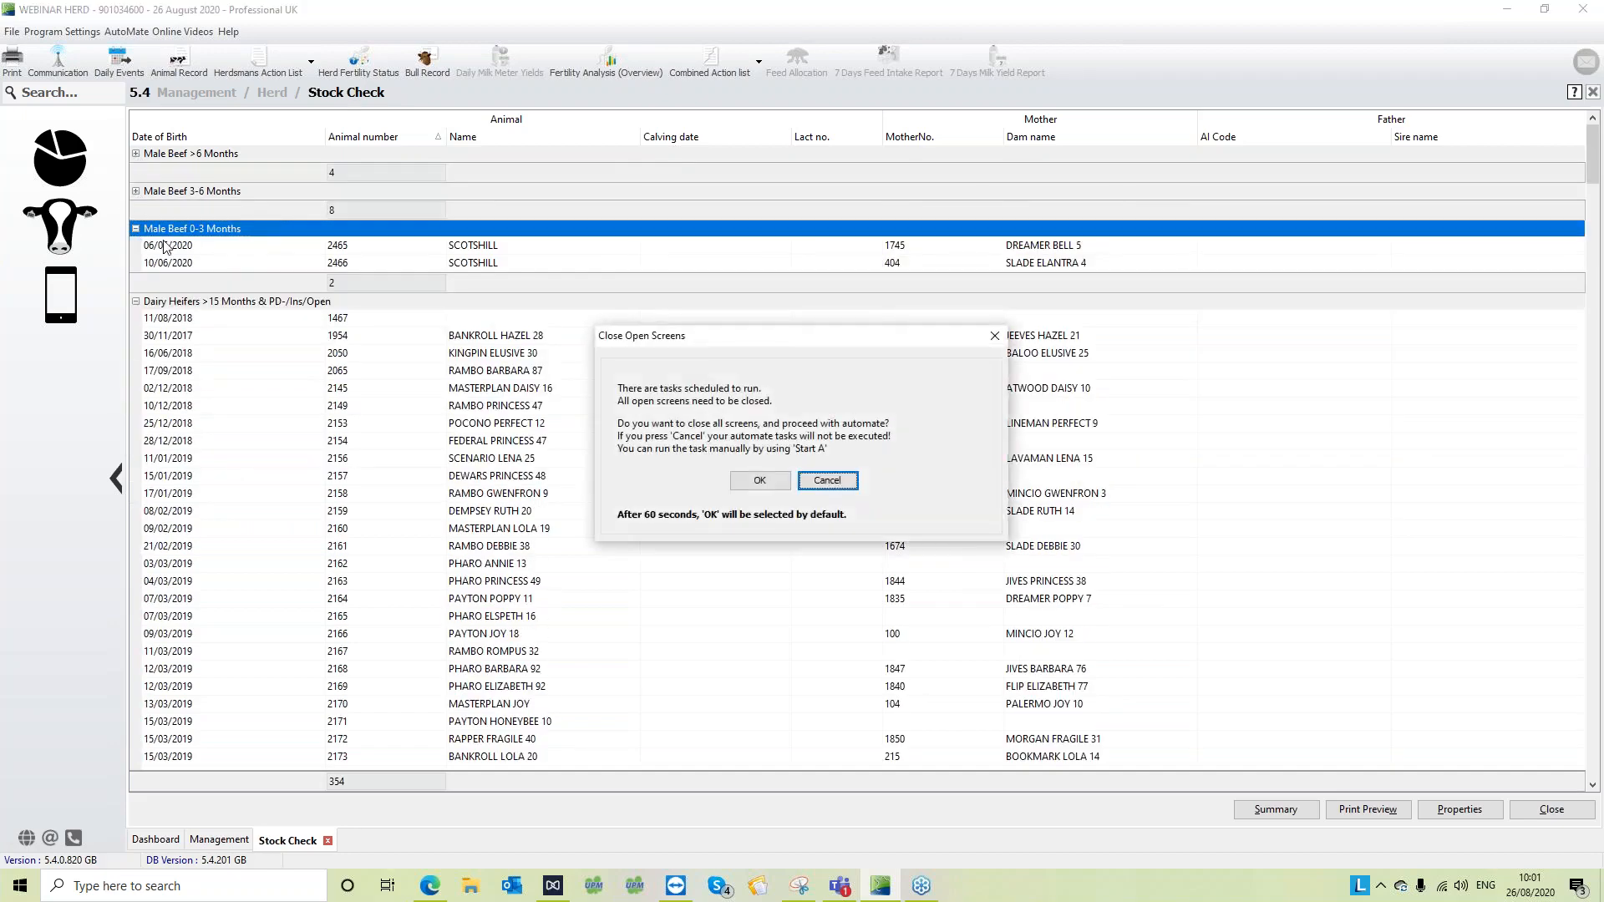
click(812, 482)
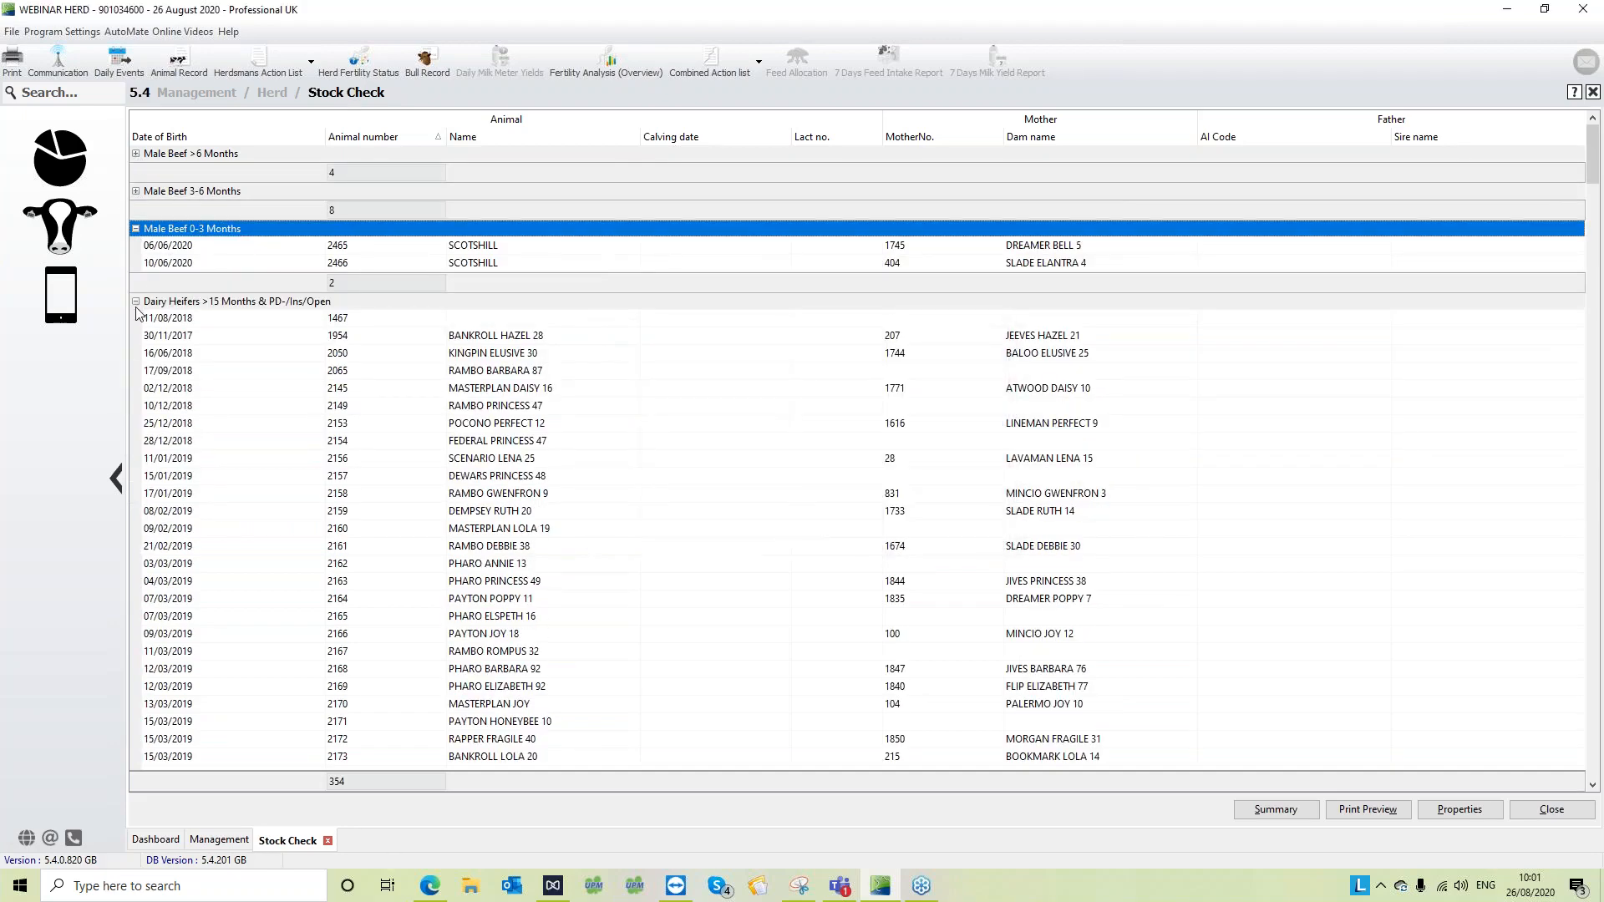
click(184, 307)
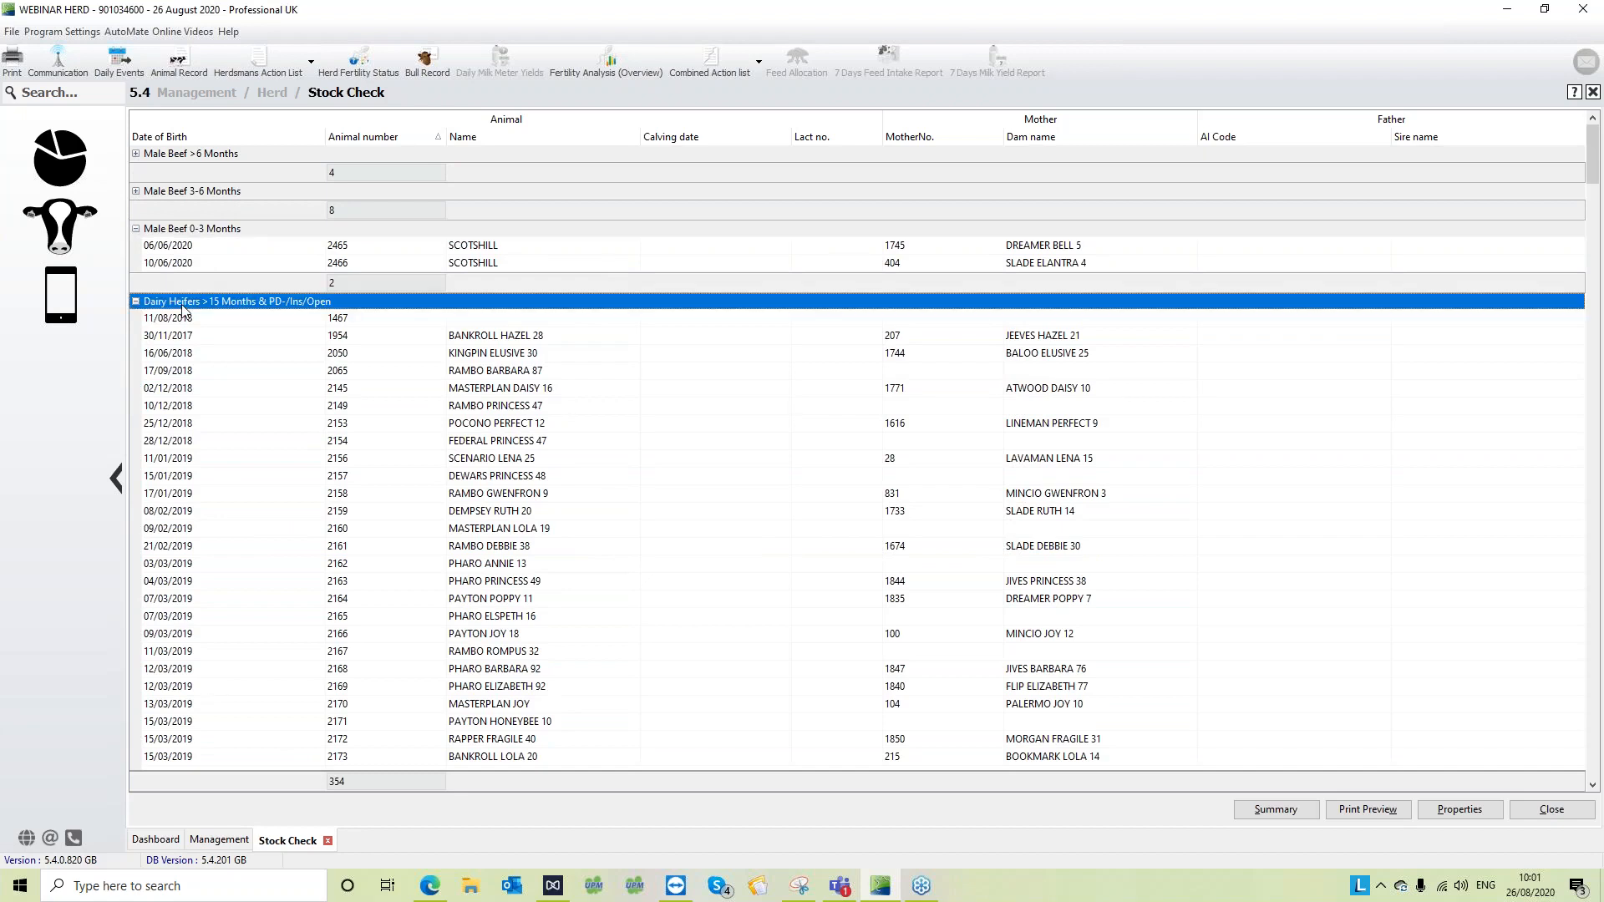
click(137, 304)
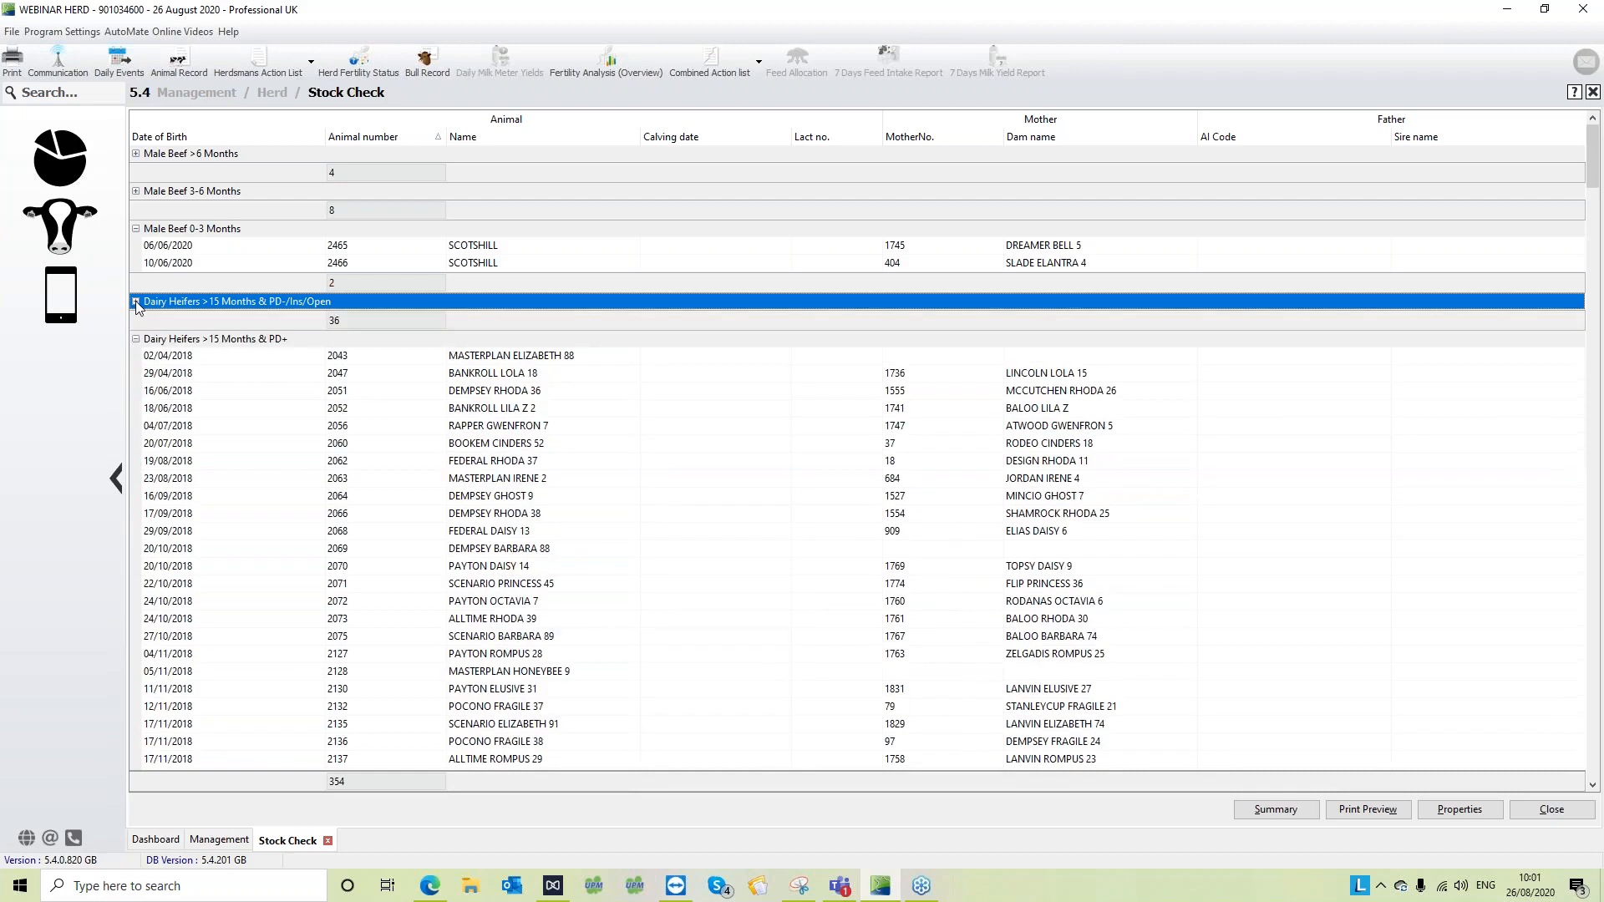
- Look through the dairy heifer groups, from >15 Months & PD+ to 9-12 Months
click(215, 358)
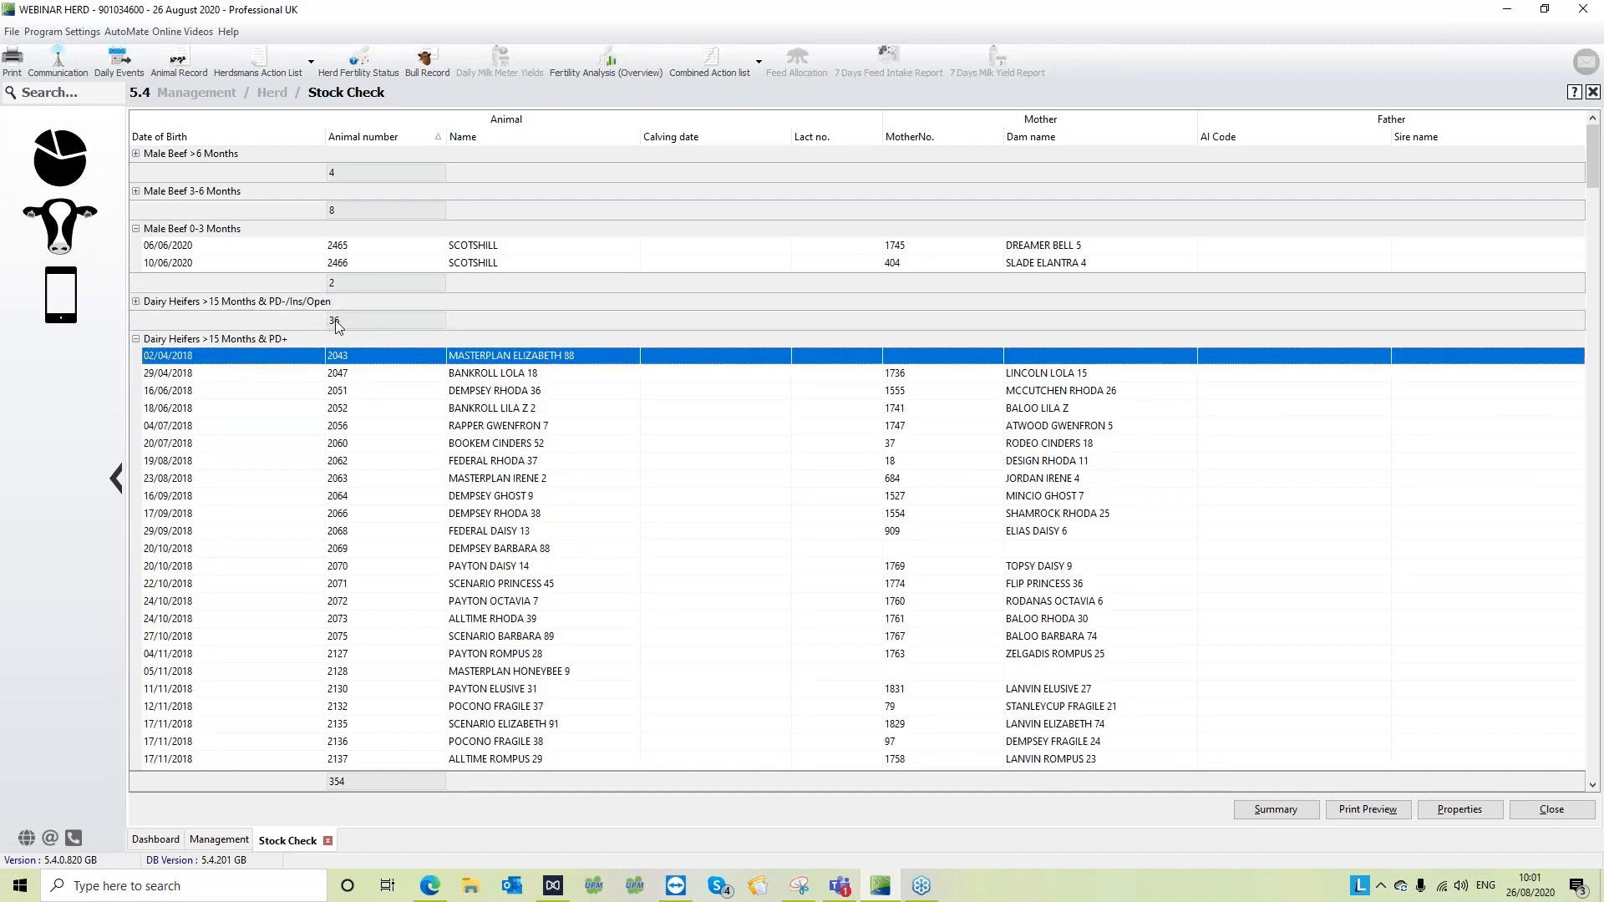
scroll(337, 328, down, 8)
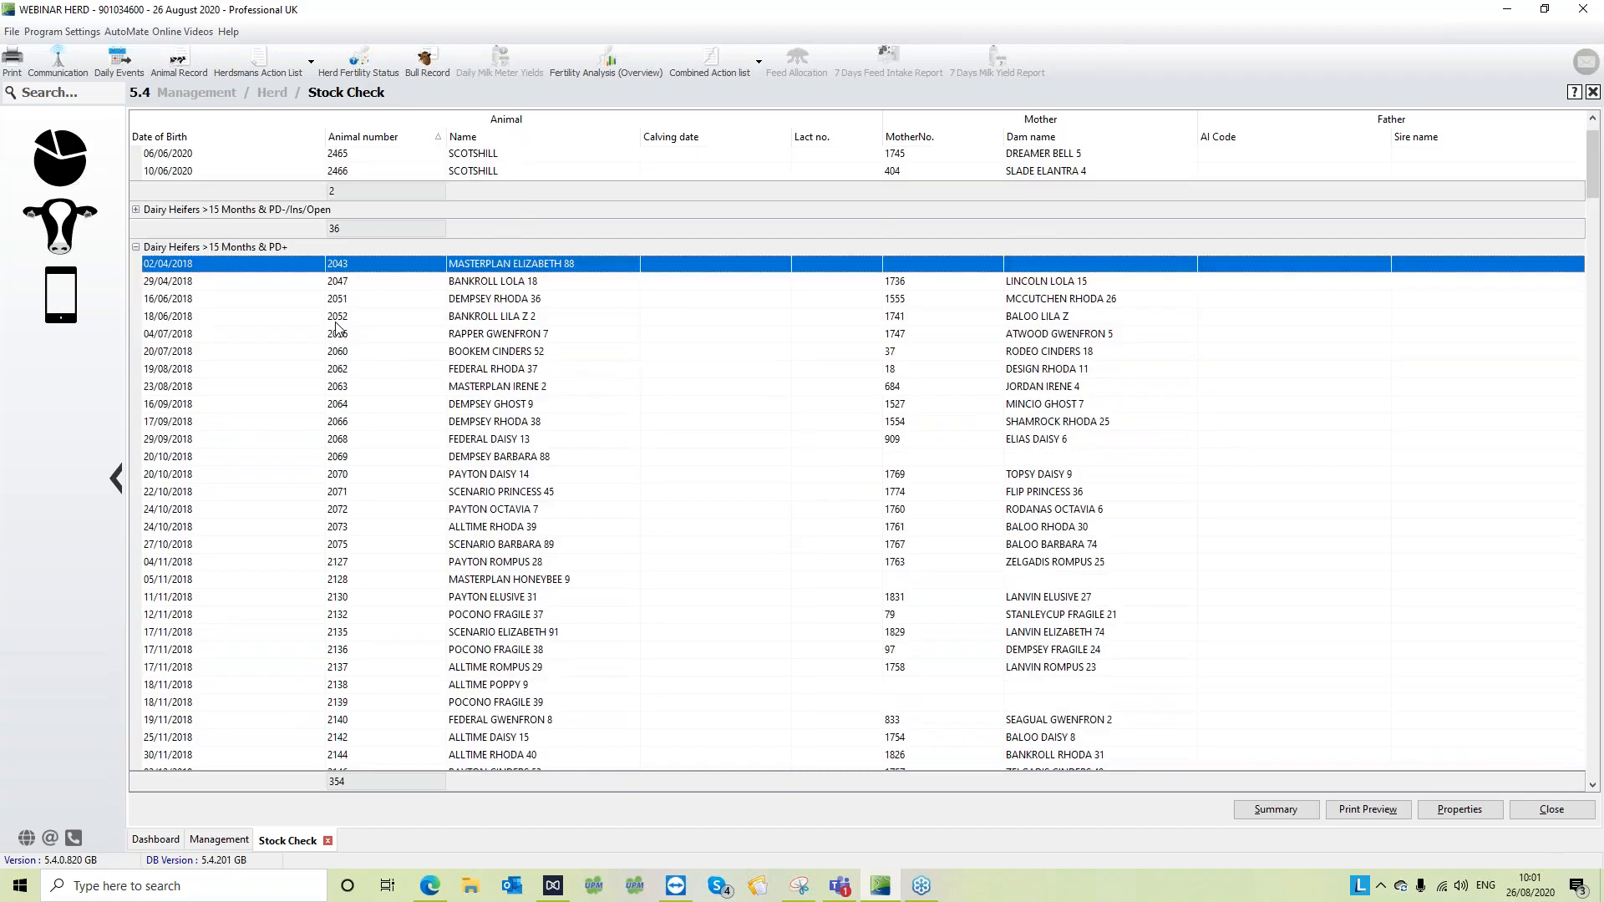
scroll(337, 328, down, 5)
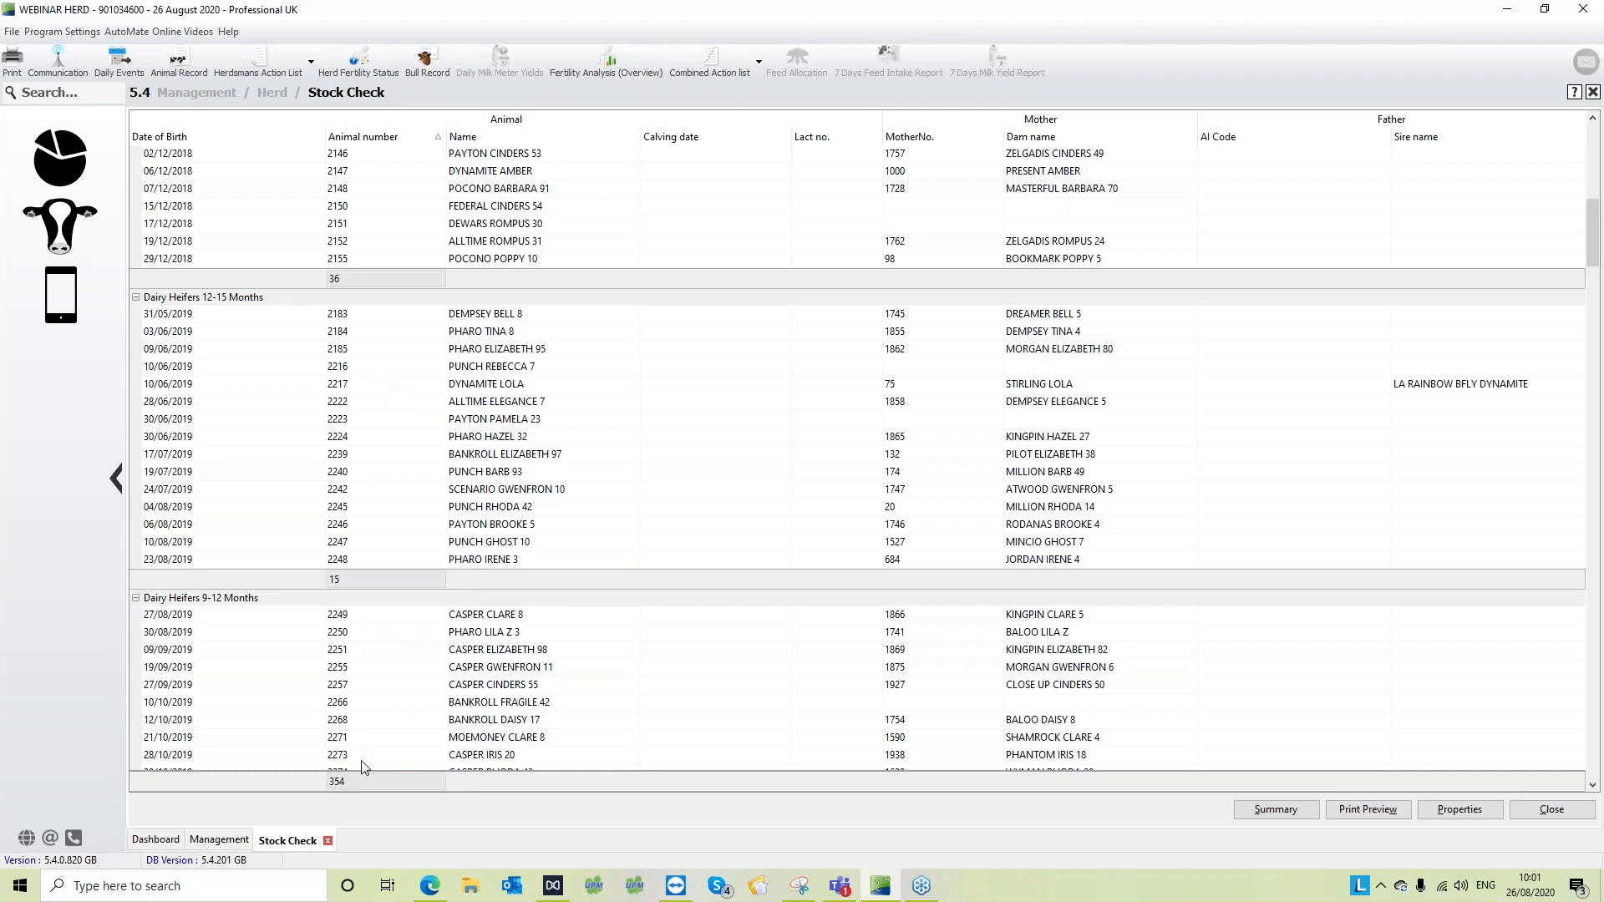
- Set the Stock Check date to 04/07/2020 and apply it to the report
click(1459, 809)
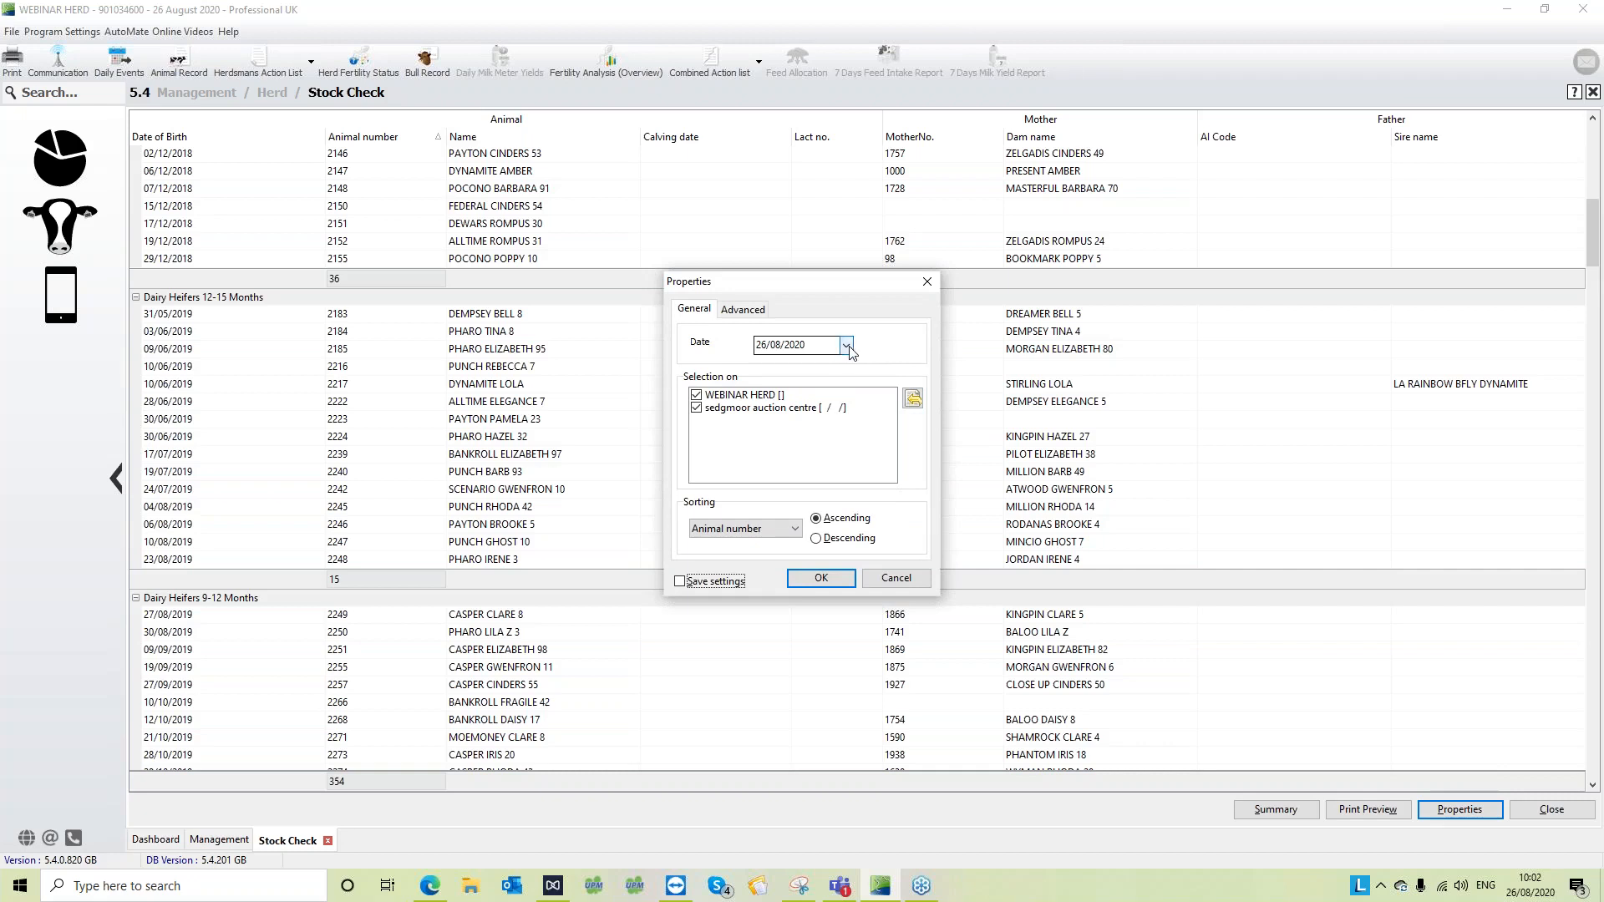
click(846, 345)
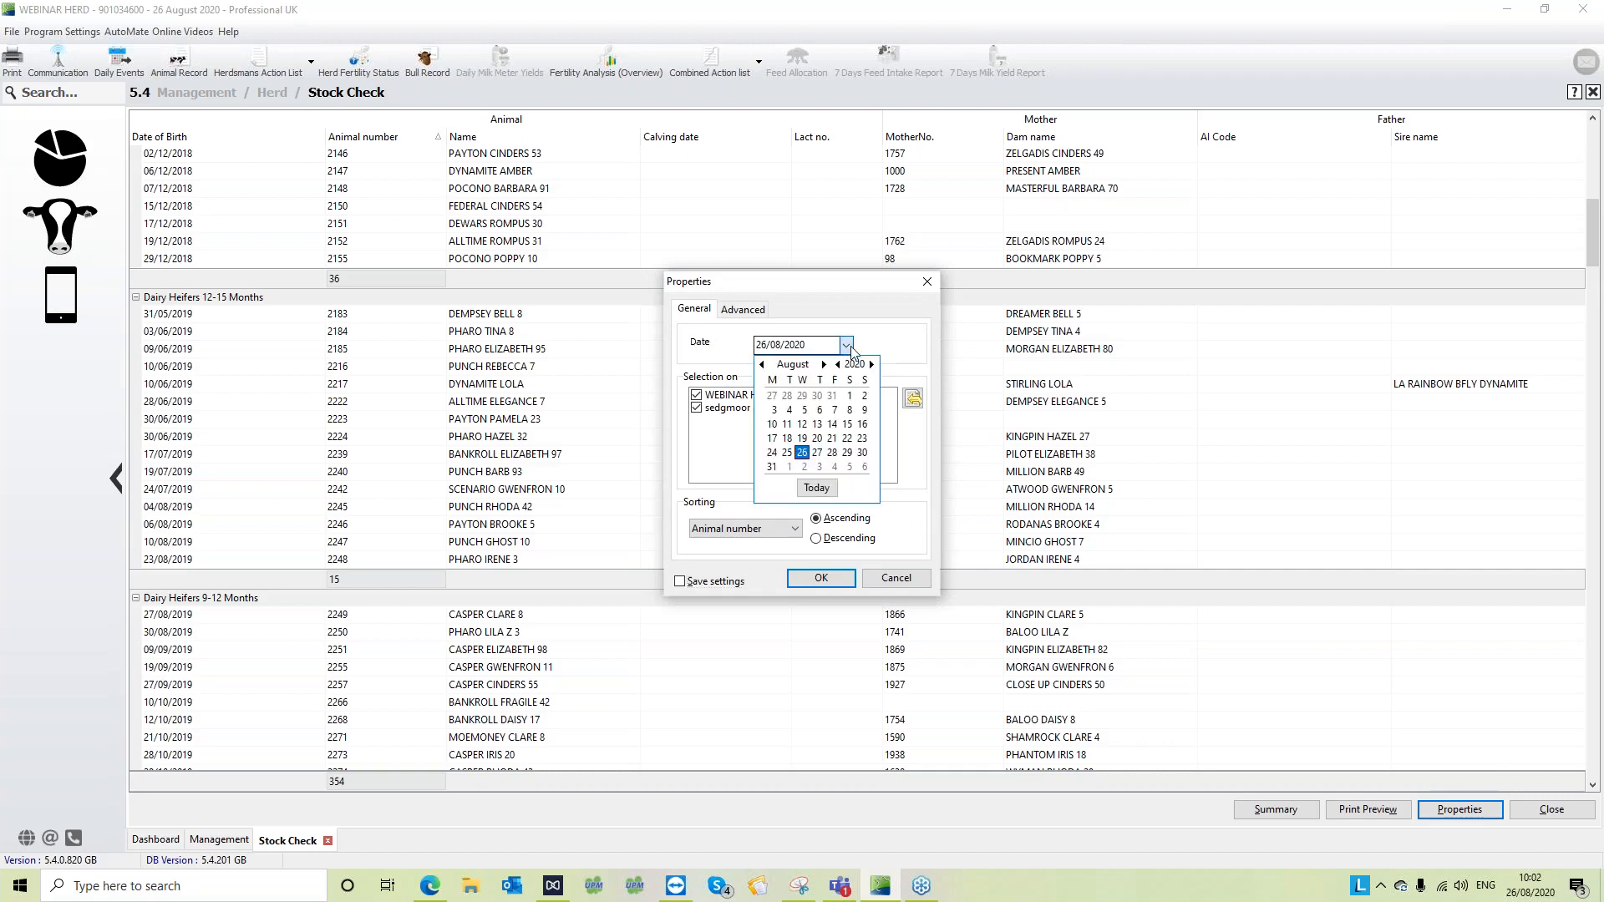
click(762, 365)
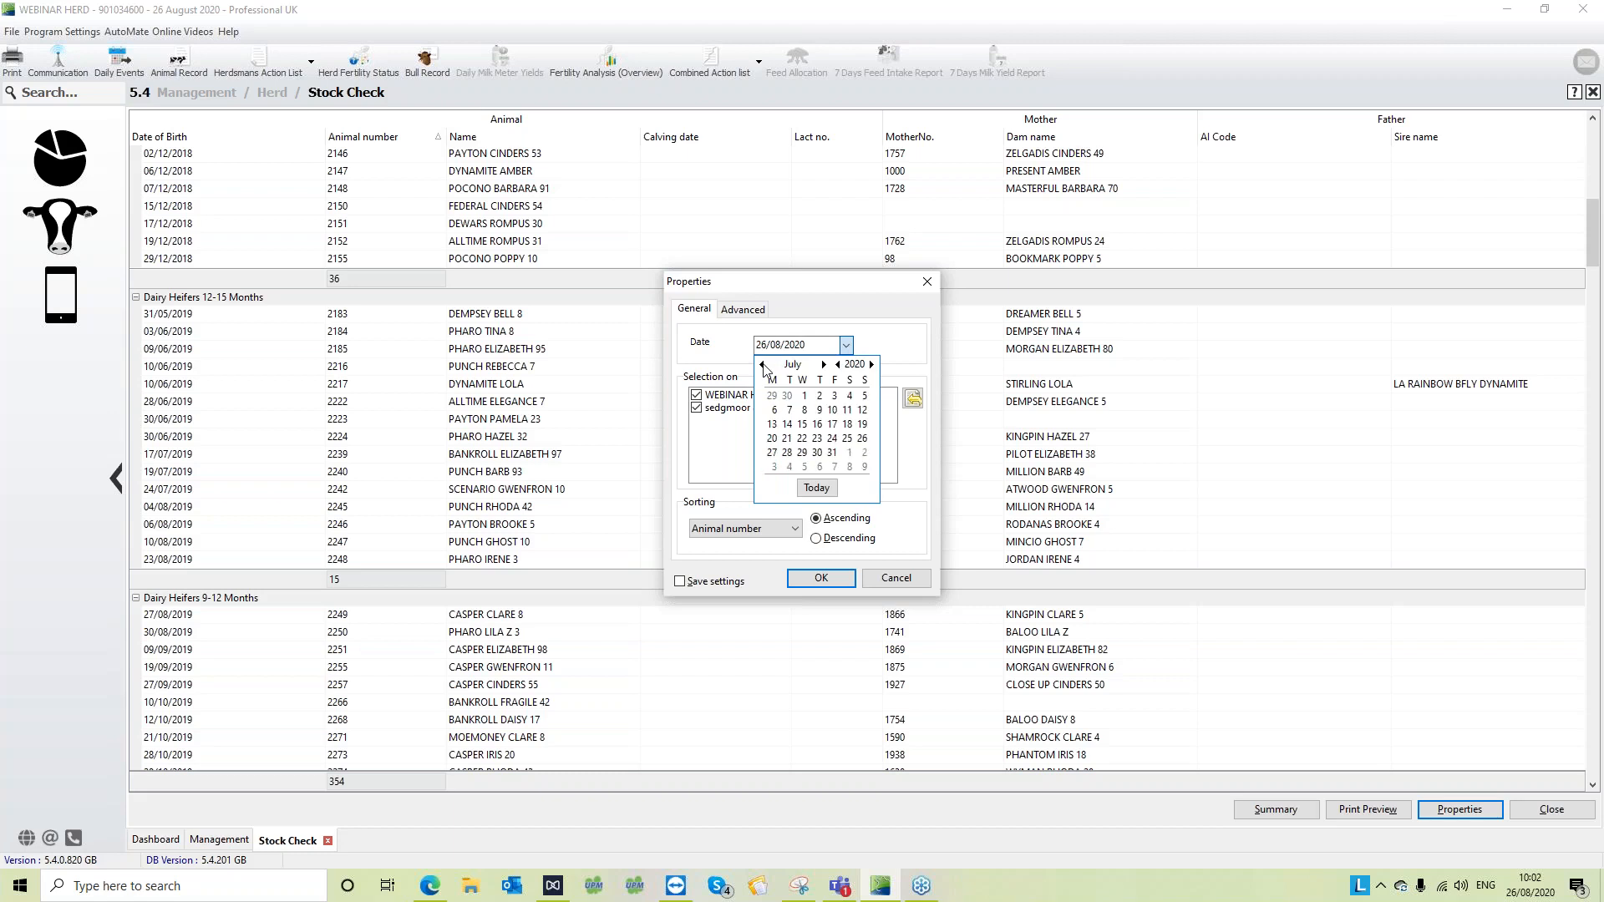
click(850, 397)
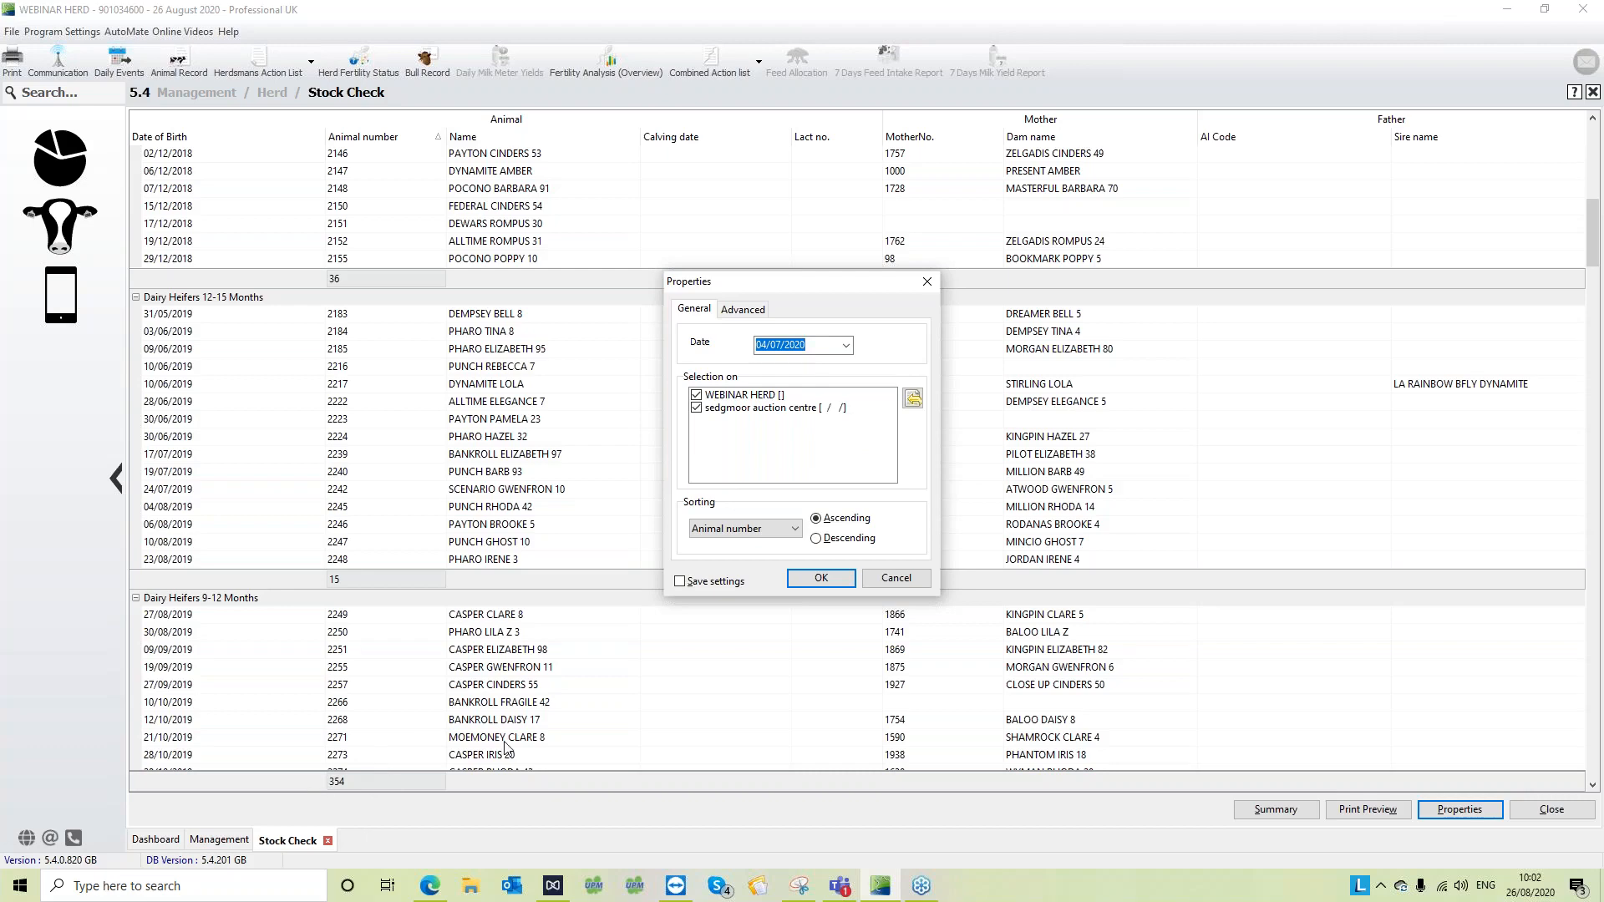
click(820, 582)
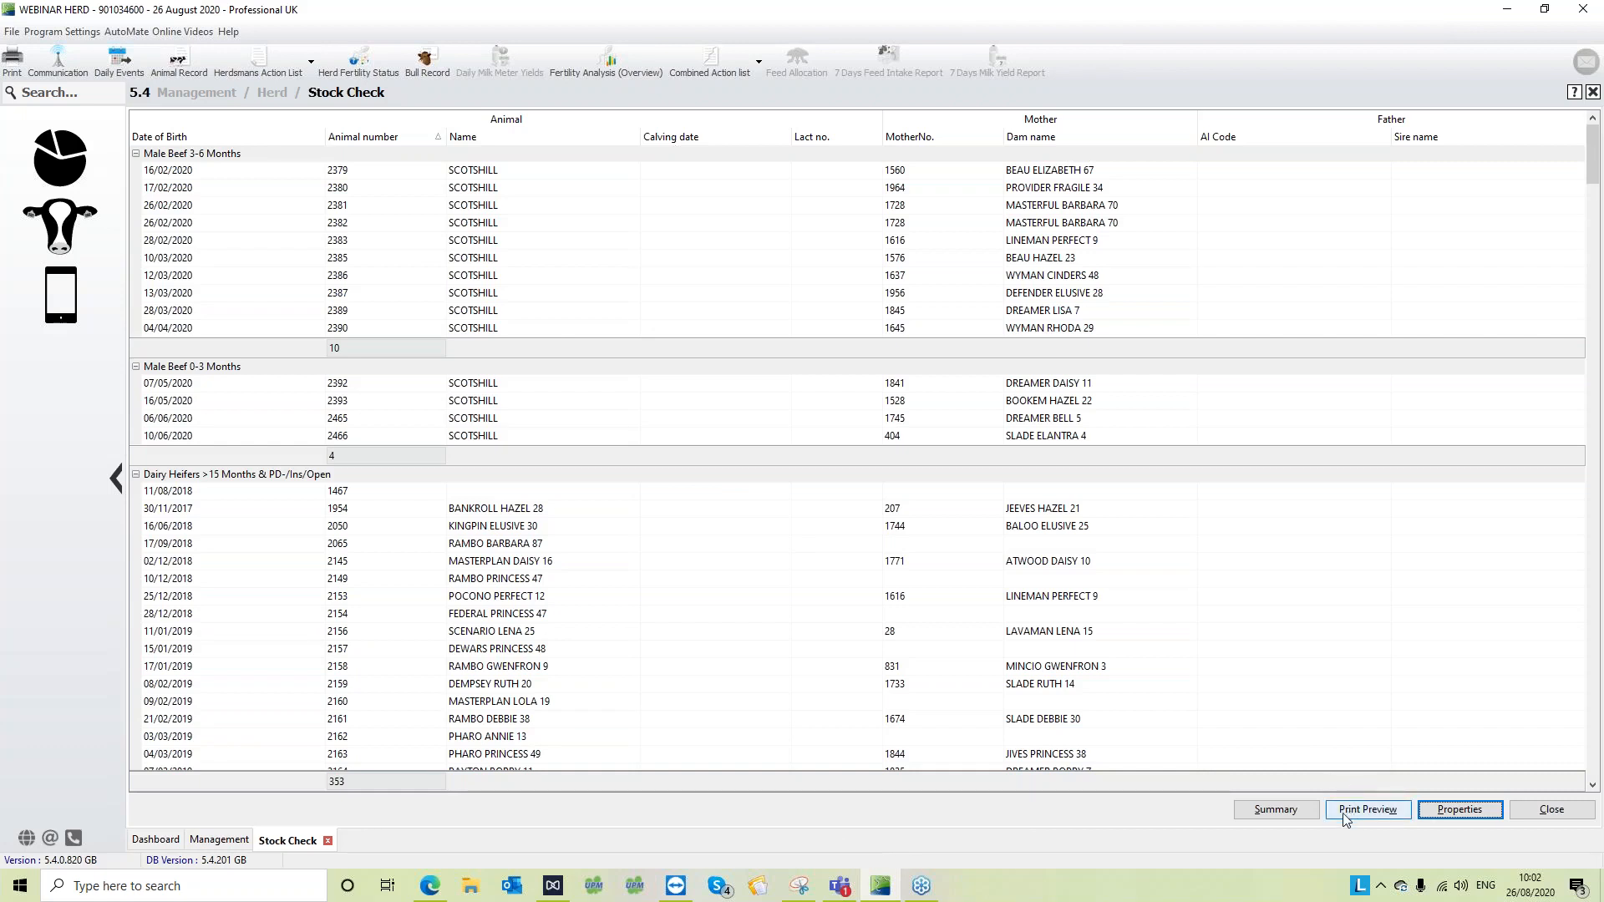
- Review the Stock Check summary of animal counts by type through to the total number of animals, and close it
click(1299, 813)
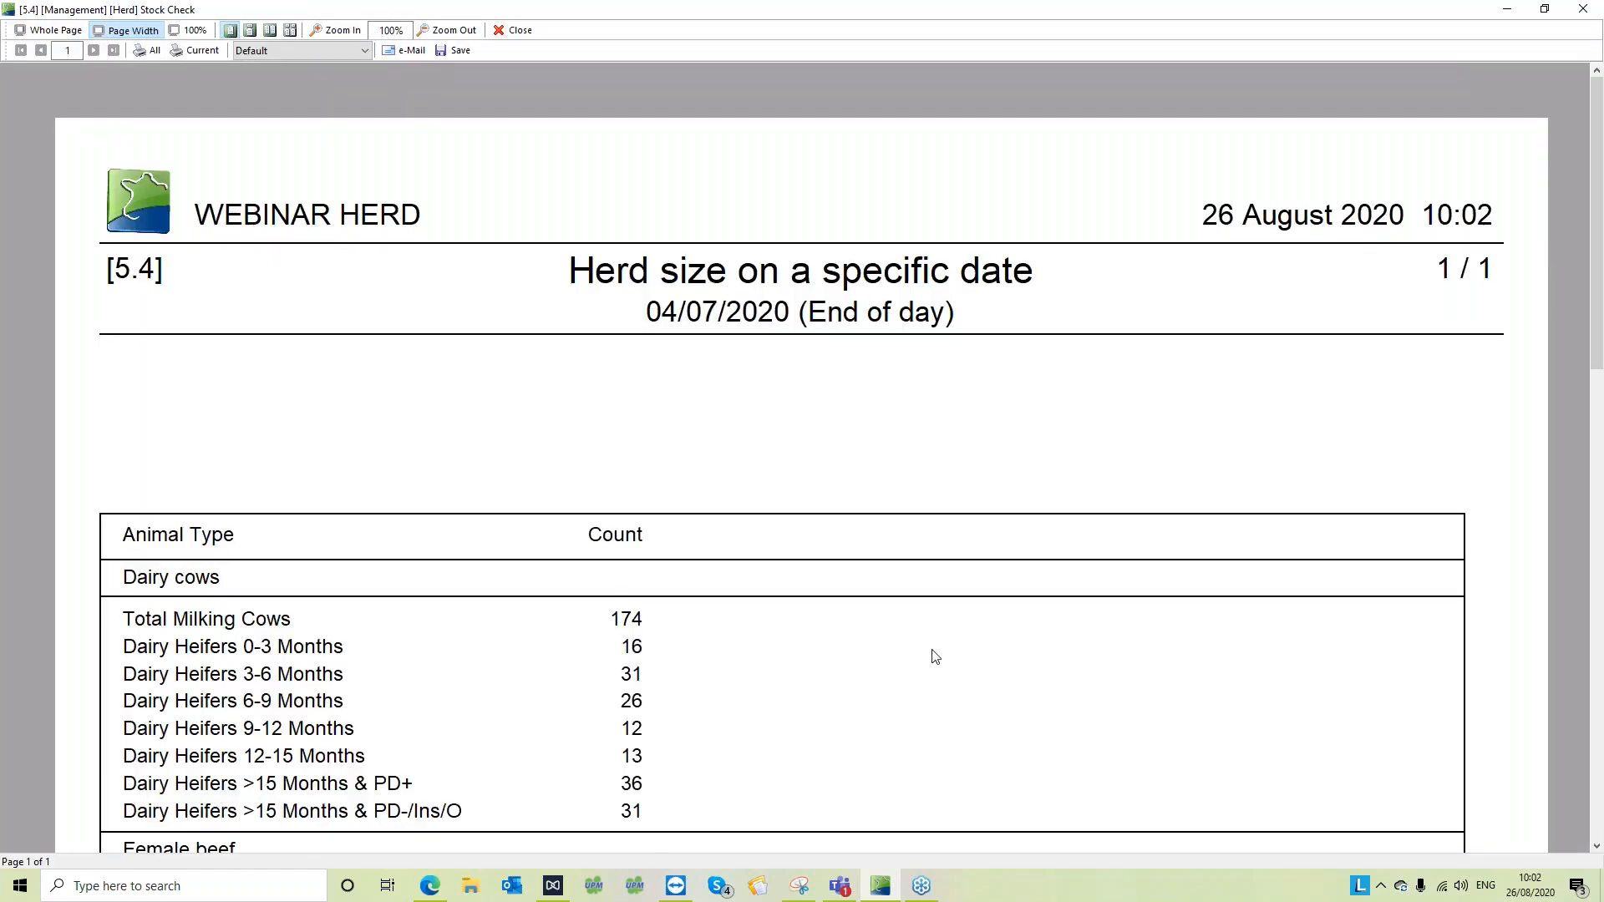
scroll(934, 654, down, 2)
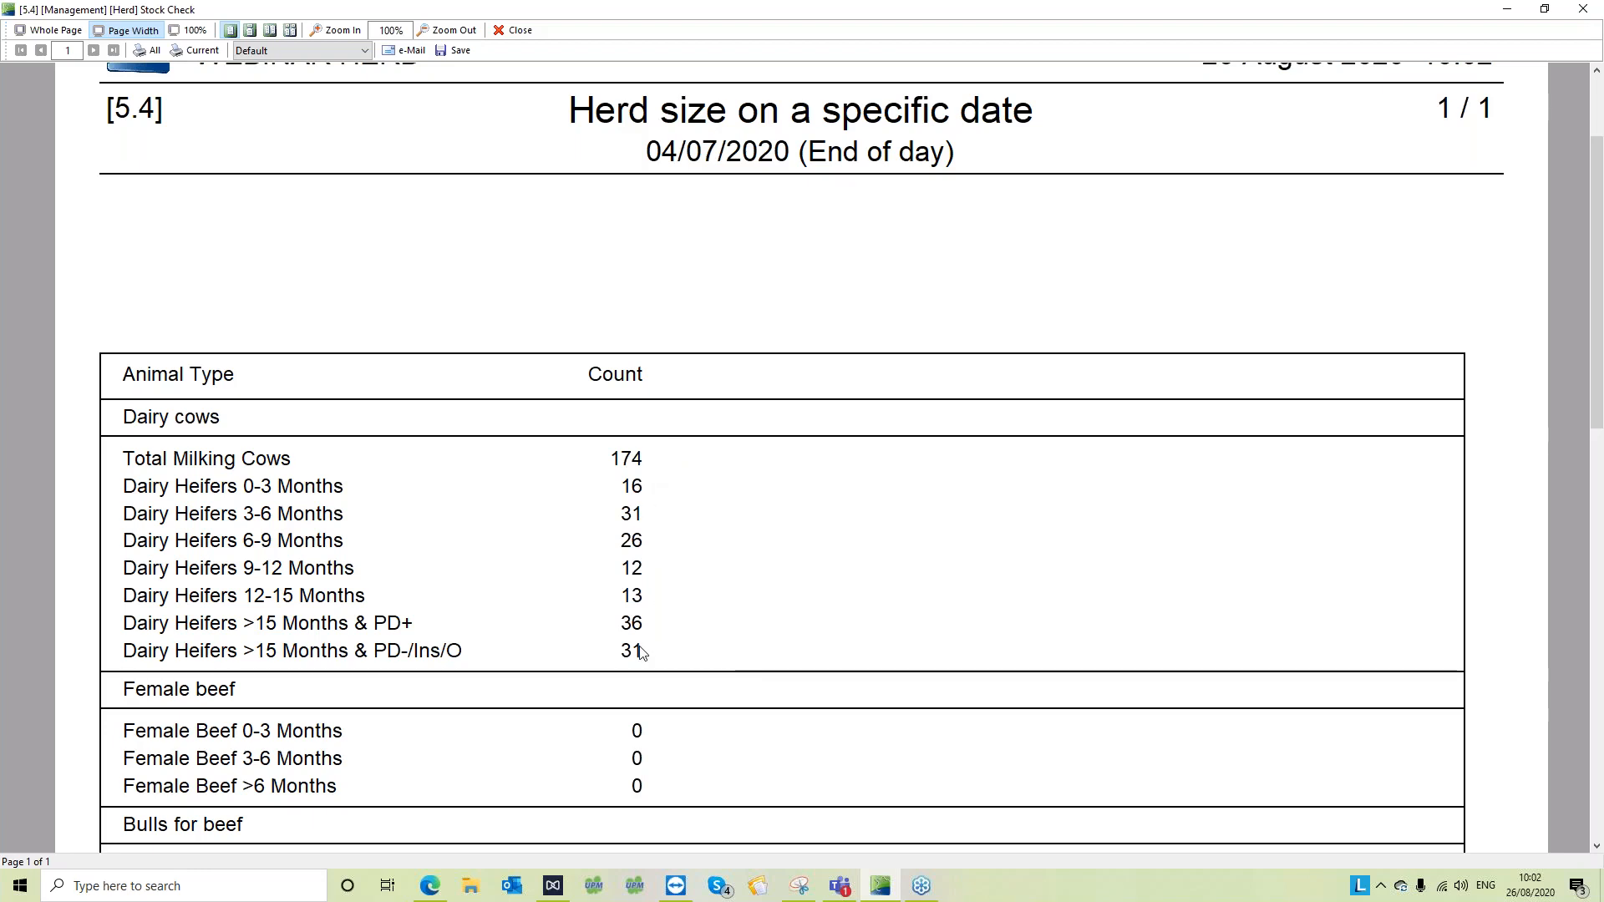
scroll(647, 643, down, 2)
scroll(641, 652, down, 2)
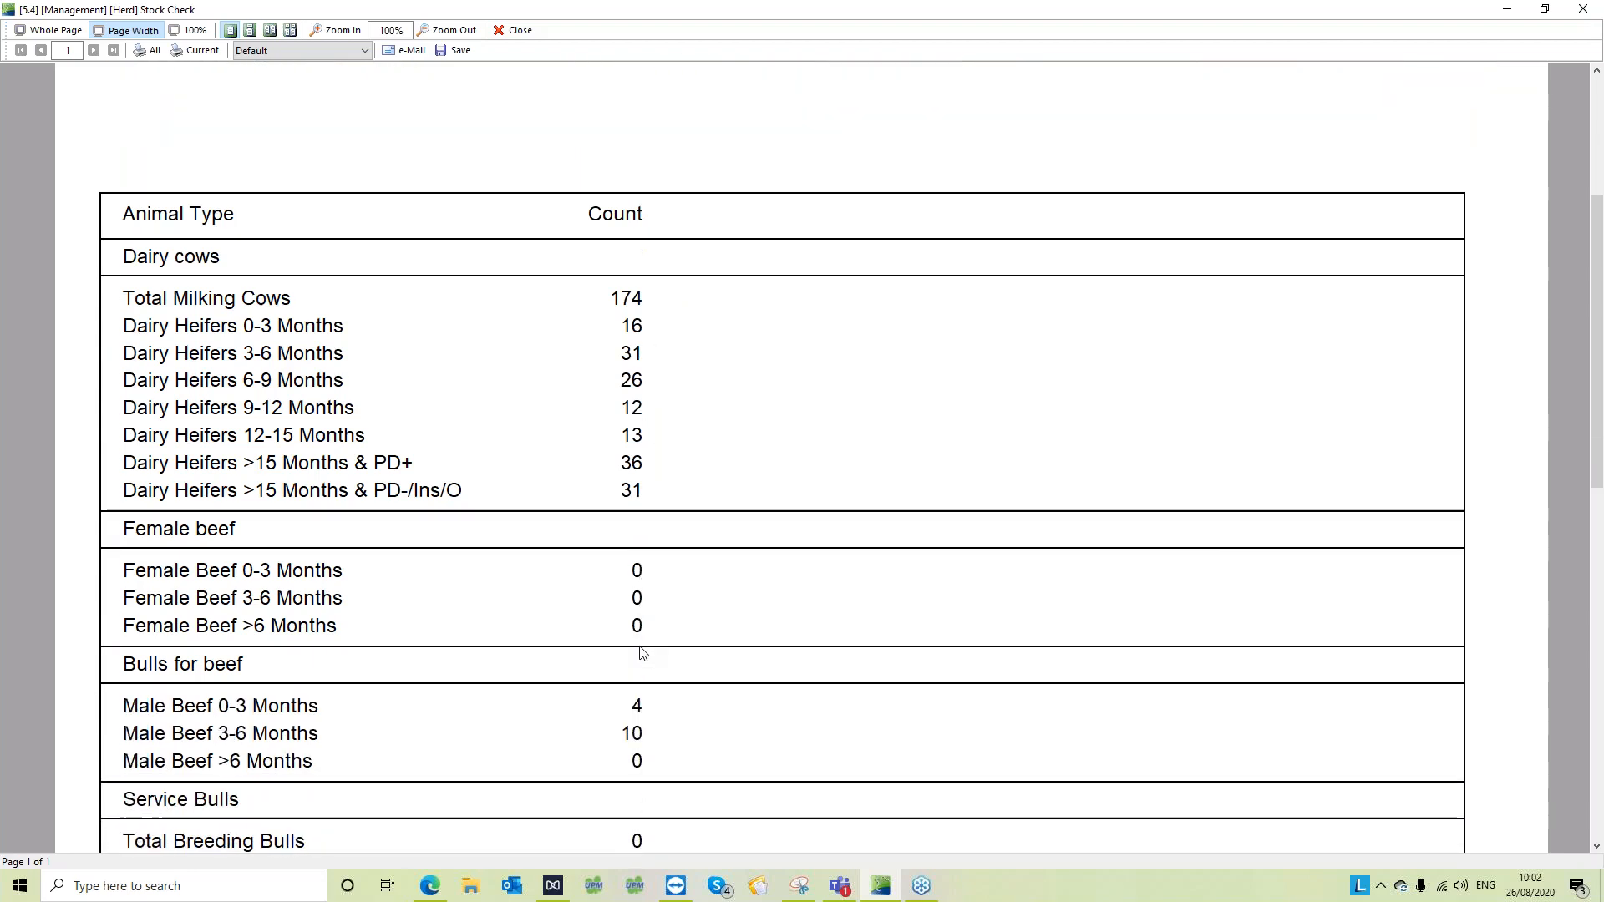
scroll(642, 653, down, 1)
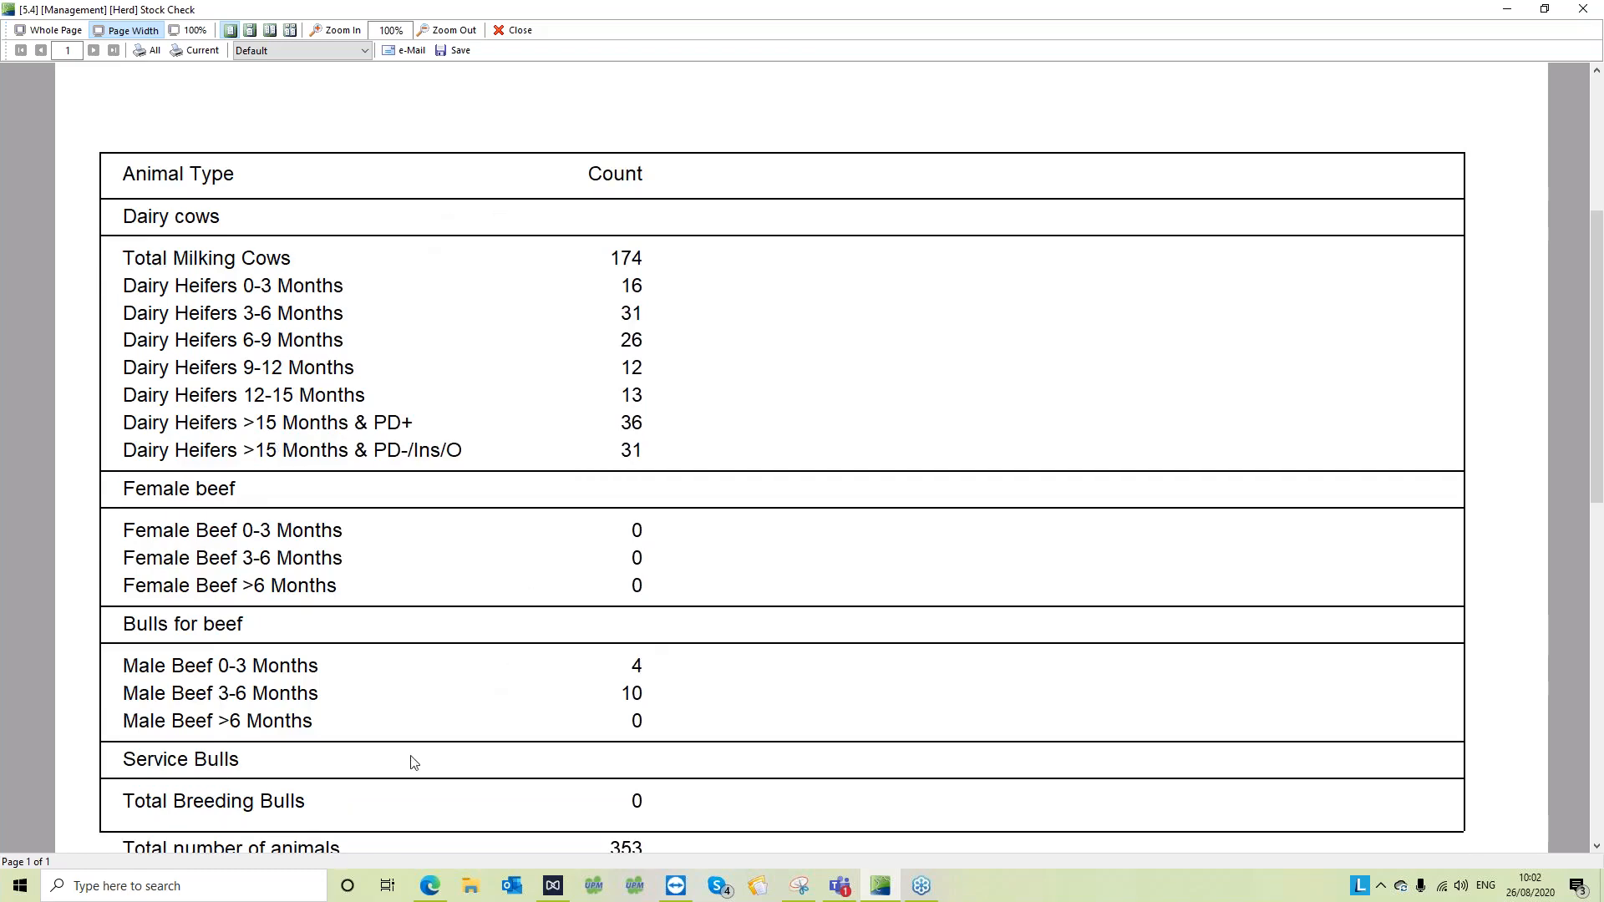
scroll(426, 670, down, 1)
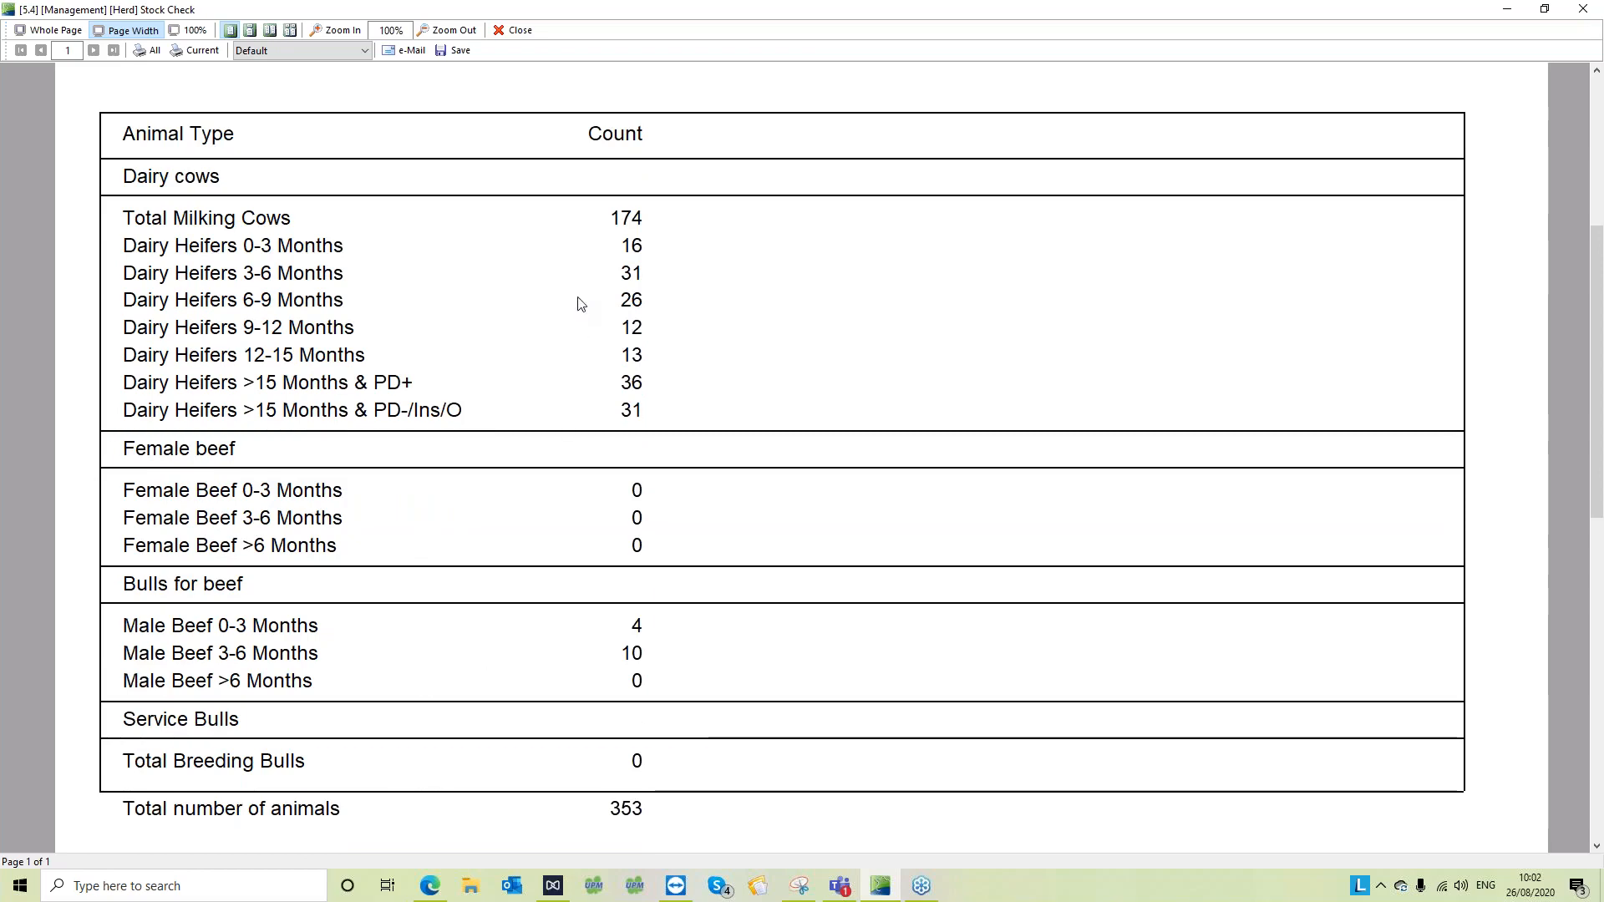
click(513, 30)
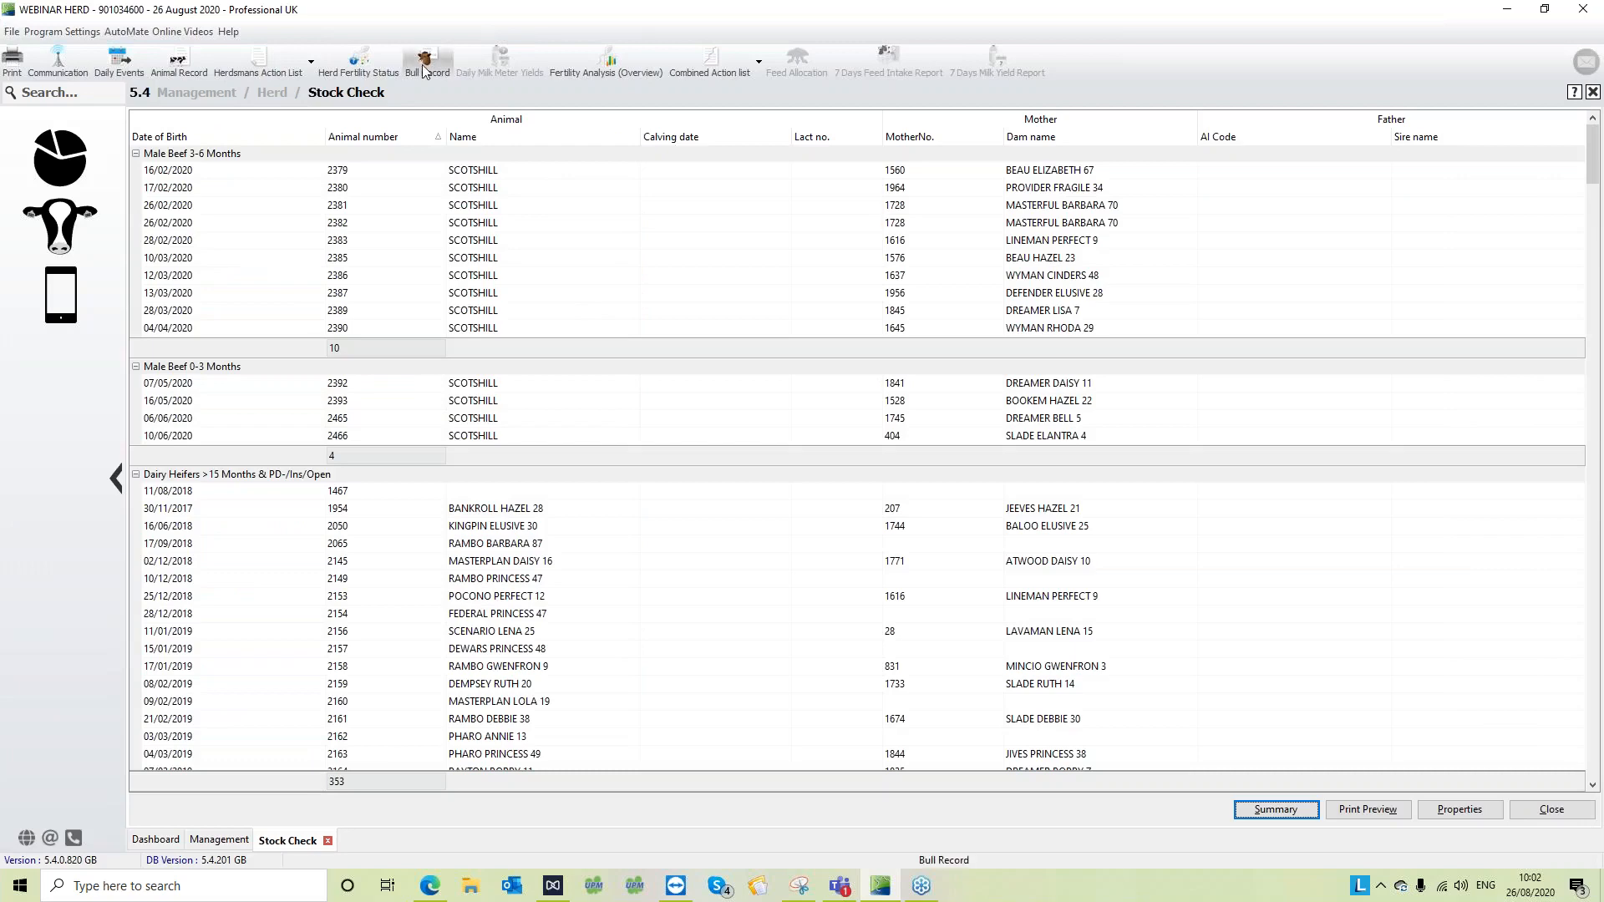
- Open the Animal Movements report from the Herd section of Management
click(61, 173)
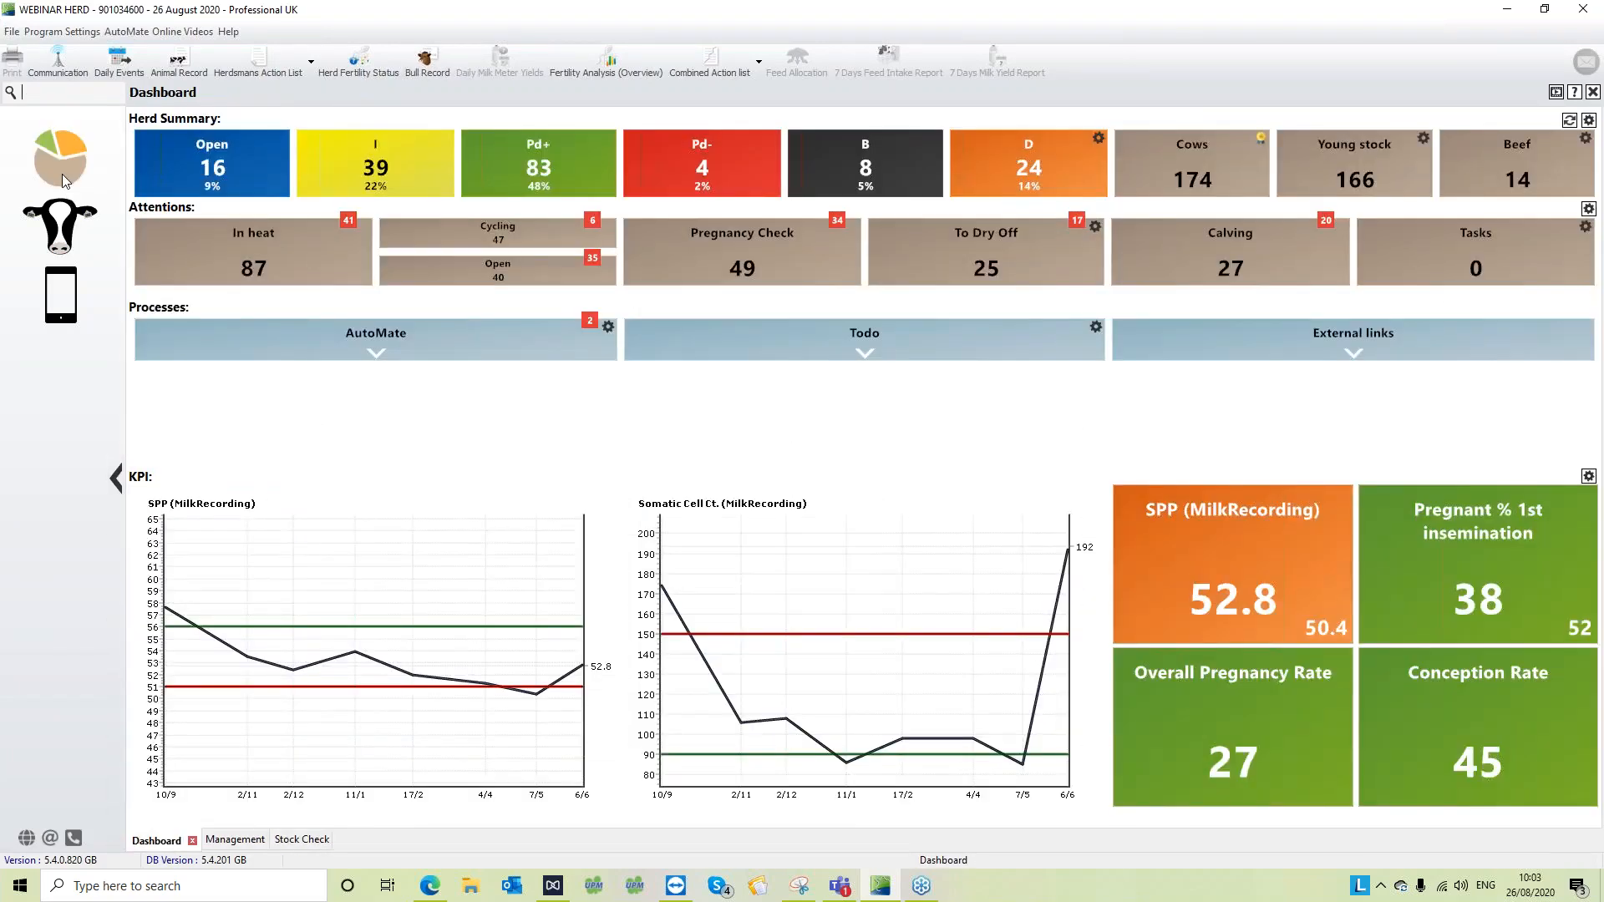
click(58, 236)
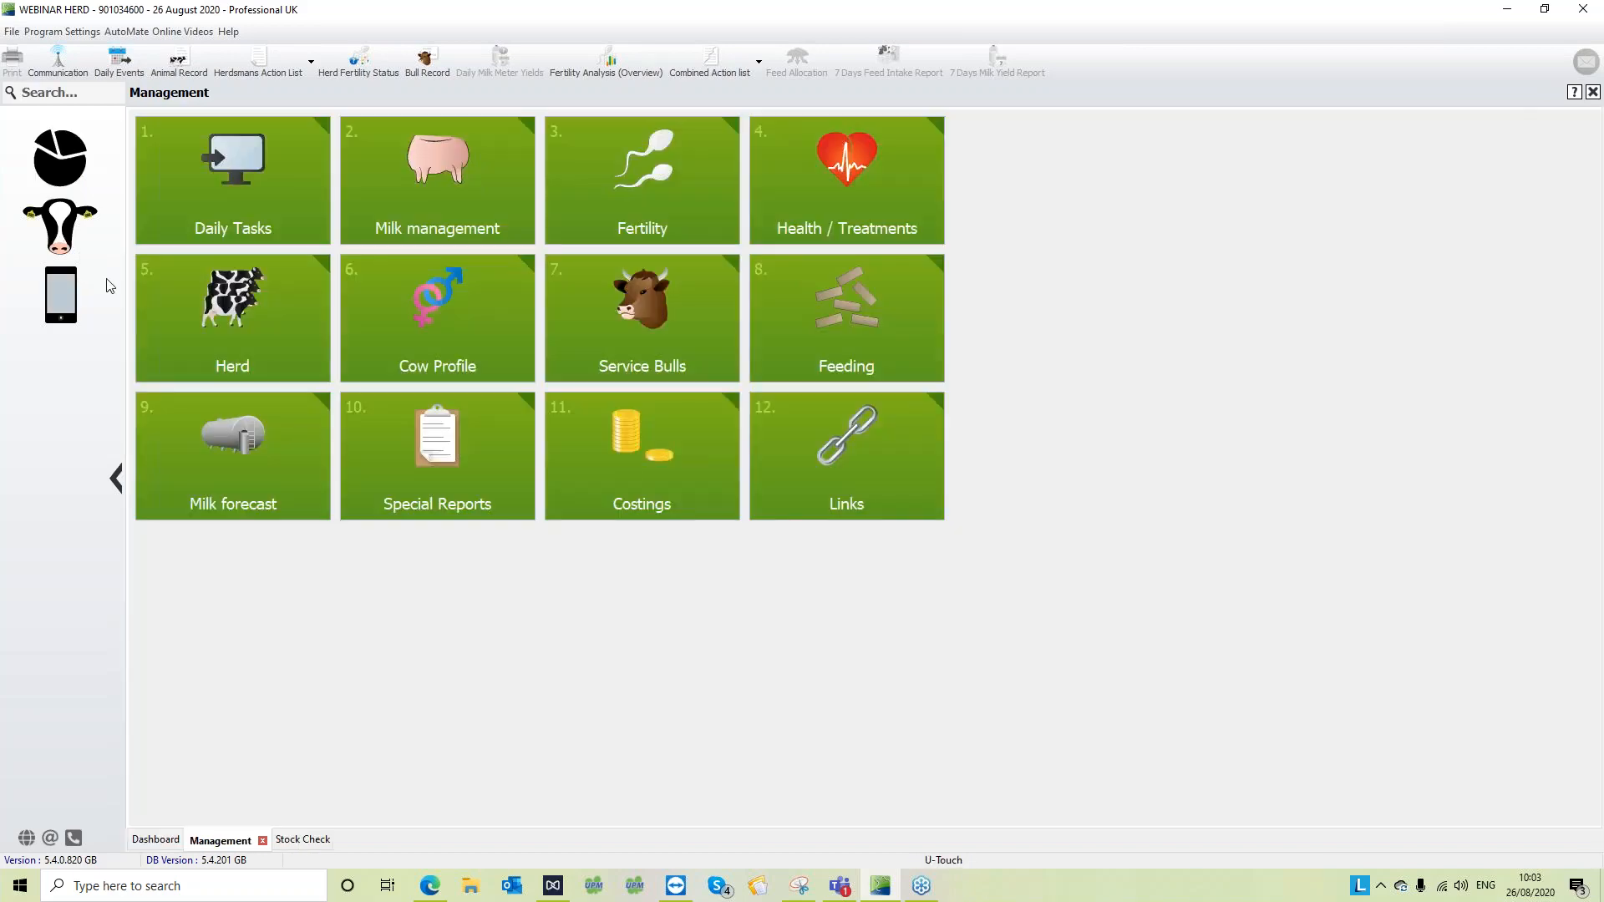
click(208, 343)
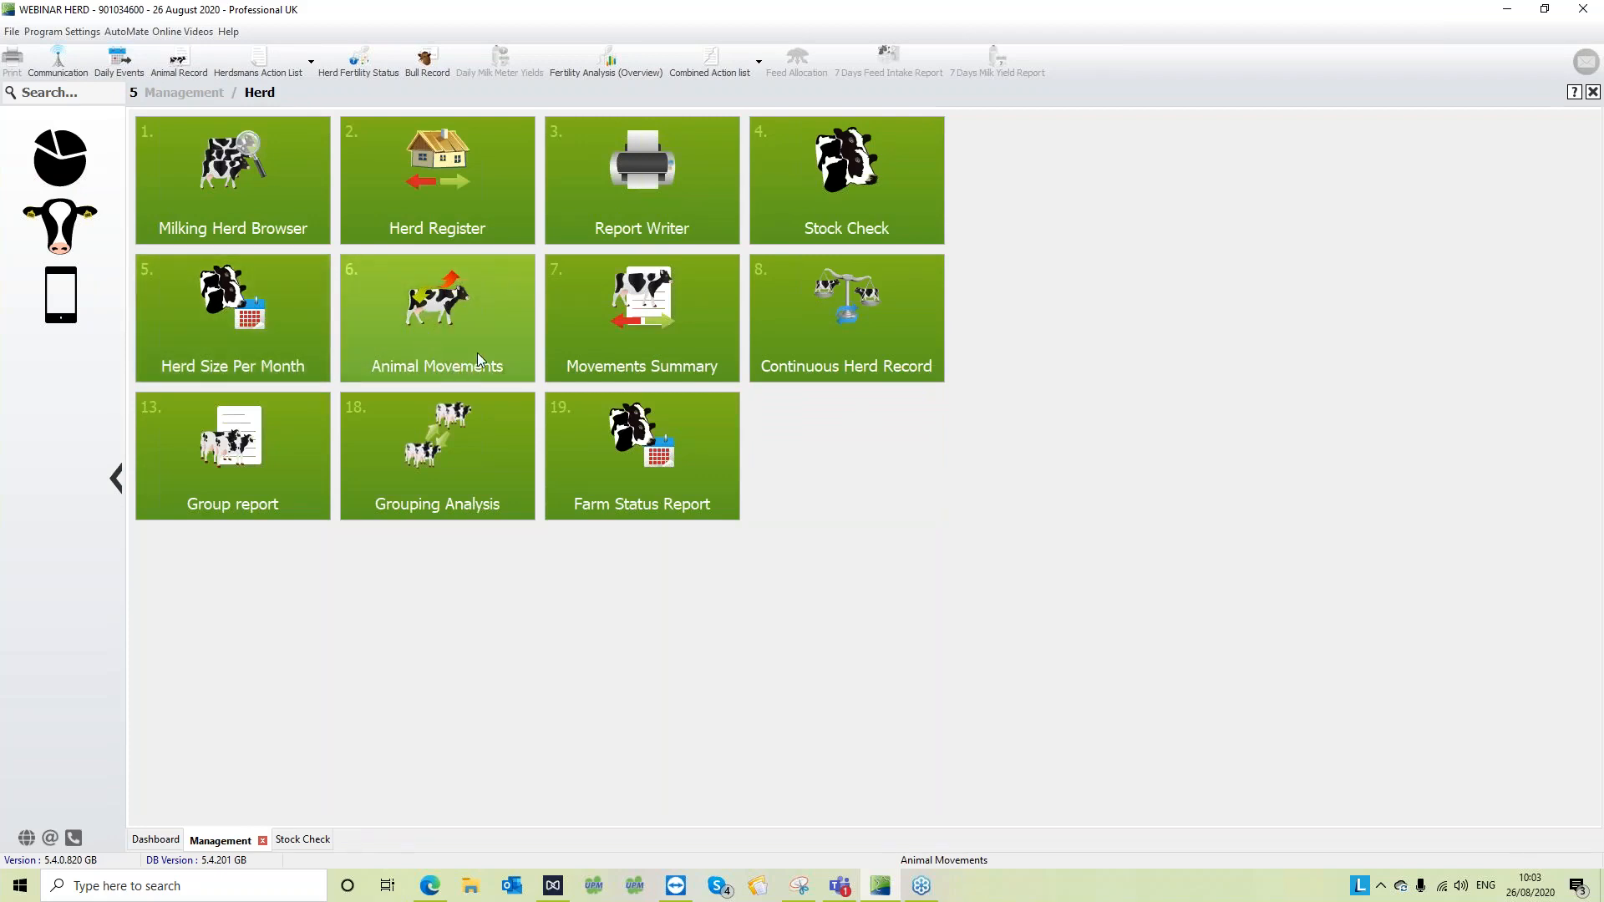
click(492, 299)
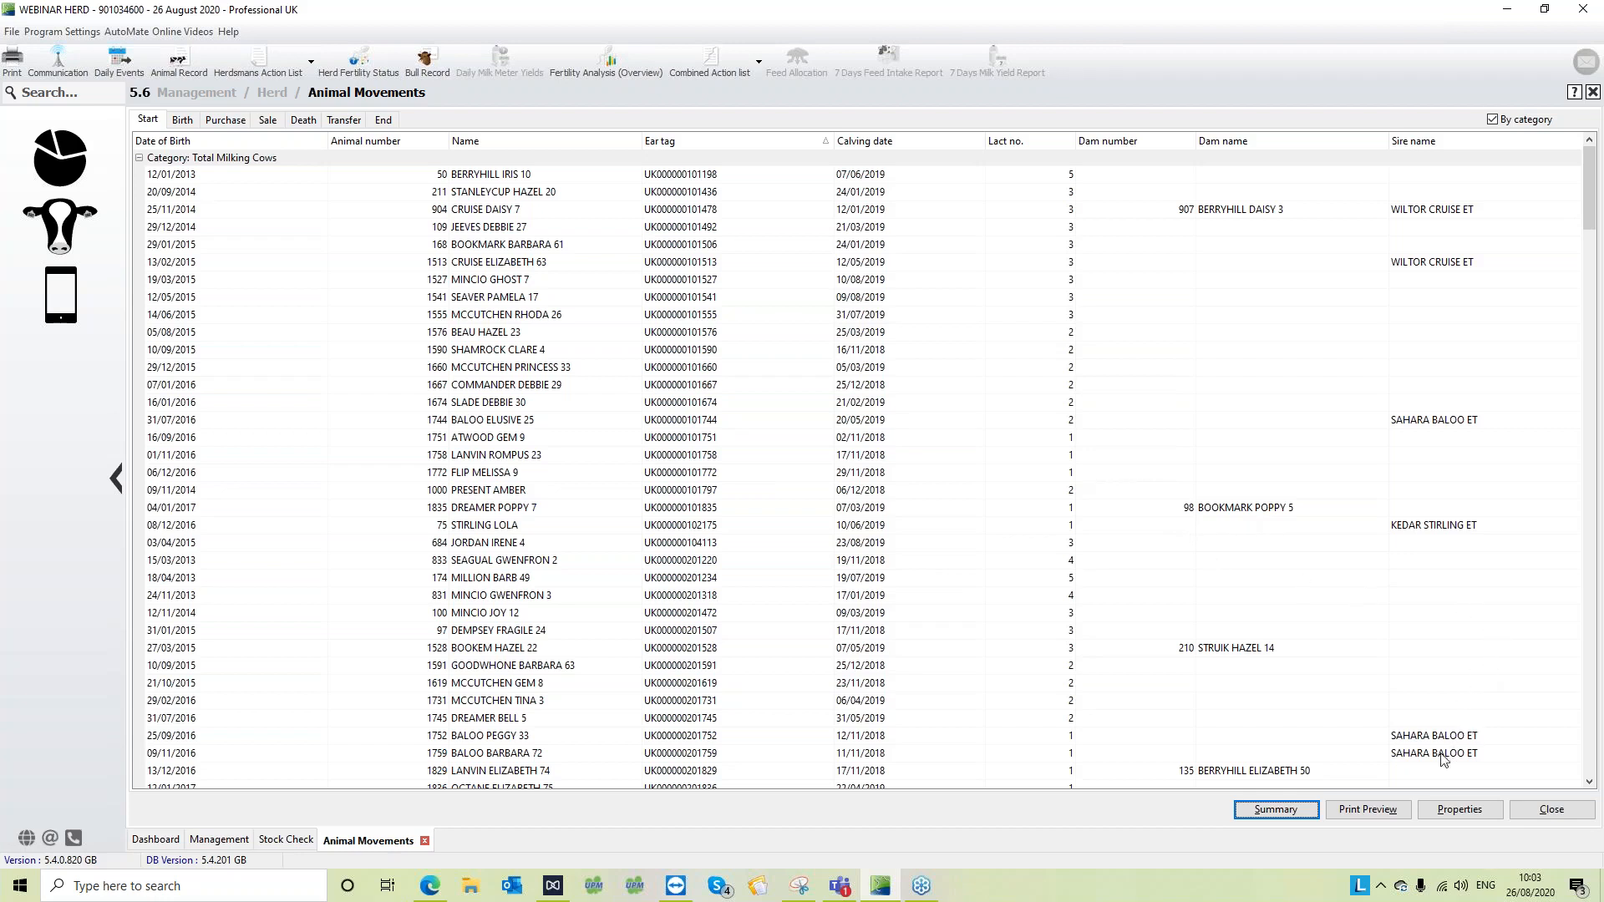
- Set the Animal Movements report period to the year 2019 and look through the milking cows present at the start
click(1453, 810)
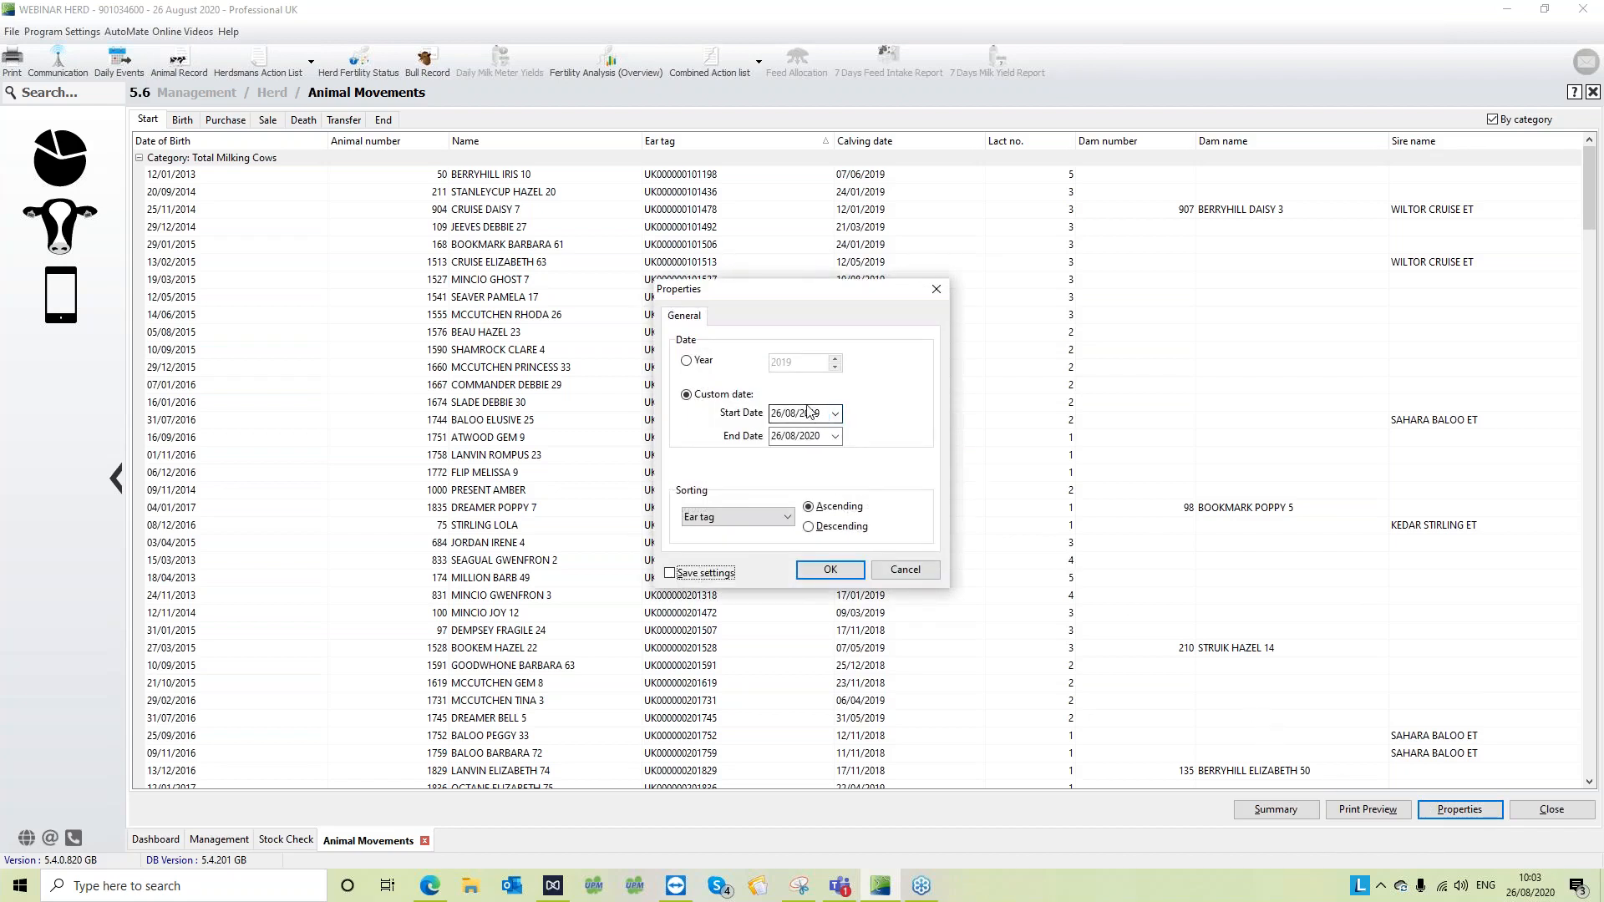
click(687, 366)
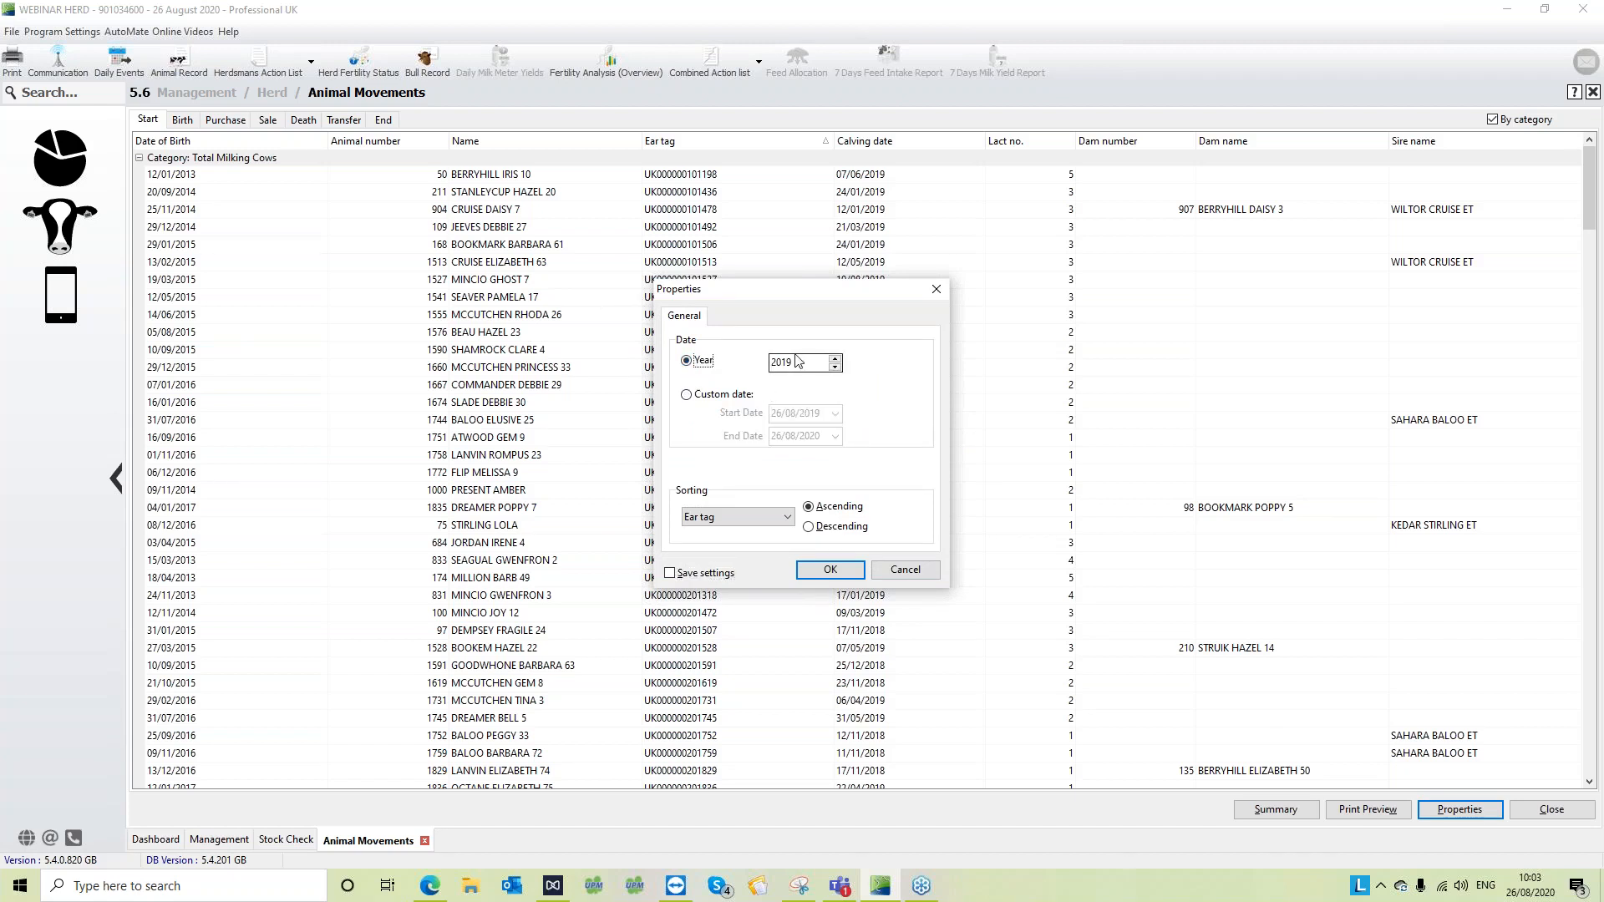
click(831, 570)
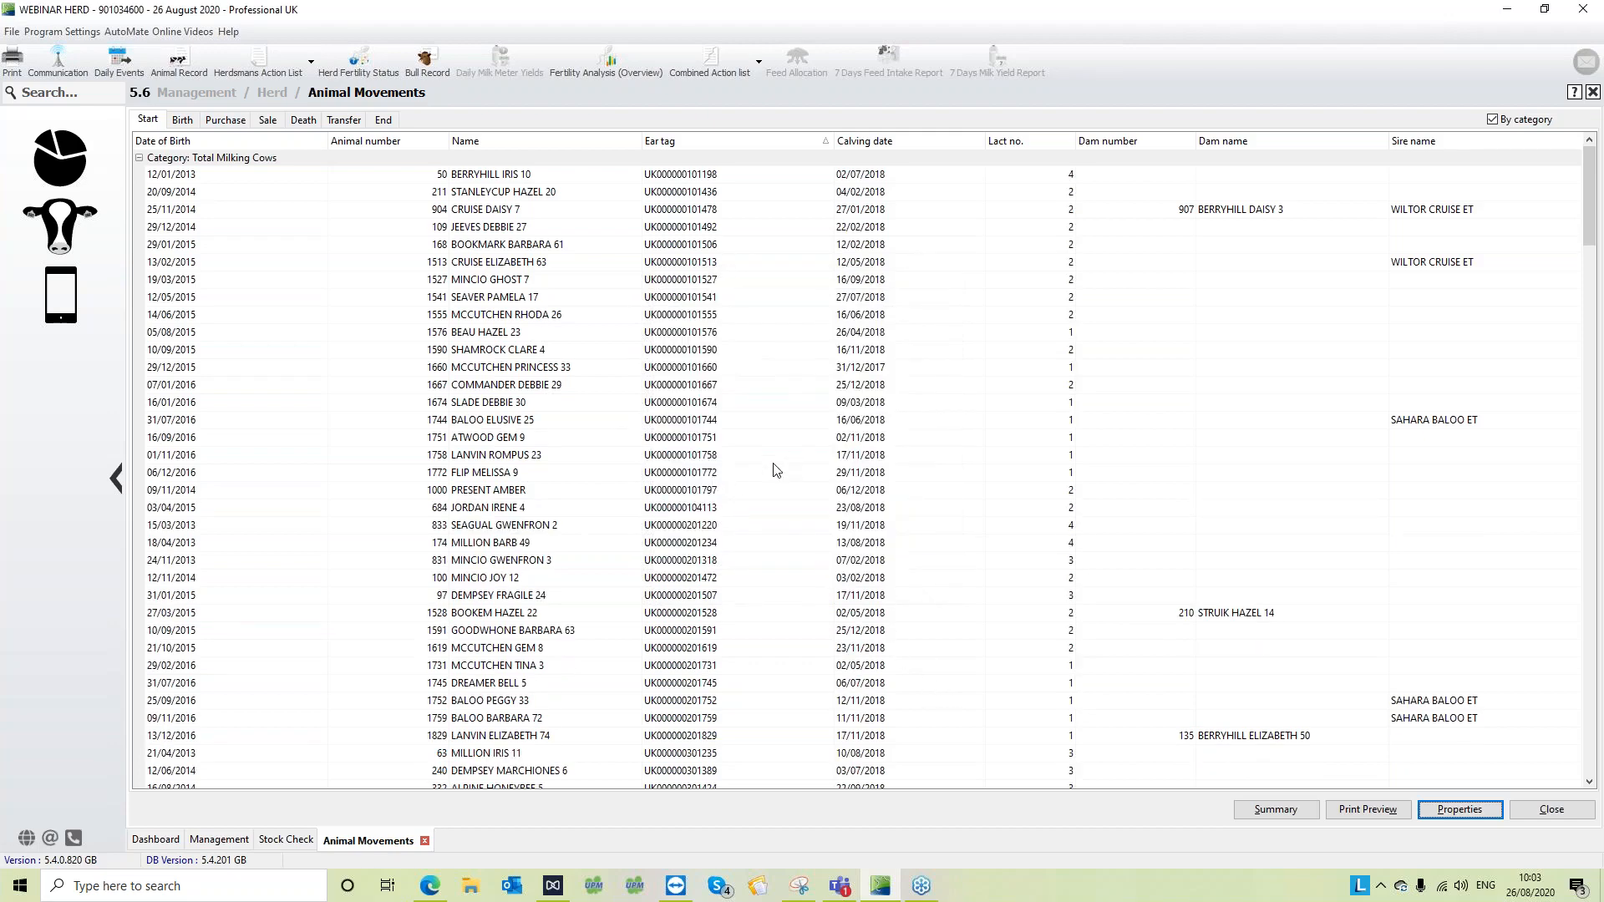
click(558, 387)
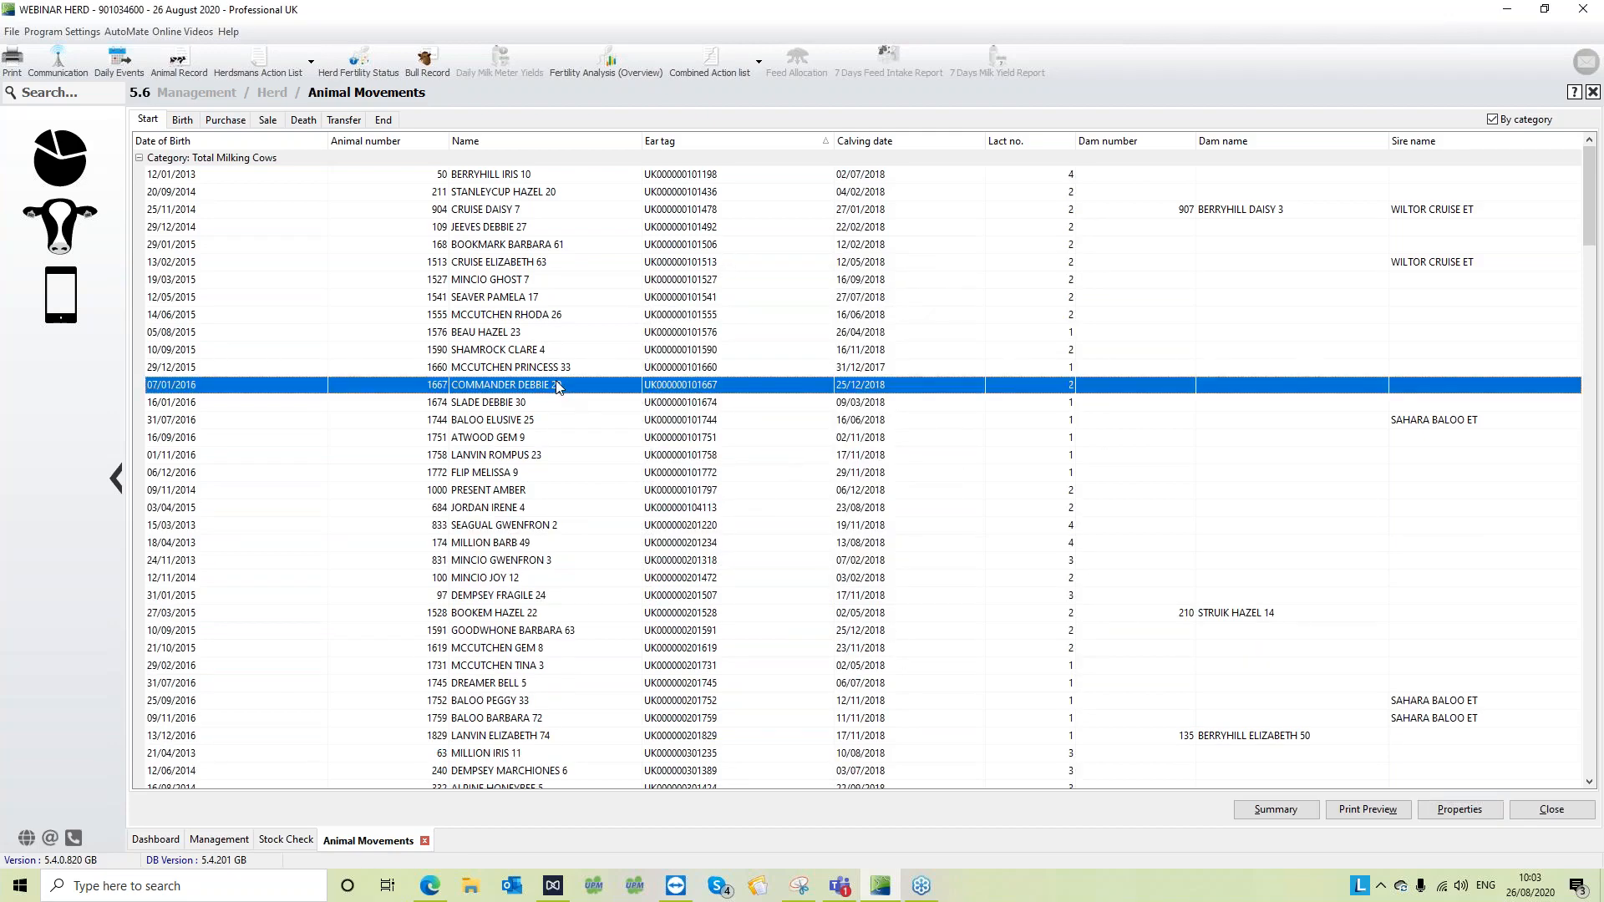
scroll(557, 387, down, 6)
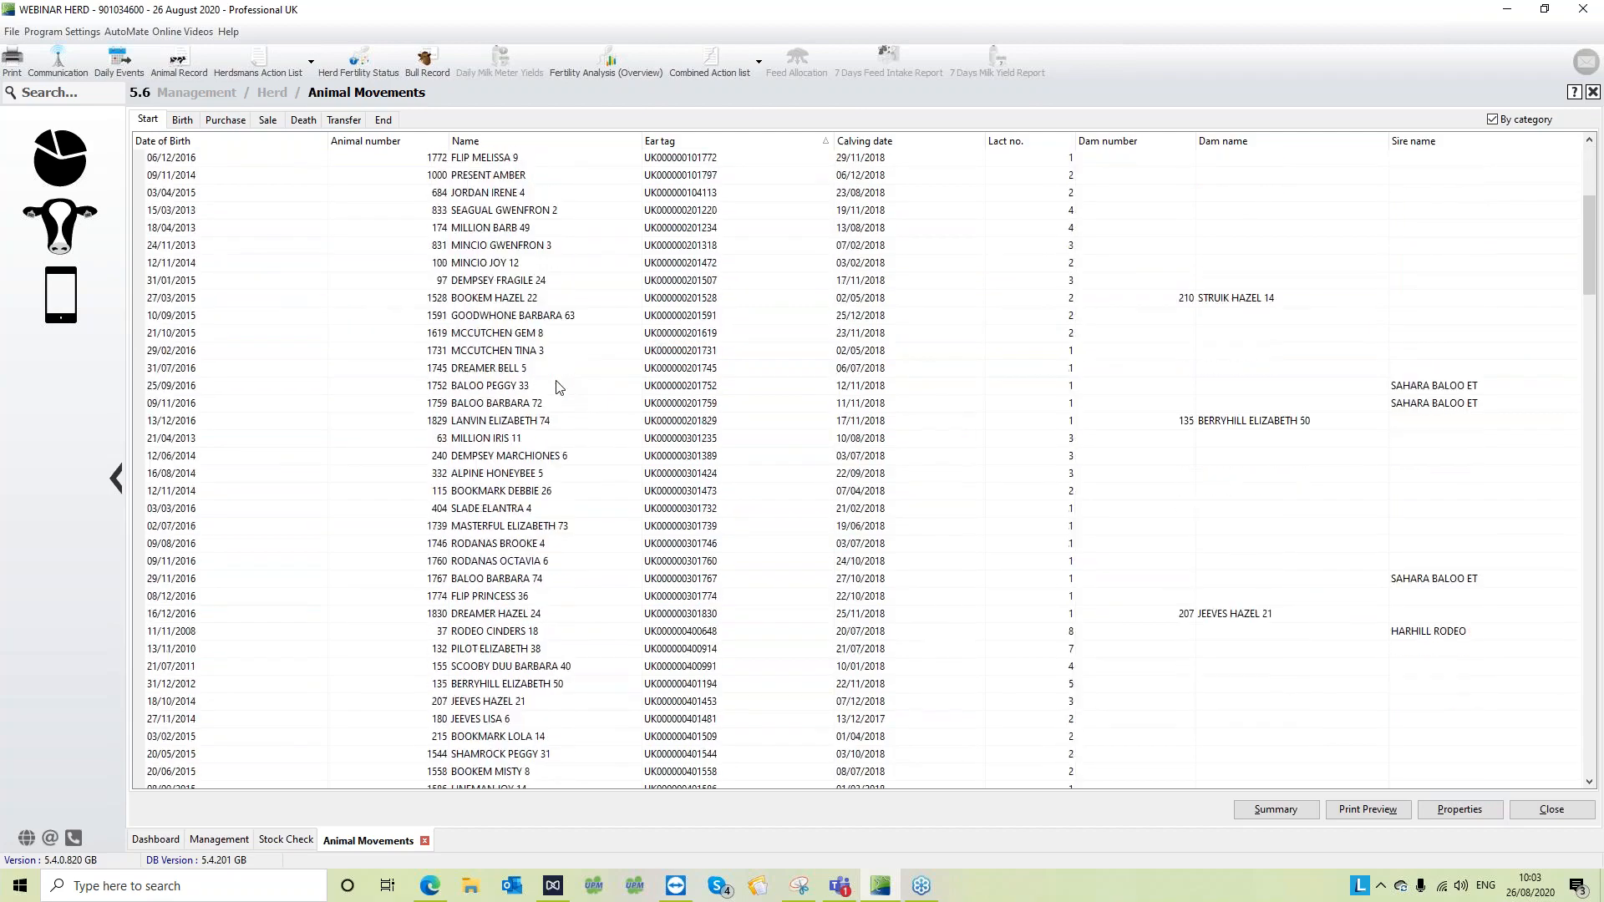
- Look through the 2019 Animal Movements lists from Start through Birth, Purchase, Sale, Death and Transfer to End
scroll(557, 386, down, 8)
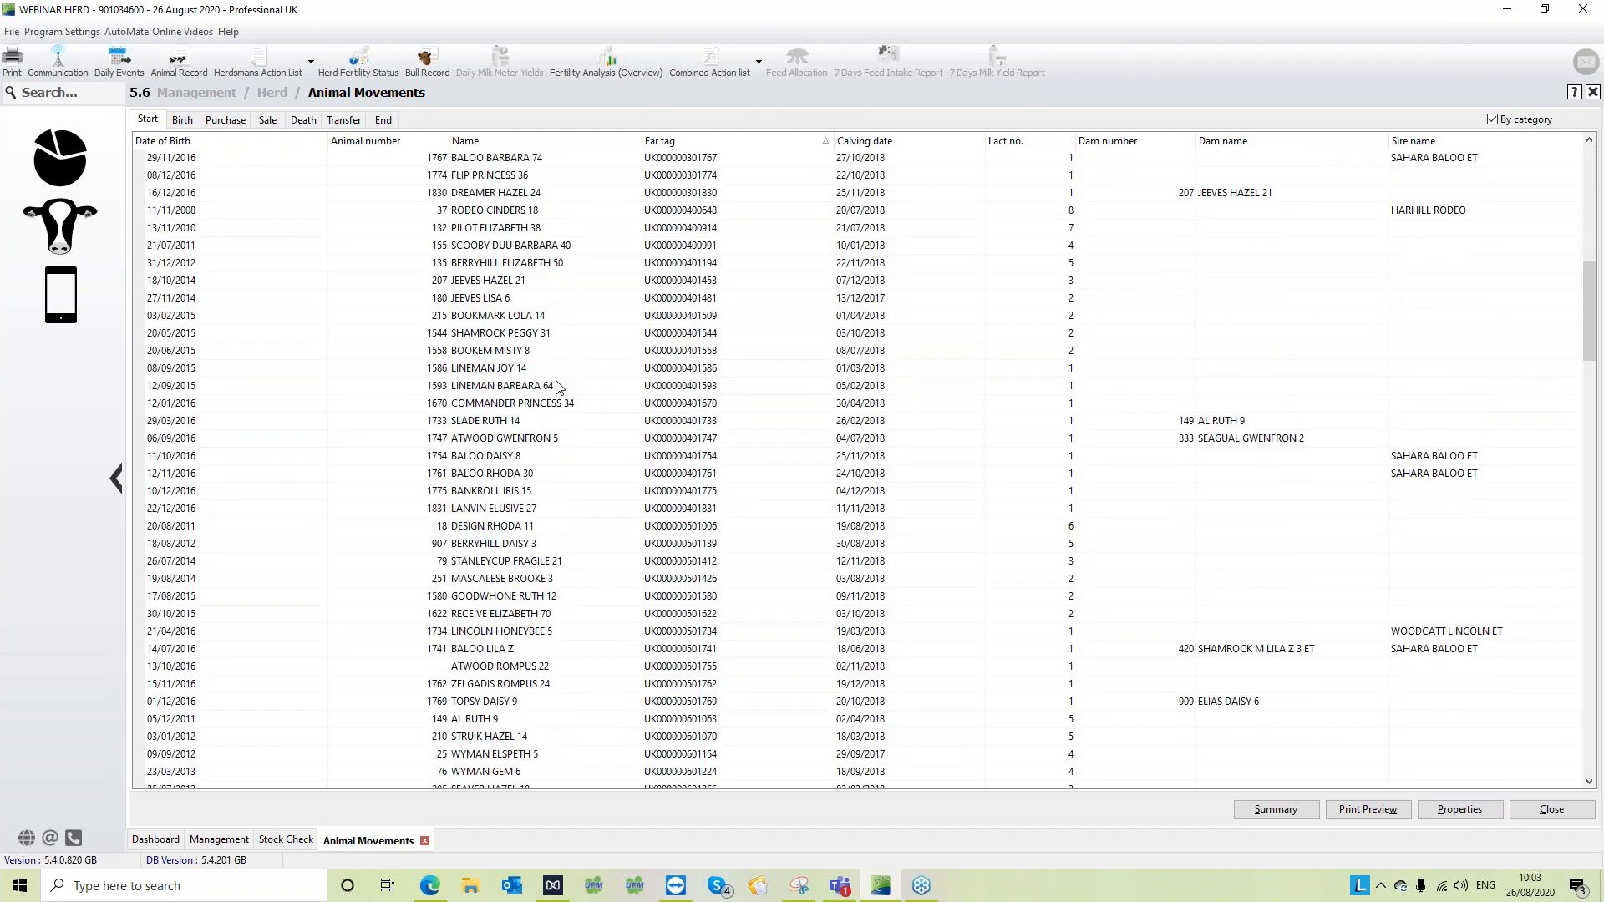
scroll(558, 387, down, 3)
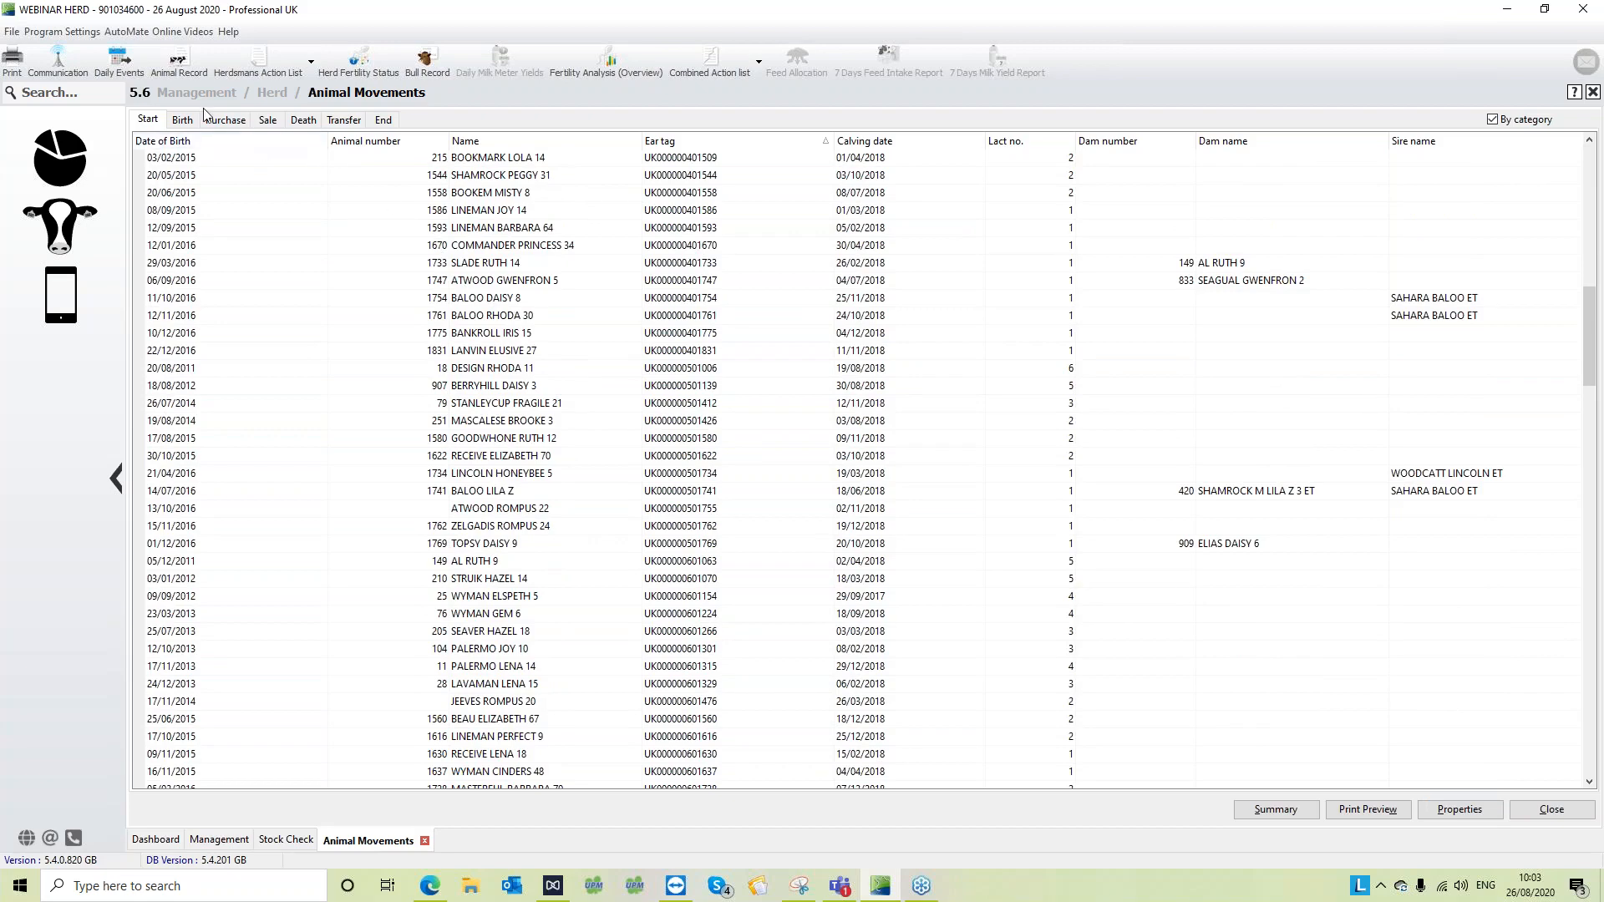
click(183, 121)
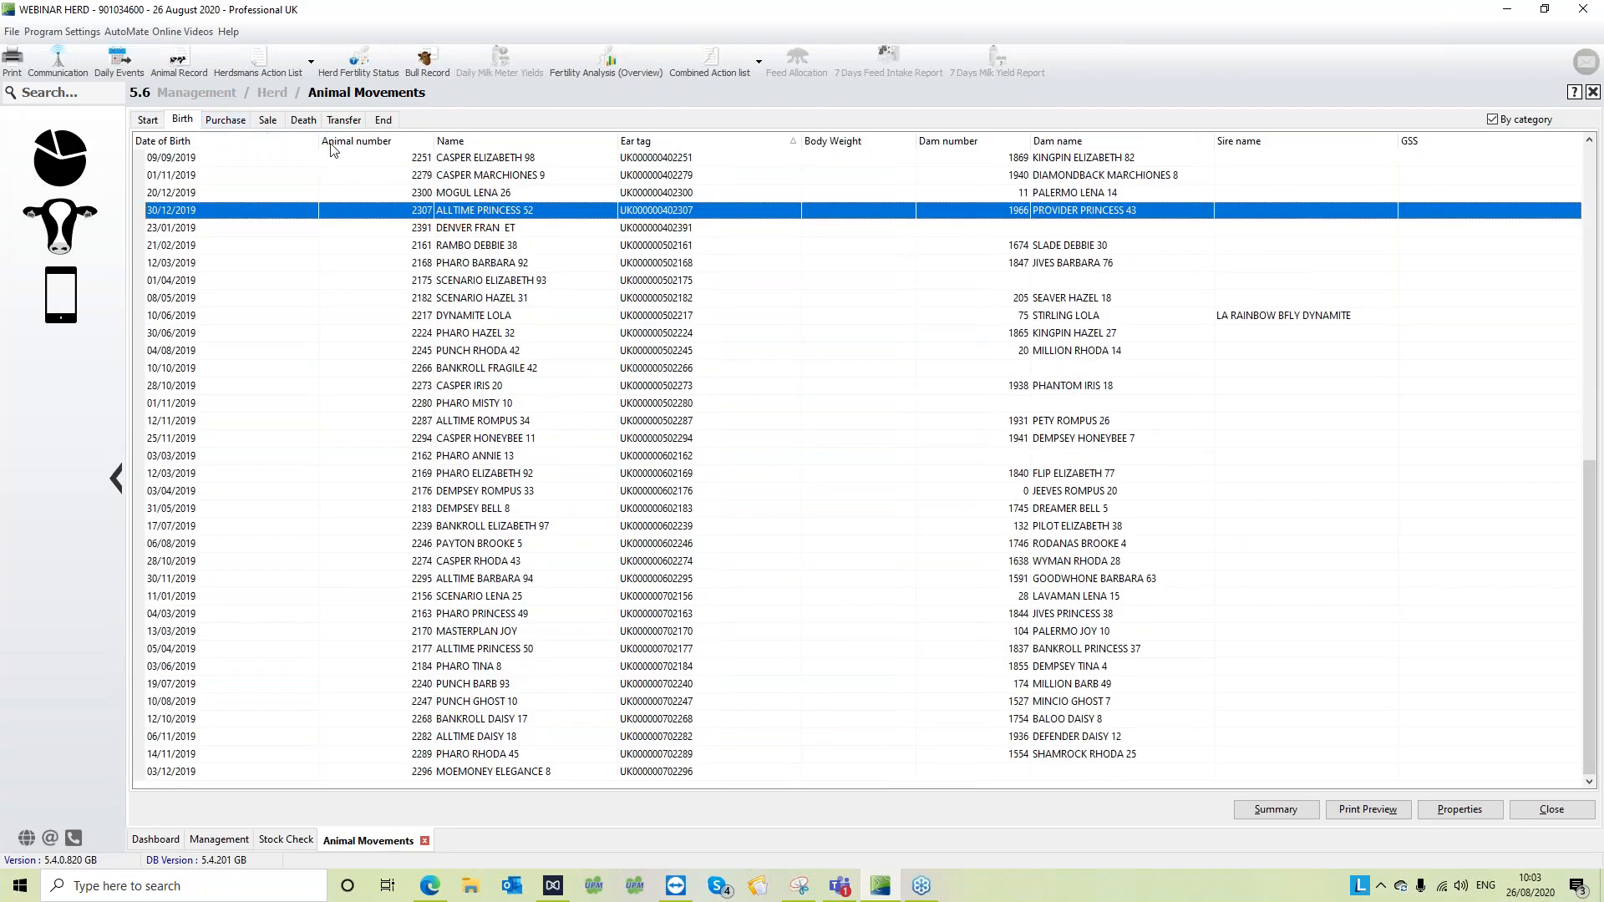
click(494, 404)
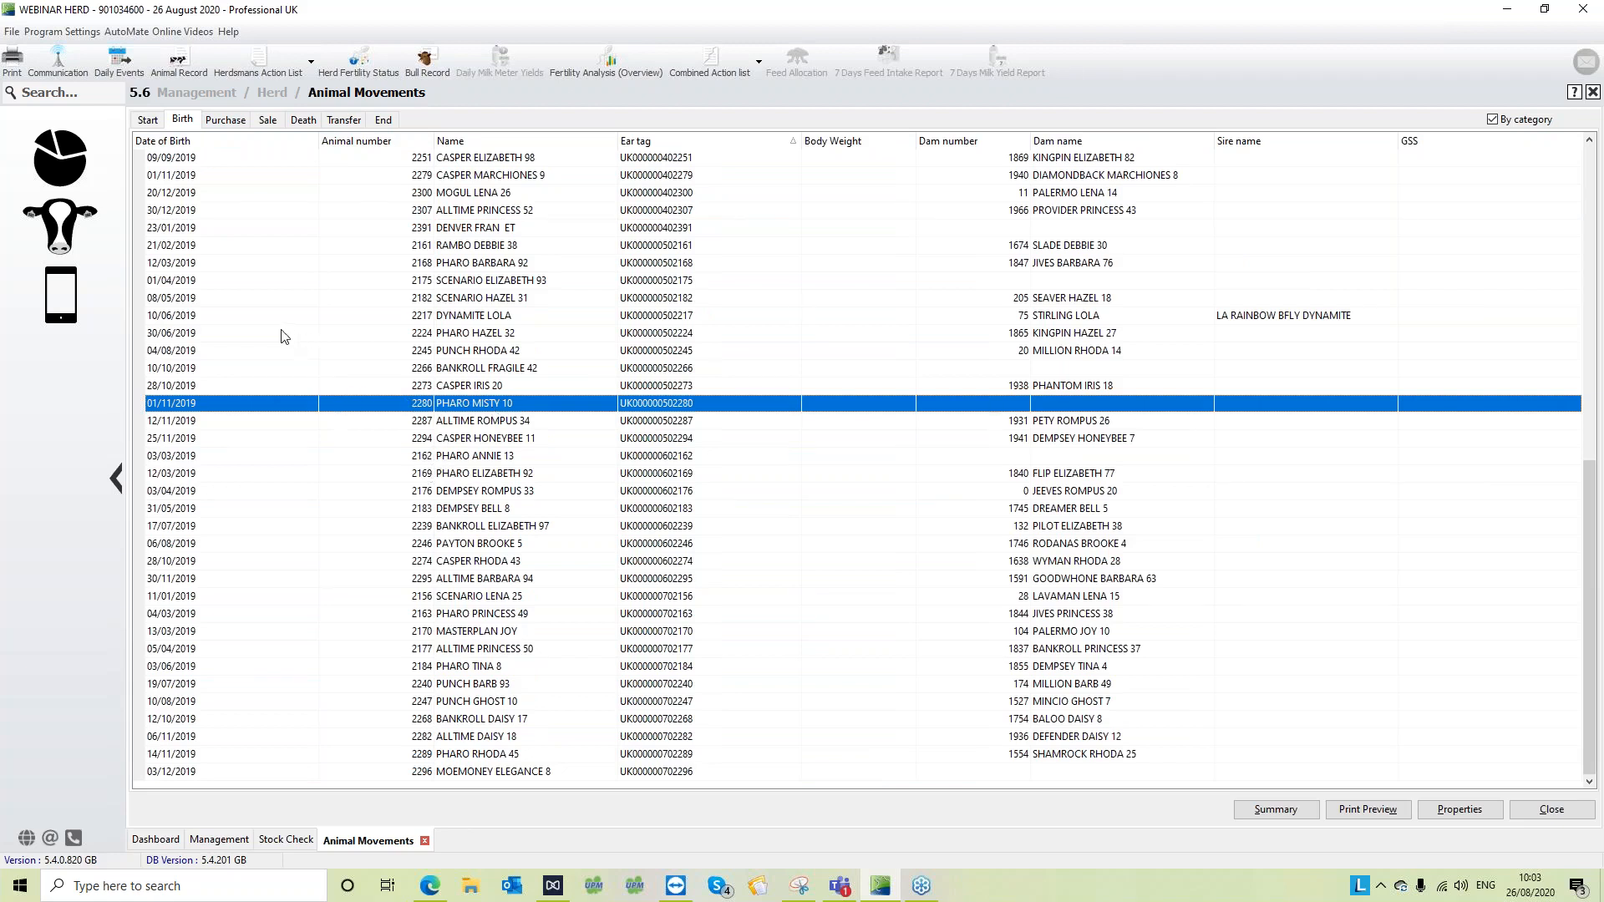
click(225, 122)
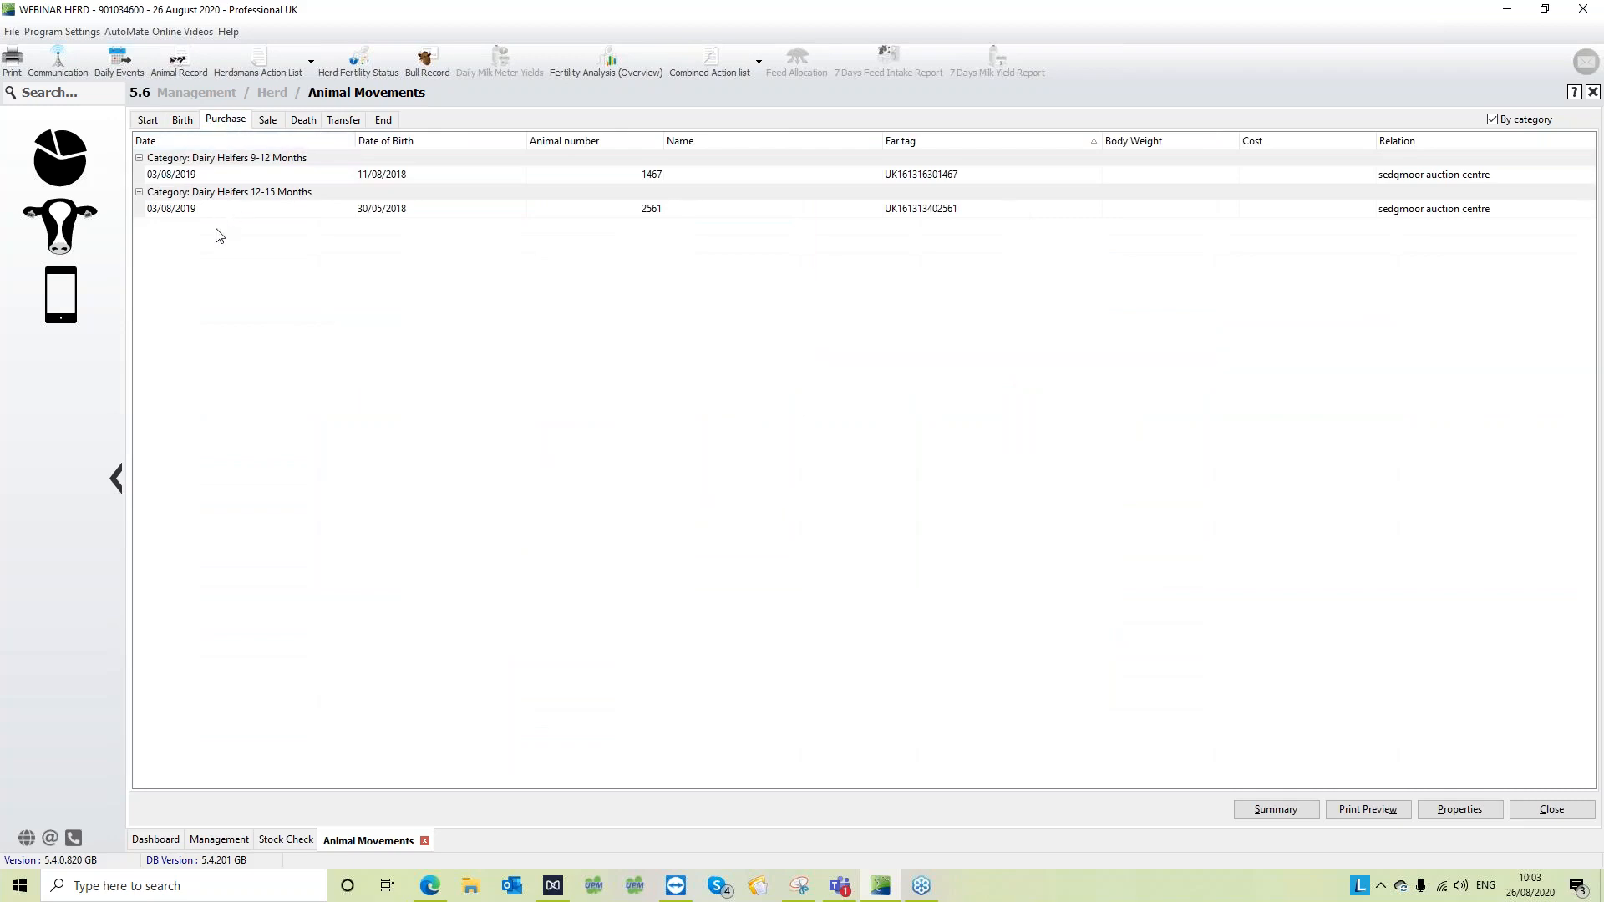
click(269, 121)
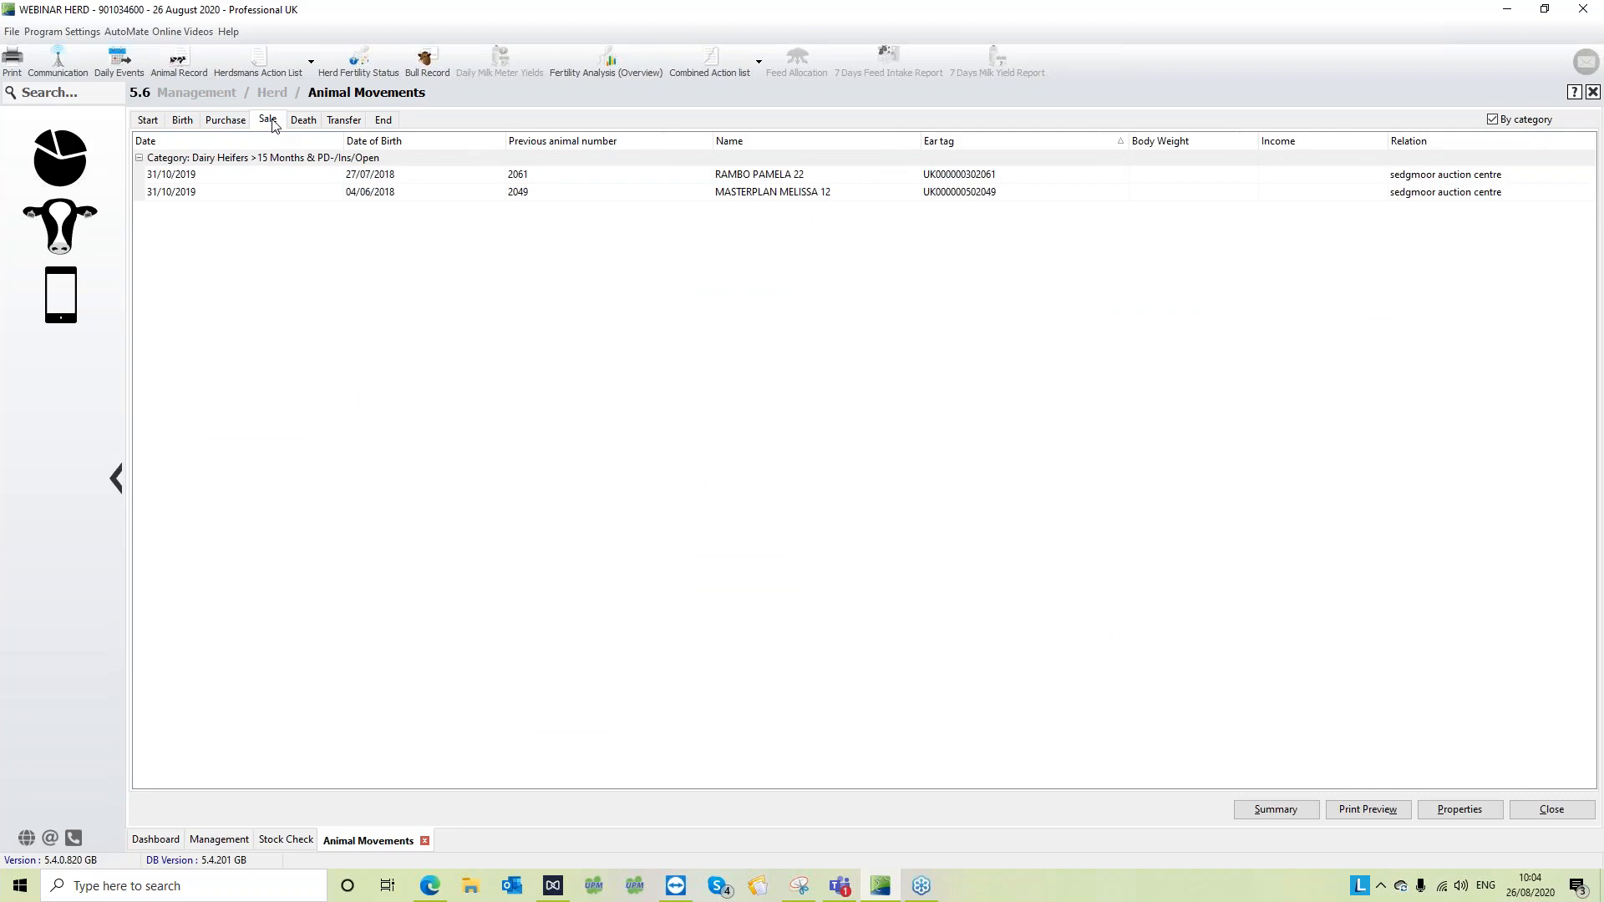
click(305, 124)
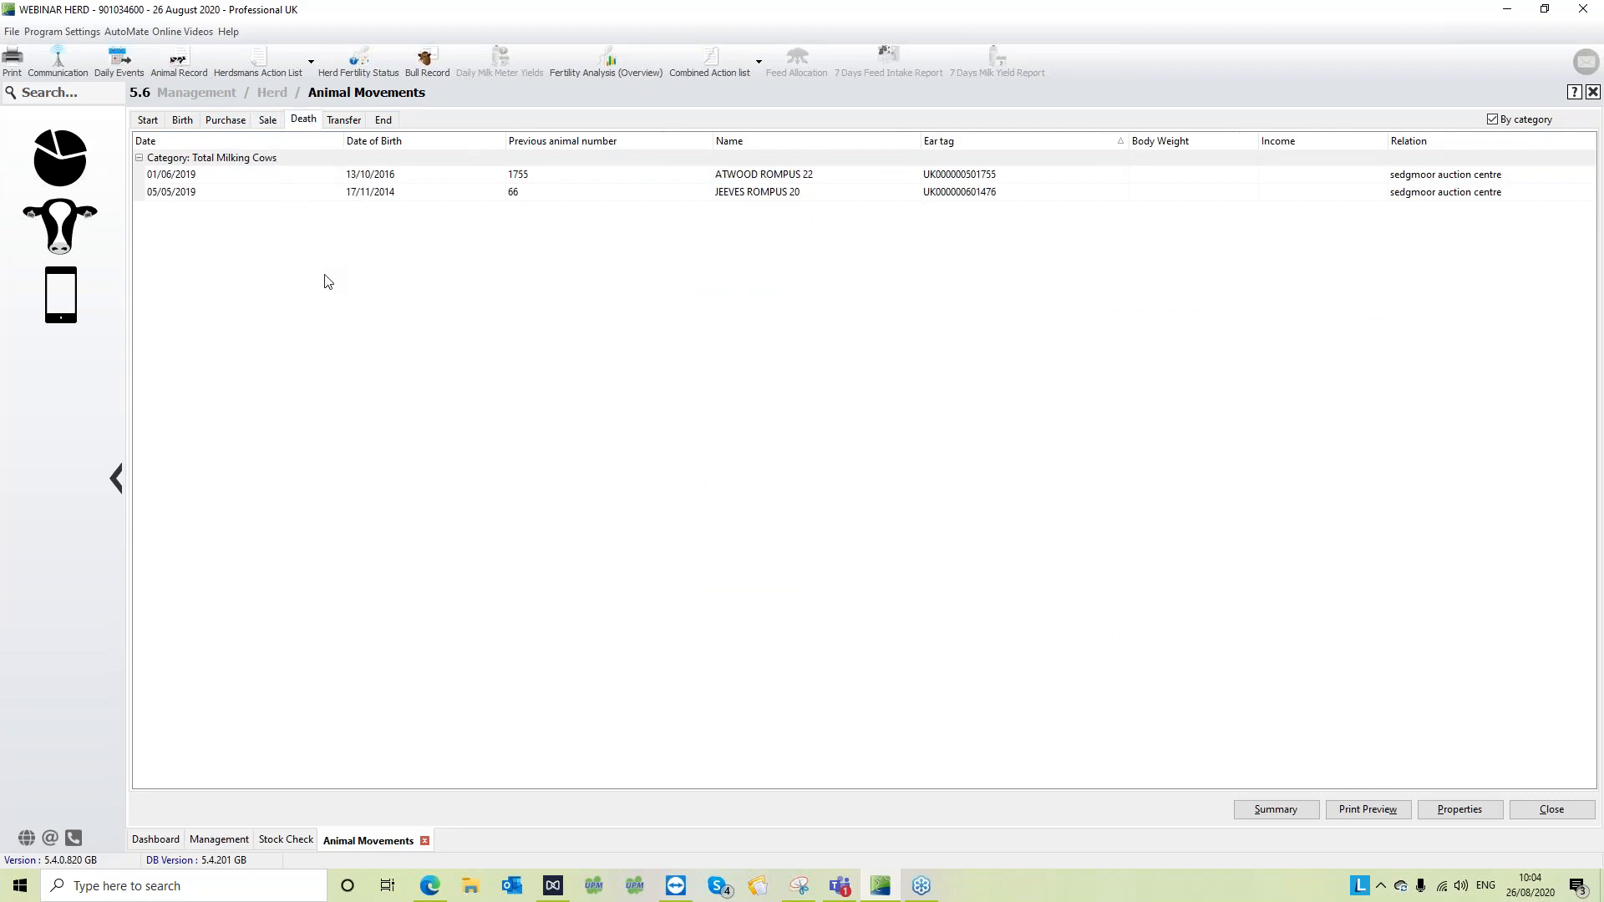
click(345, 120)
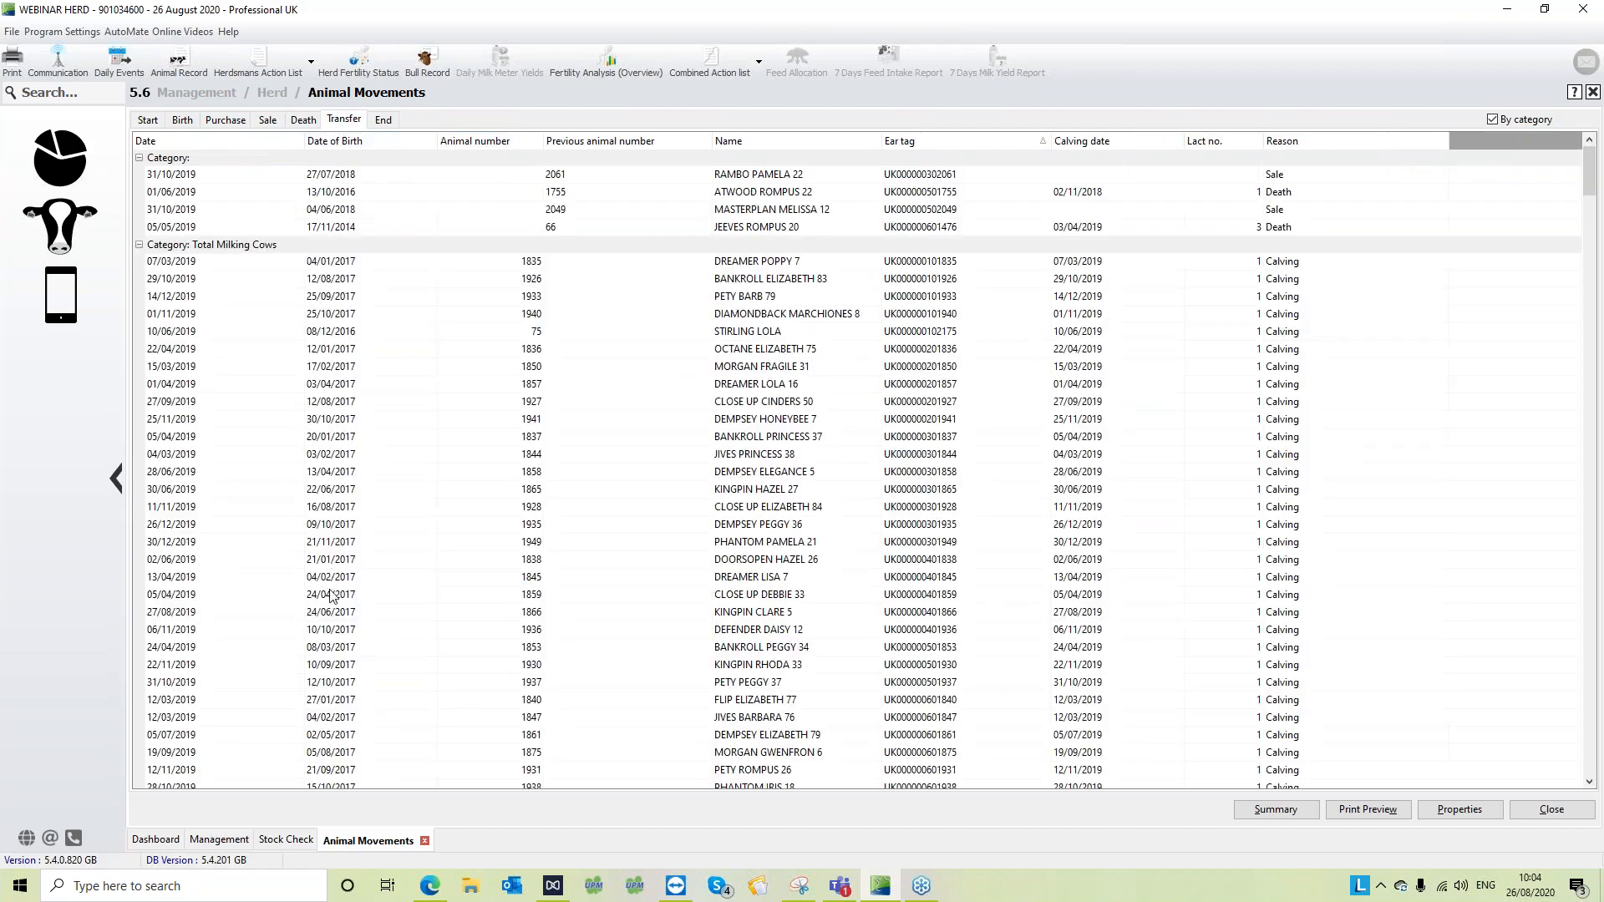
click(384, 119)
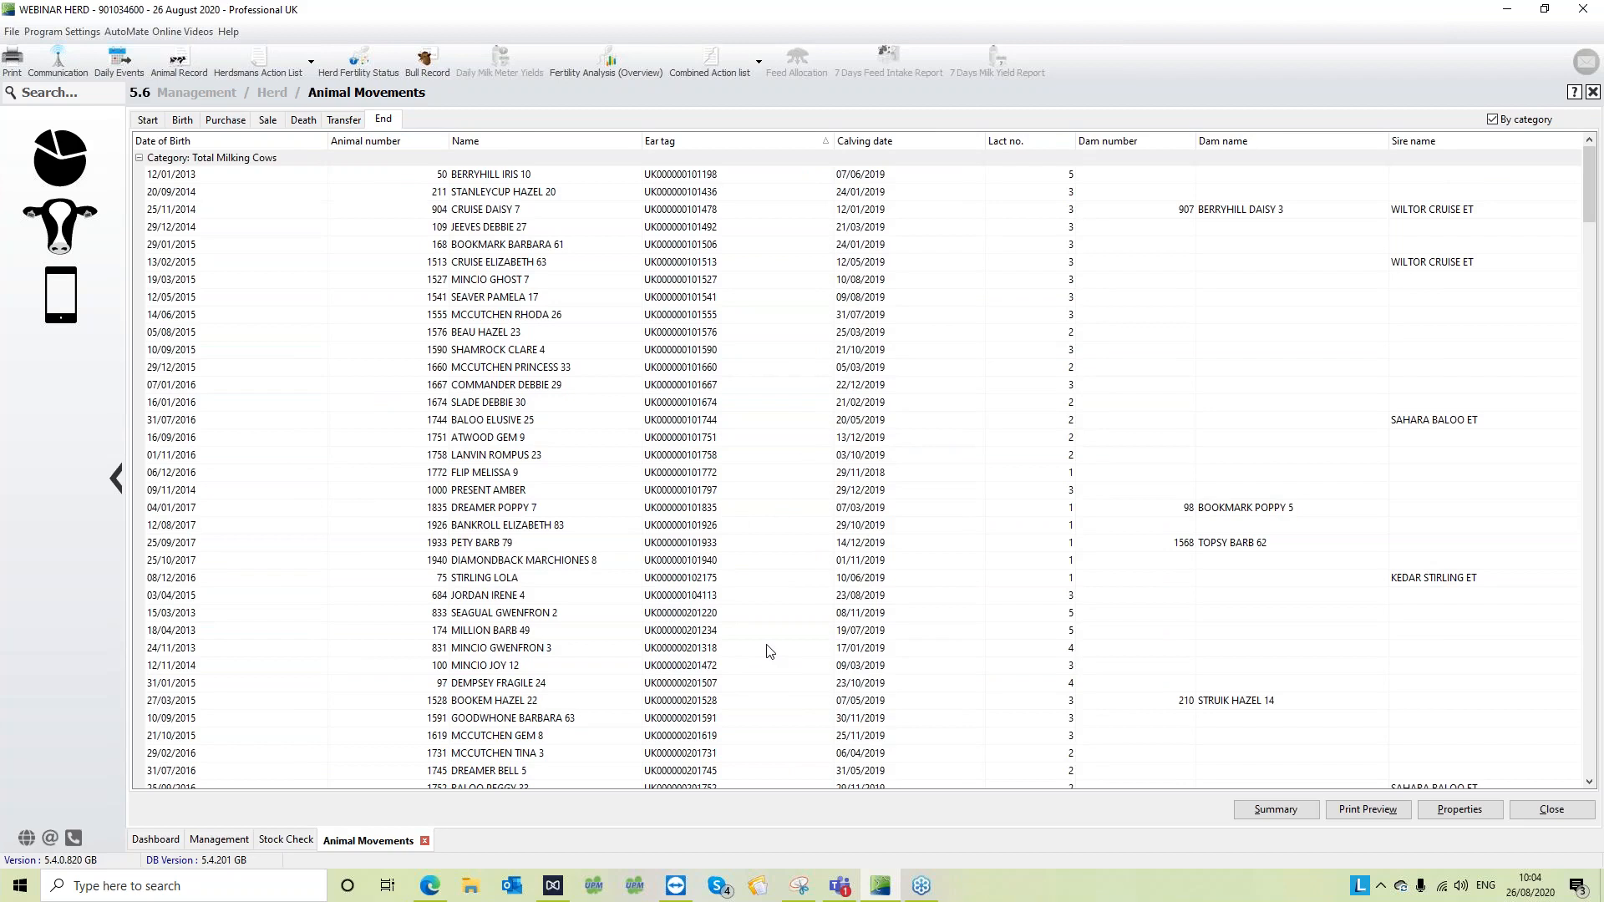
- Review the Animal Movements summary by animal category down to the totals, close it, and return to the Dashboard
click(1275, 810)
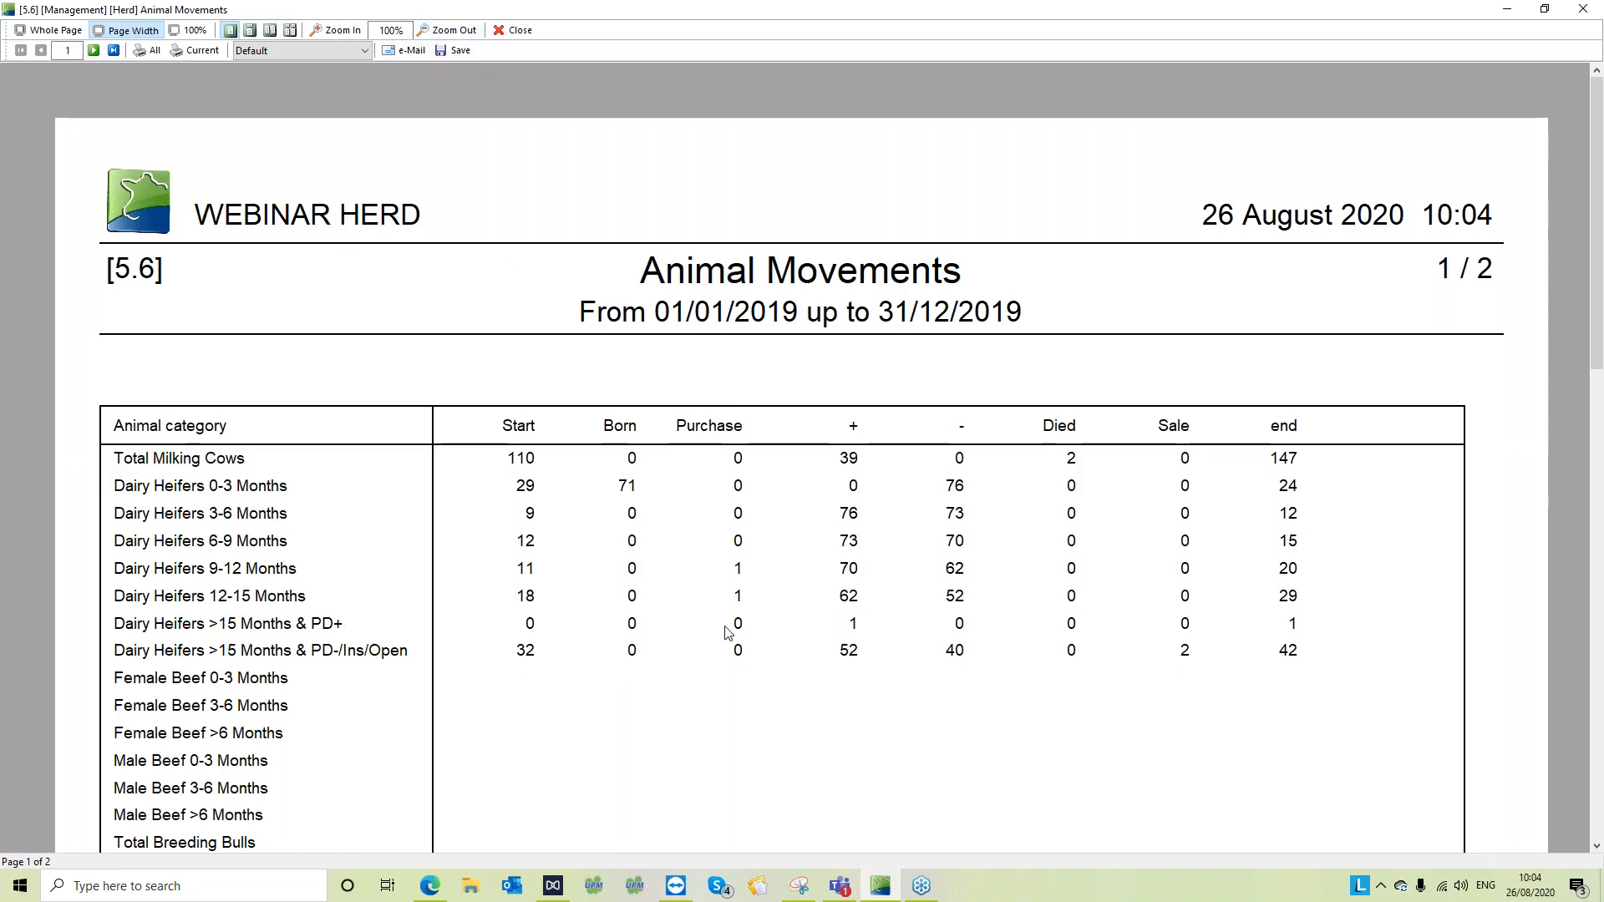
scroll(411, 583, down, 3)
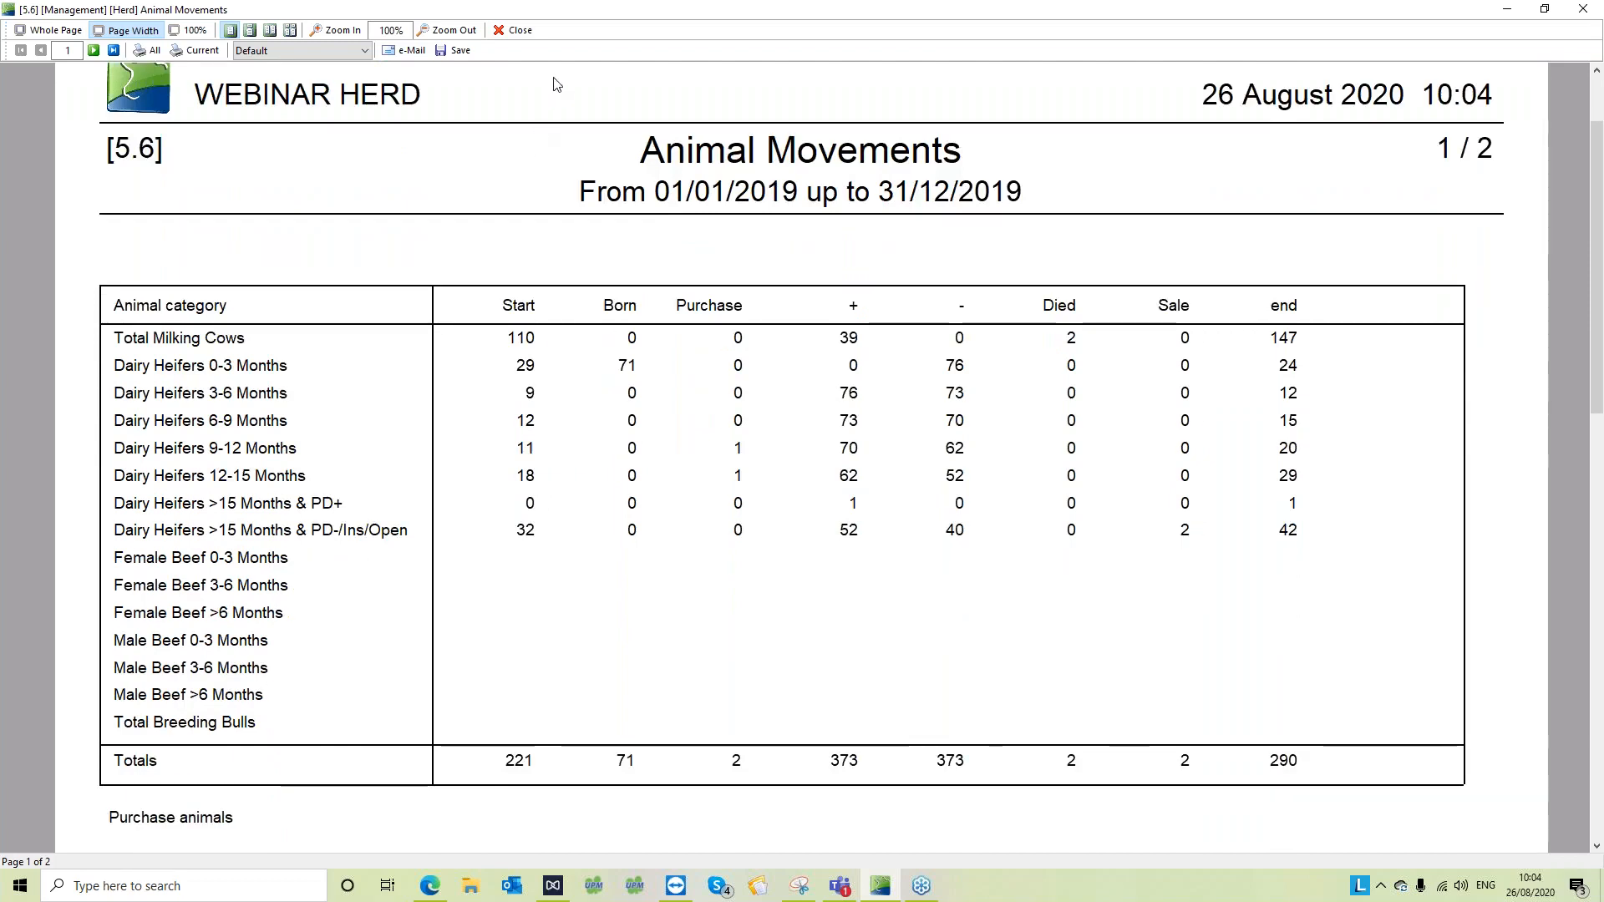
click(520, 30)
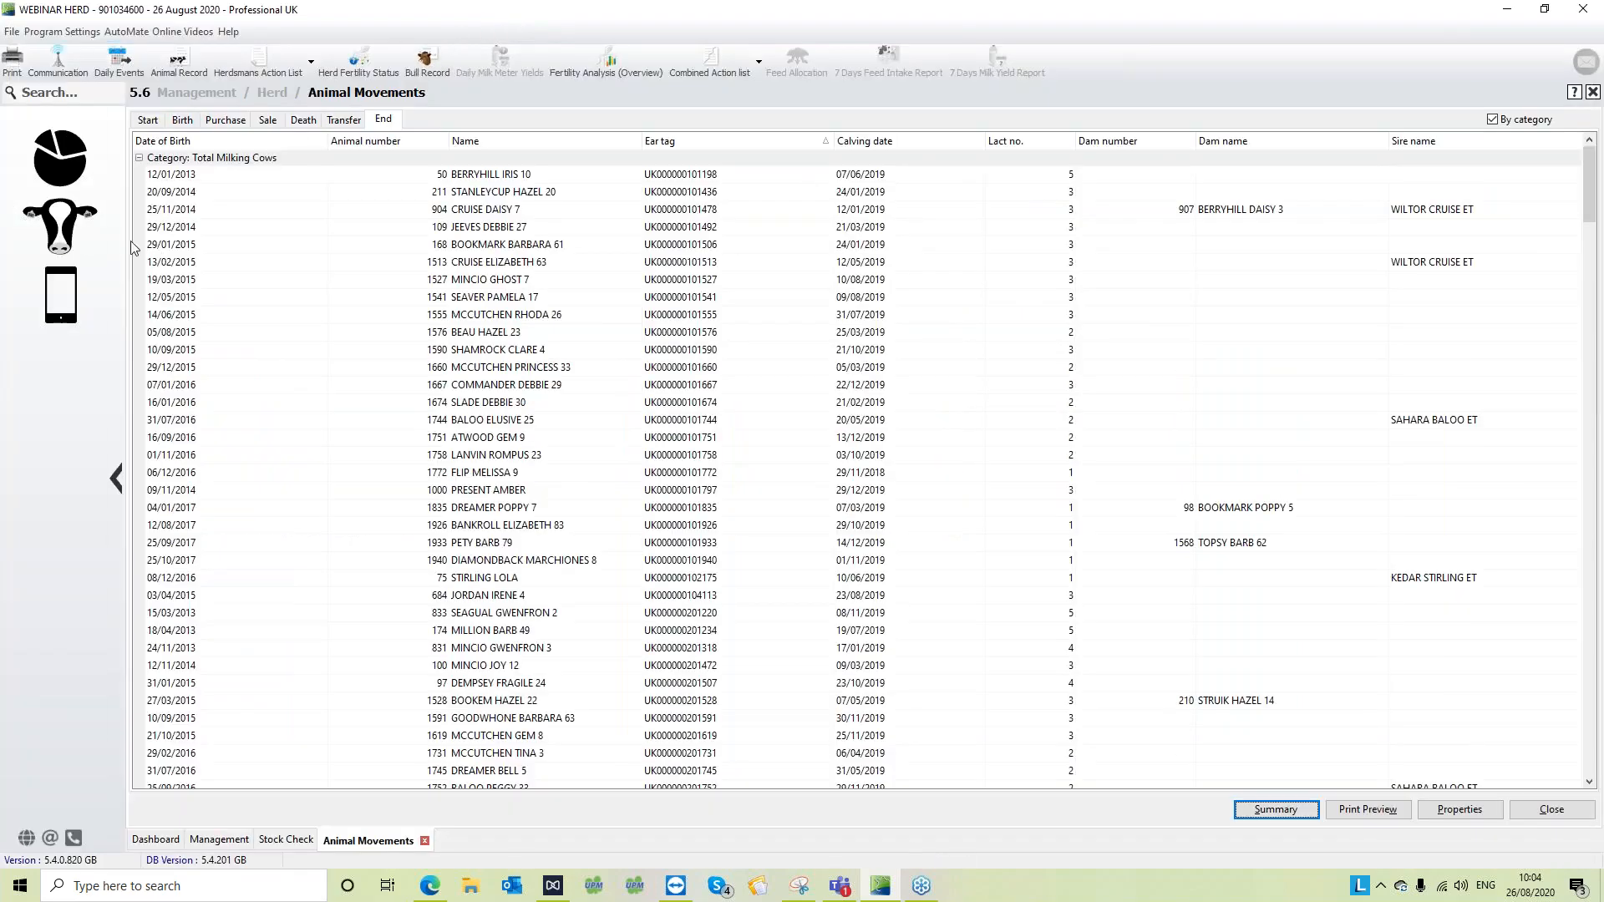
click(76, 158)
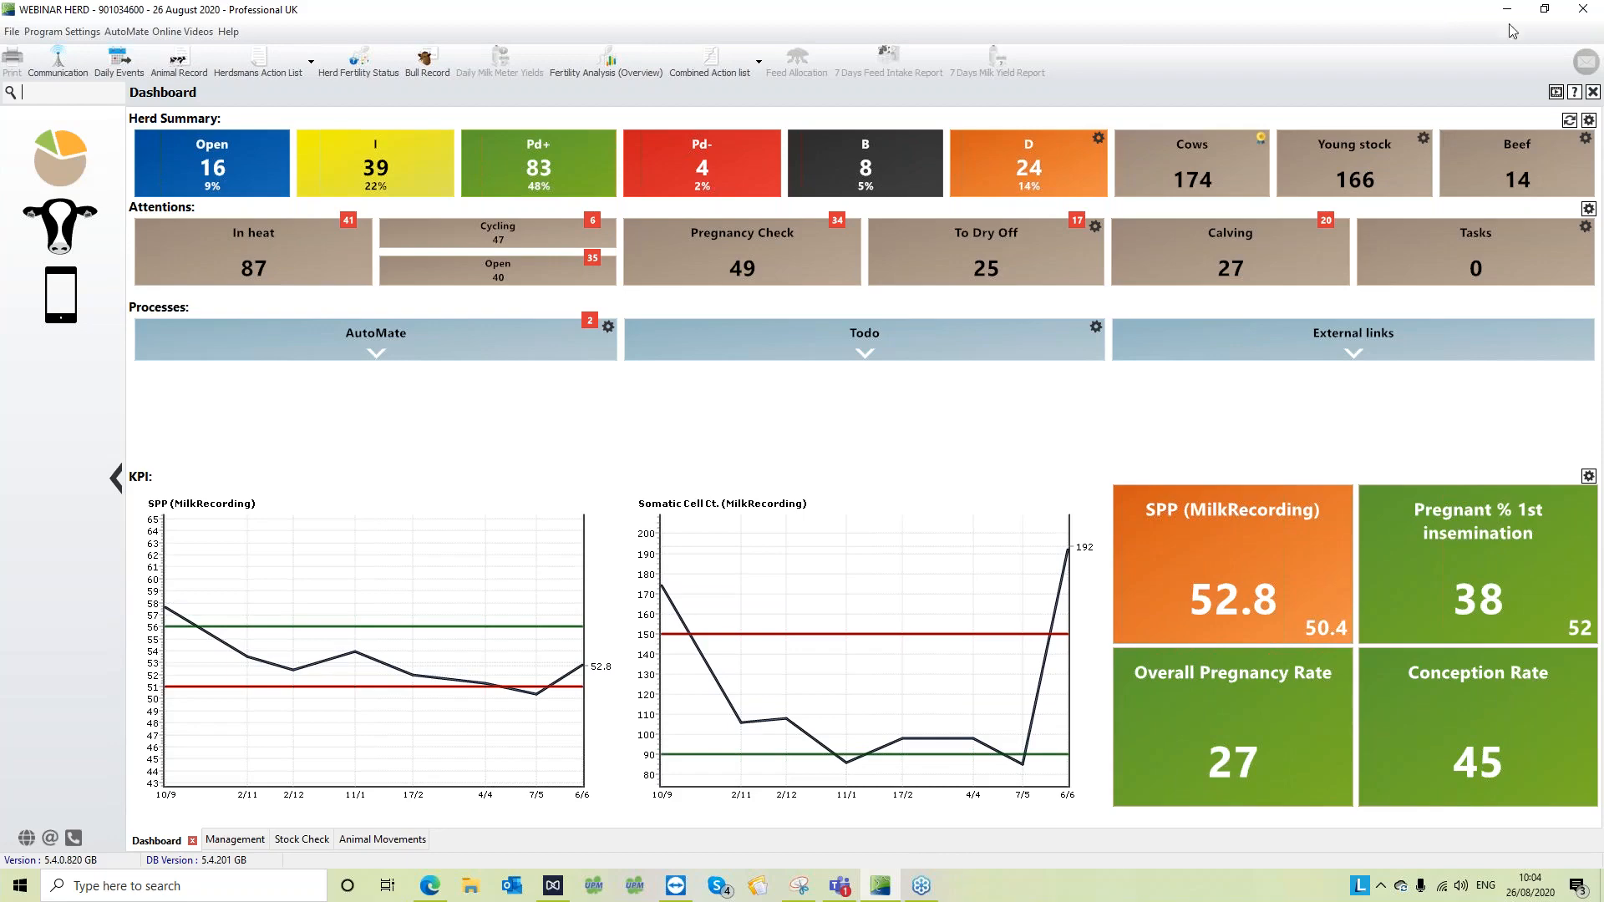
- Open the Herd Register from the Herd section of Management
click(1587, 64)
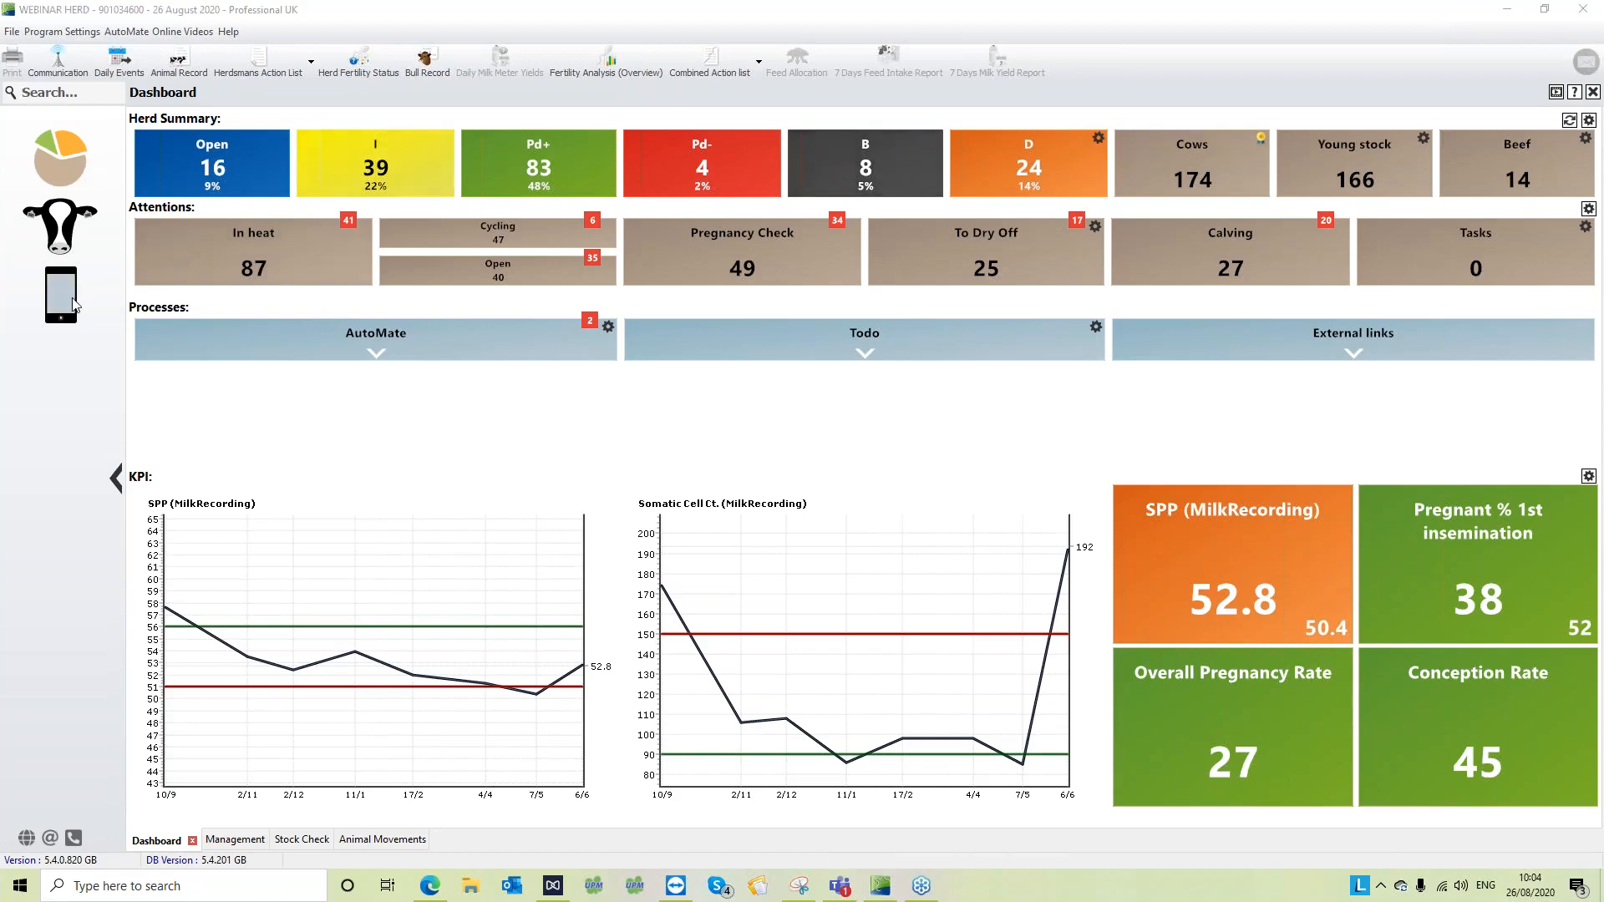
click(59, 217)
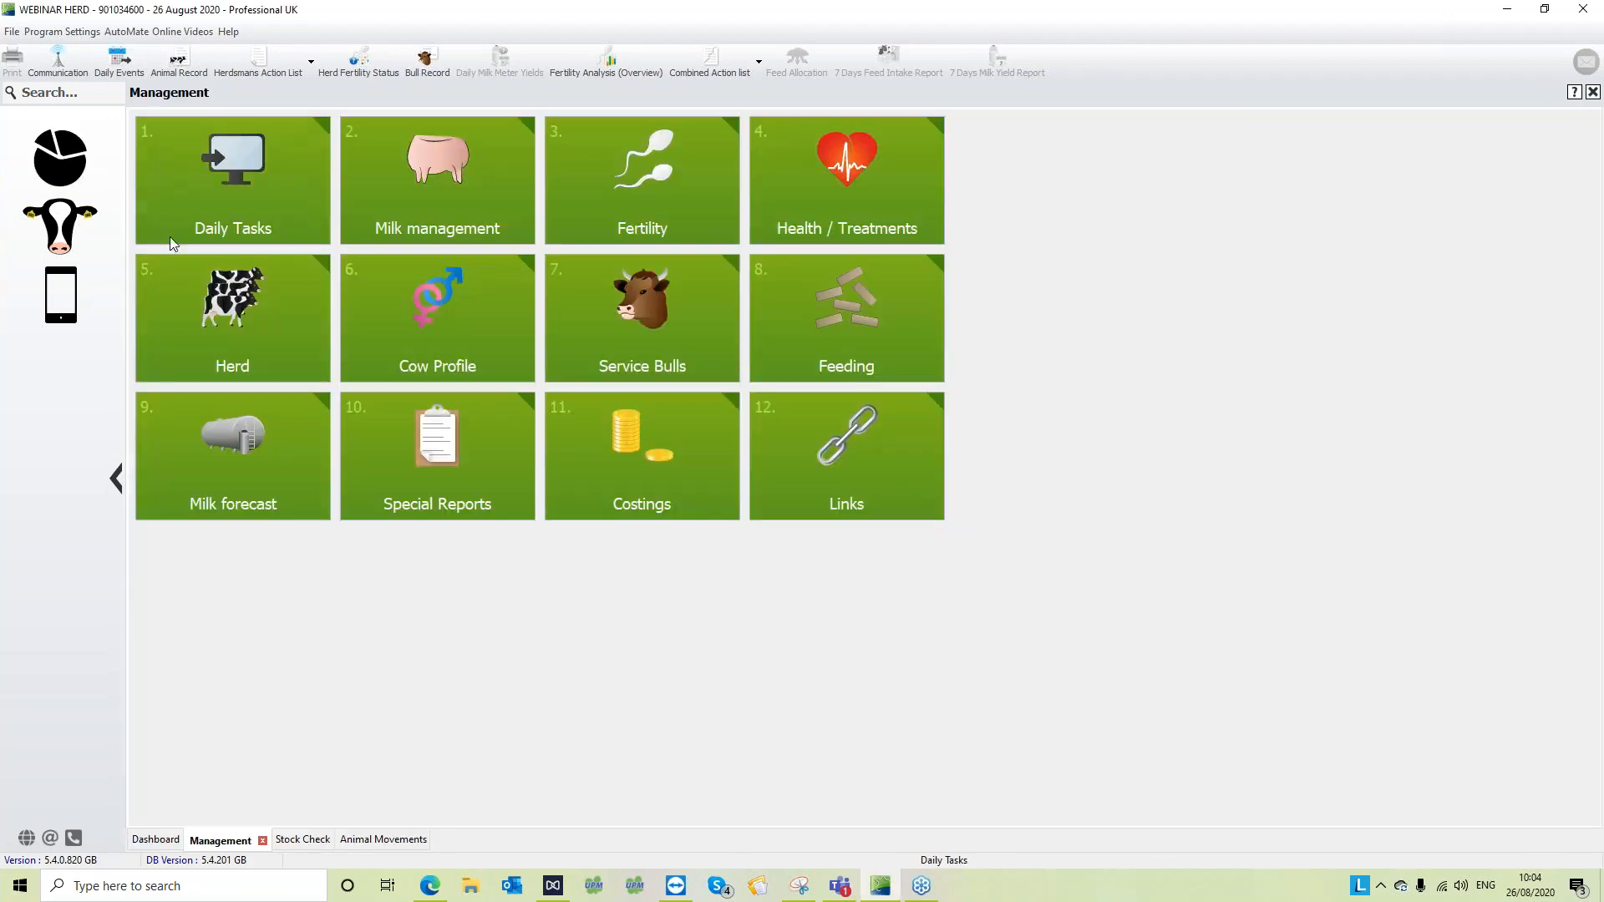
click(220, 314)
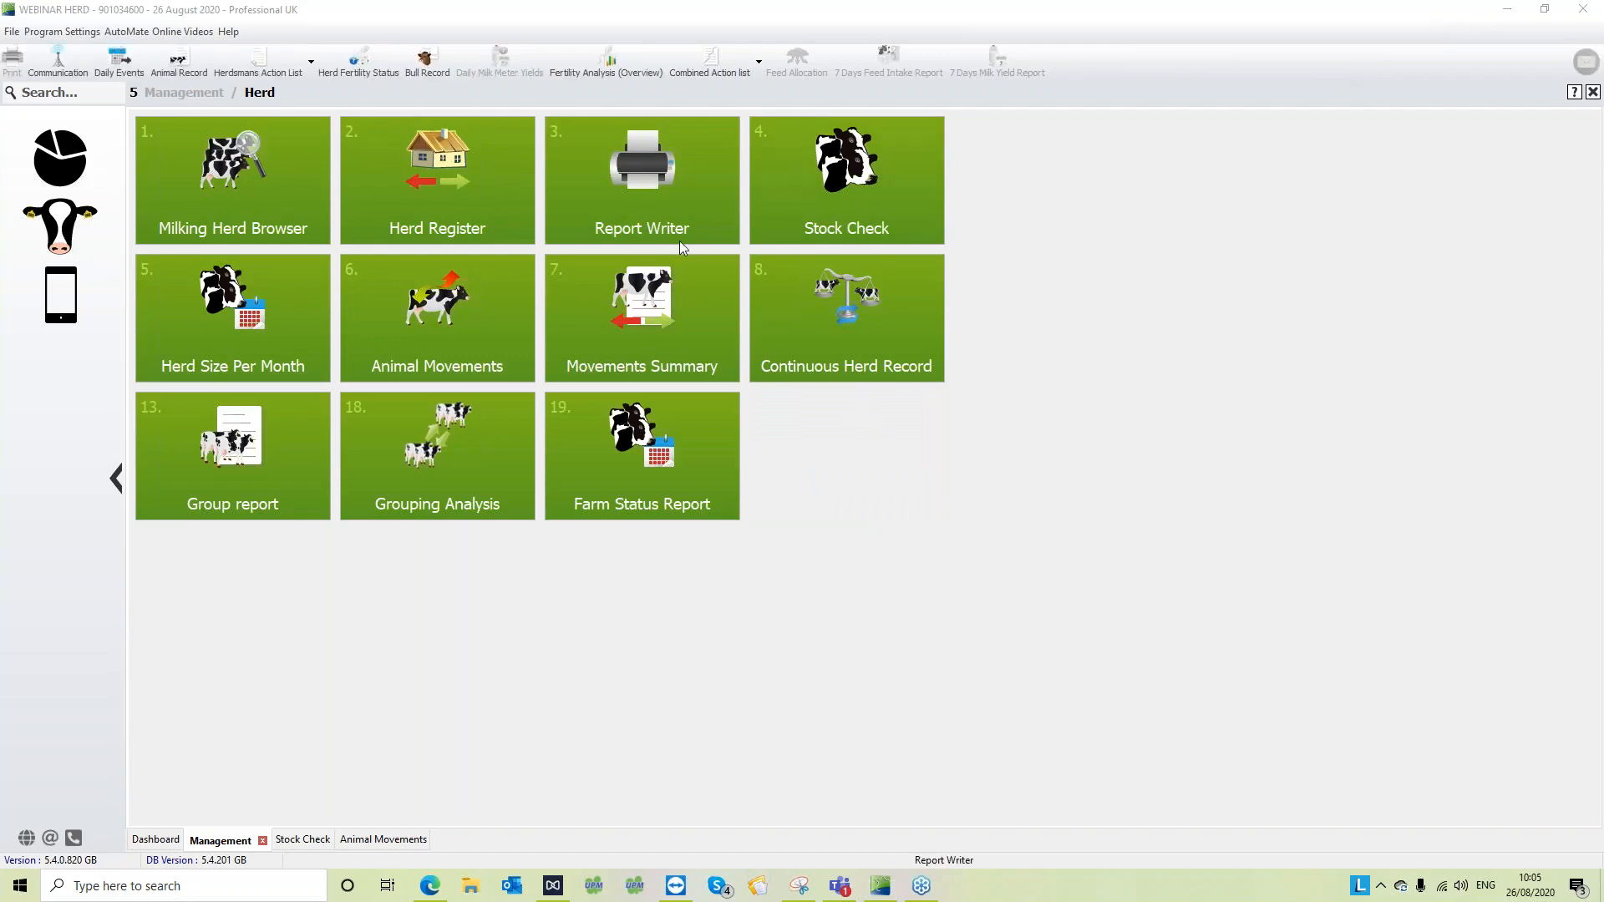
click(436, 188)
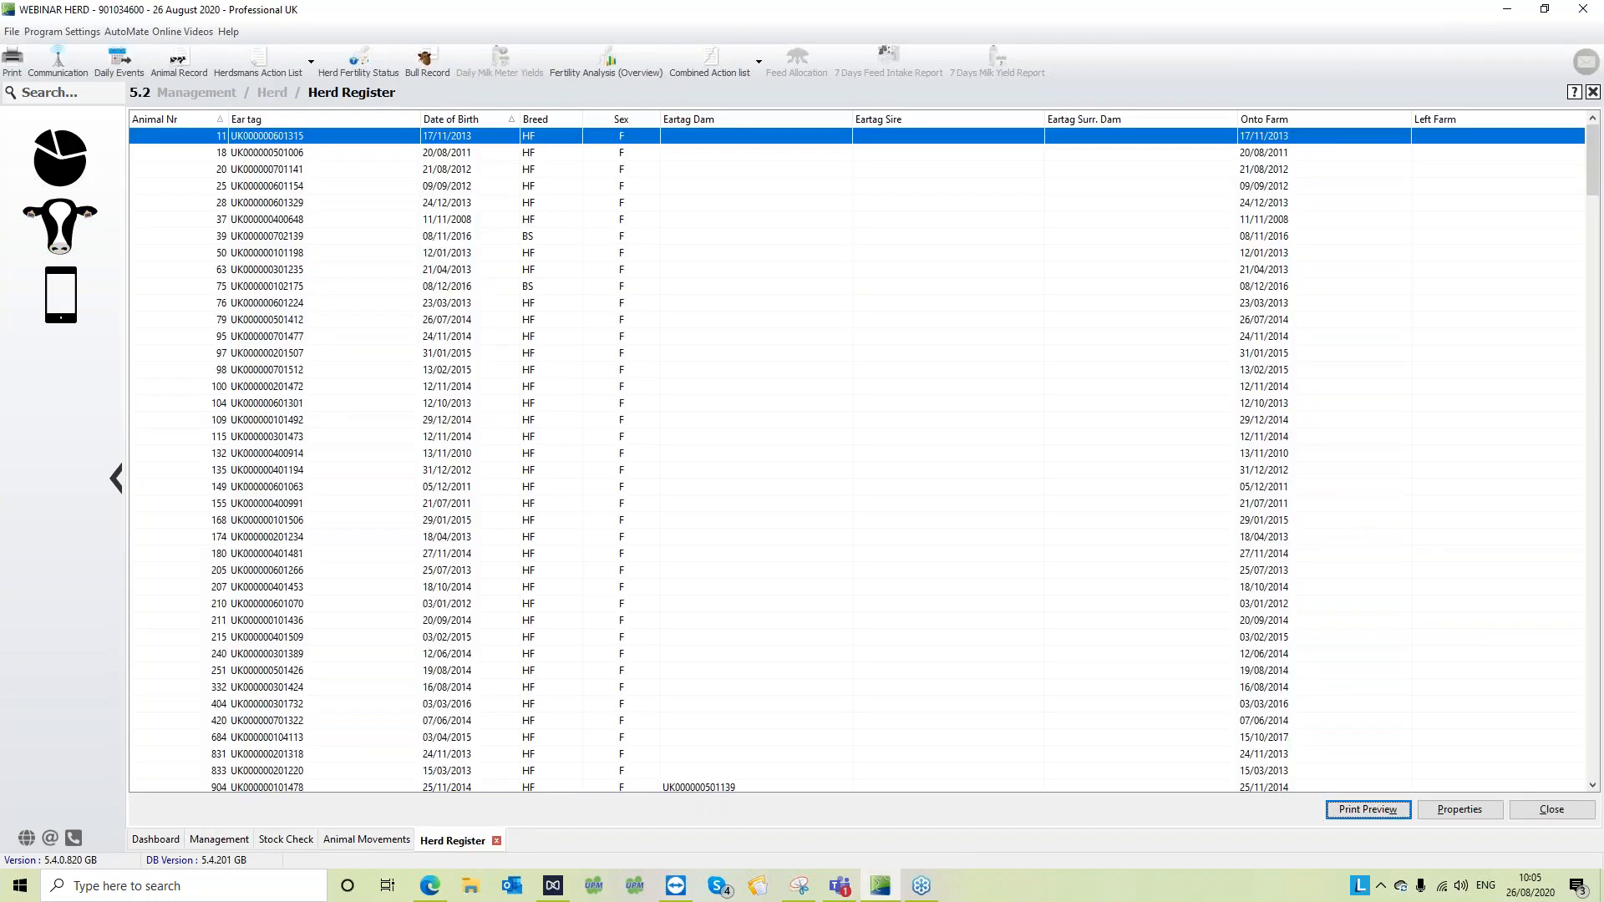
- Apply the Herd Register properties with the period 26/08/2019 to 26/08/2020, sorted by date of birth in ascending order
click(272, 441)
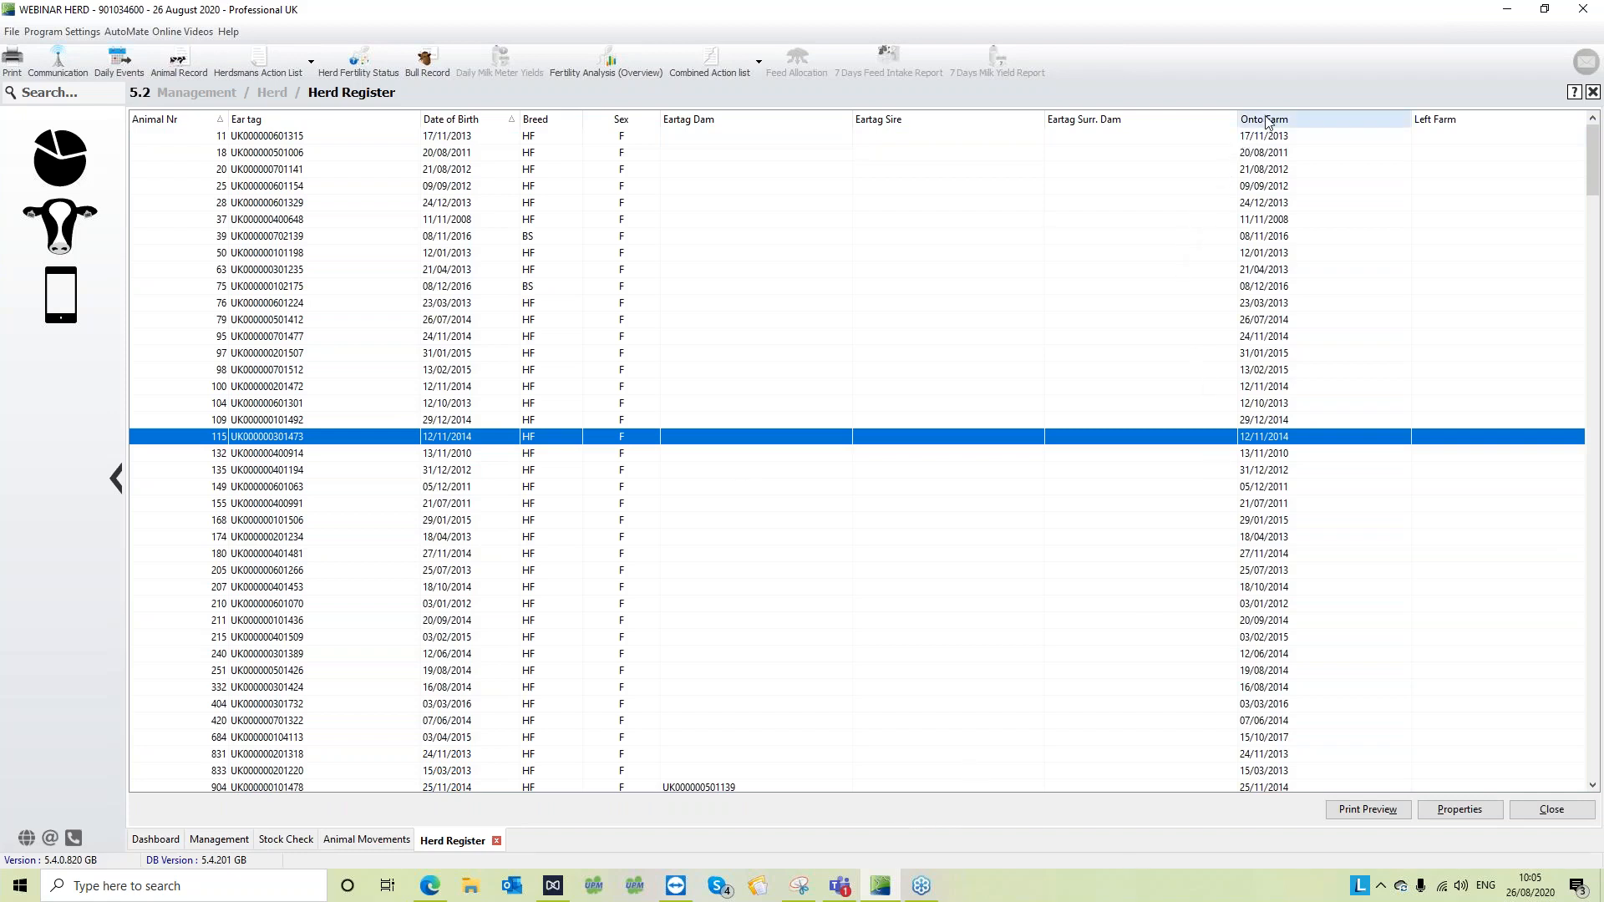
click(1431, 815)
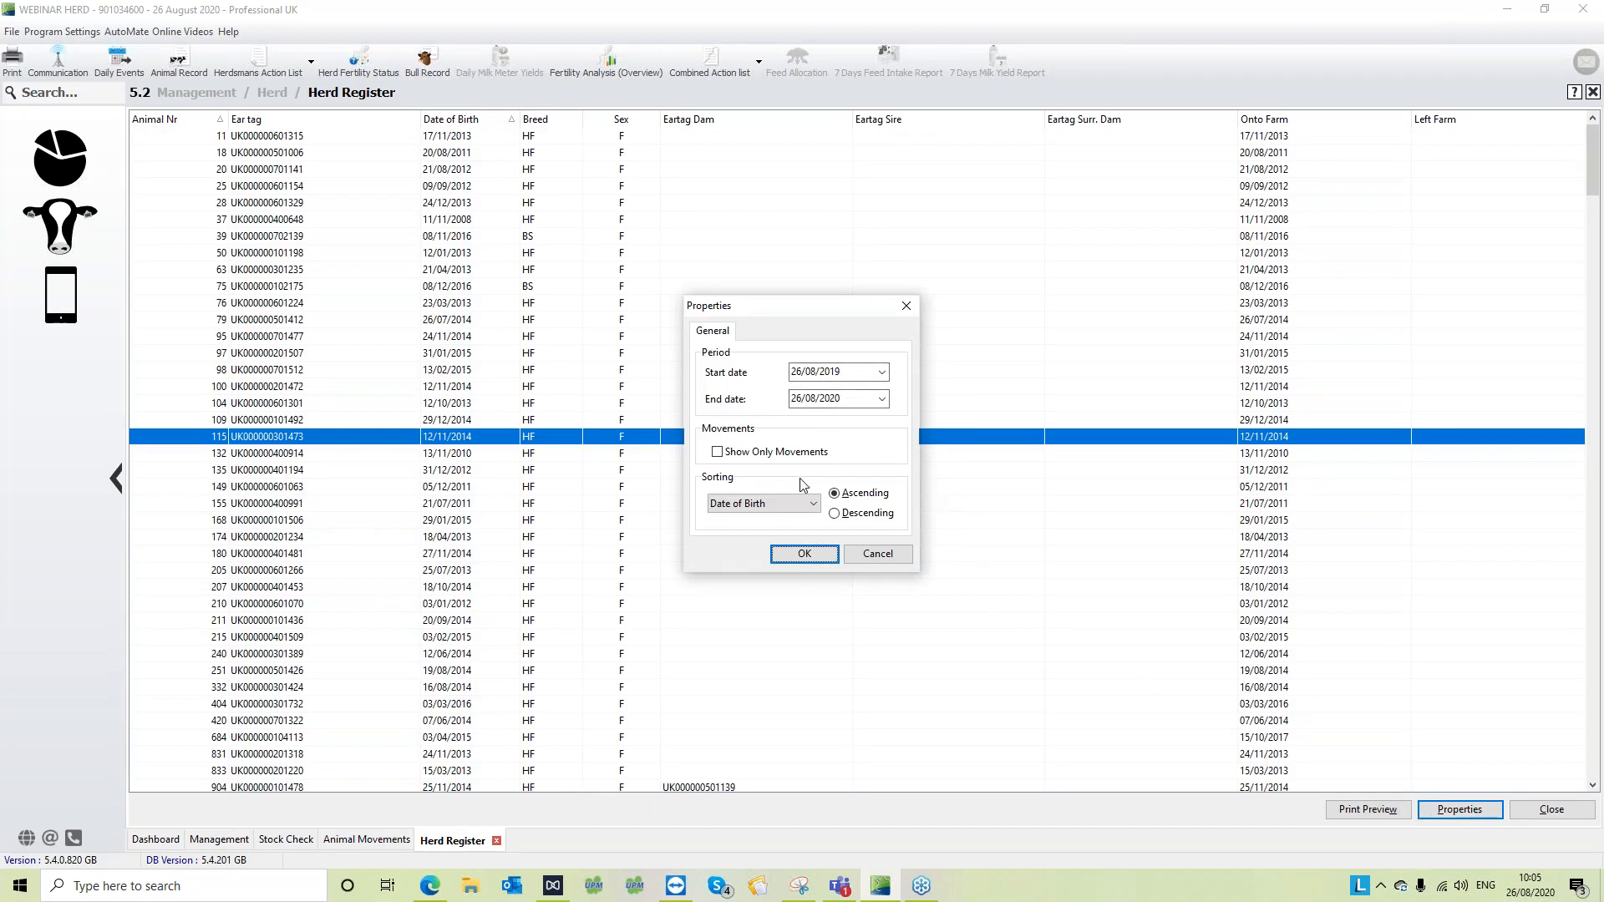
click(802, 555)
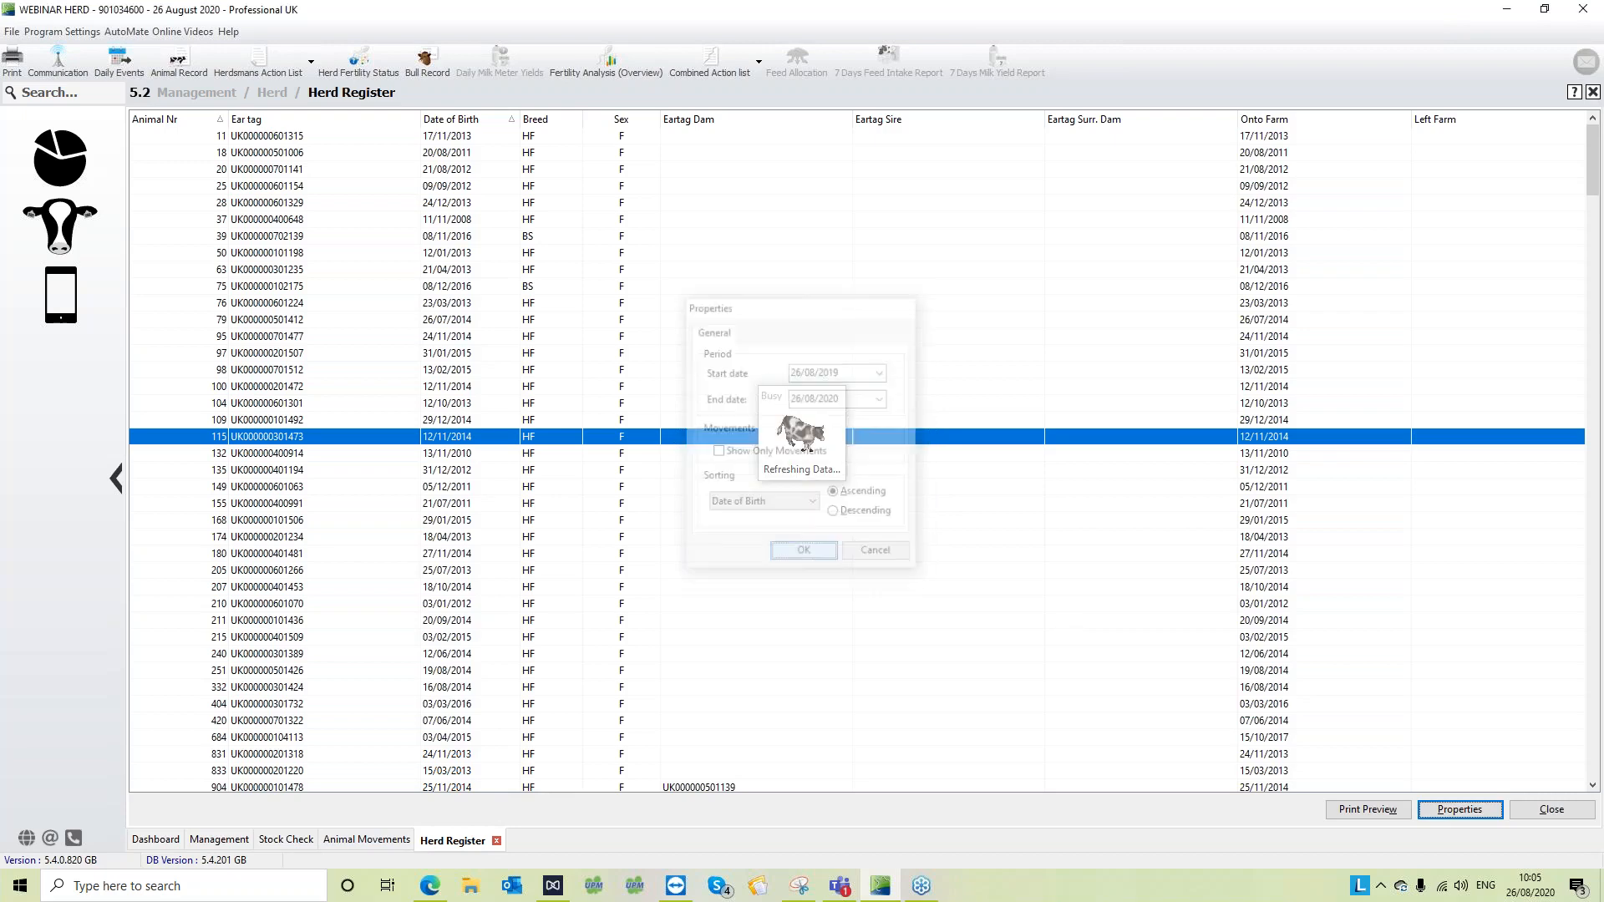
- Preview the Herd Register printout, look through its cover page, early entries and last pages, and close the preview
click(1365, 812)
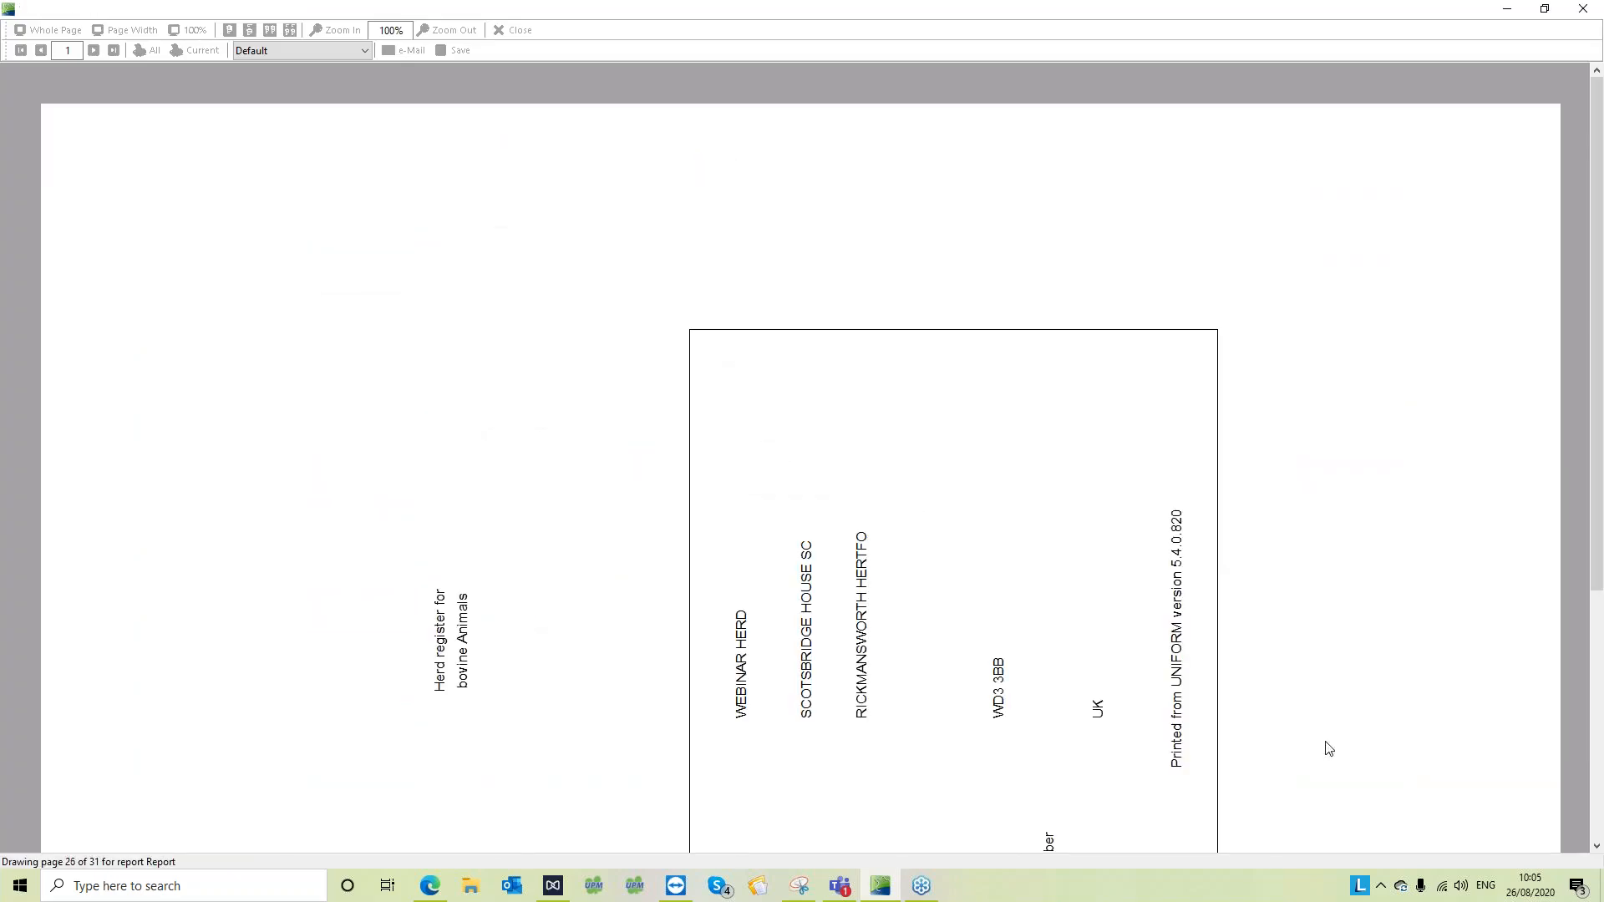
scroll(1291, 680, down, 3)
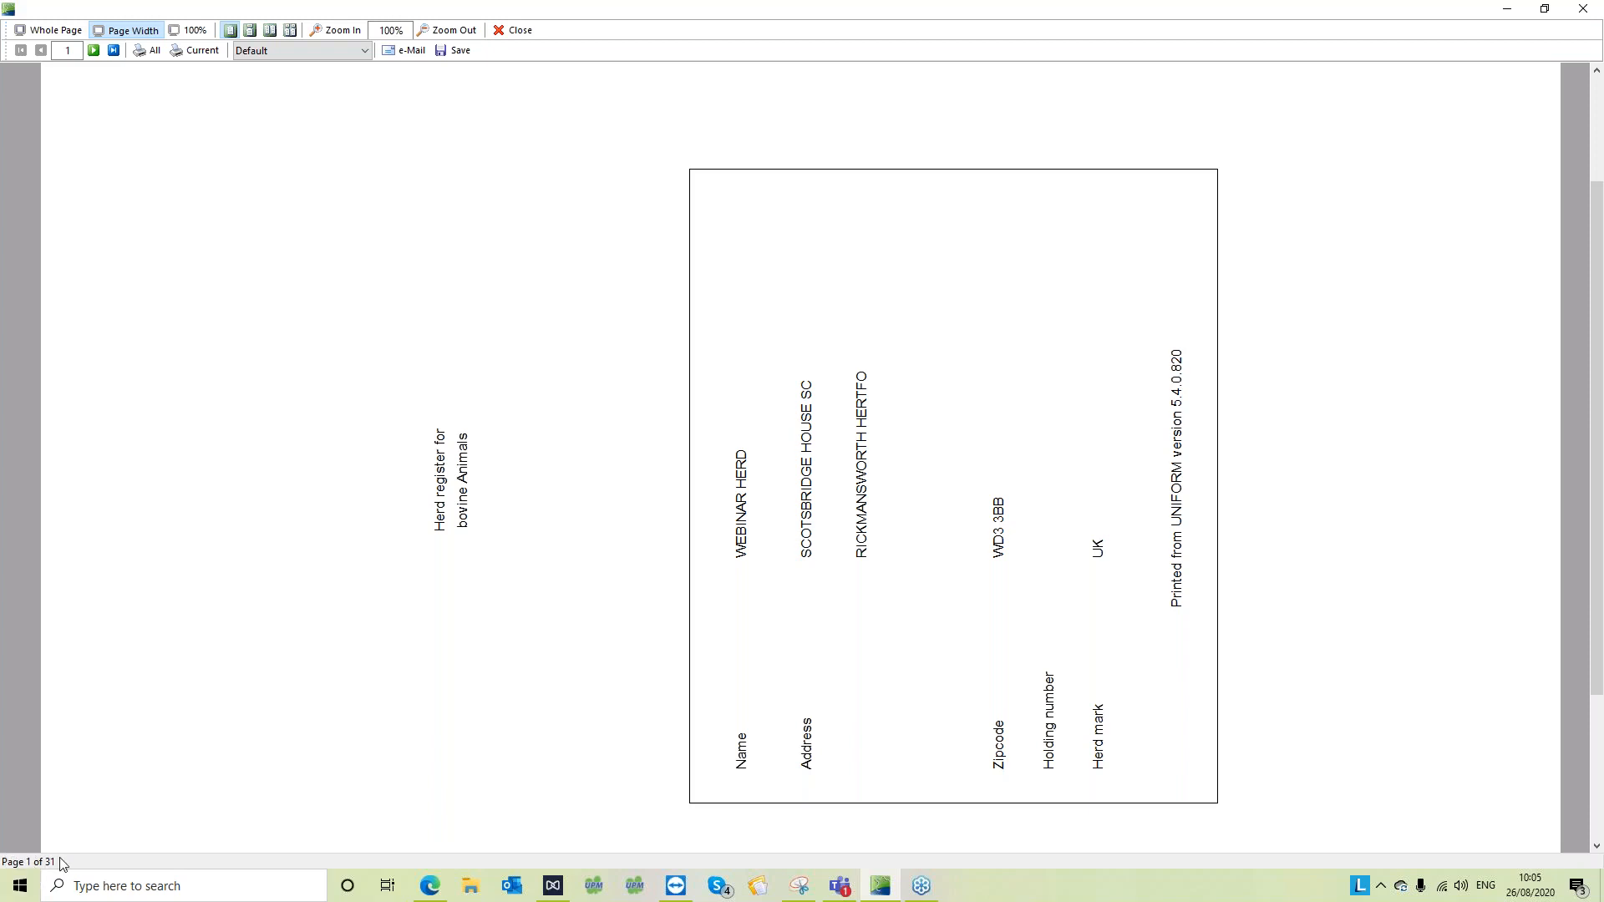
click(95, 52)
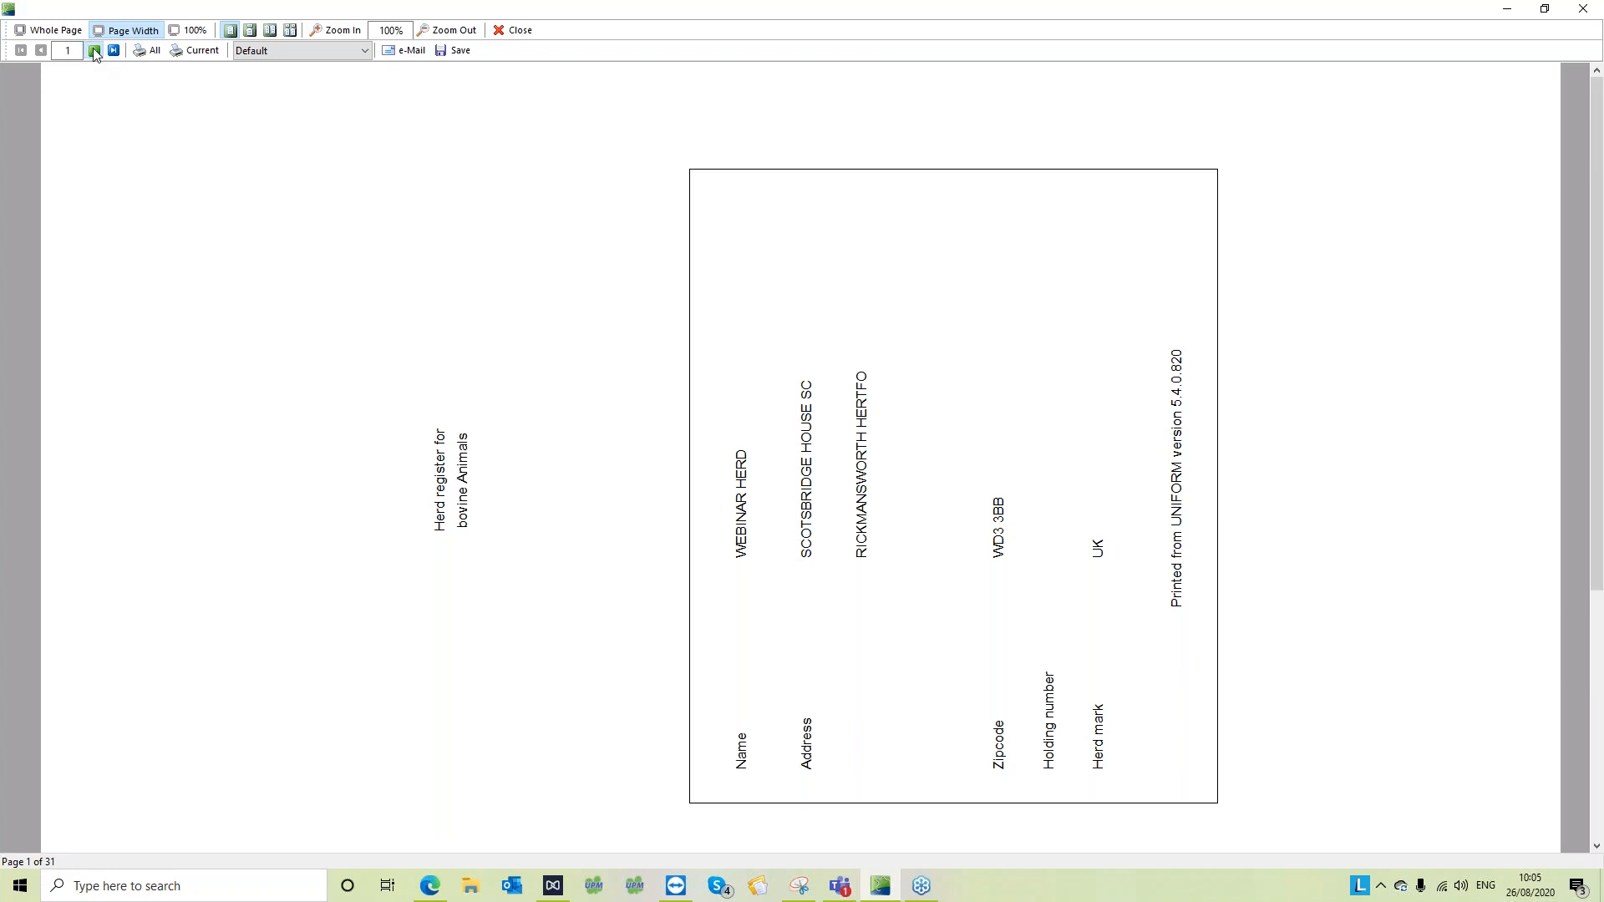
click(94, 52)
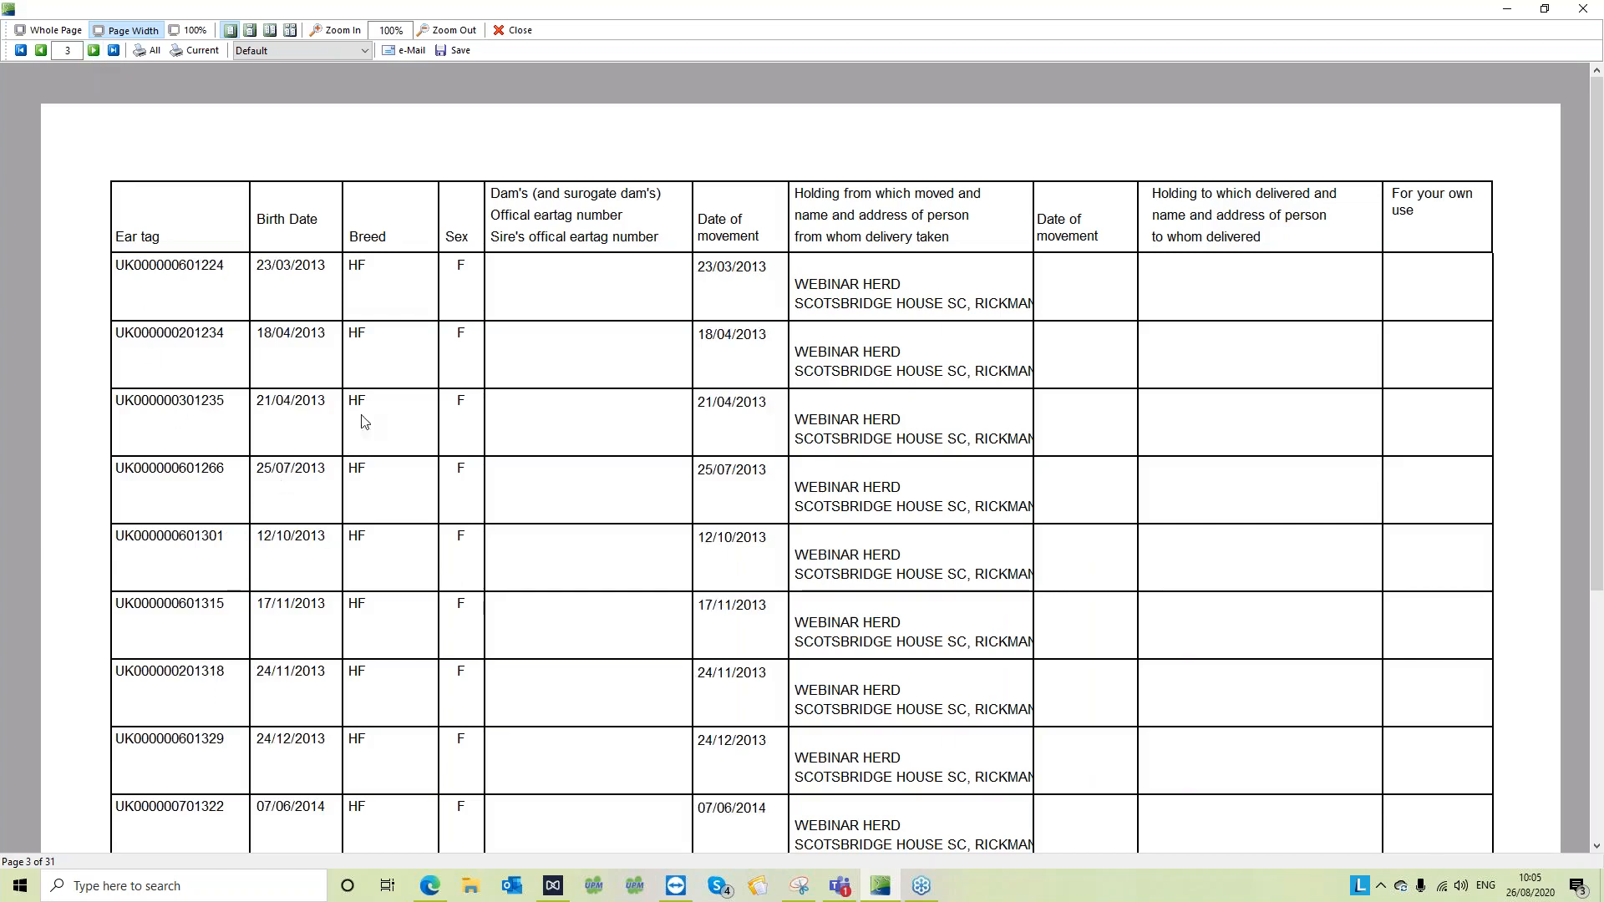
click(115, 51)
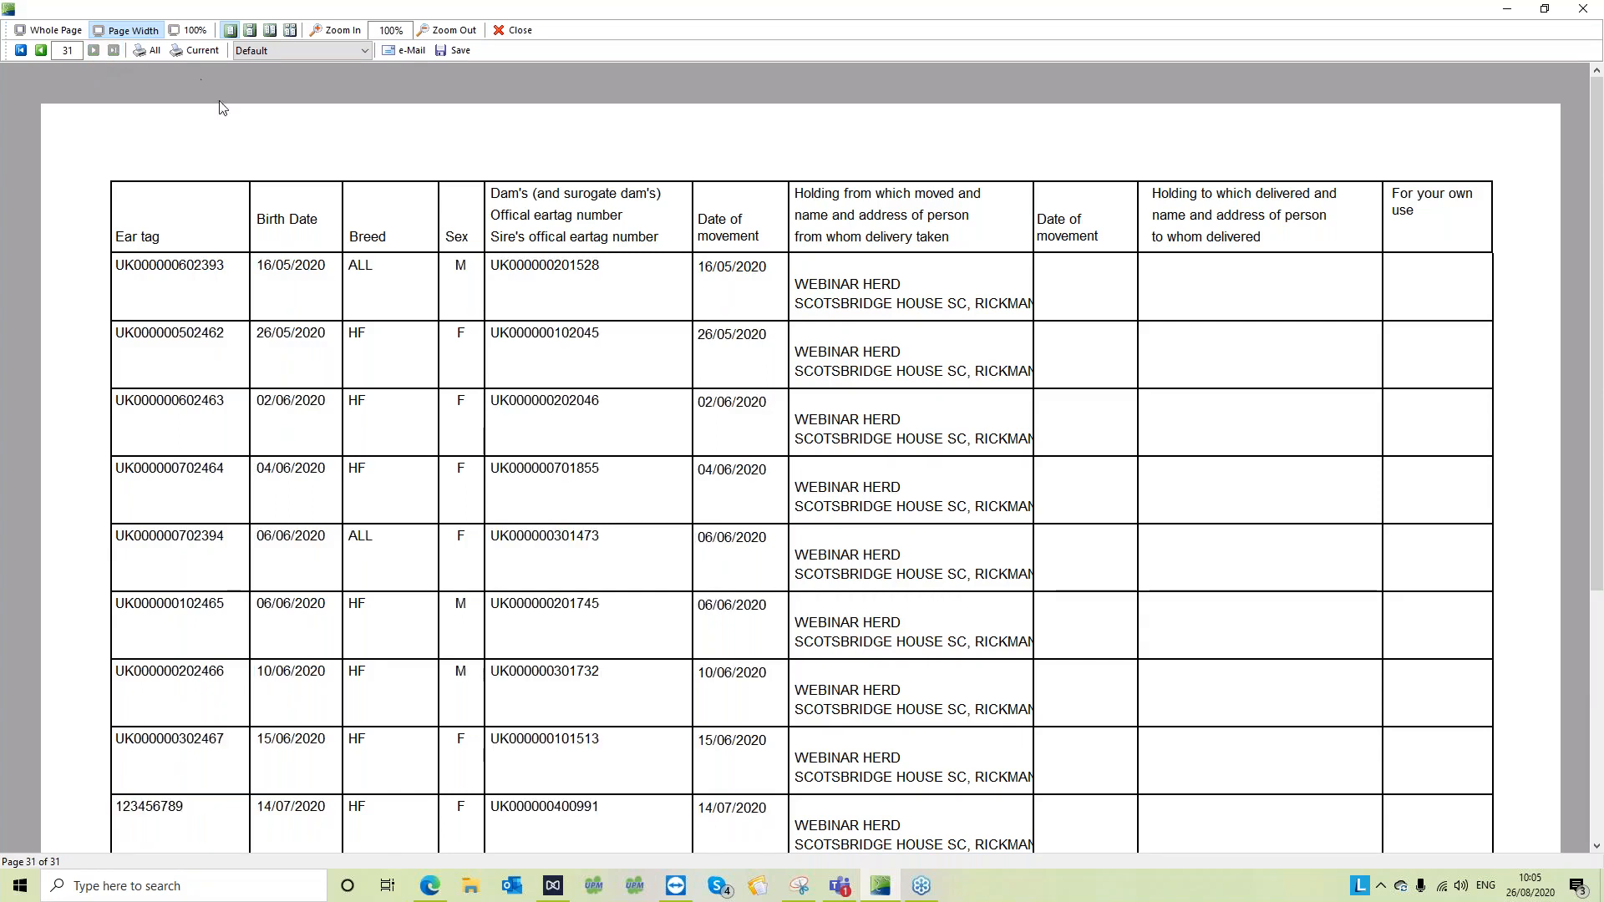
scroll(490, 332, down, 2)
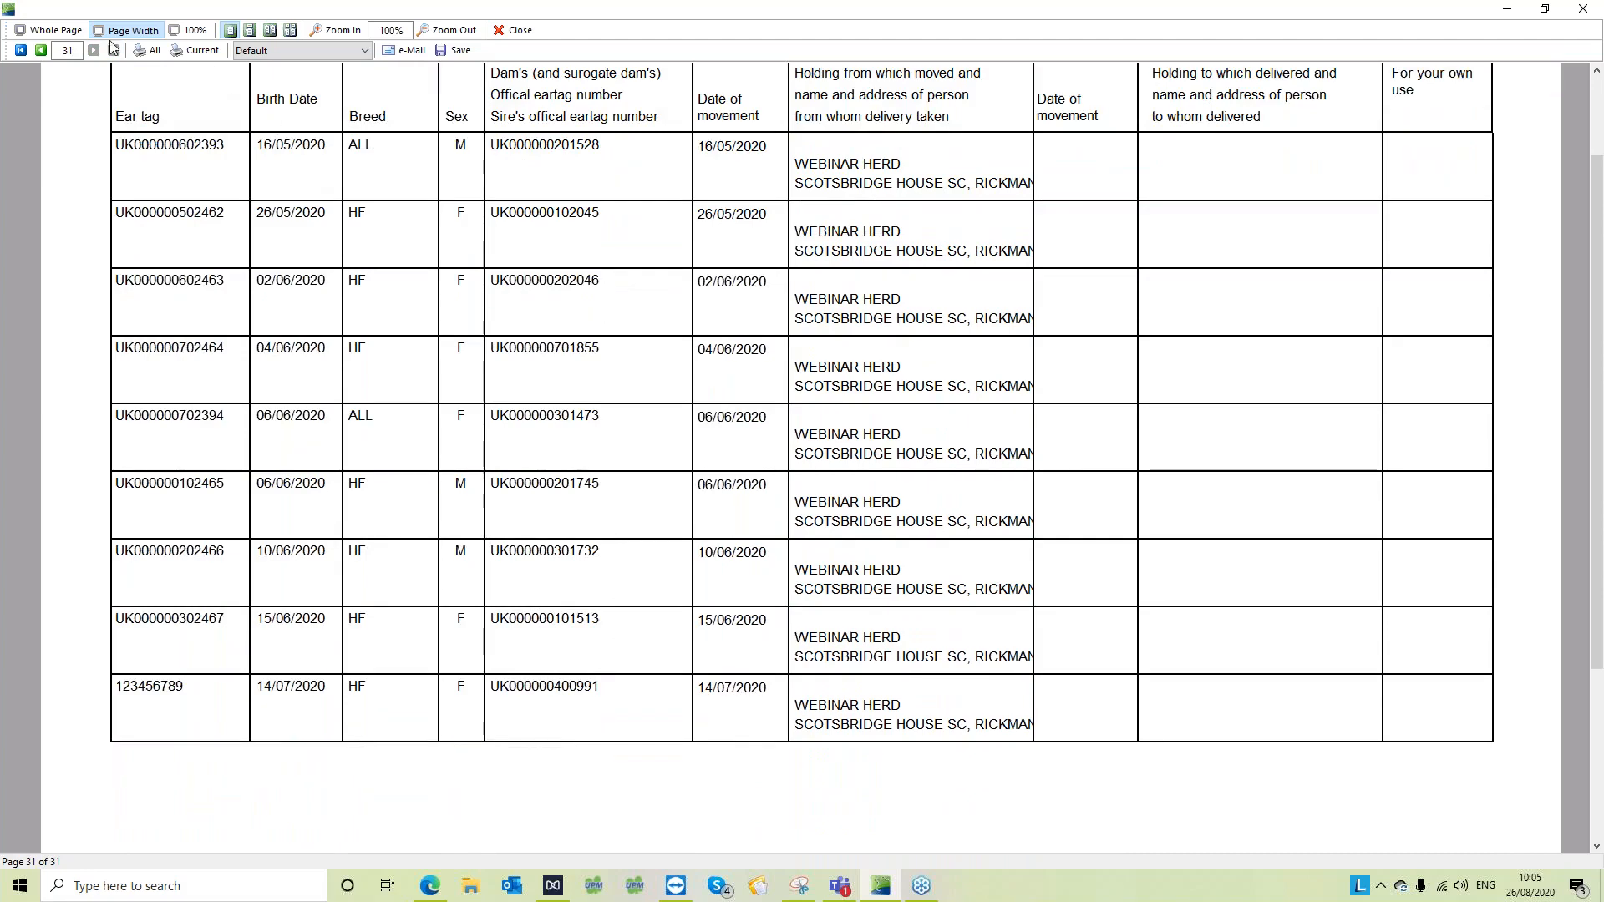
click(42, 51)
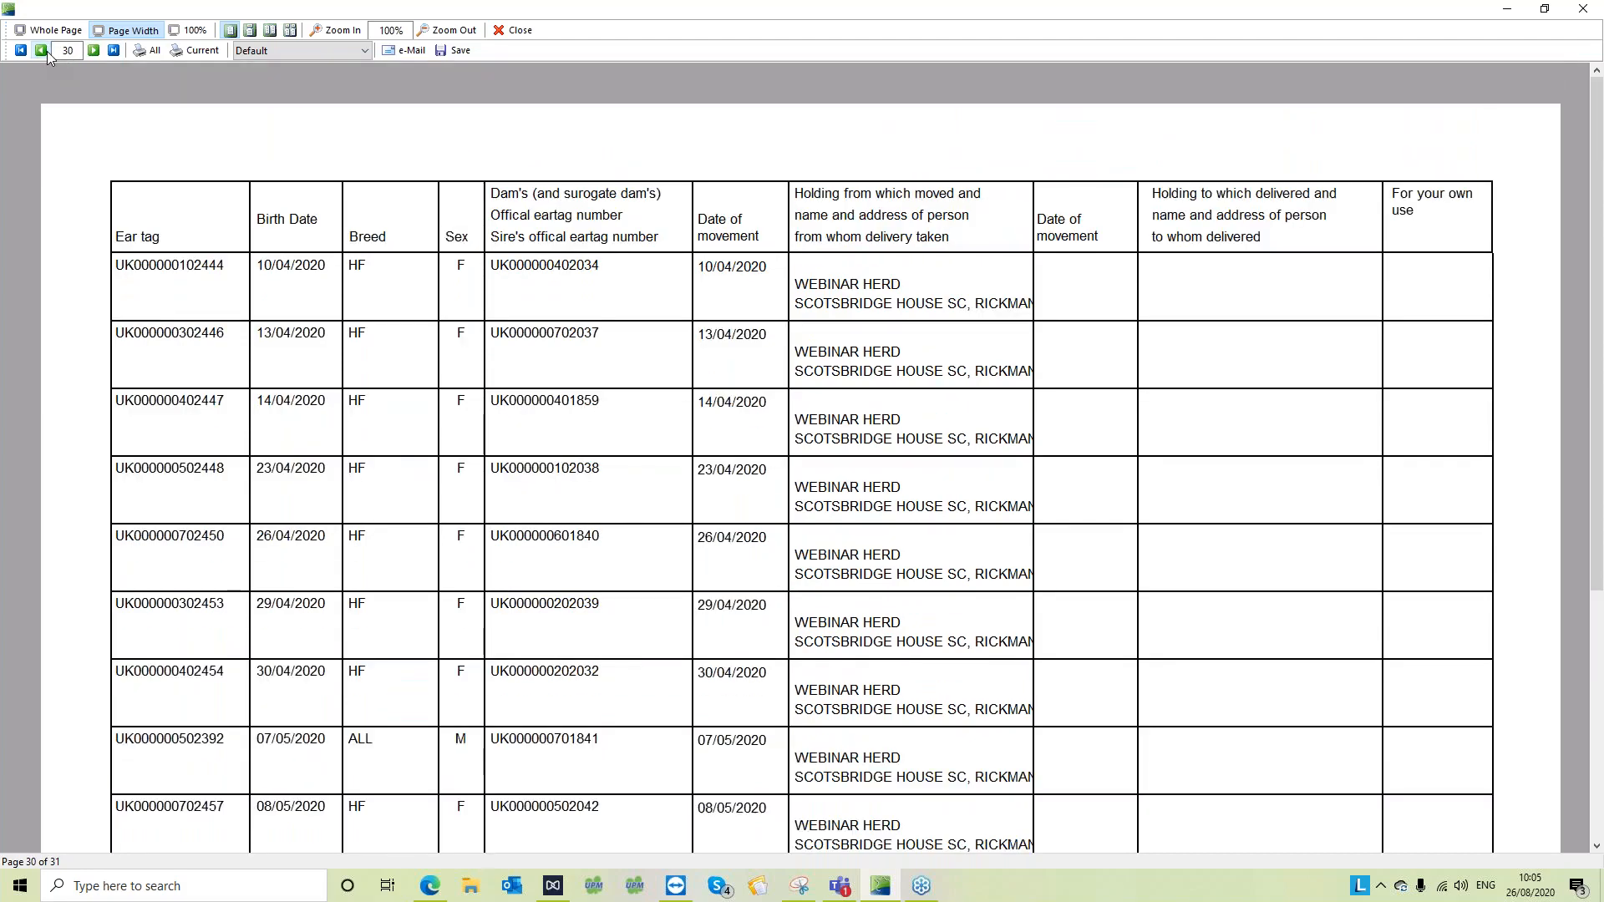
click(46, 52)
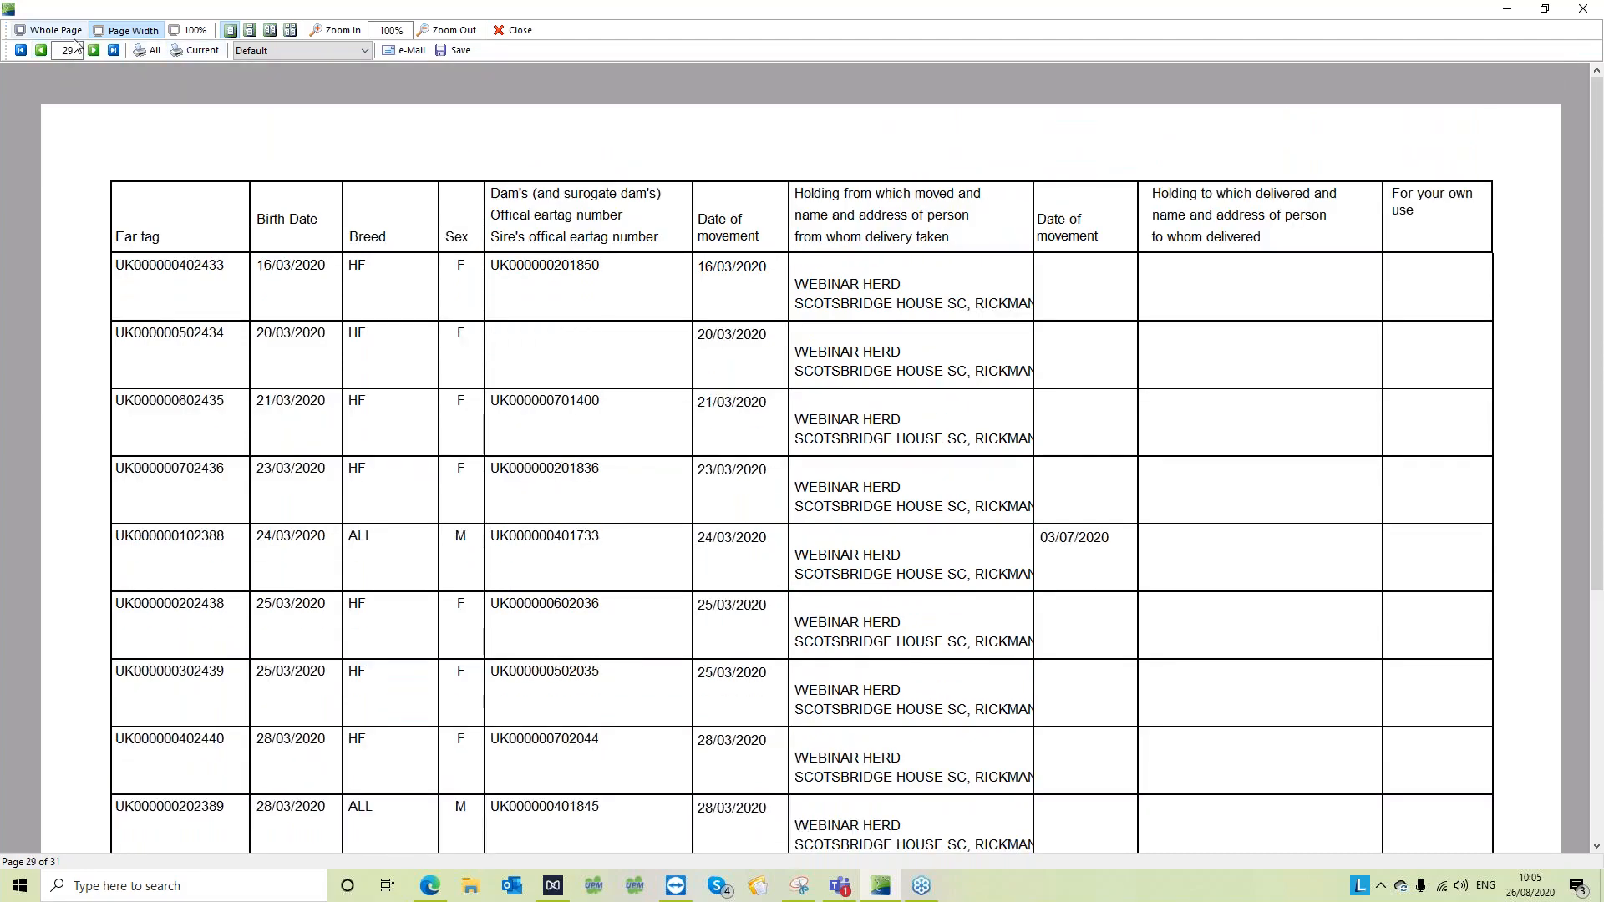
click(21, 51)
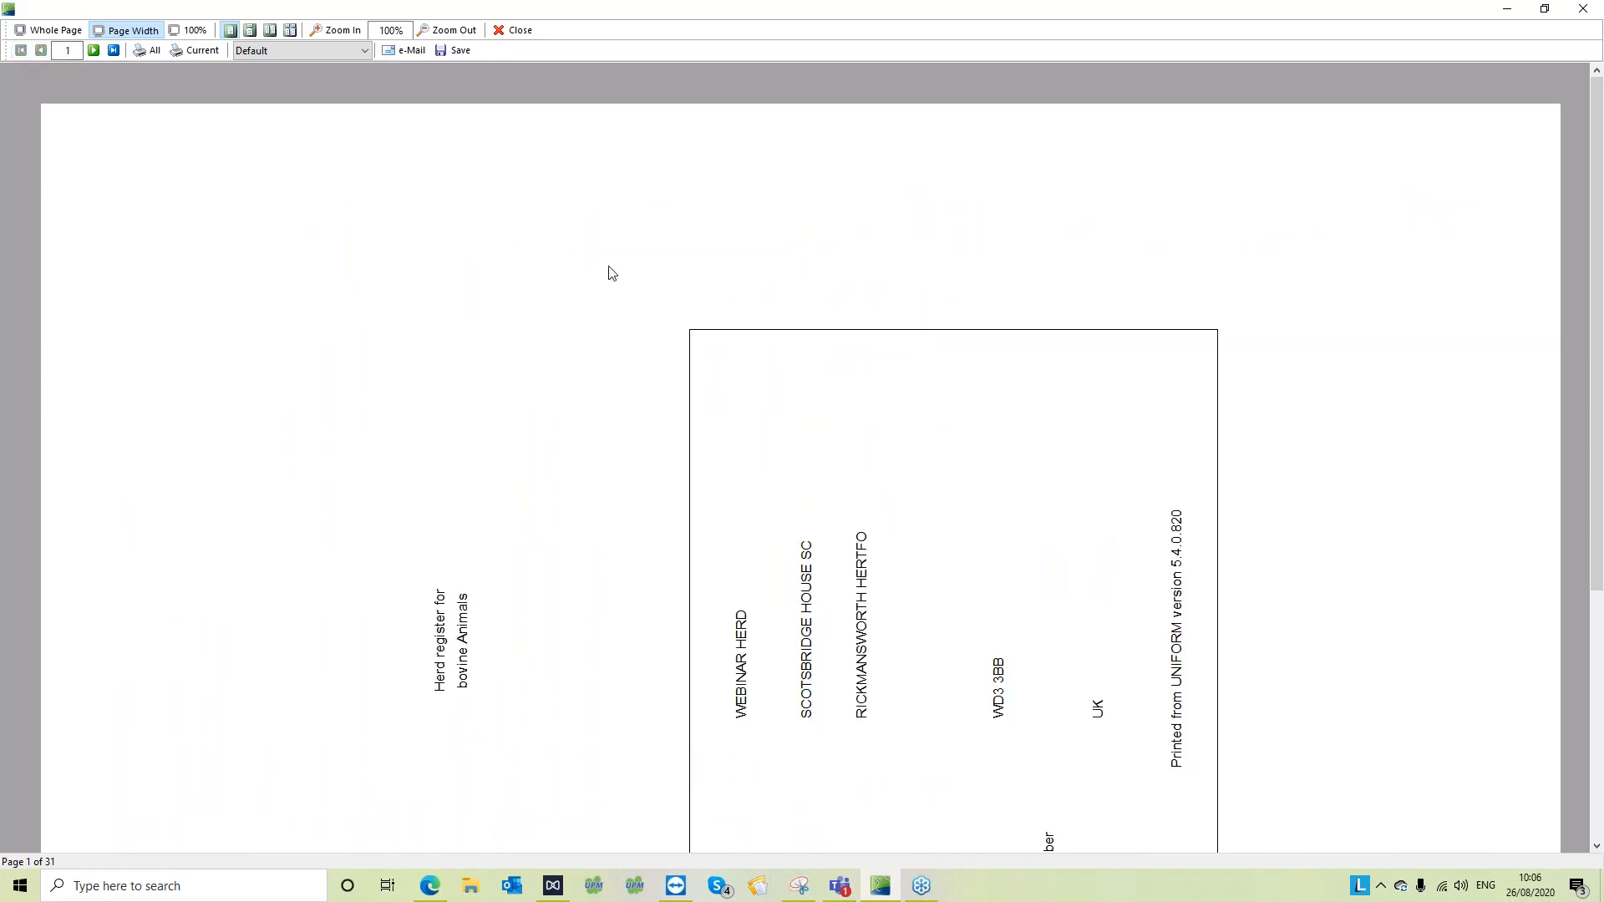
scroll(610, 273, down, 4)
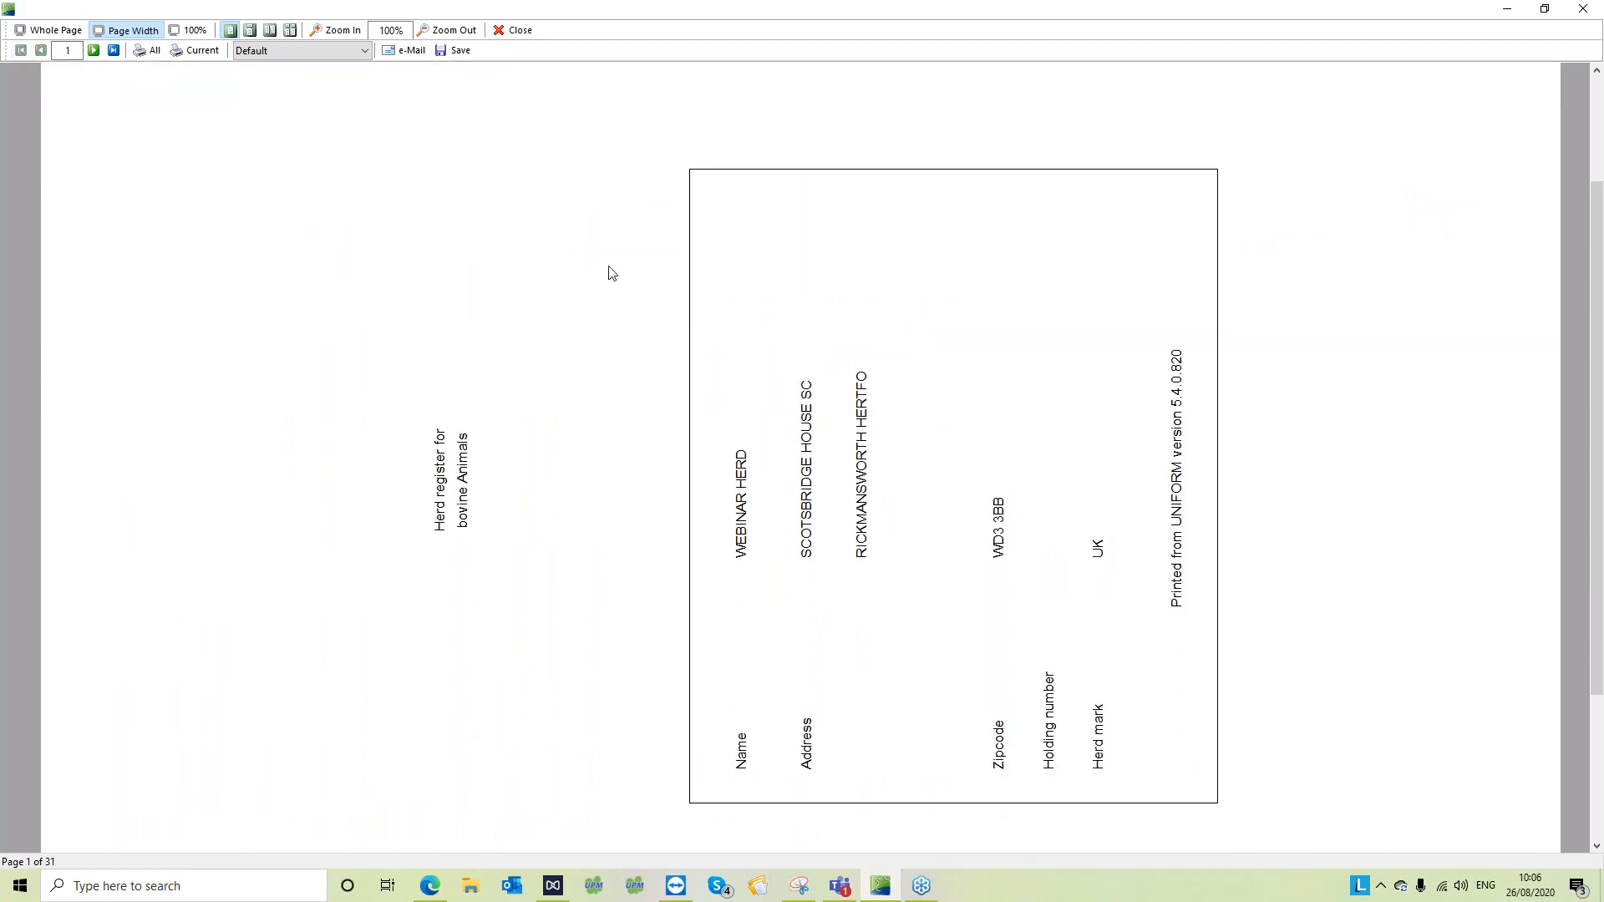
click(517, 30)
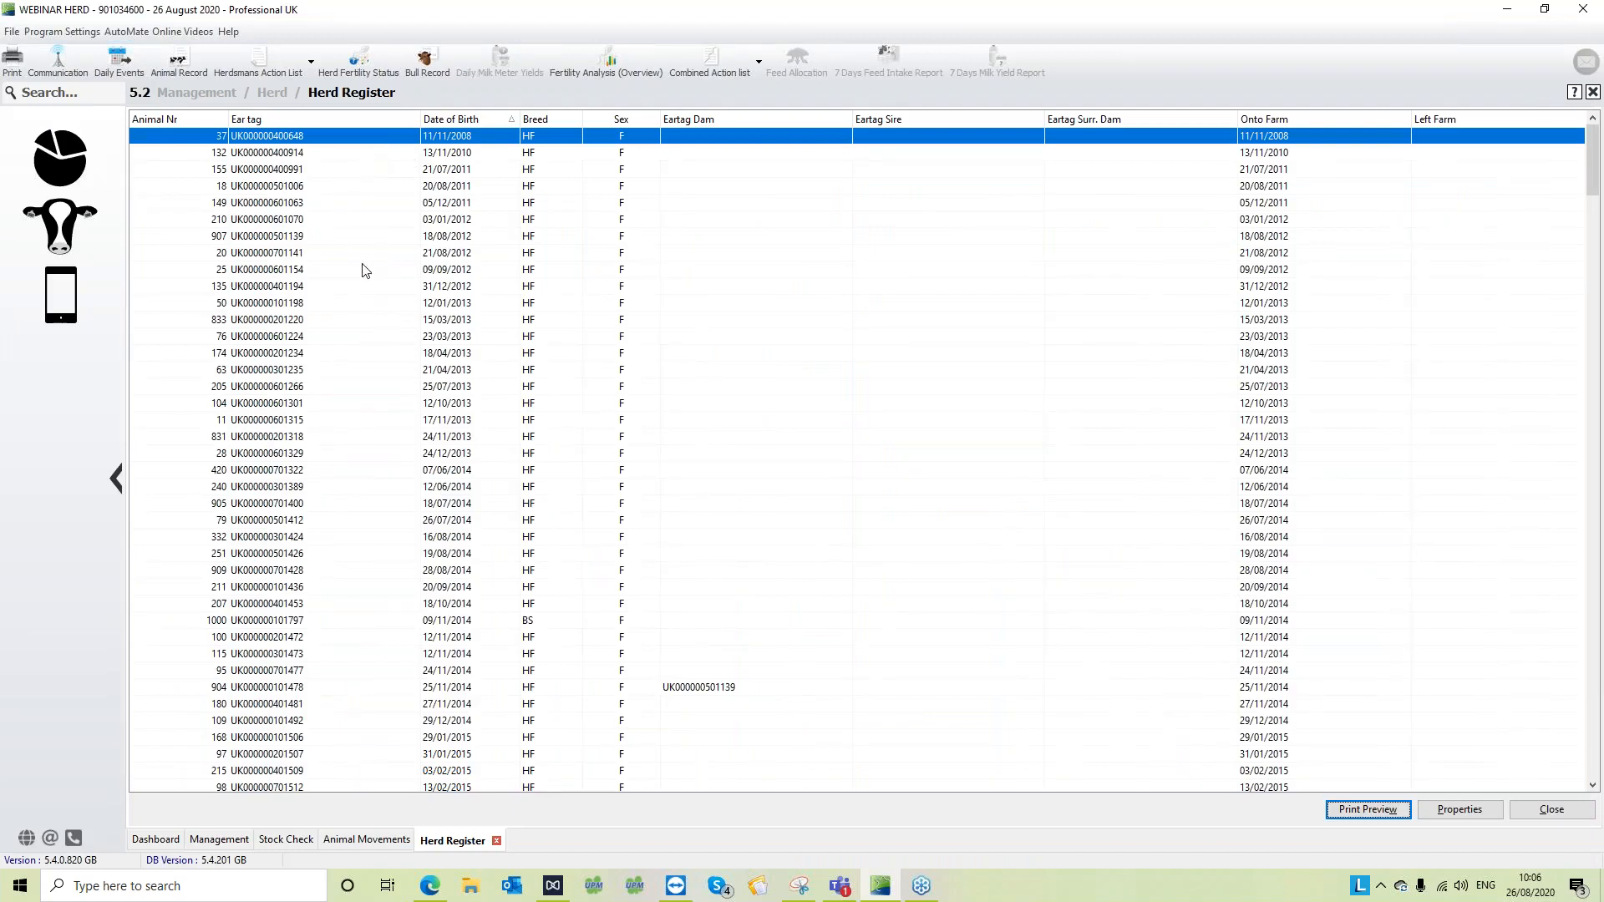
- Open the Herd Register again from the Herd section of Management, look at its list, and return to the Dashboard
click(83, 162)
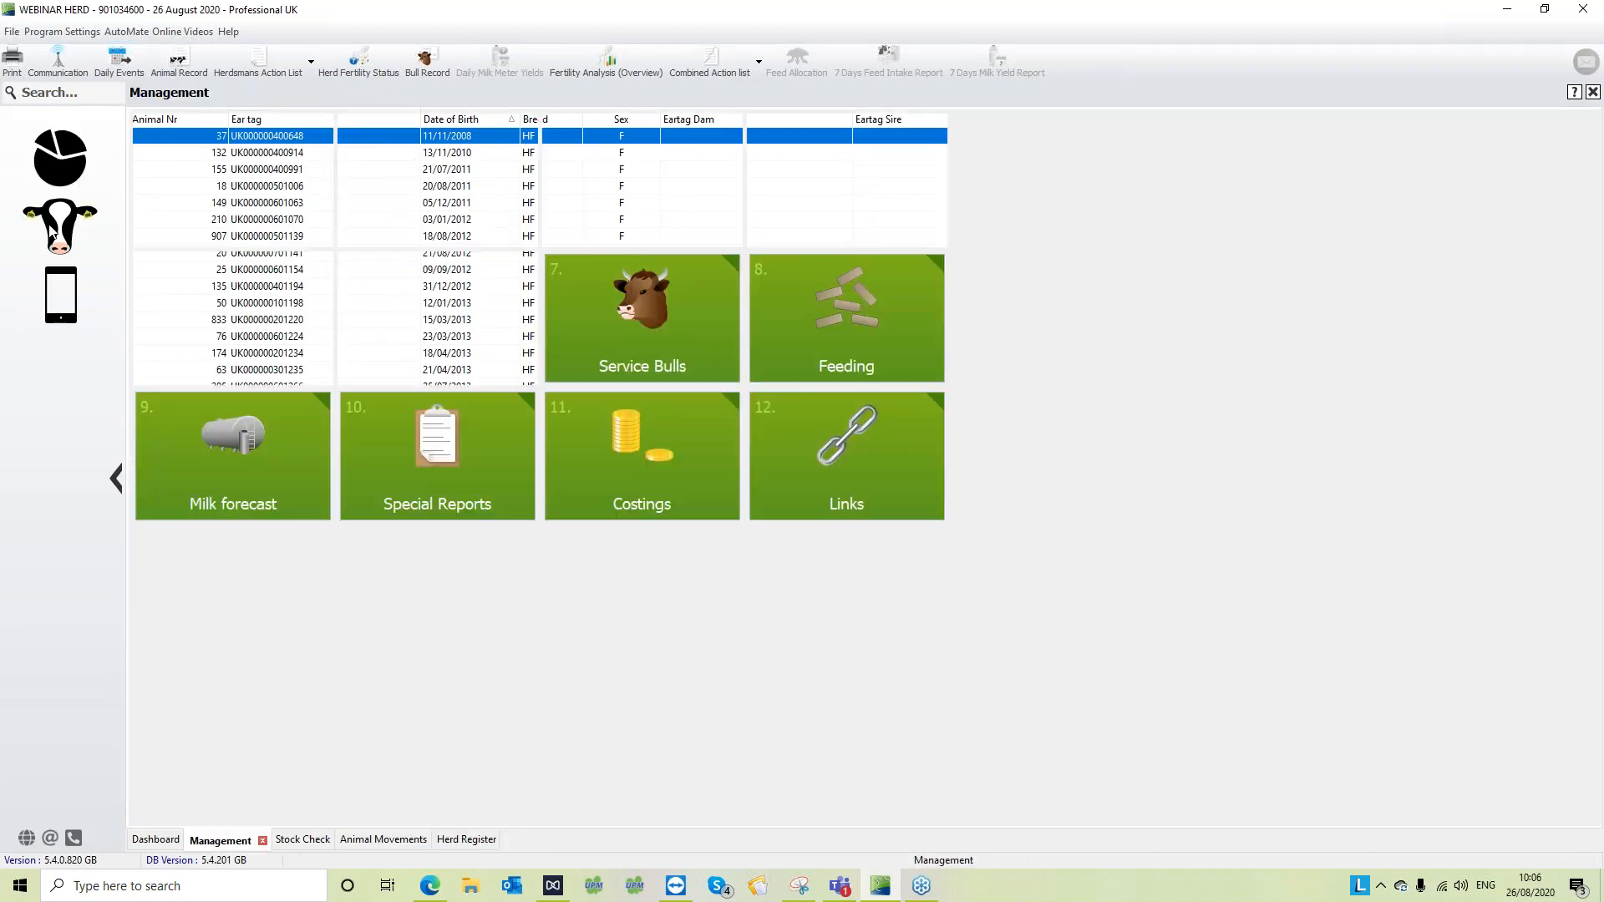
click(221, 324)
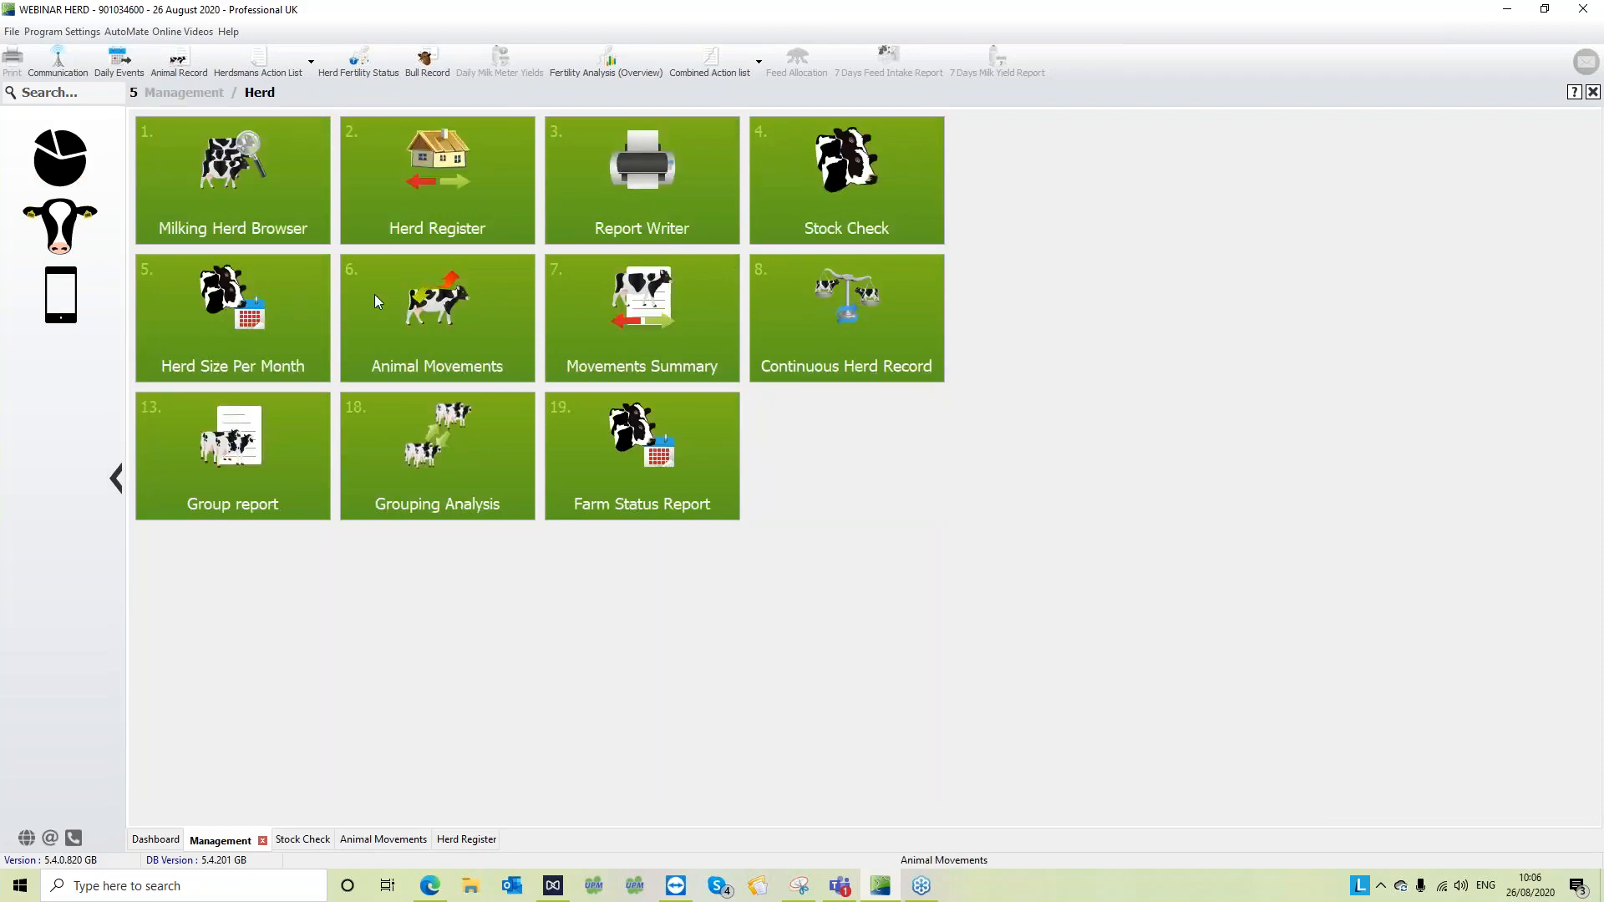
click(464, 183)
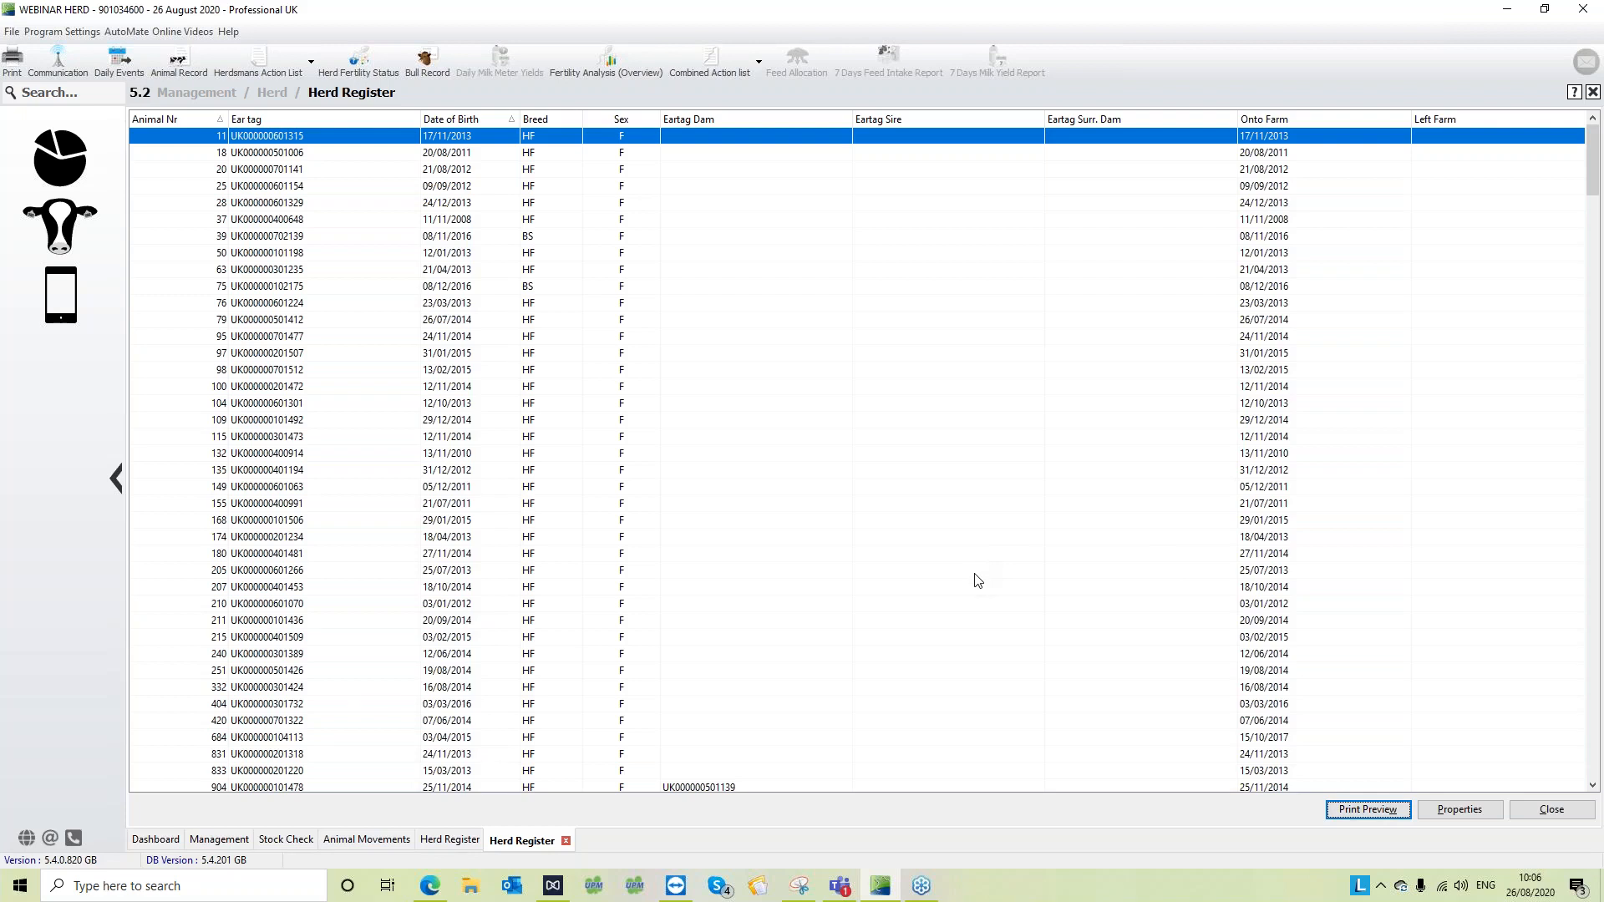
click(70, 160)
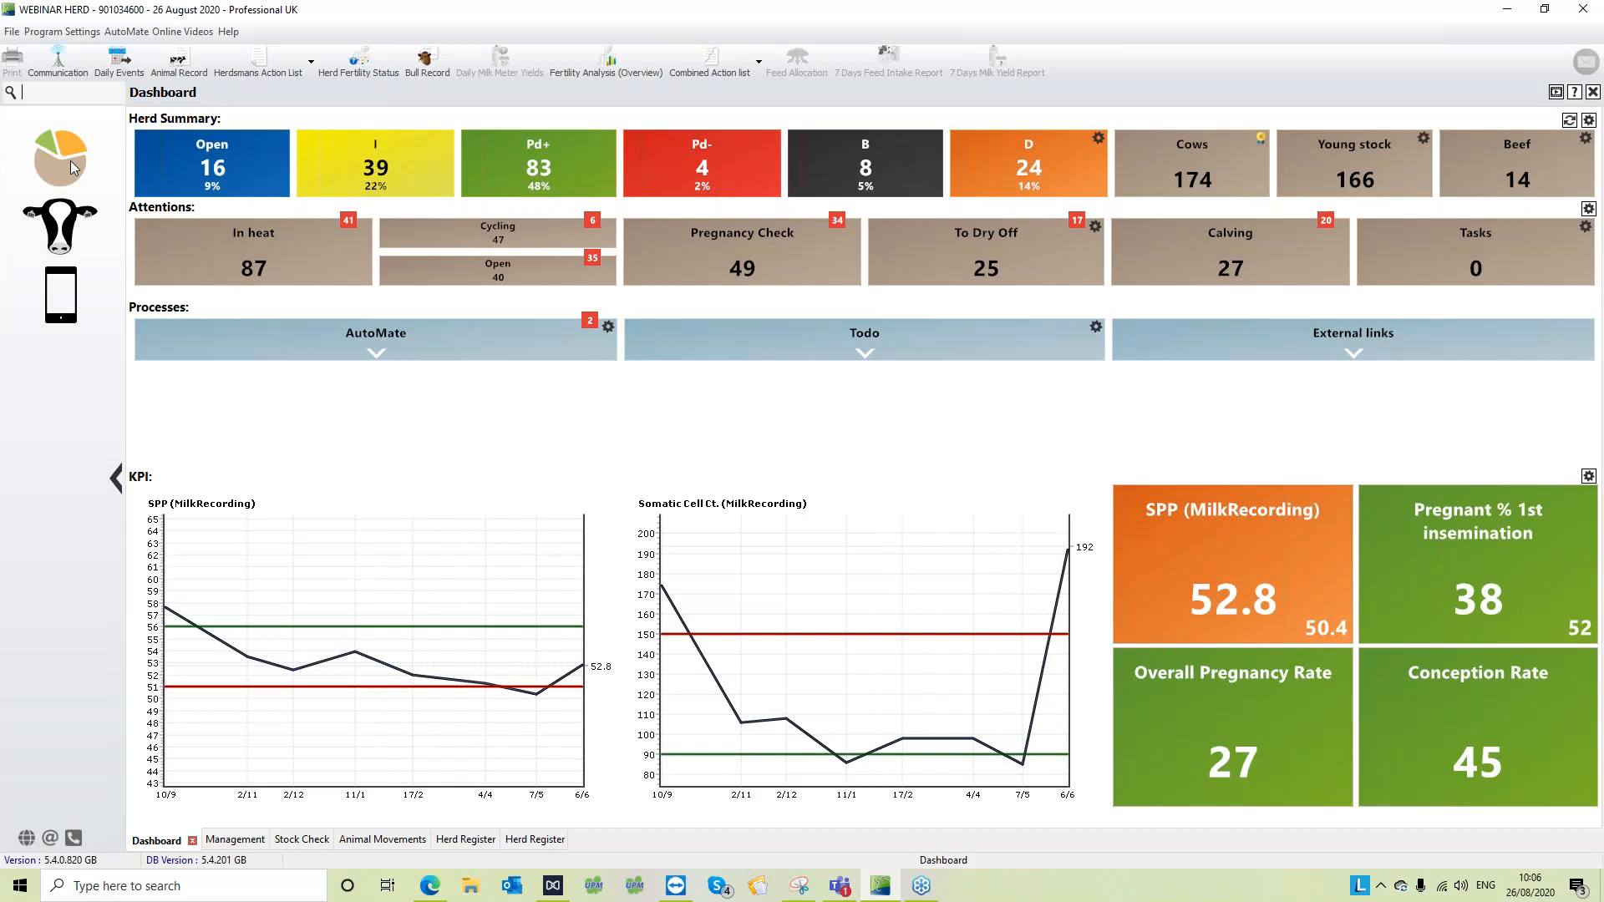
- Open the Stock Check report from the Herd section of Management, look through its summary printout, and close the preview
click(64, 210)
click(247, 314)
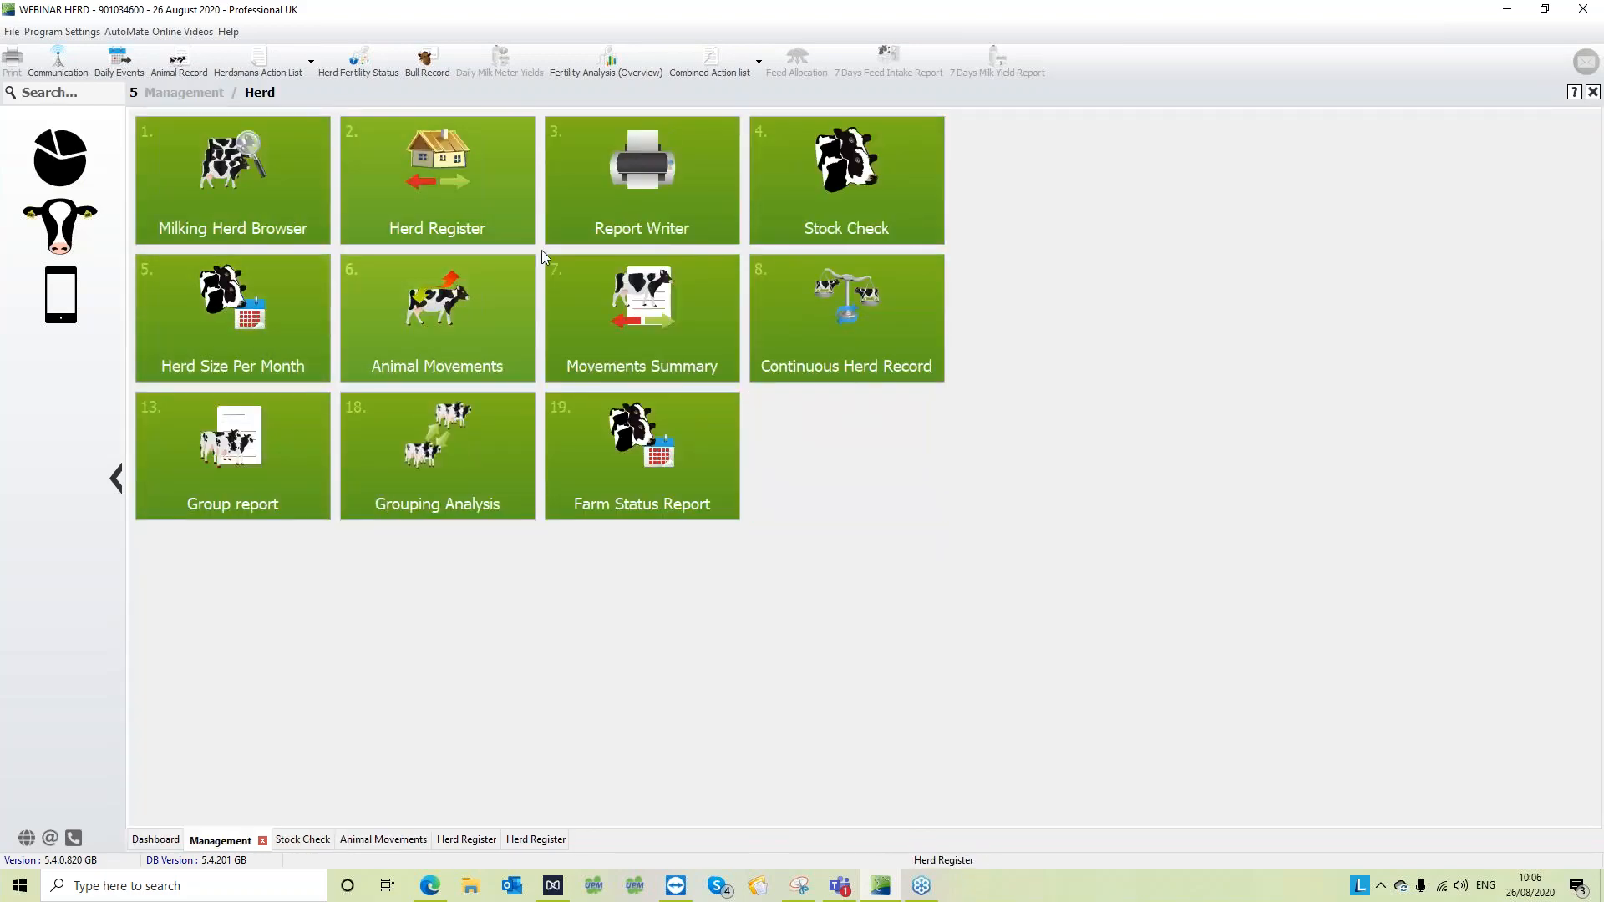
click(906, 141)
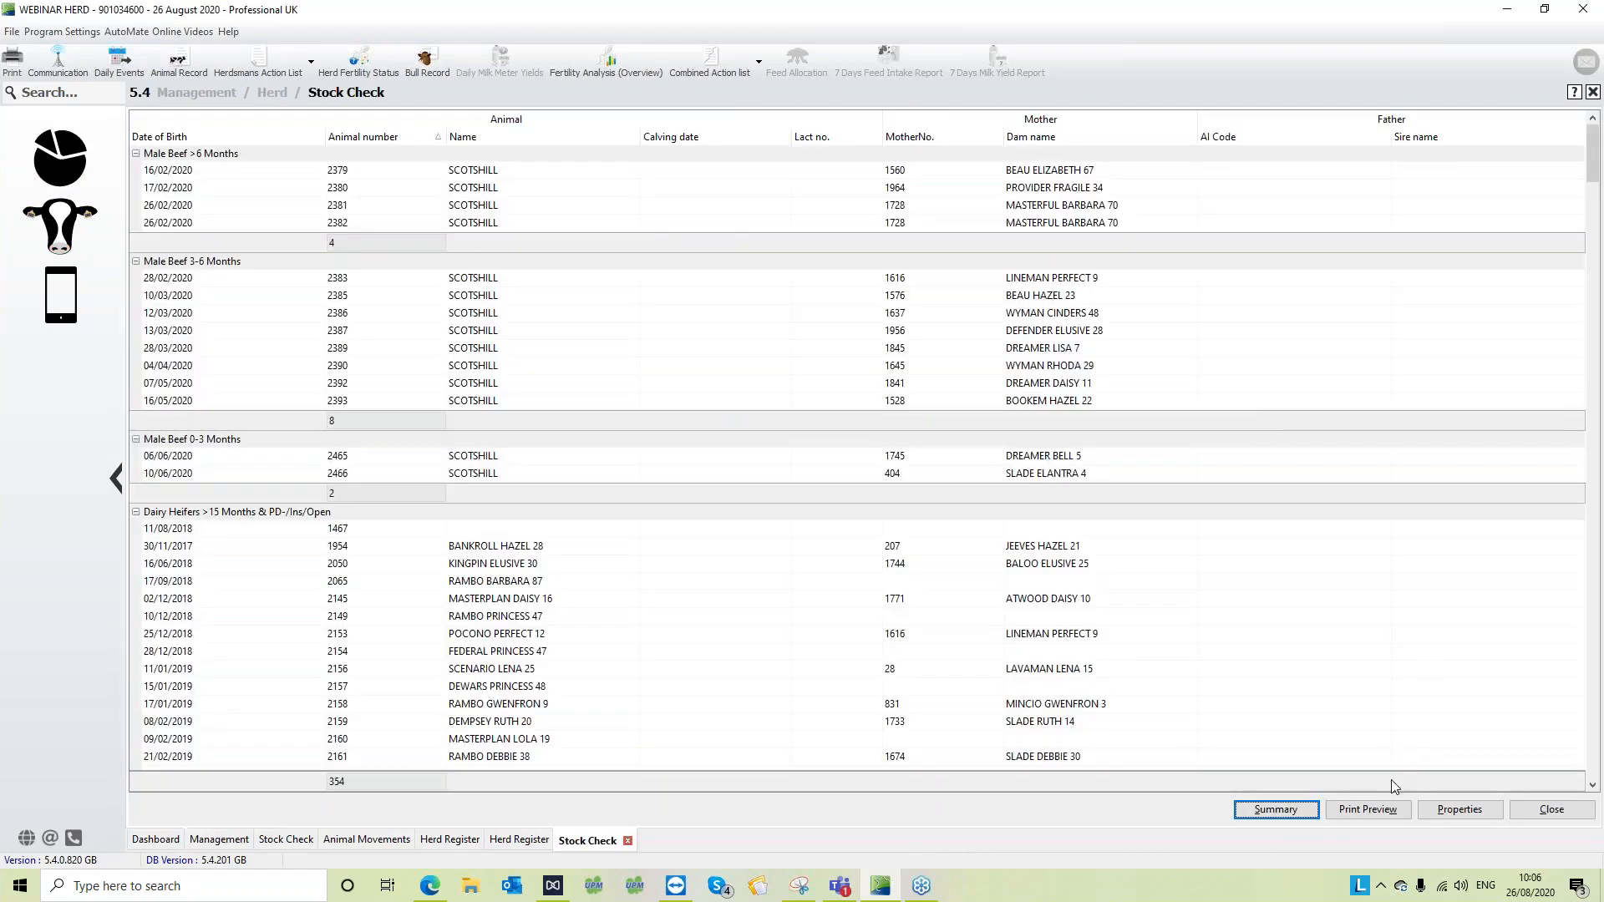
click(1293, 816)
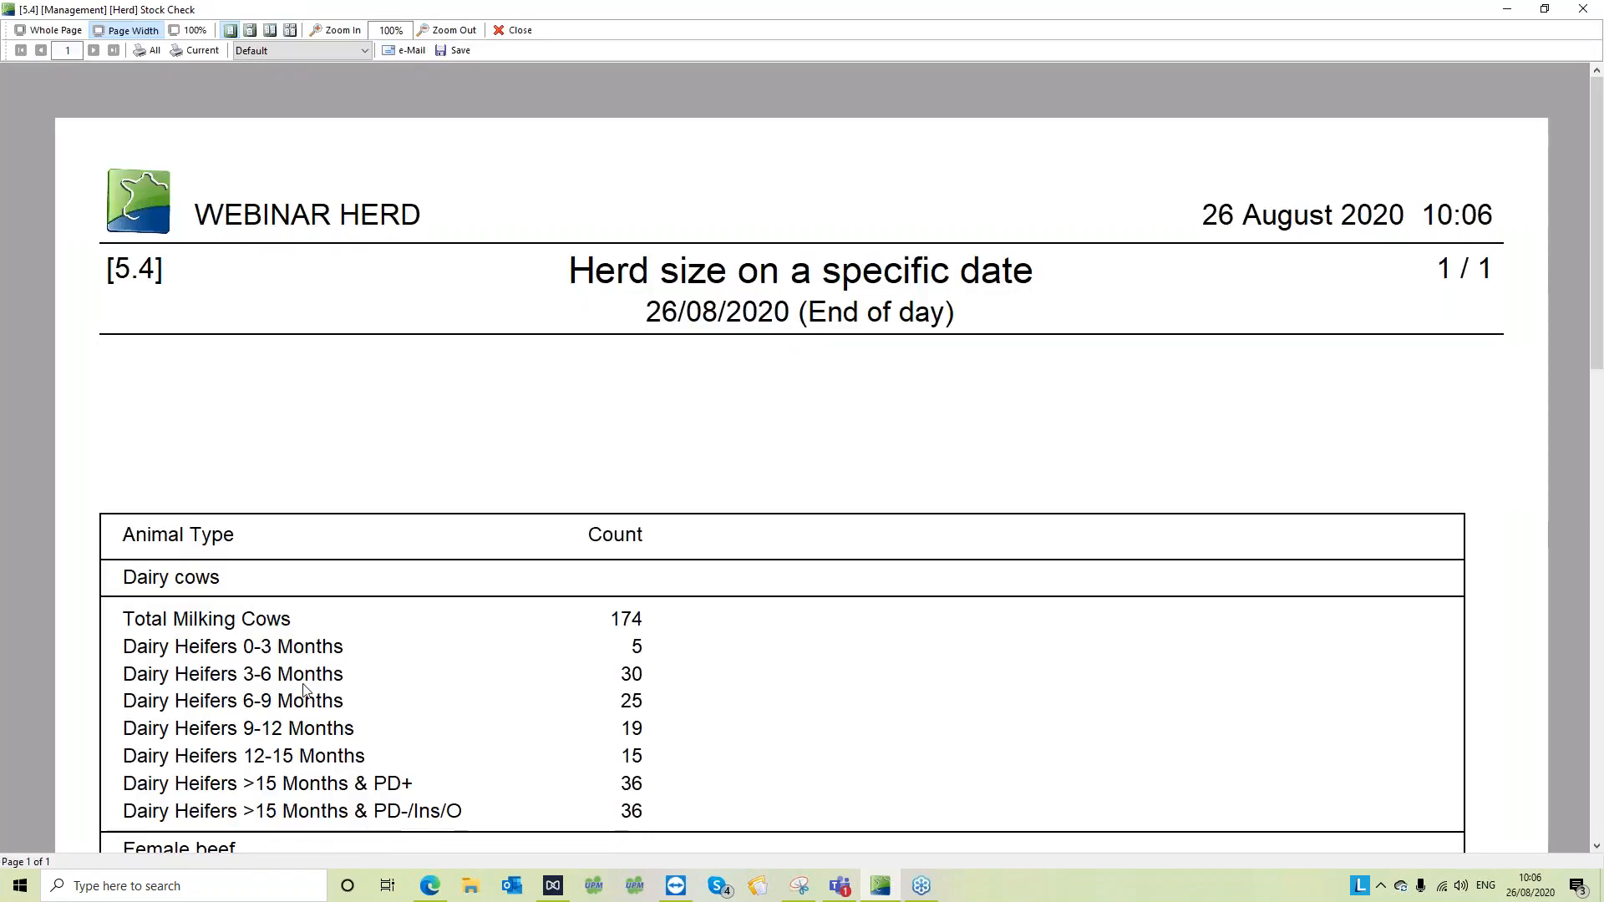
scroll(302, 678, down, 1)
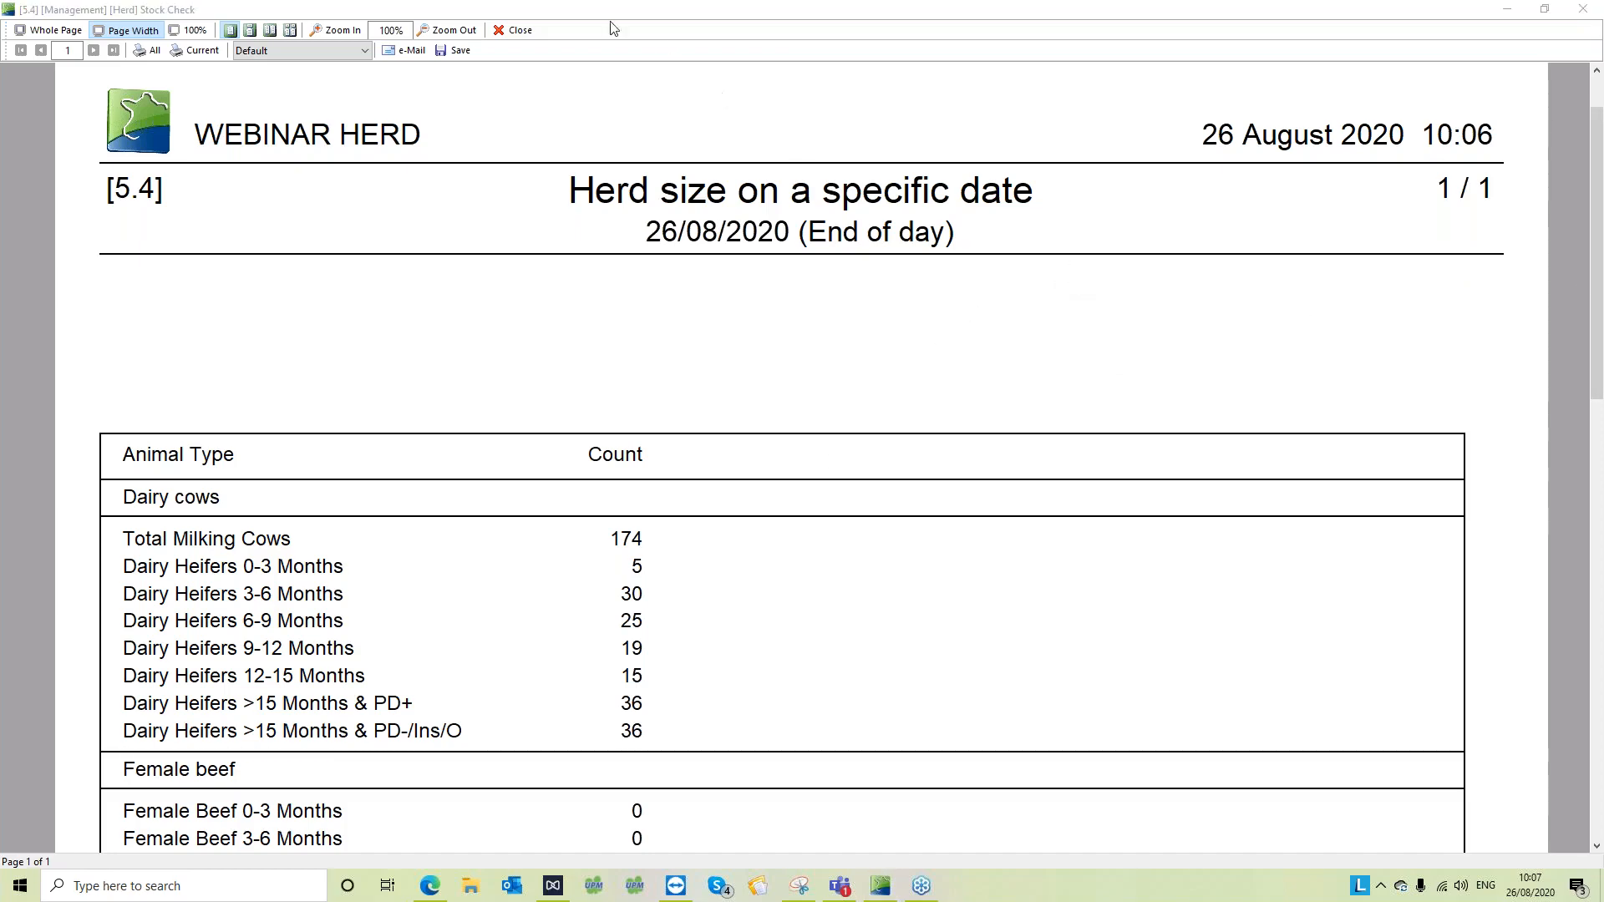
click(516, 30)
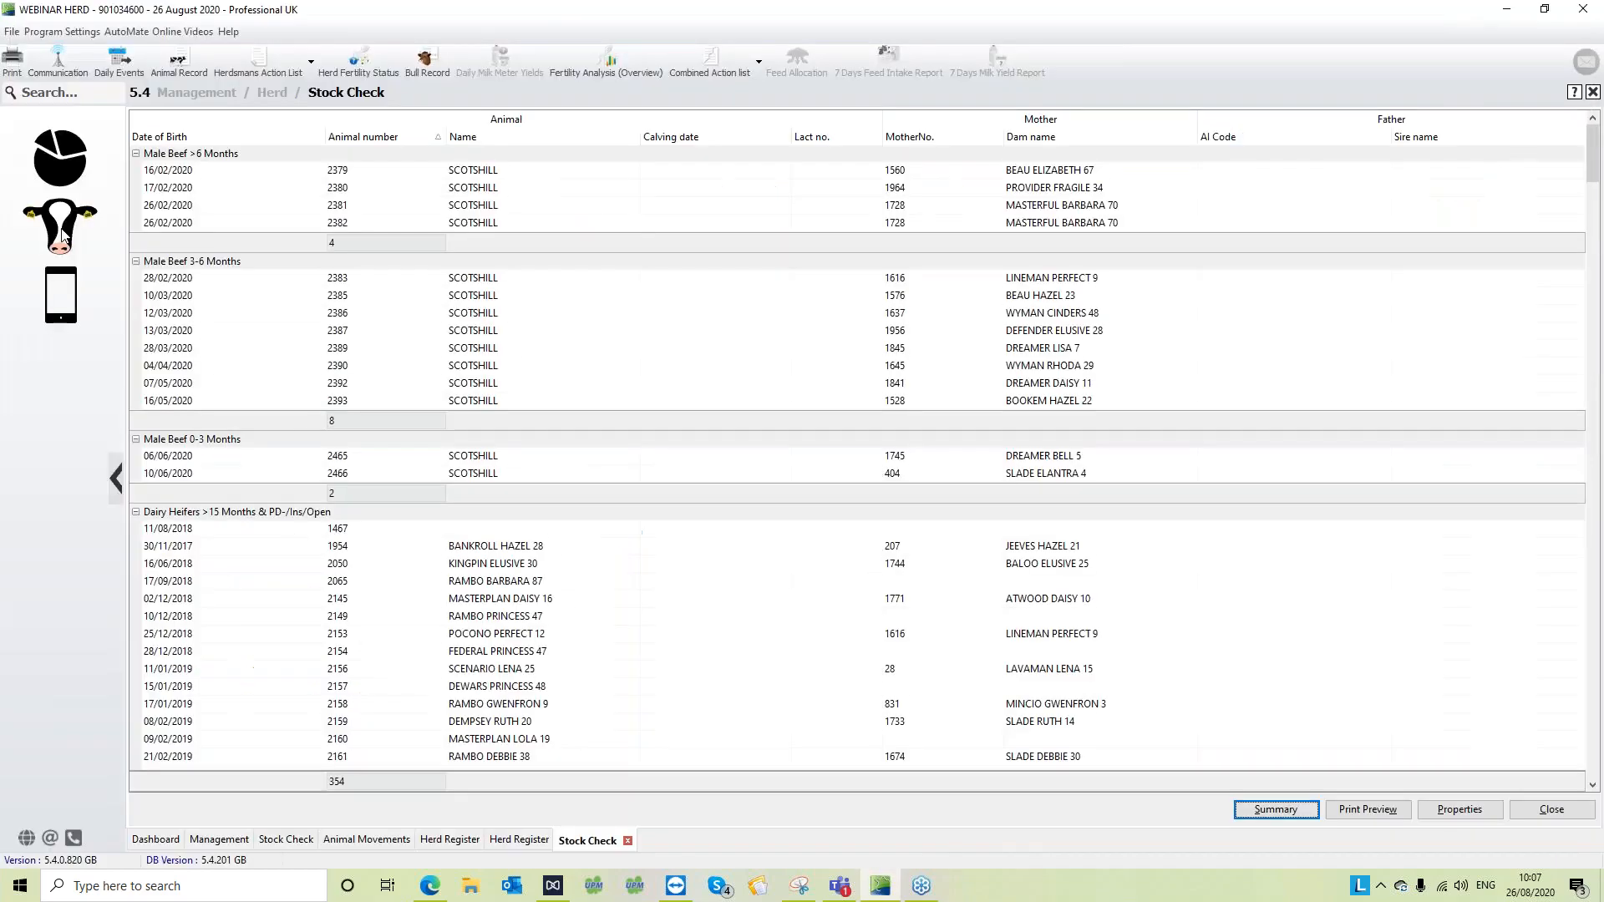
- Return to the Herd section of Management and add the Herd Register to the toolbar
click(60, 234)
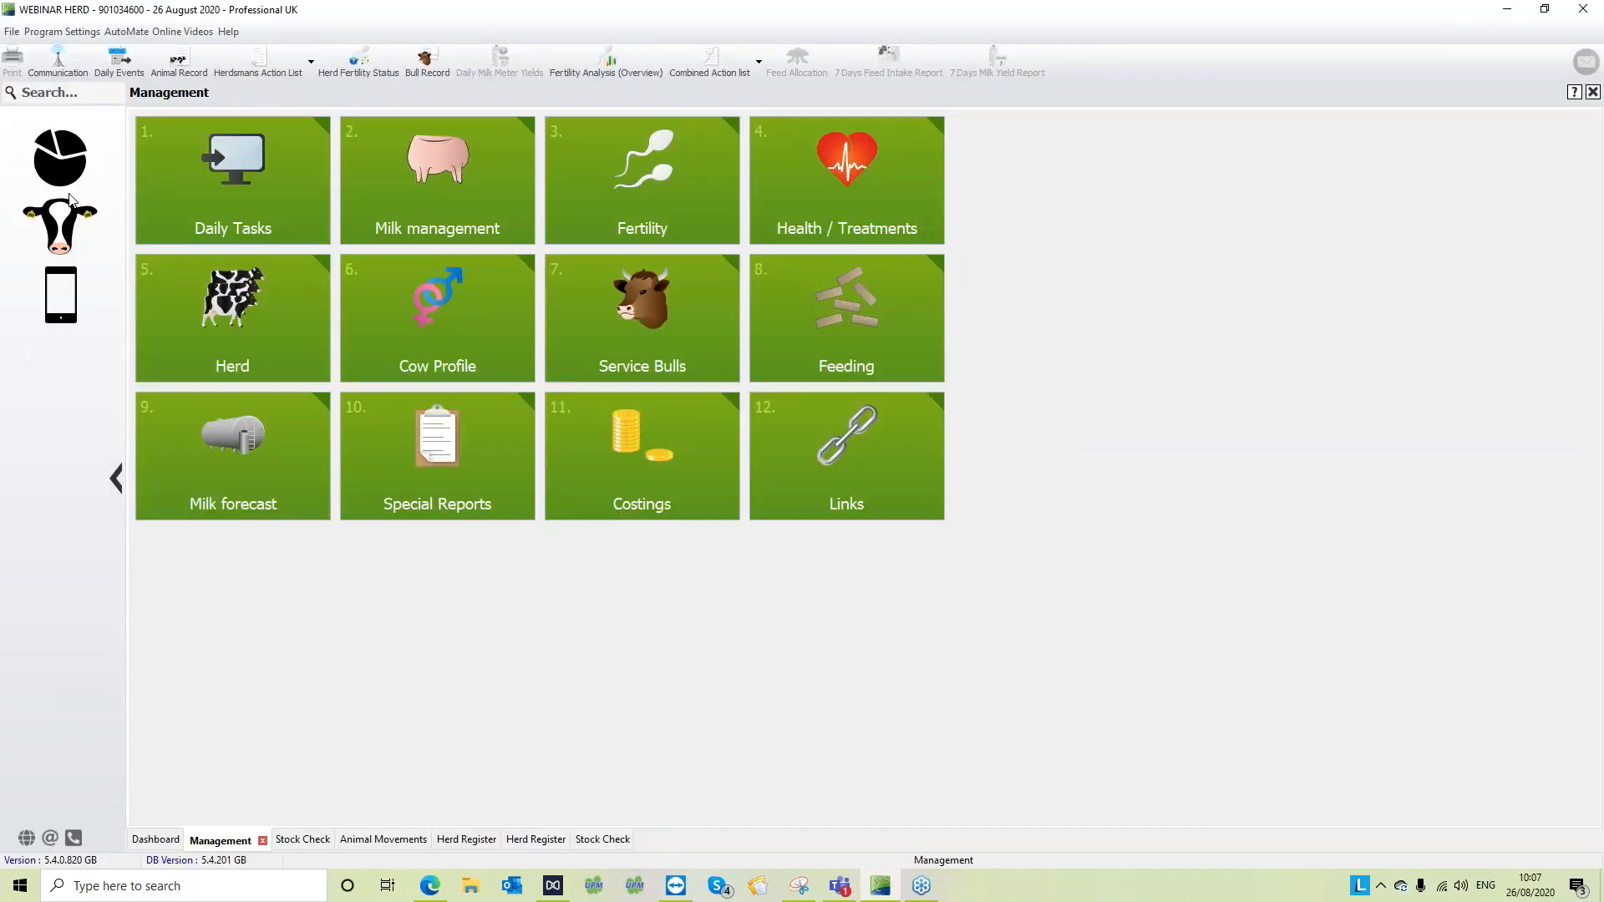
click(203, 334)
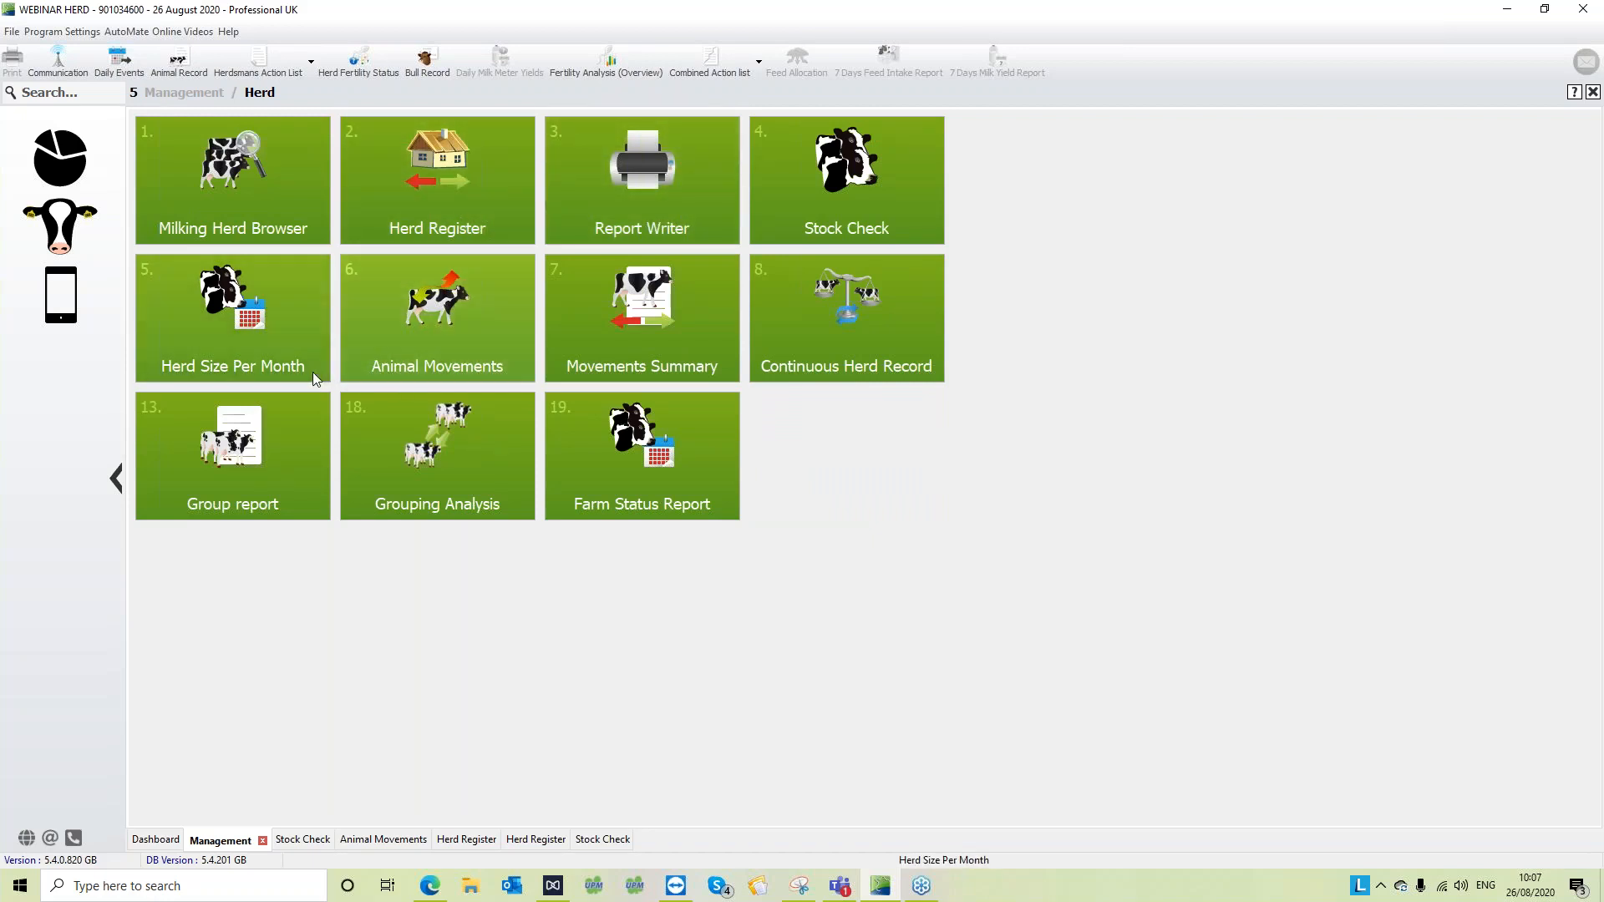
right_click(447, 194)
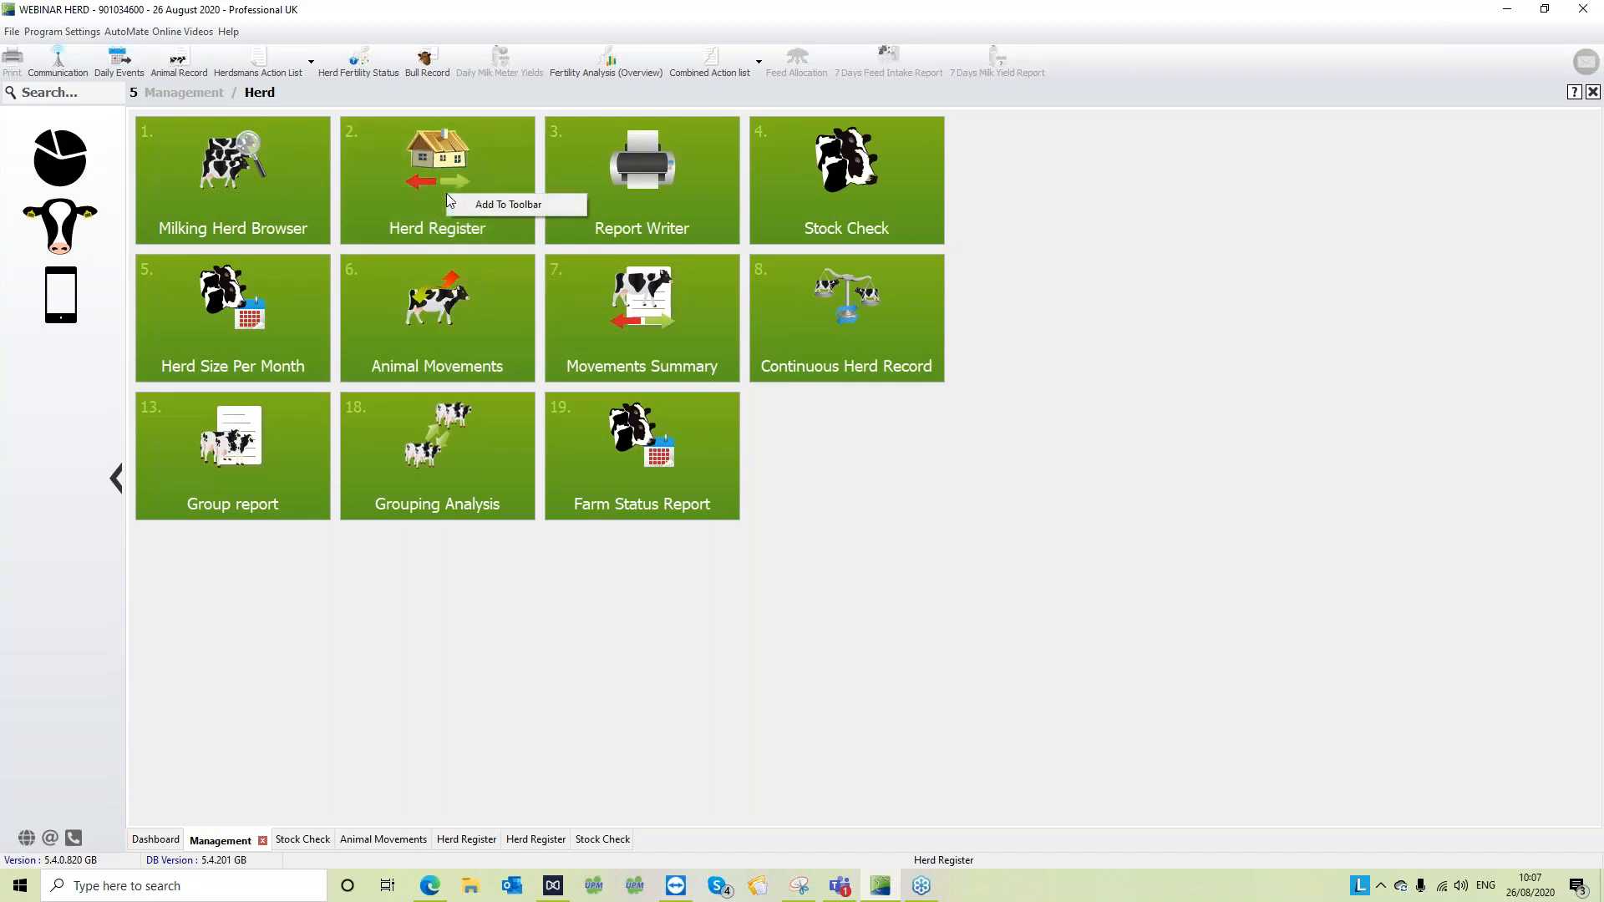
click(470, 208)
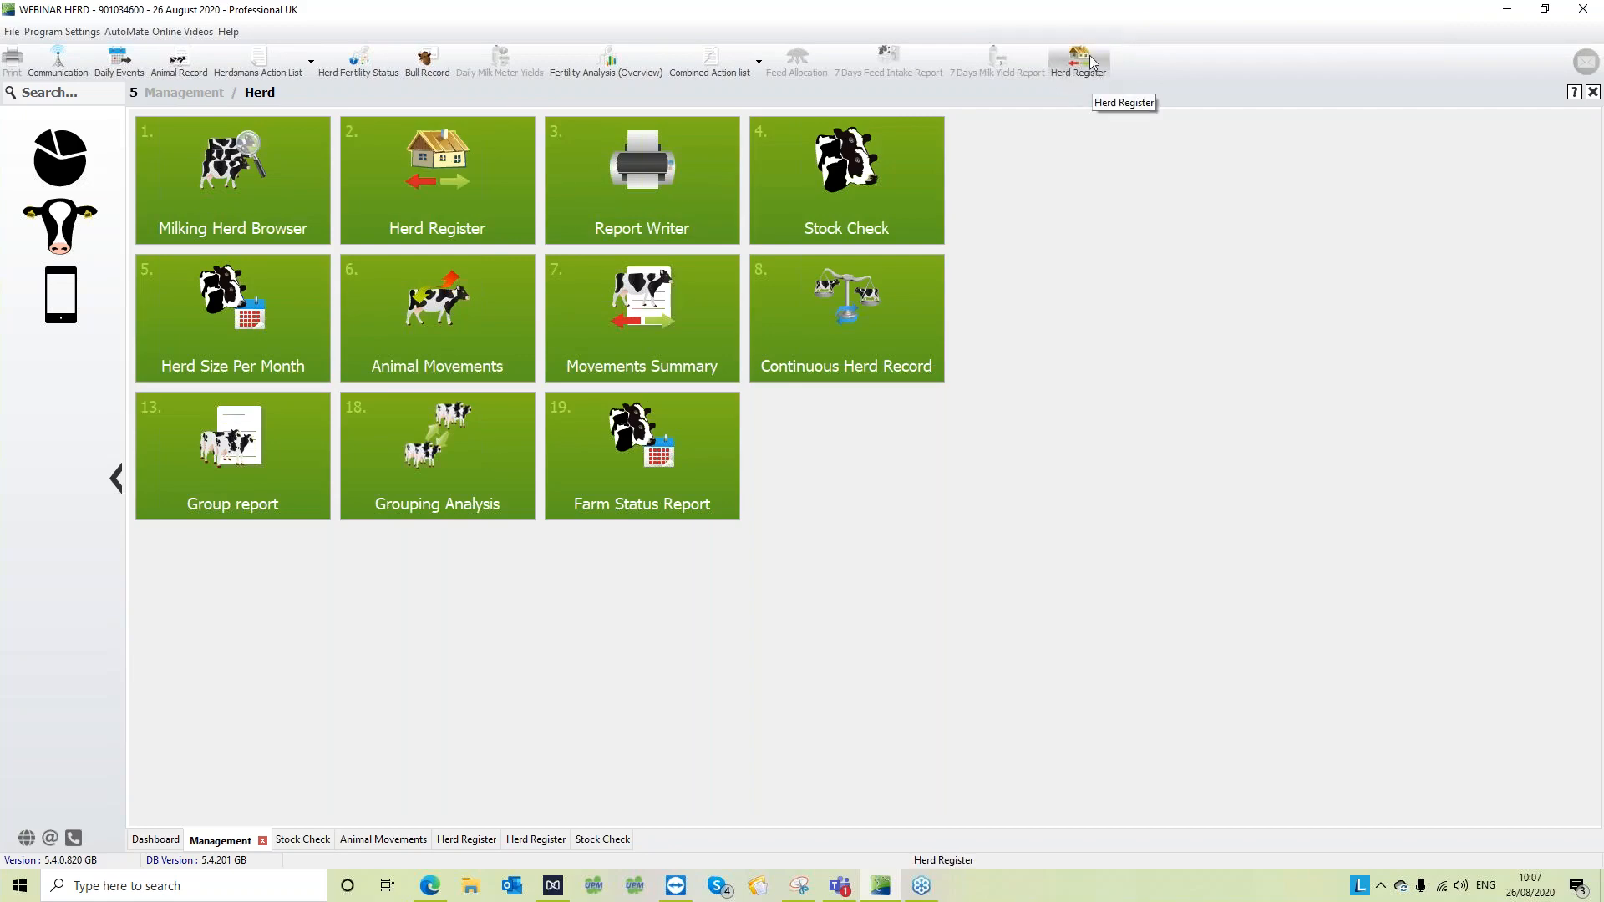
- Open the Report Writer from the Herd section of Management and start a new list
click(38, 168)
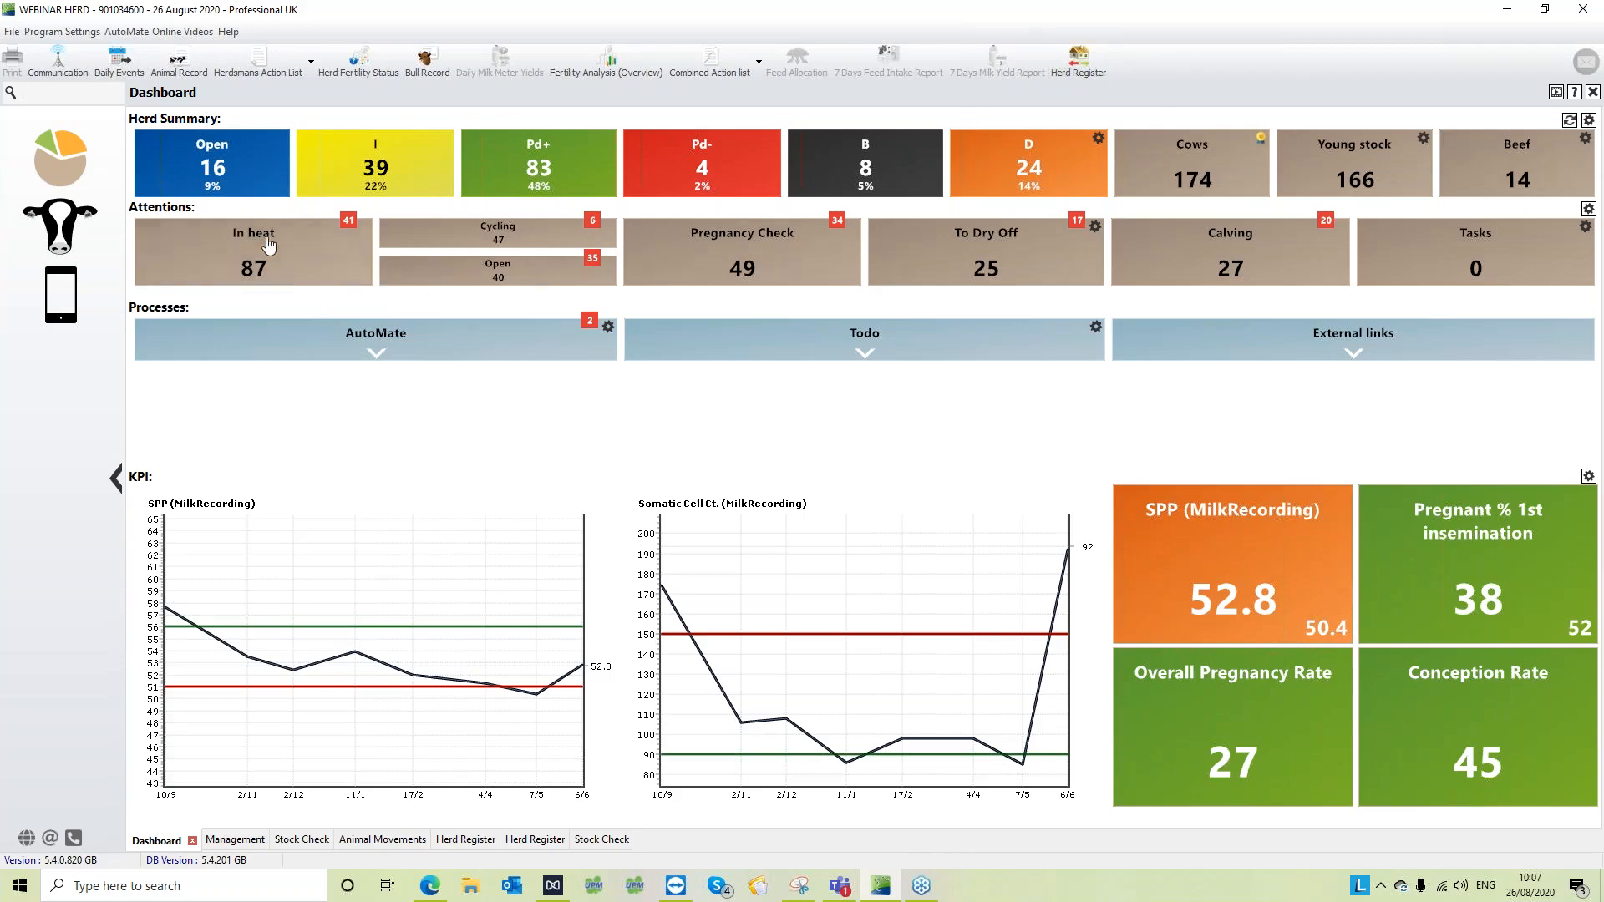
click(55, 231)
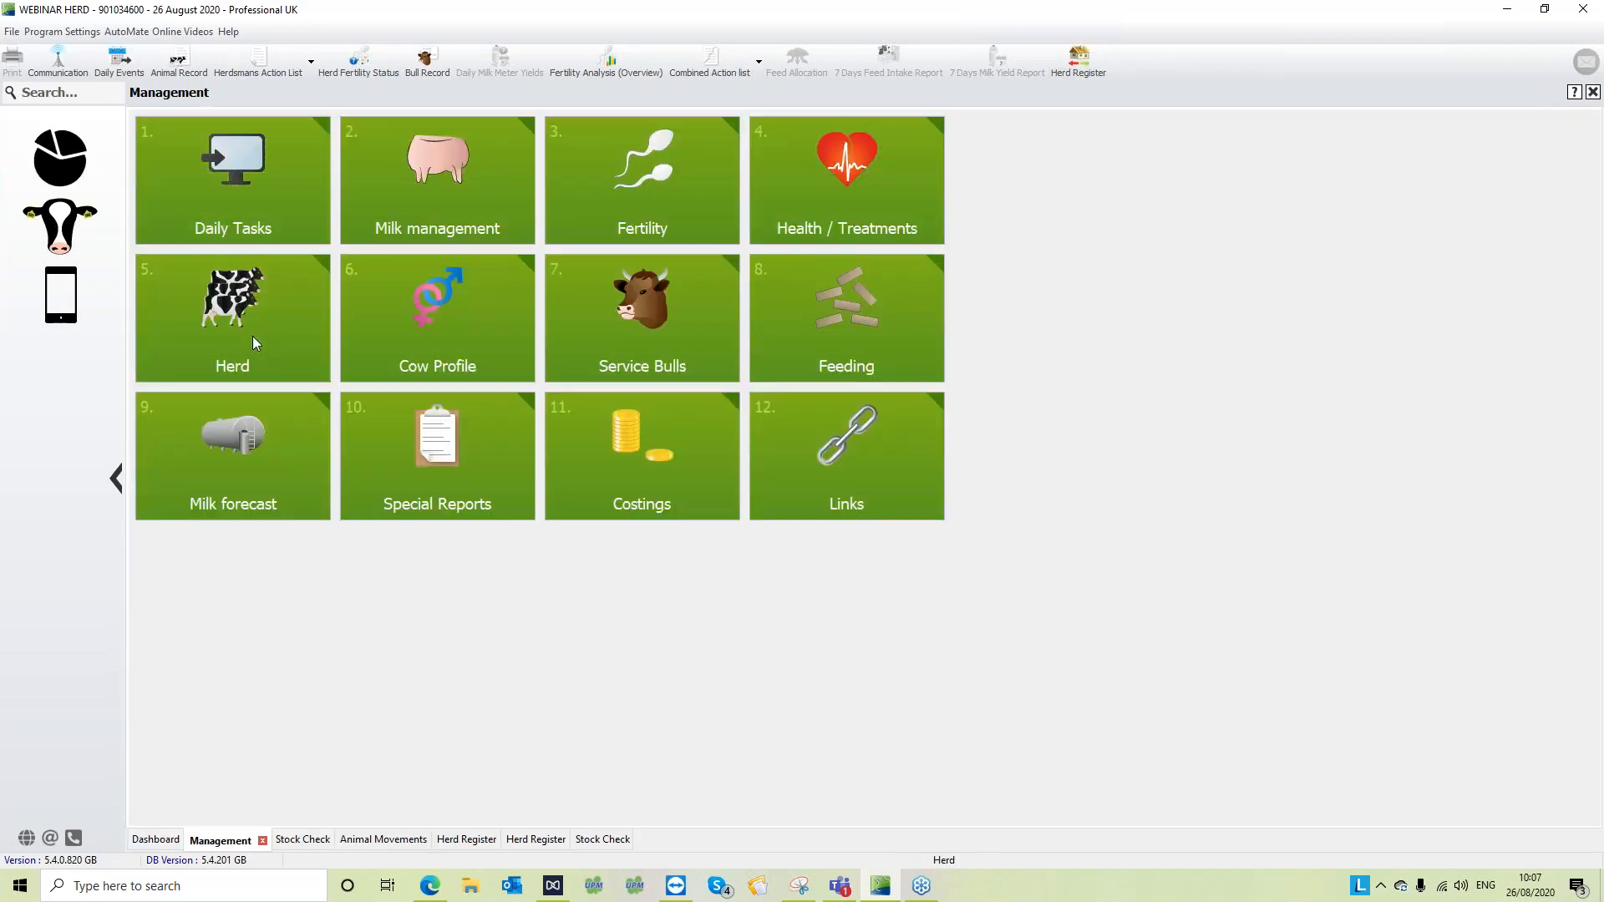
click(253, 335)
click(606, 196)
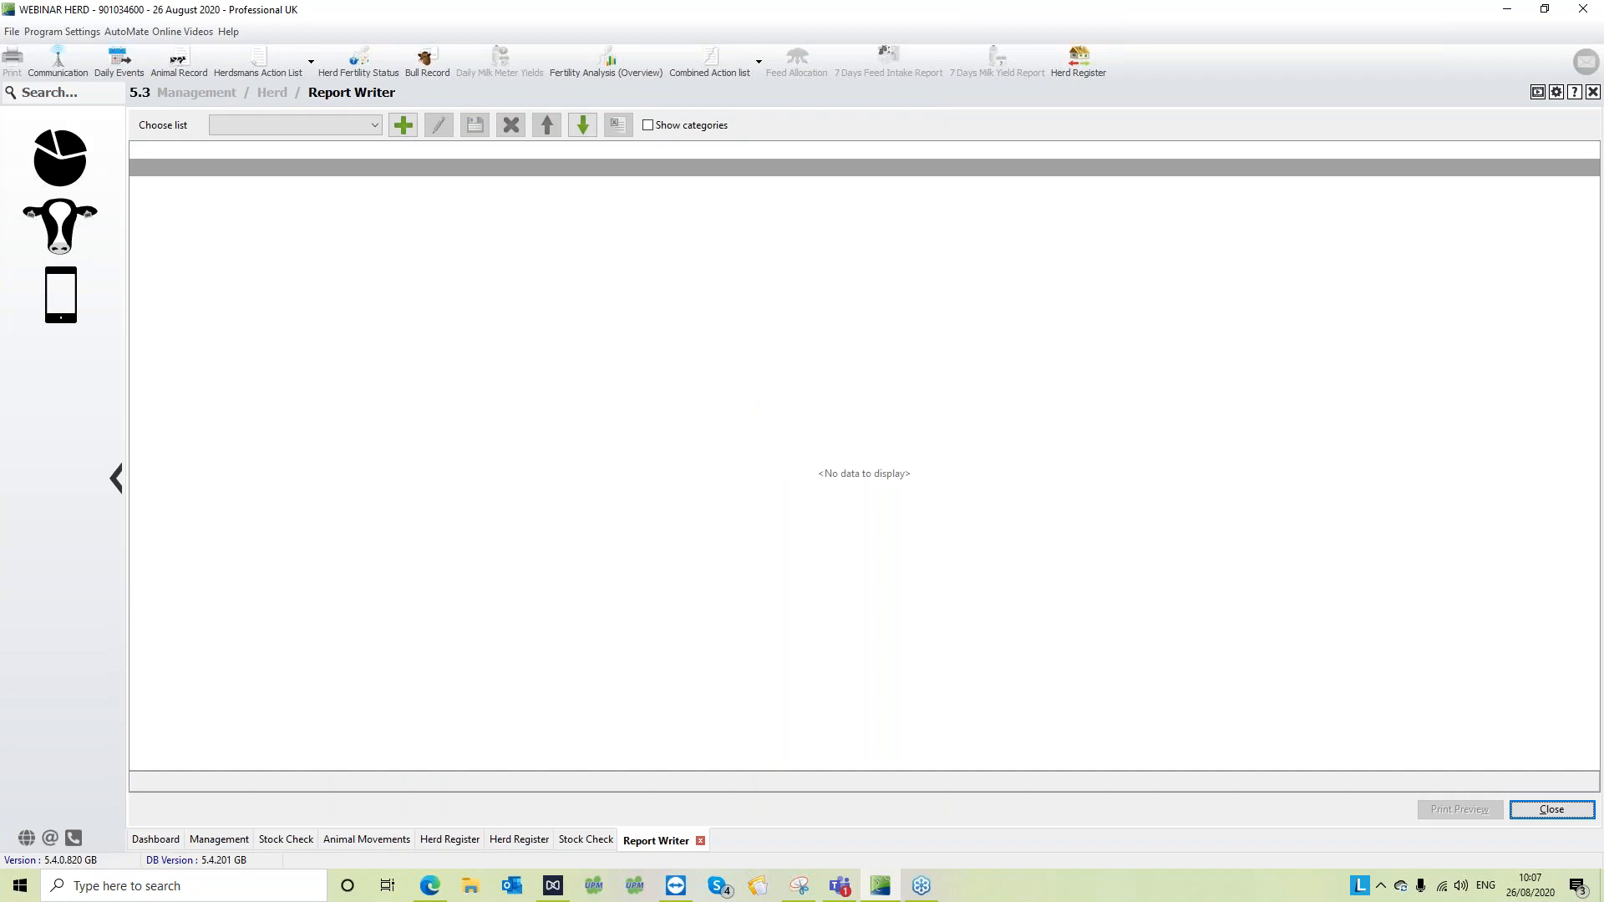
click(403, 126)
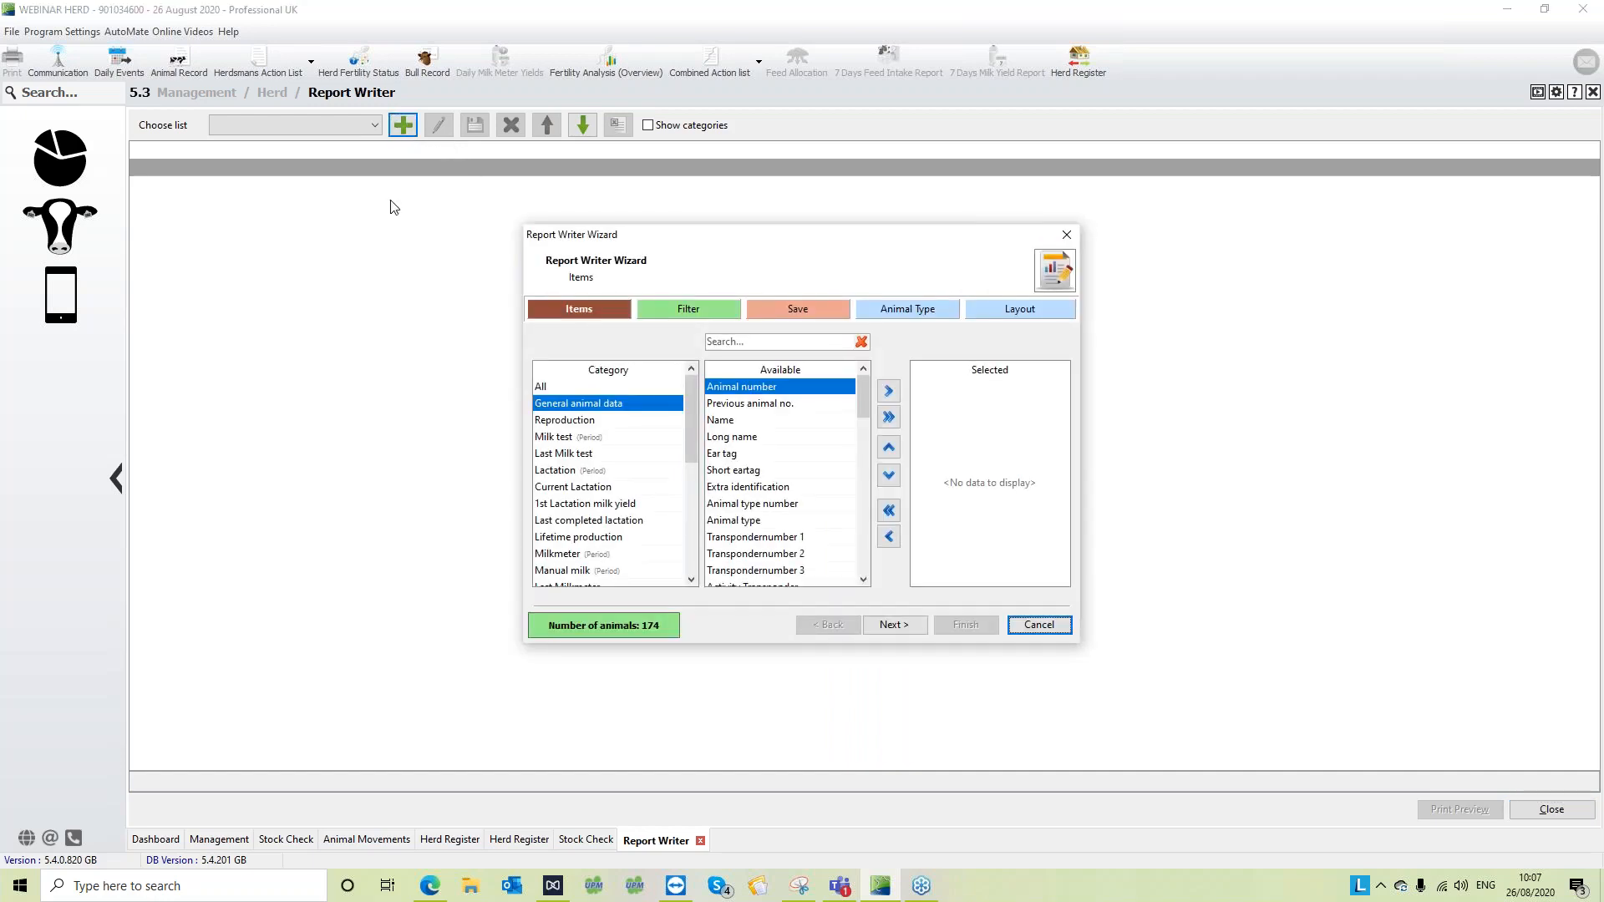
- Look through the item categories, search all of them for "nu", and add Animal number to the report's selected items
drag(689, 400, 651, 558)
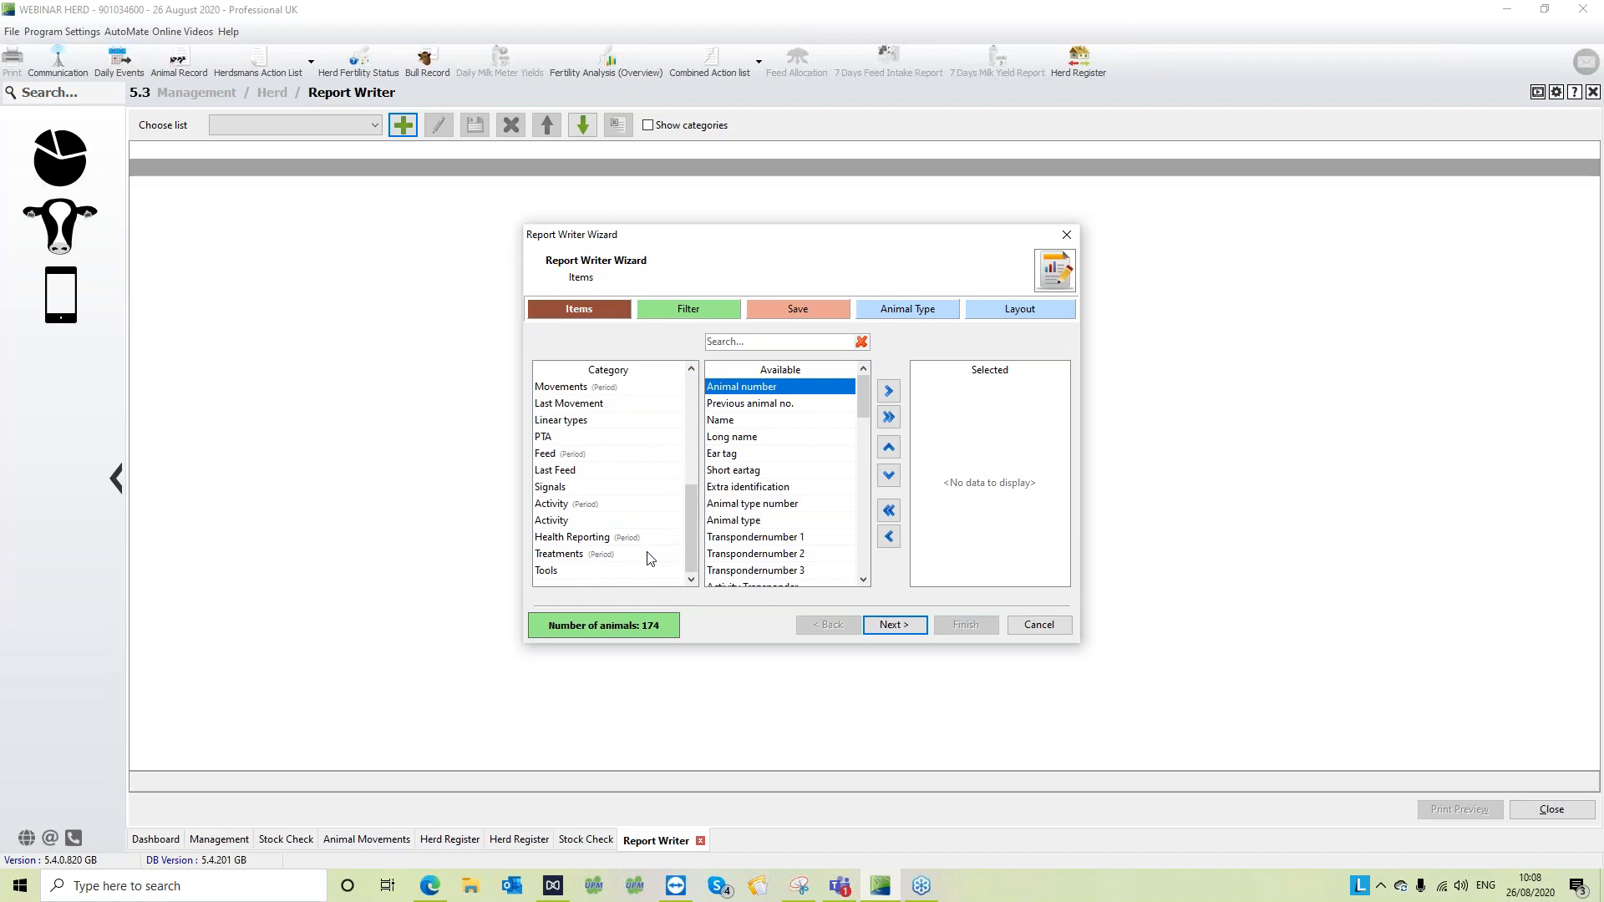
drag(692, 529, 658, 391)
click(656, 387)
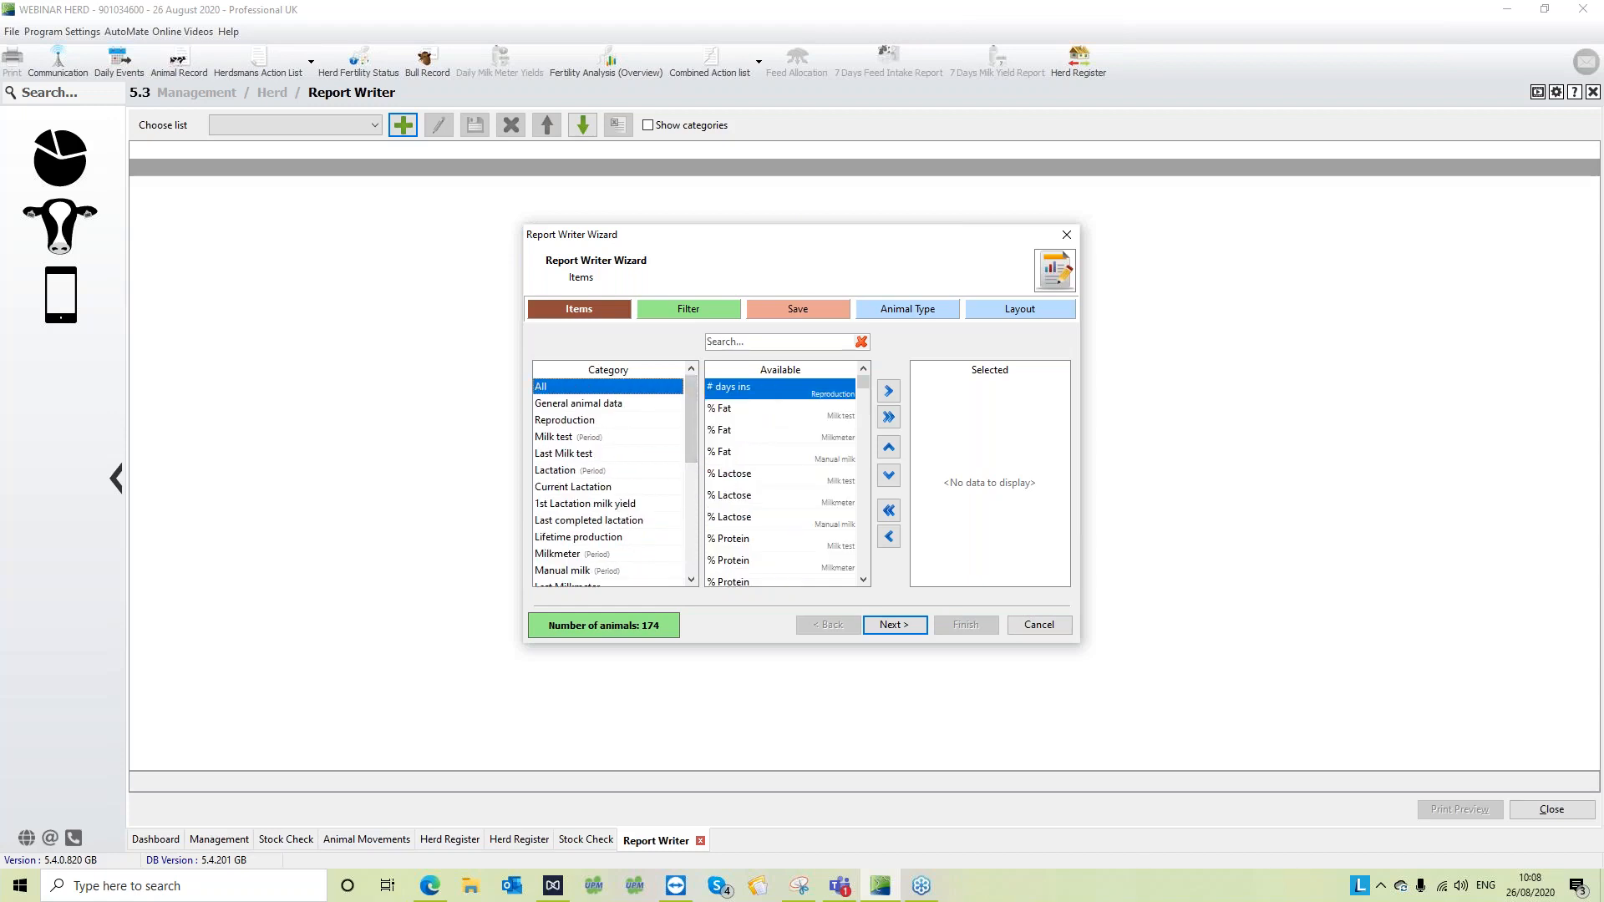
click(770, 343)
text(nu)
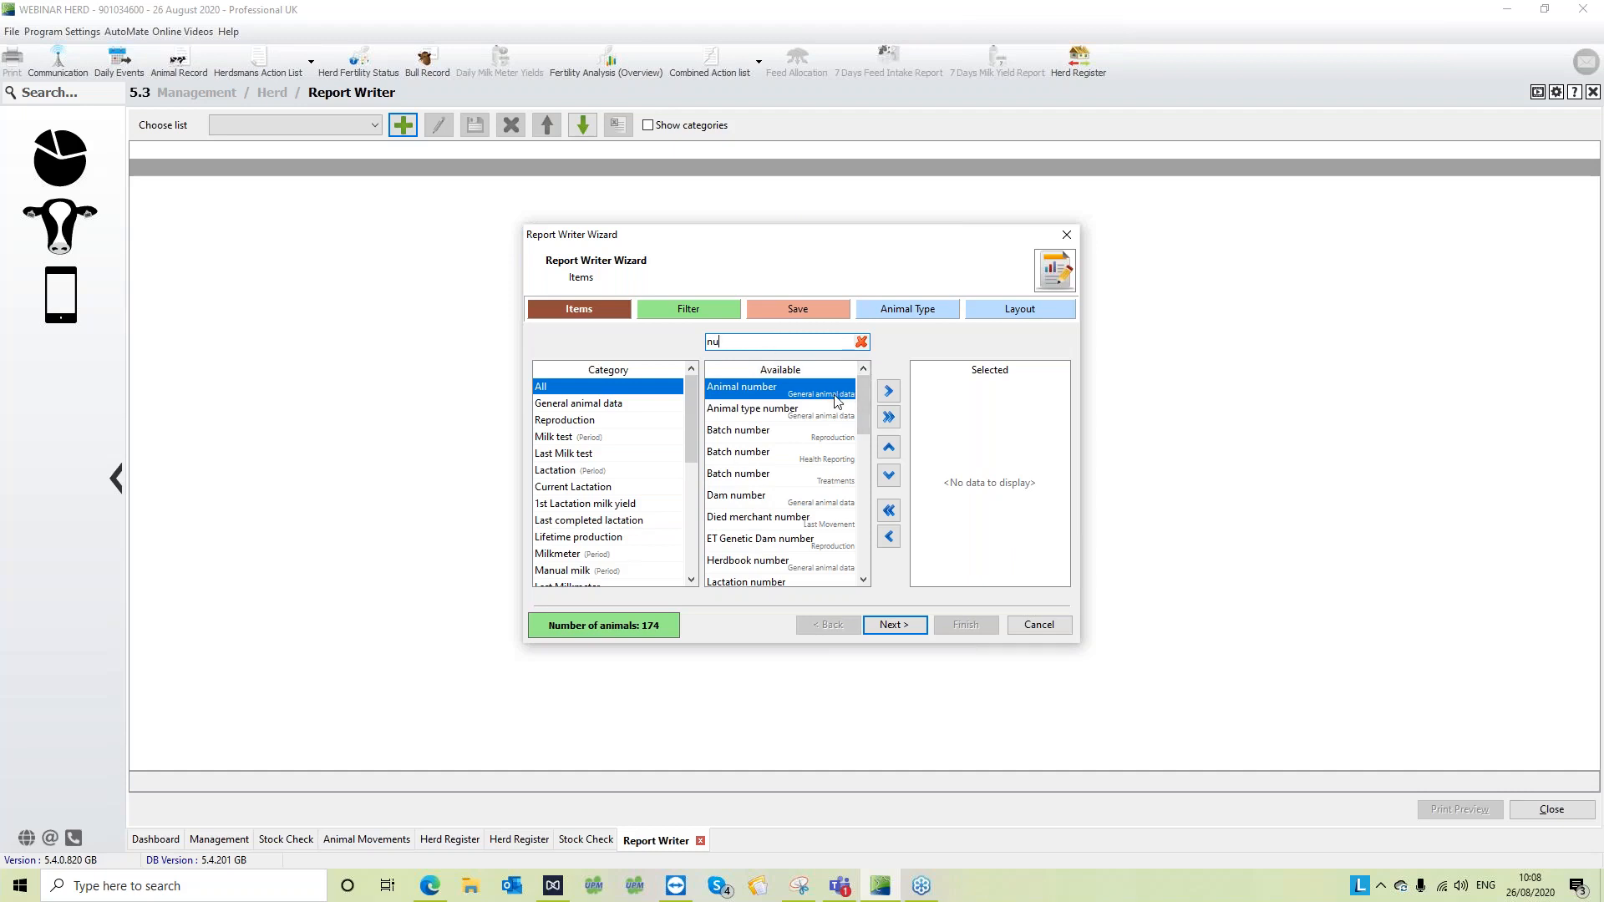
click(796, 389)
click(888, 393)
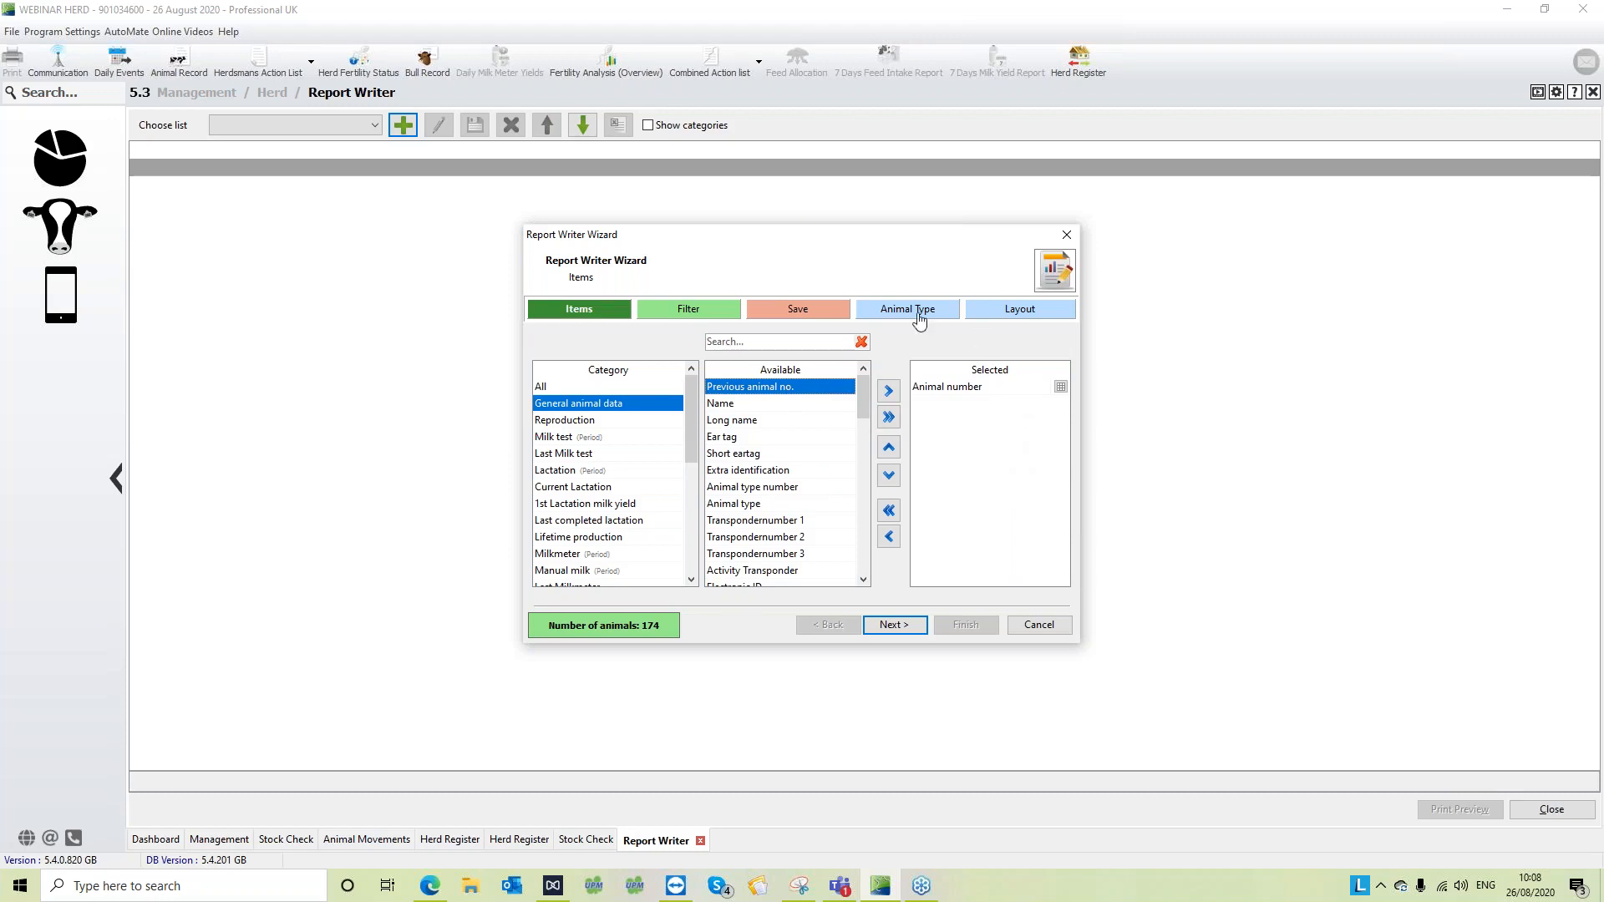
- Search the available items for "ear" and add Ear tag to the report's selected items
click(806, 343)
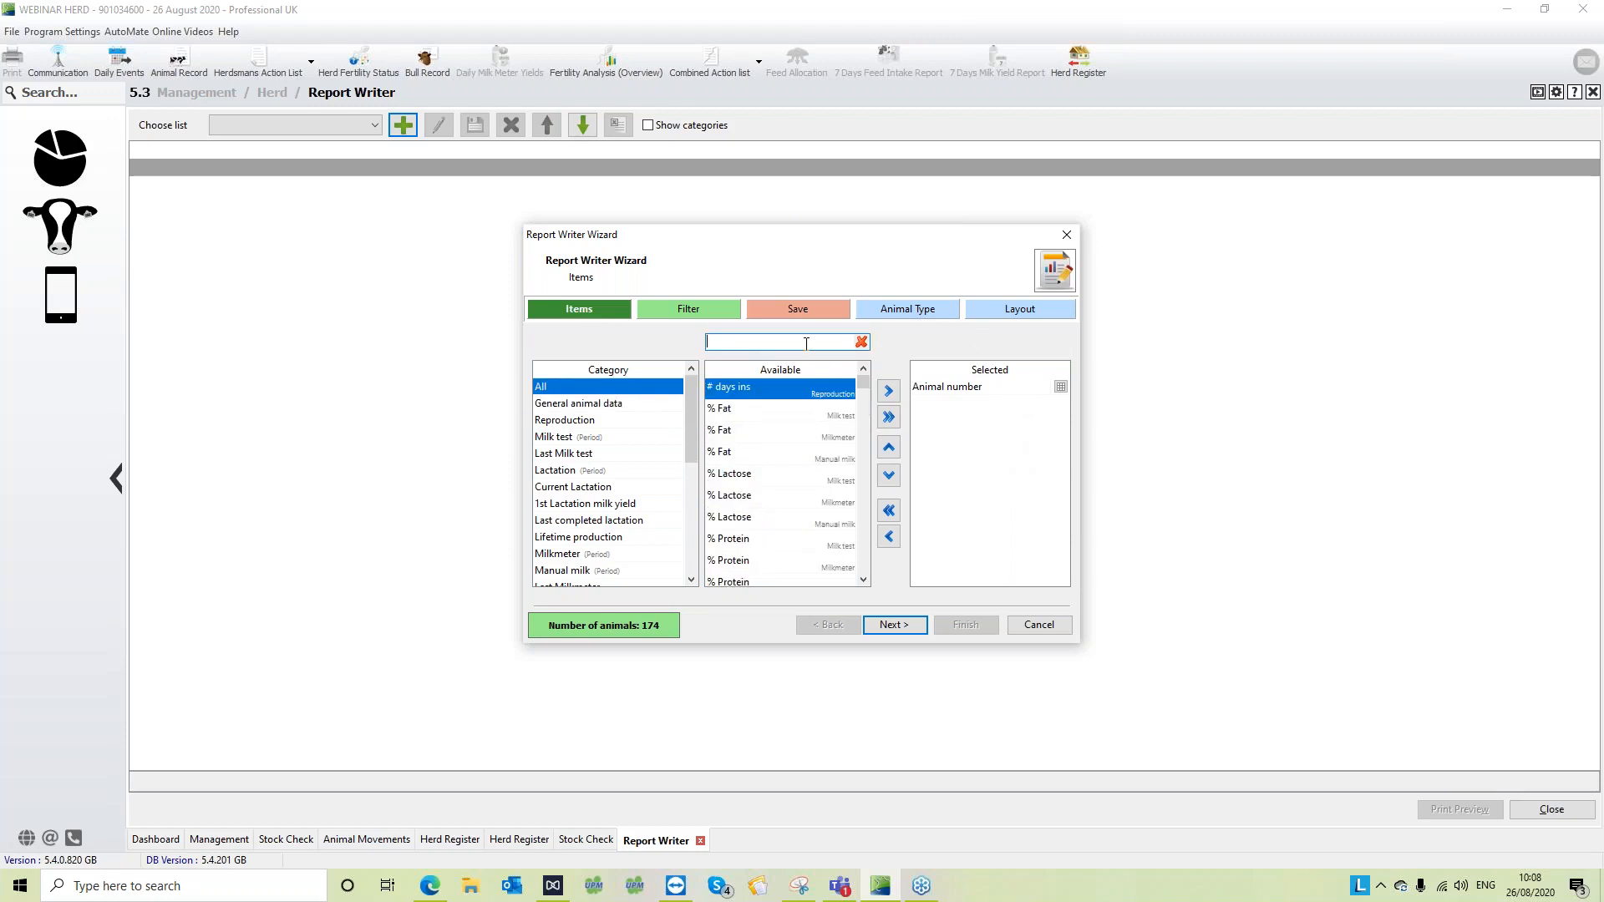
text(ear)
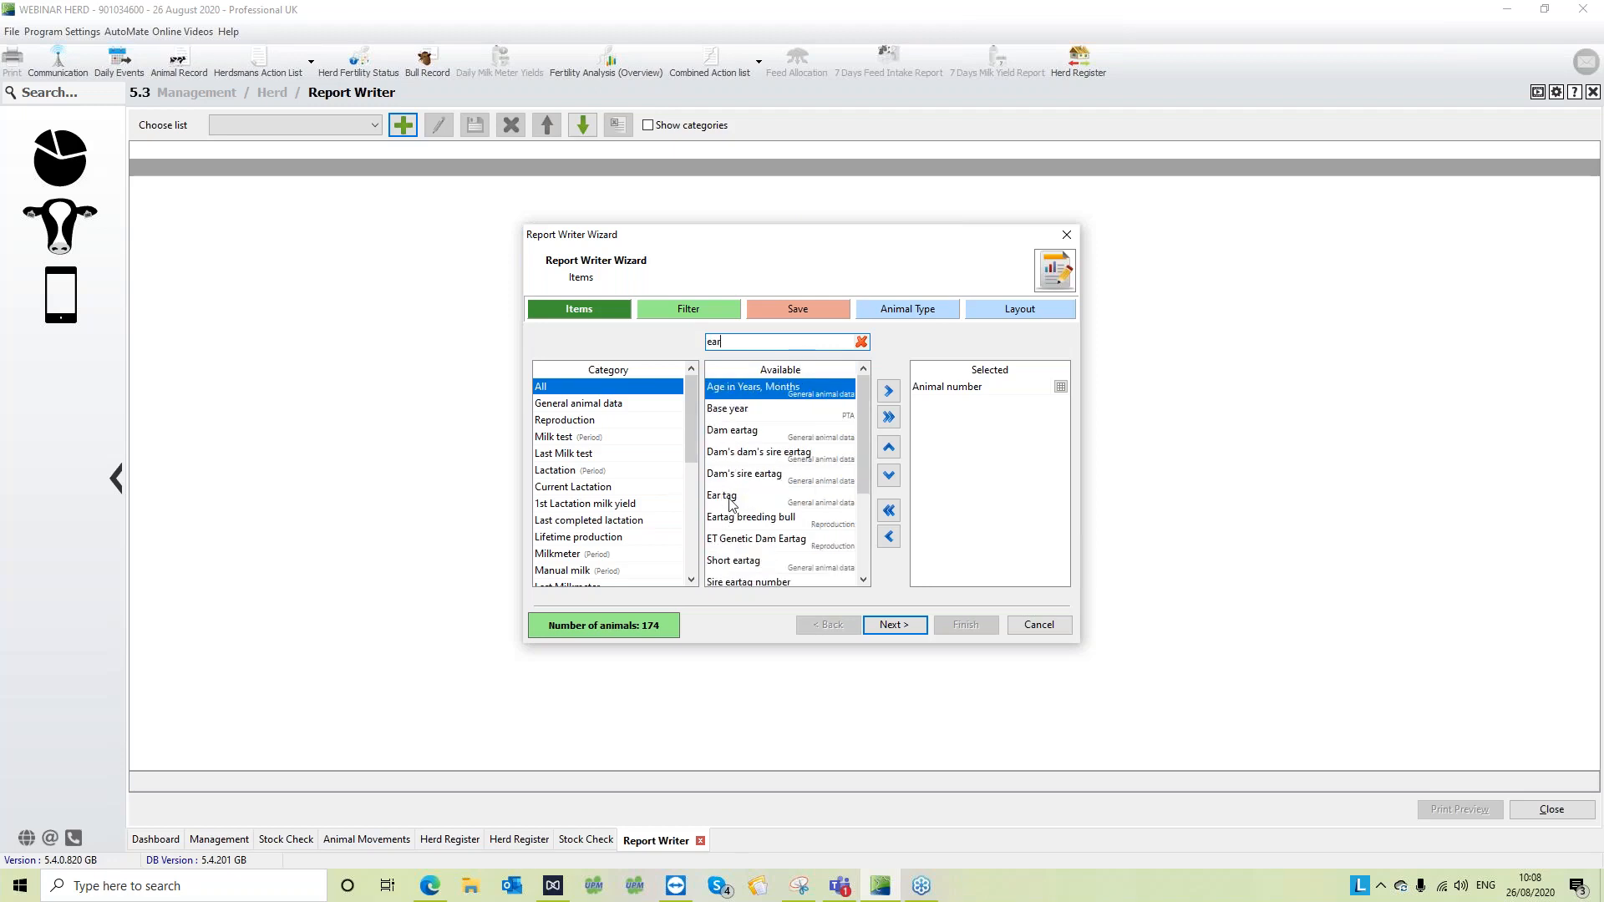
click(729, 498)
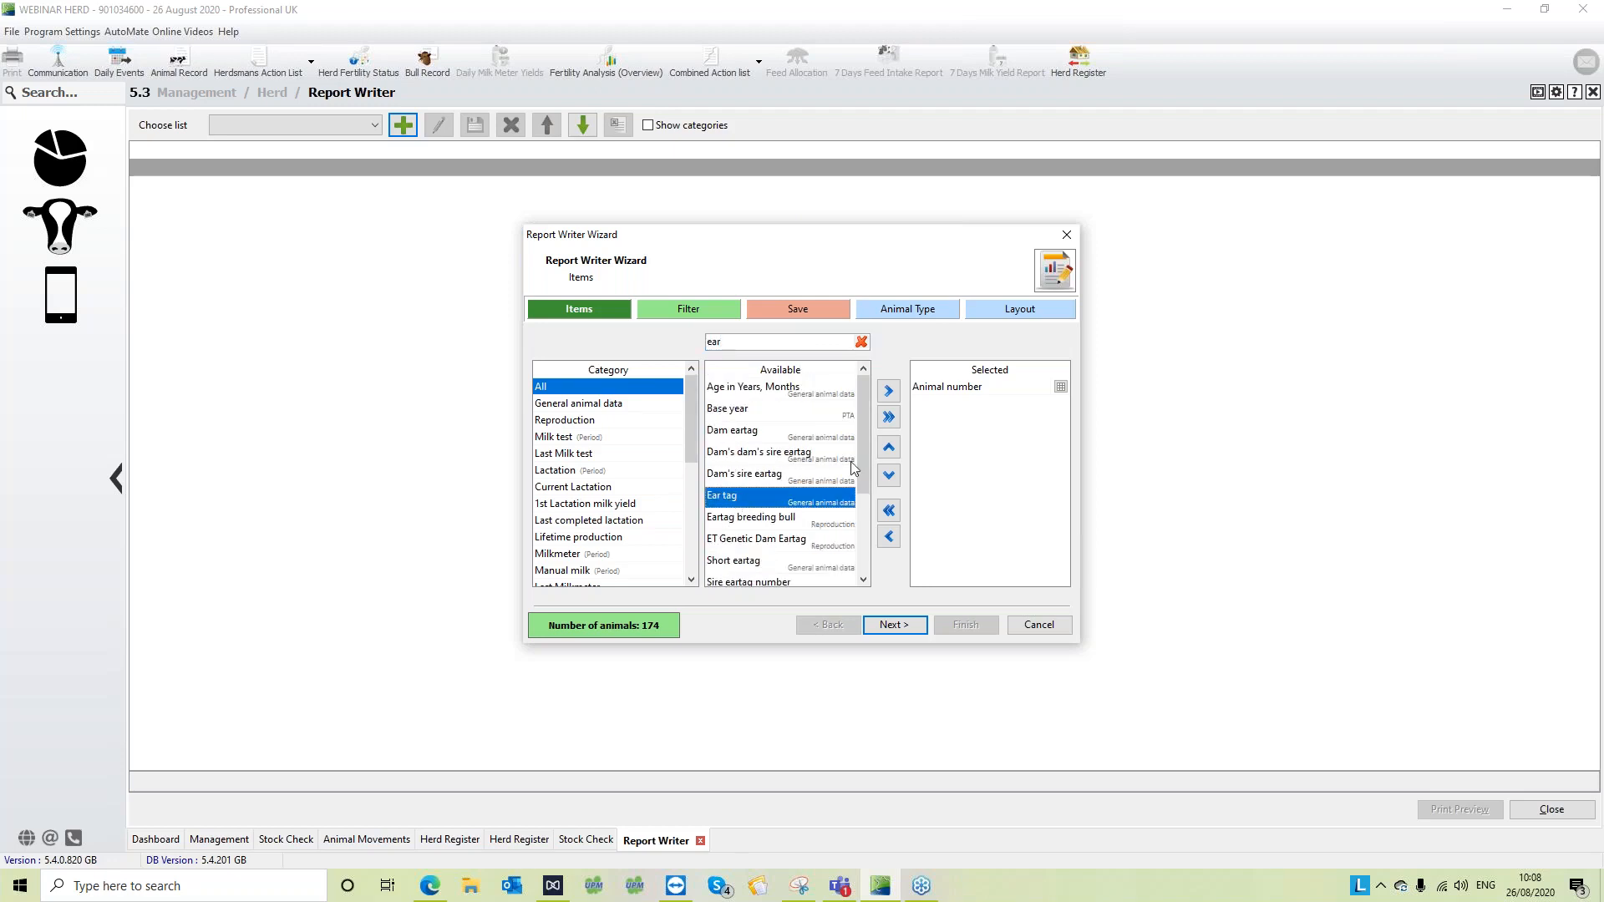
click(888, 390)
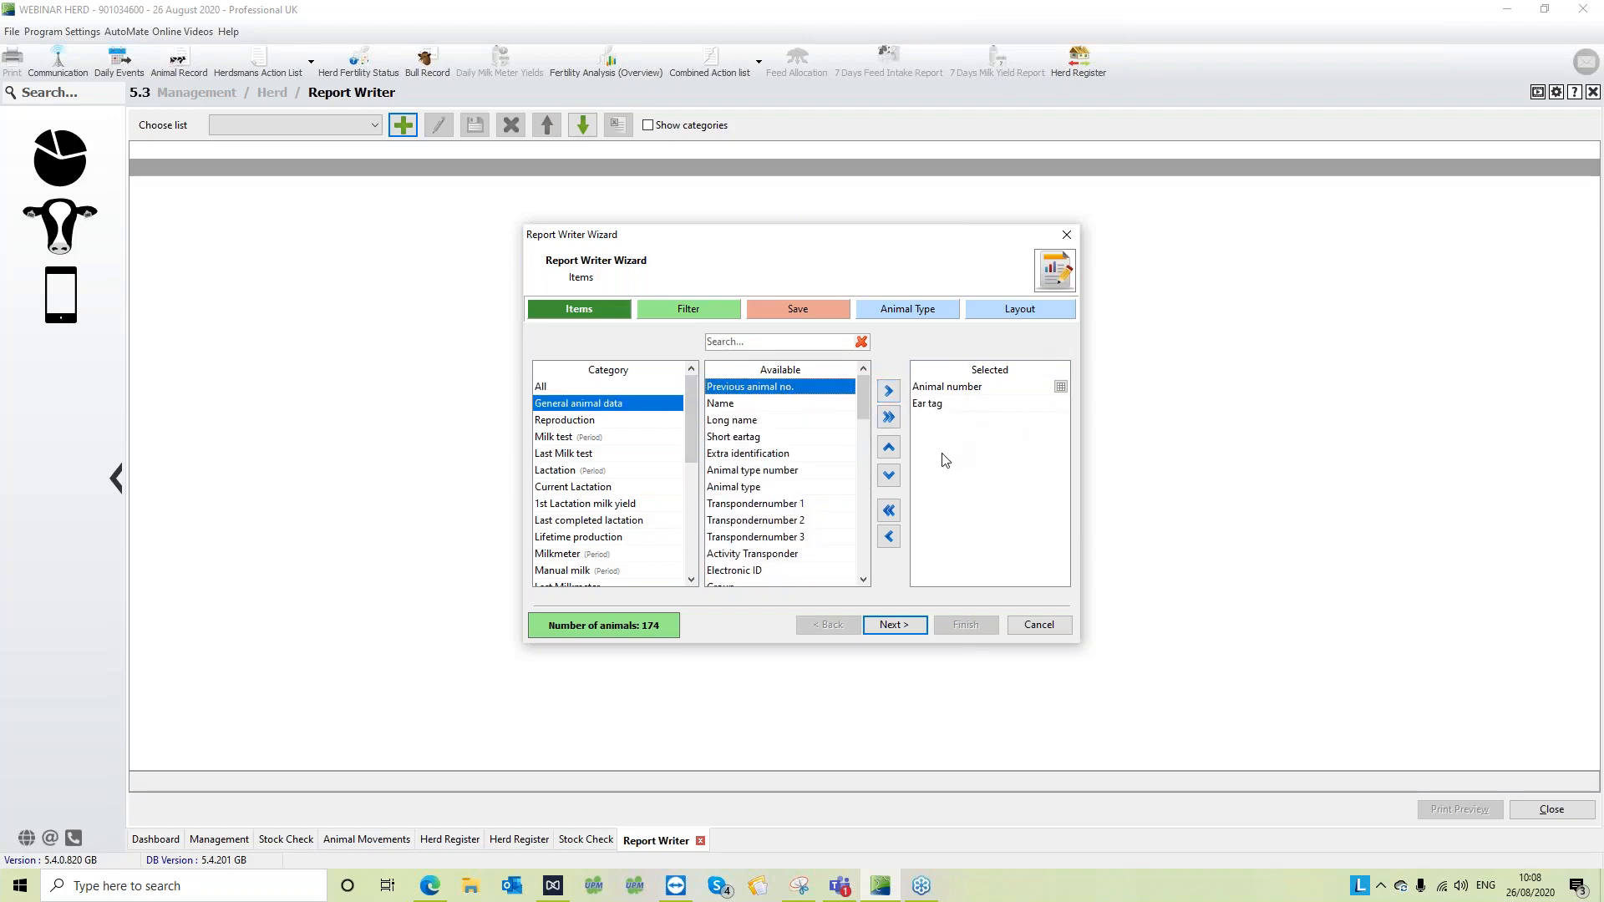
- Find Date of birth with "bir" and Breed with "br", and add both to the report's selected items
click(781, 341)
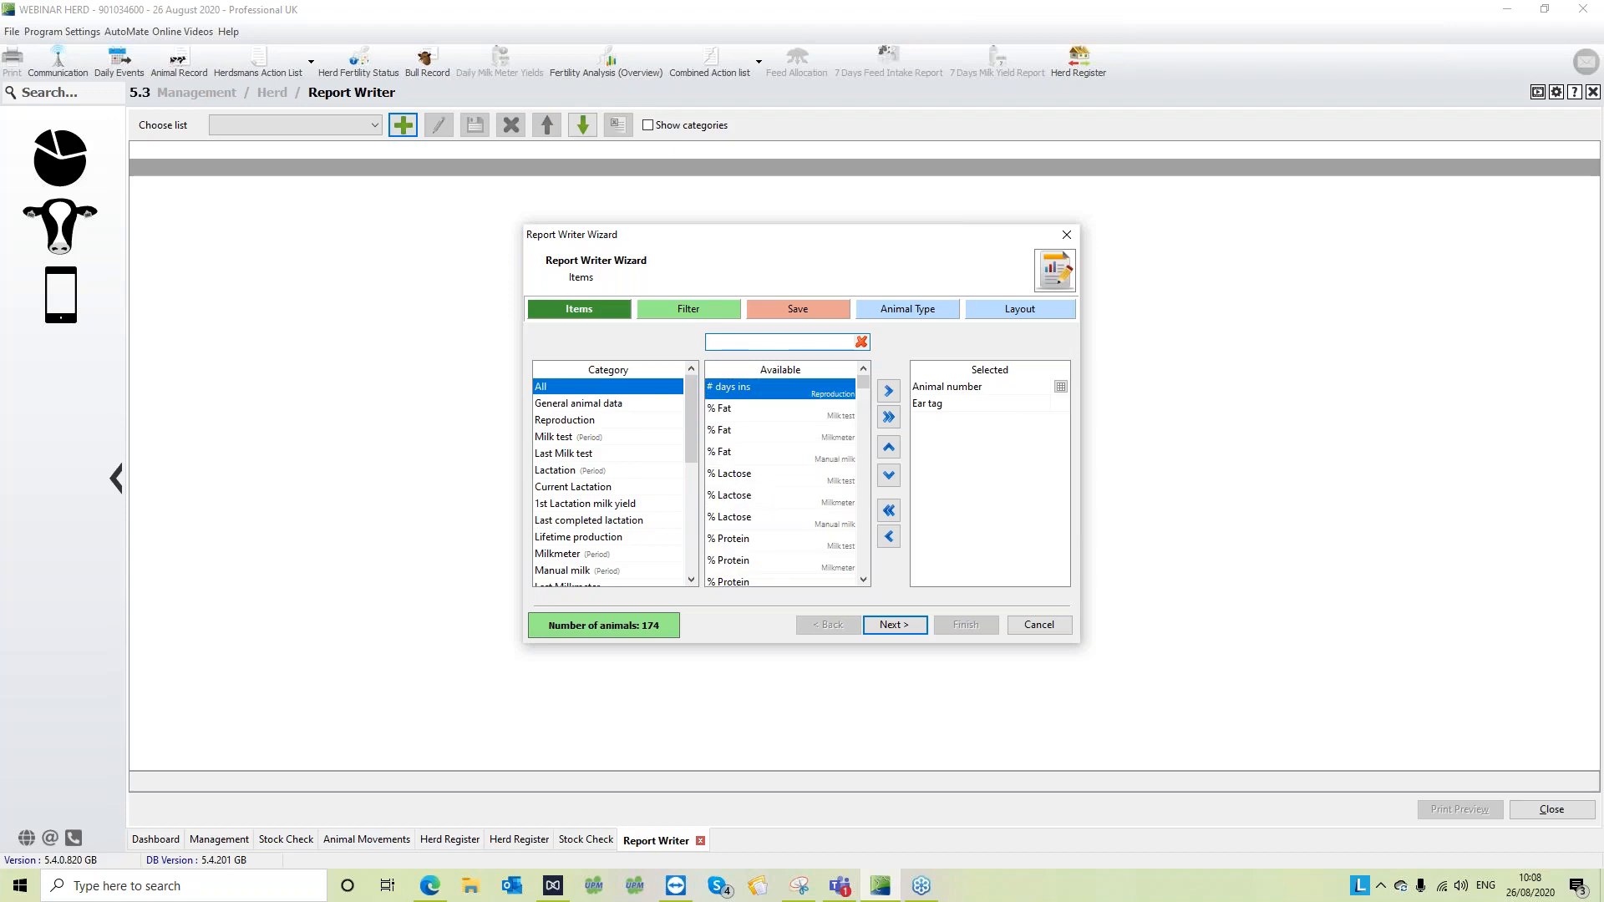
text(bir)
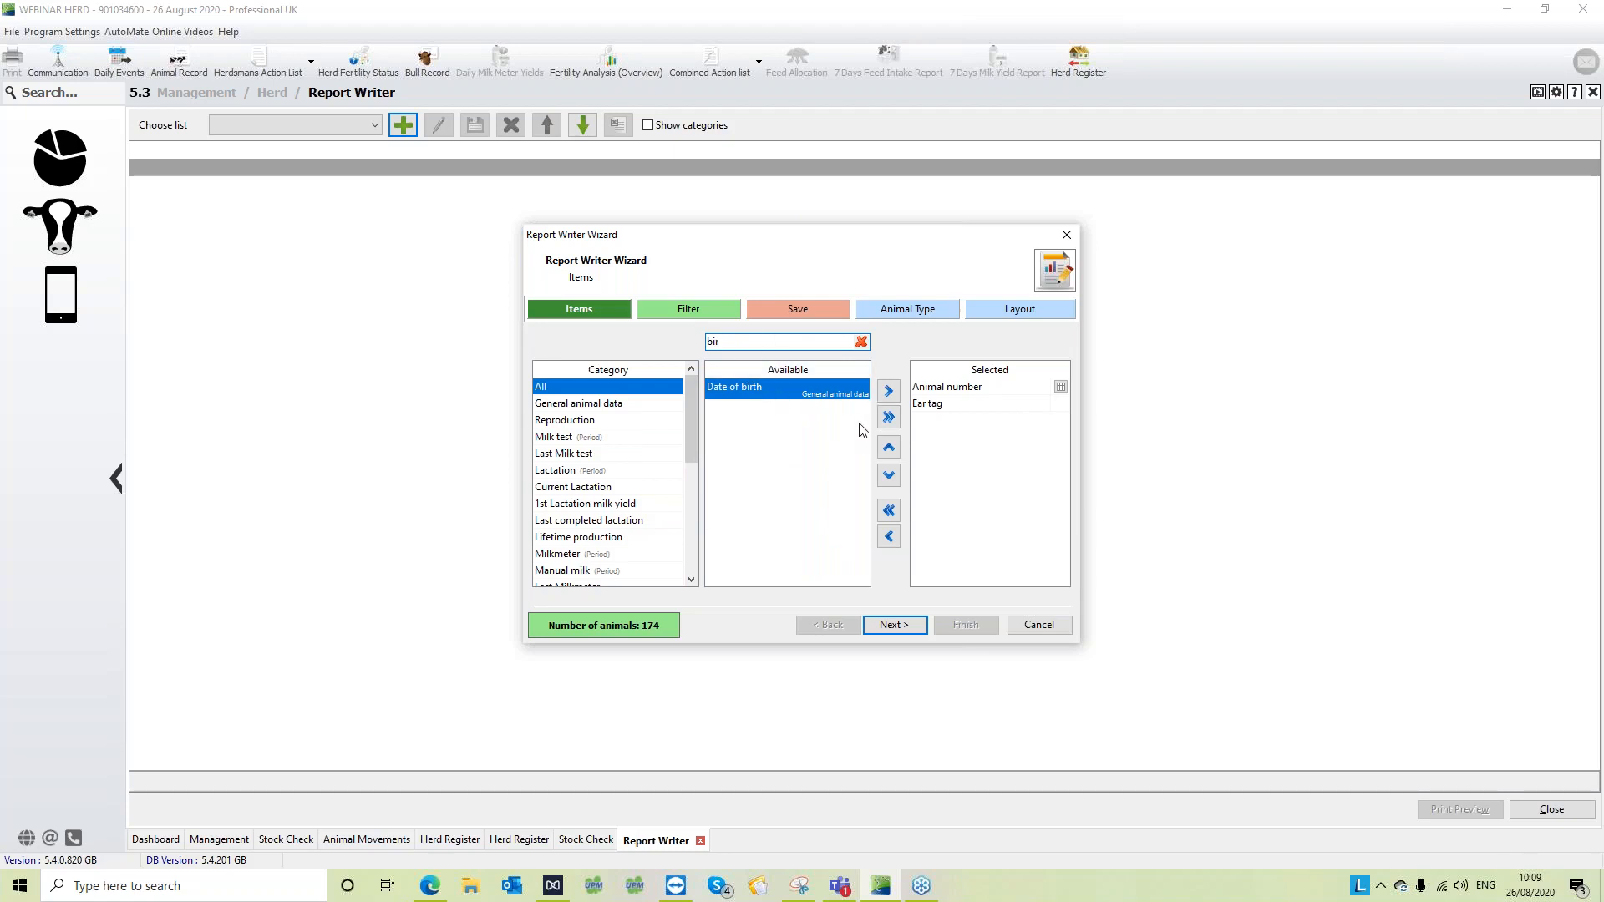
click(888, 392)
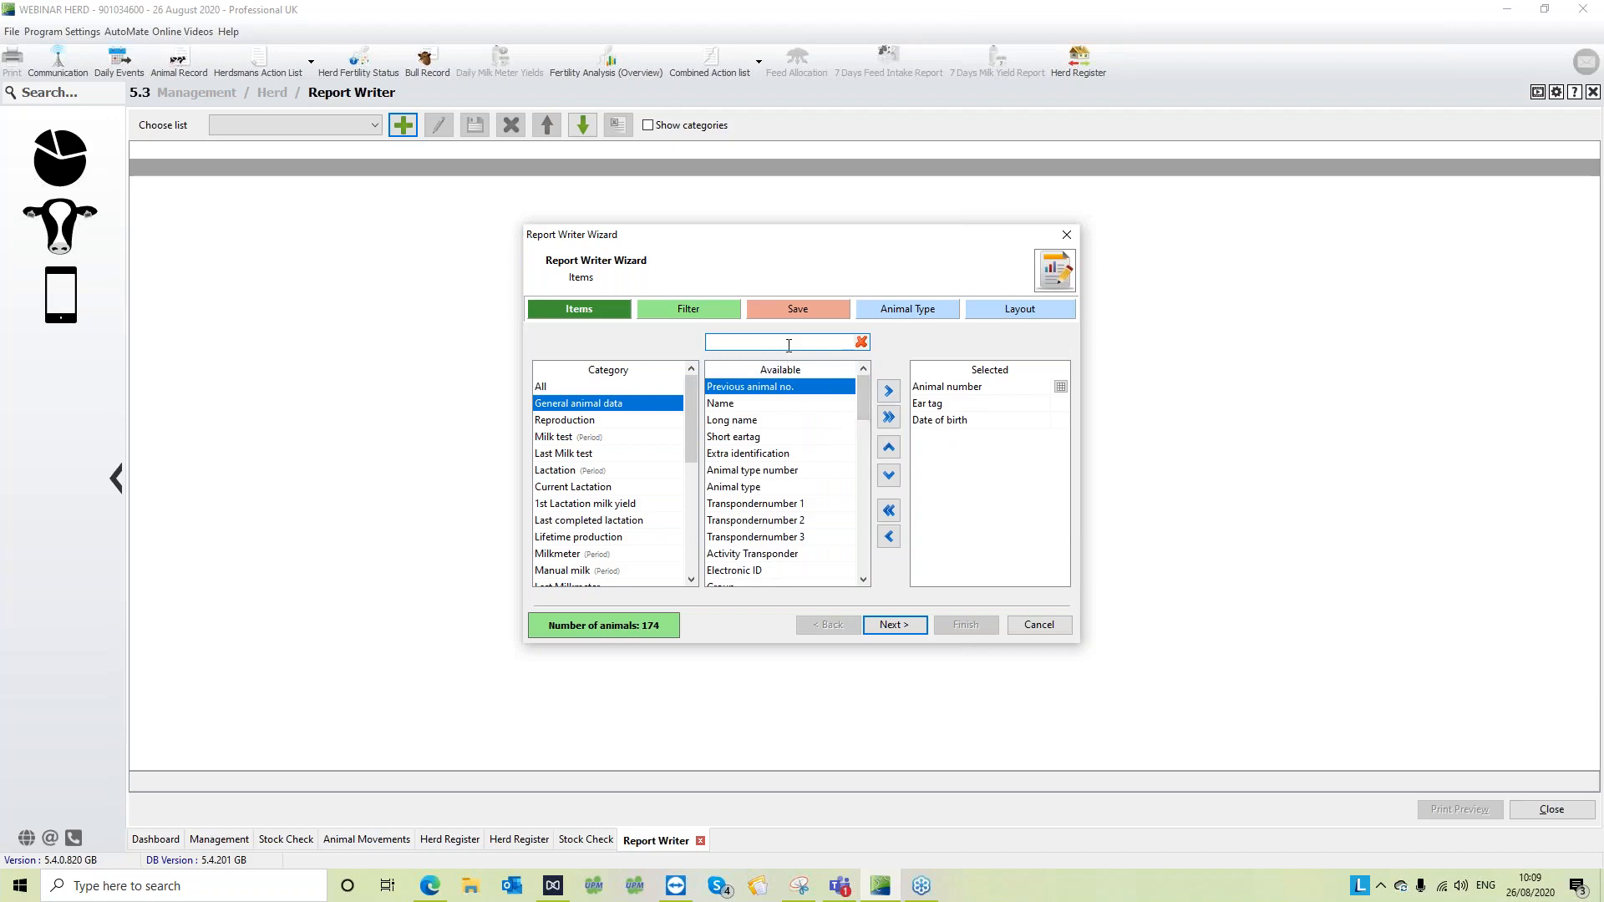
text(br)
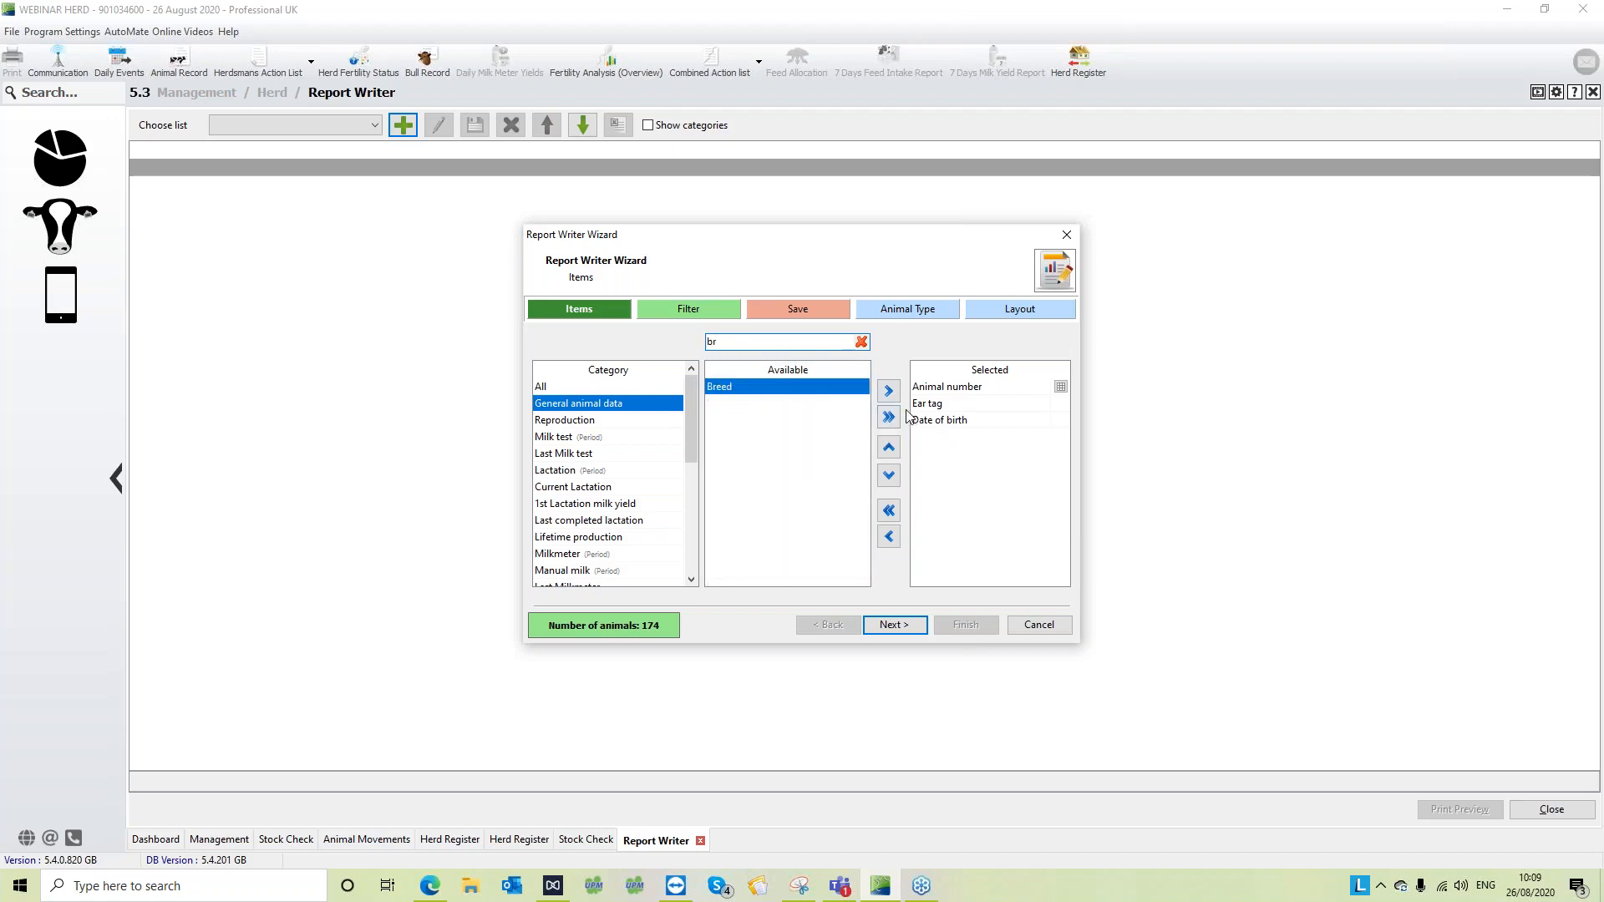
click(889, 391)
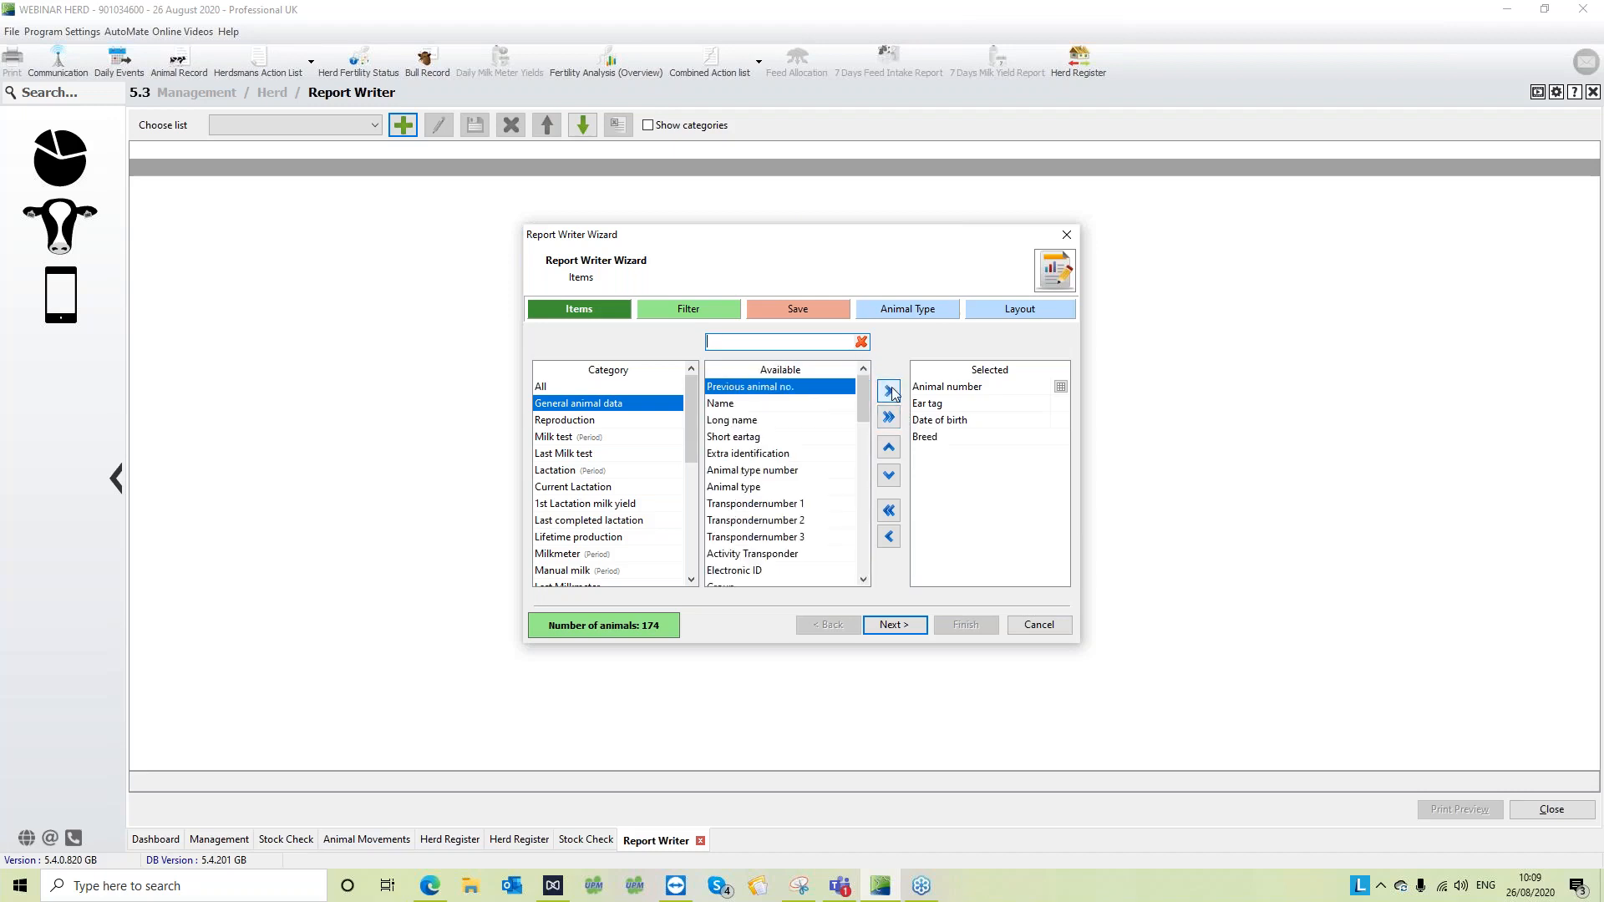
- Search the available items for "sire" and add Sire name to the report's selected items
click(821, 345)
text(s)
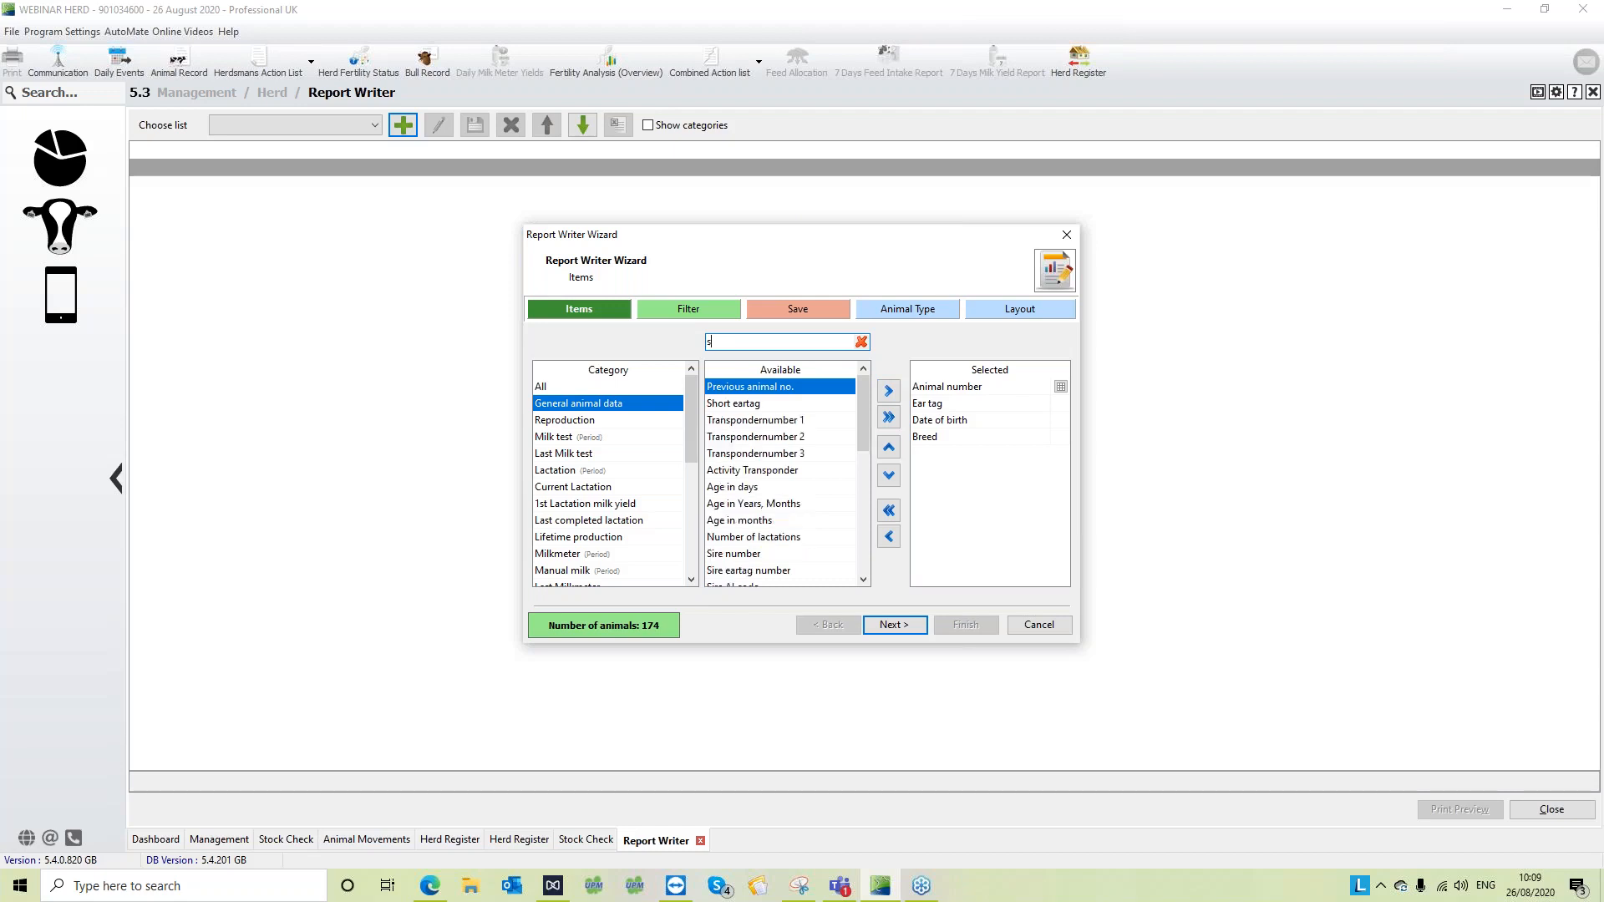
text(ire)
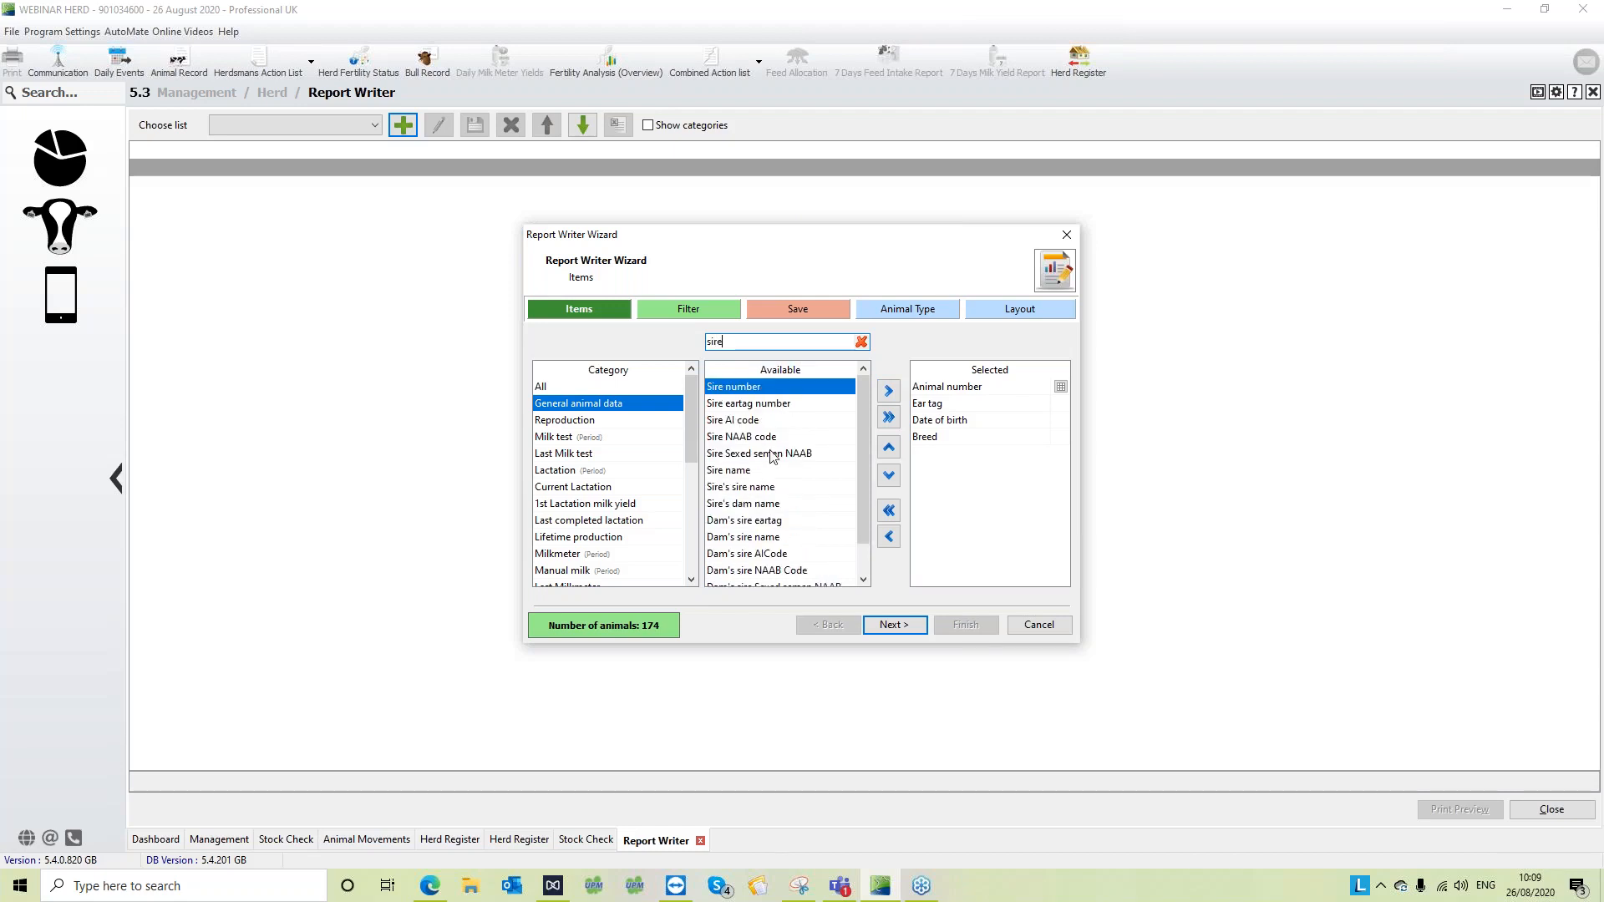
drag(867, 435, 863, 464)
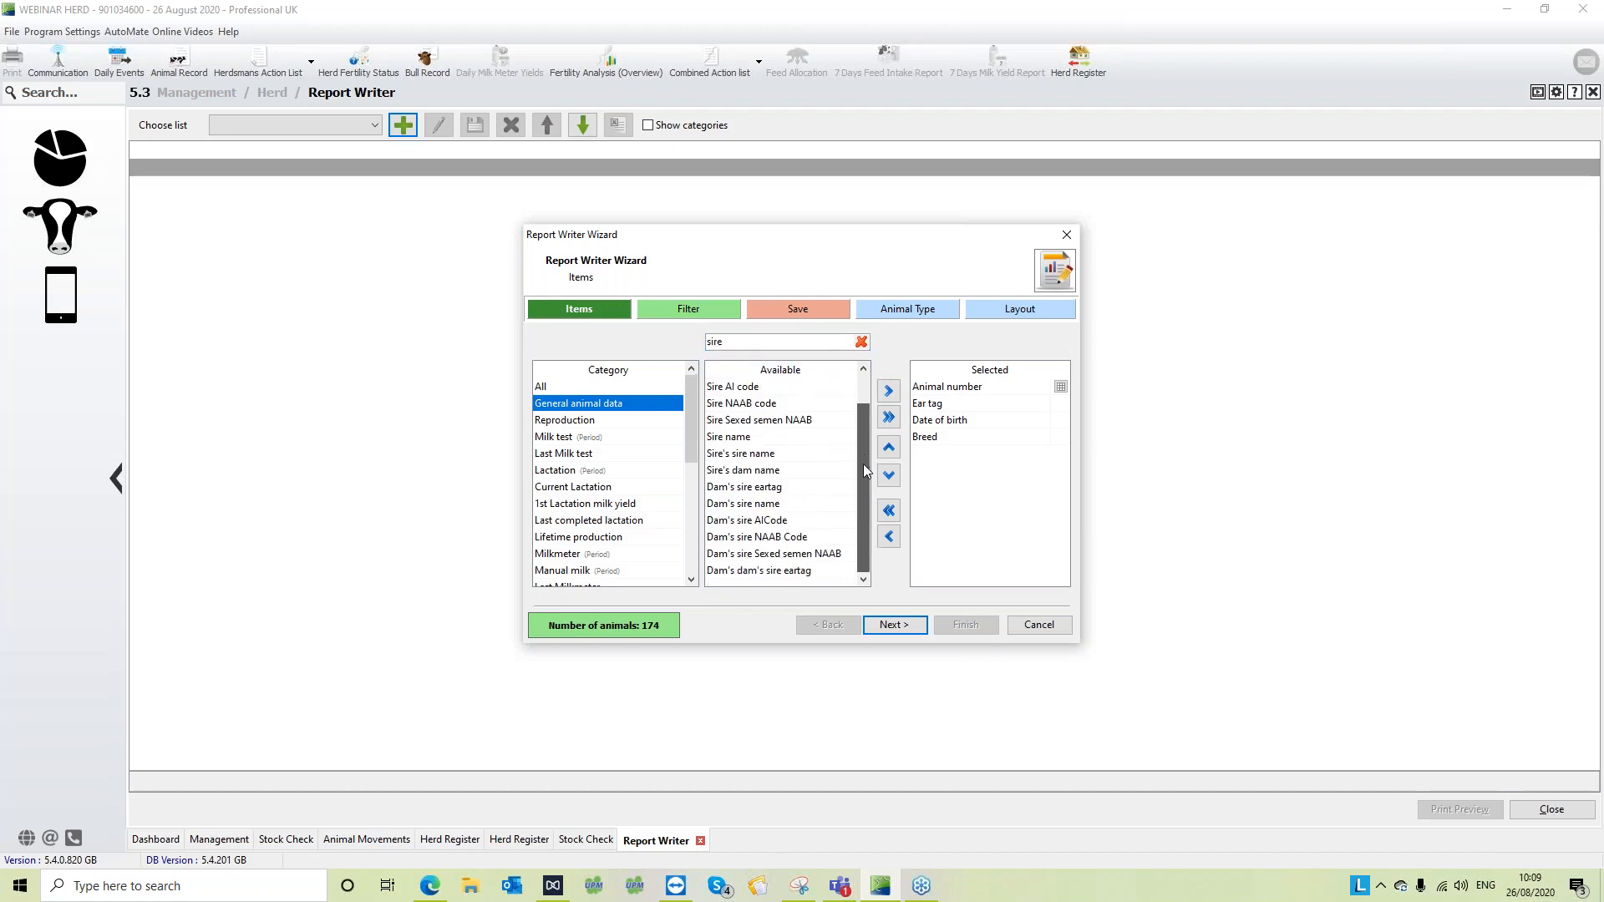
click(826, 438)
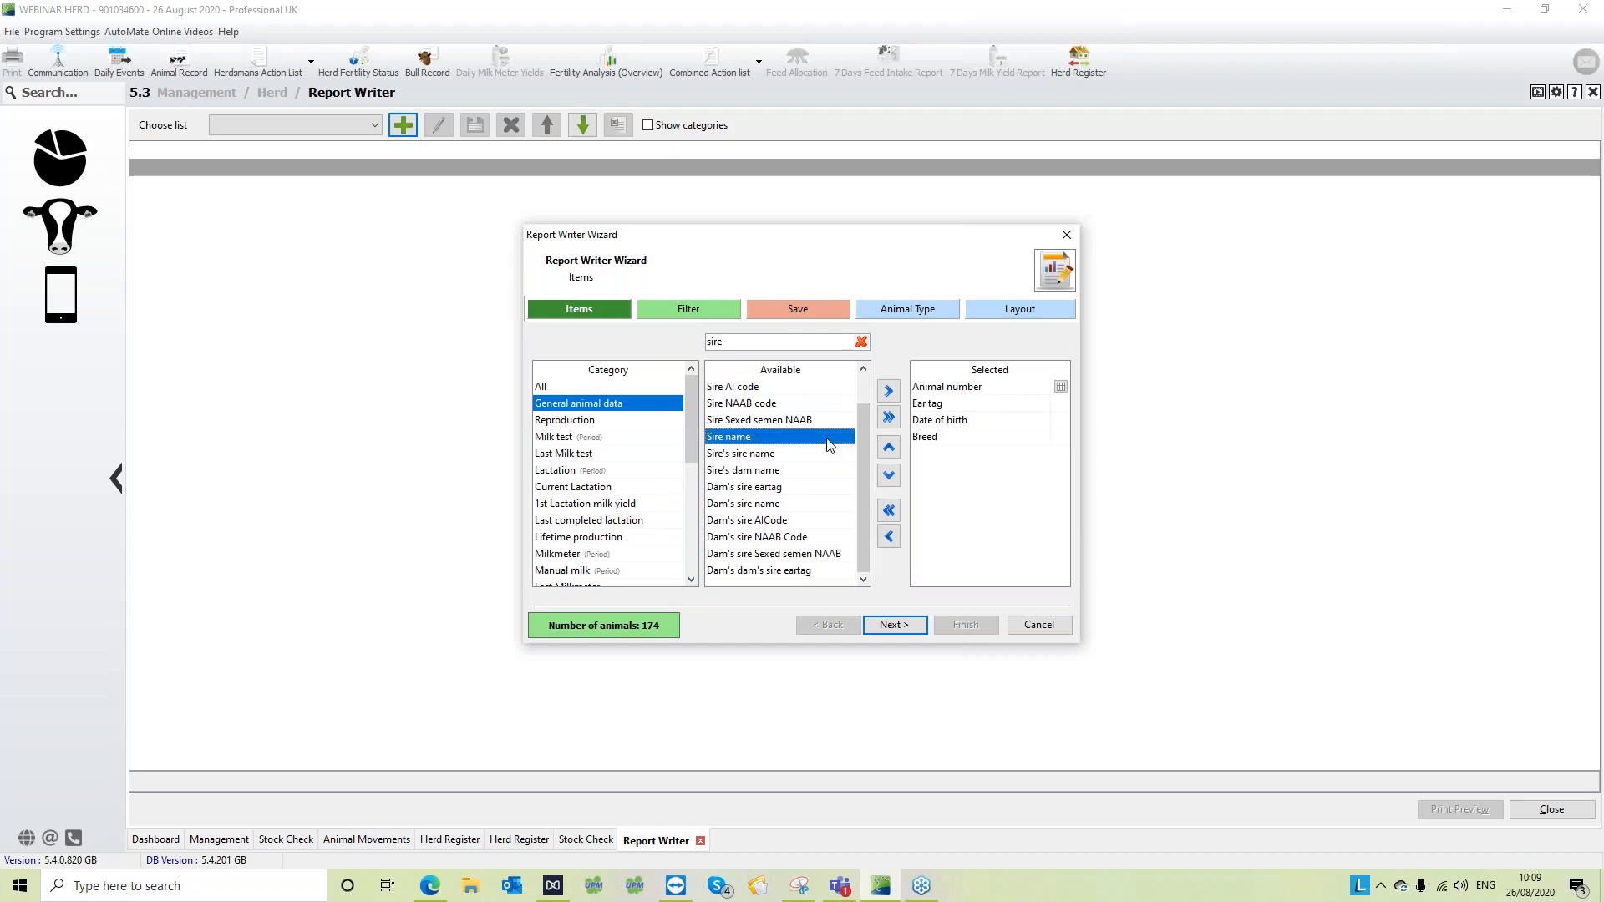
click(891, 392)
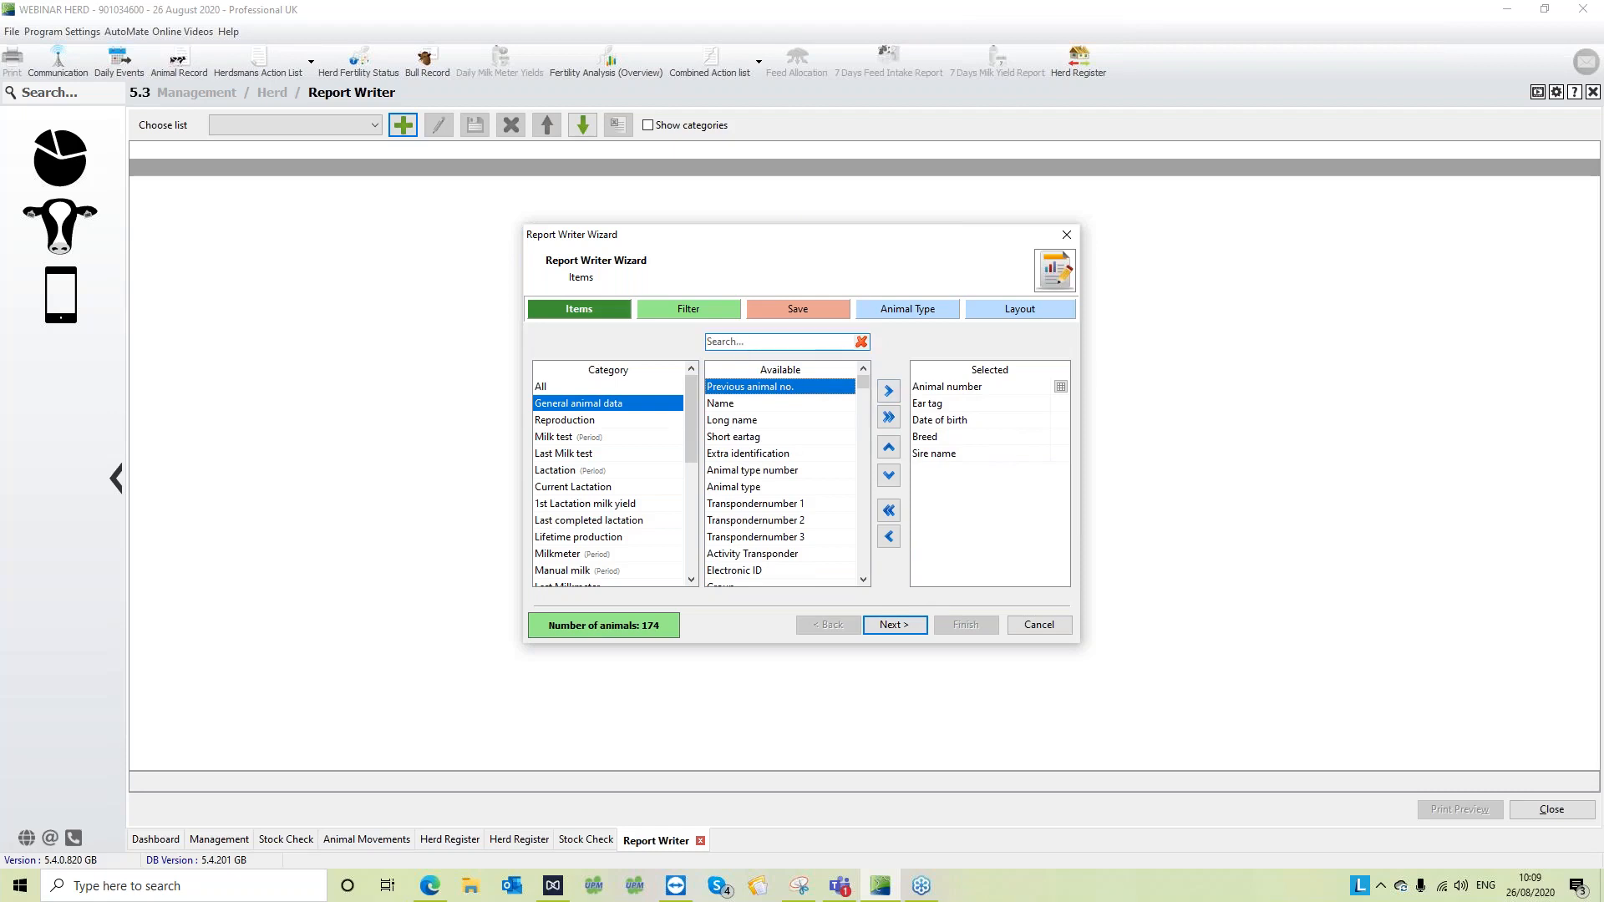
- Search the available items for "mon", add Age in months to the report, and select Animal number among the chosen items
click(778, 342)
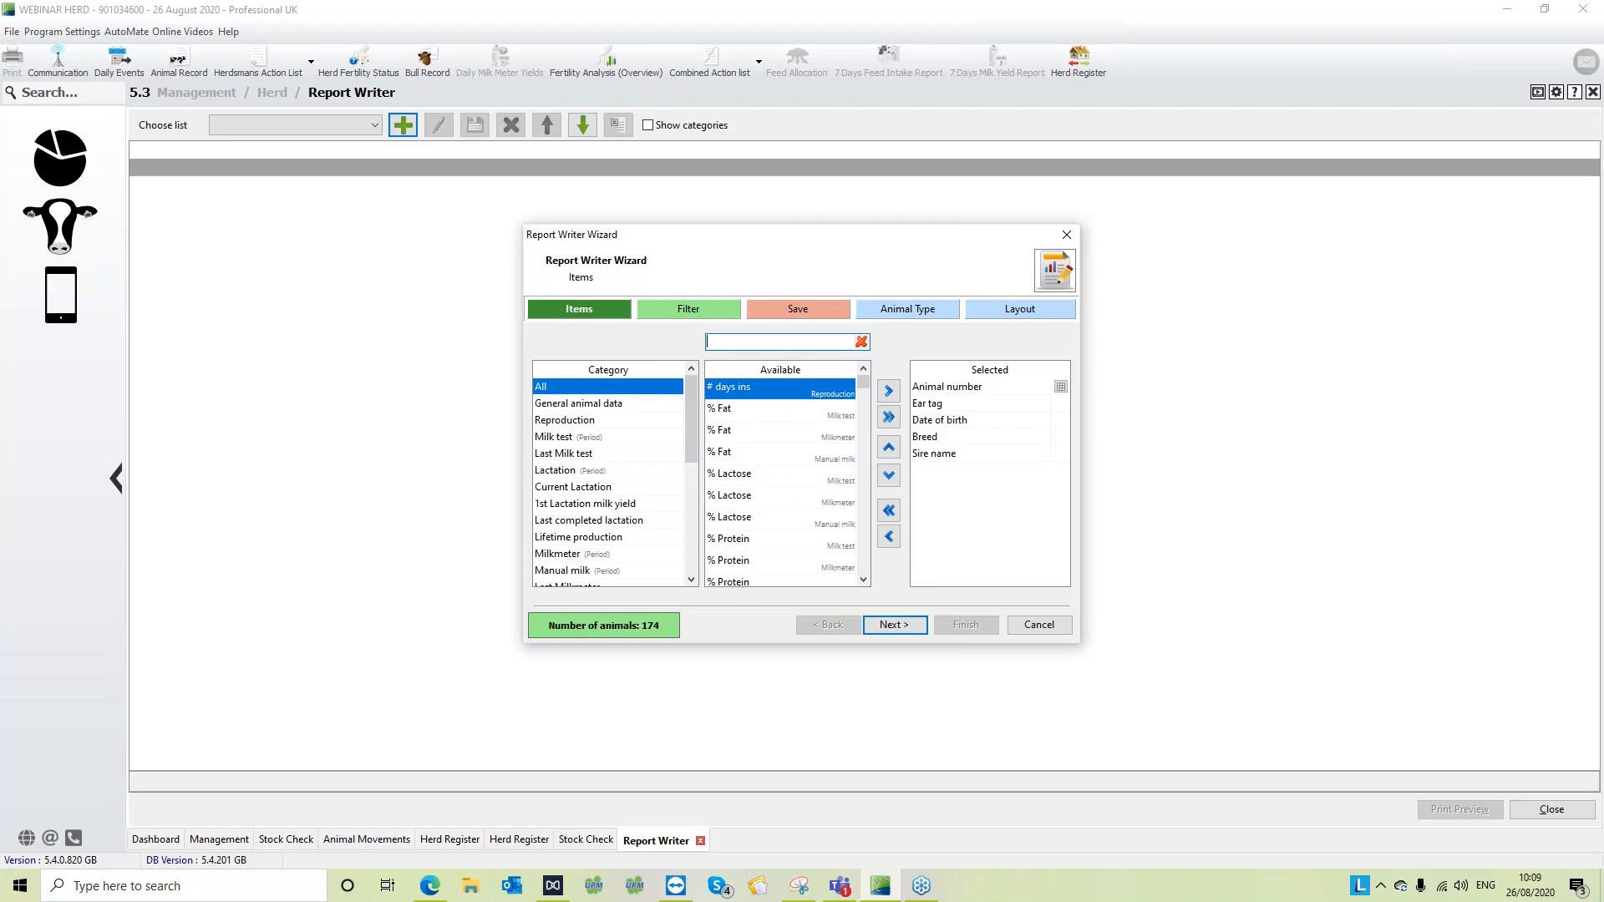
text(mon)
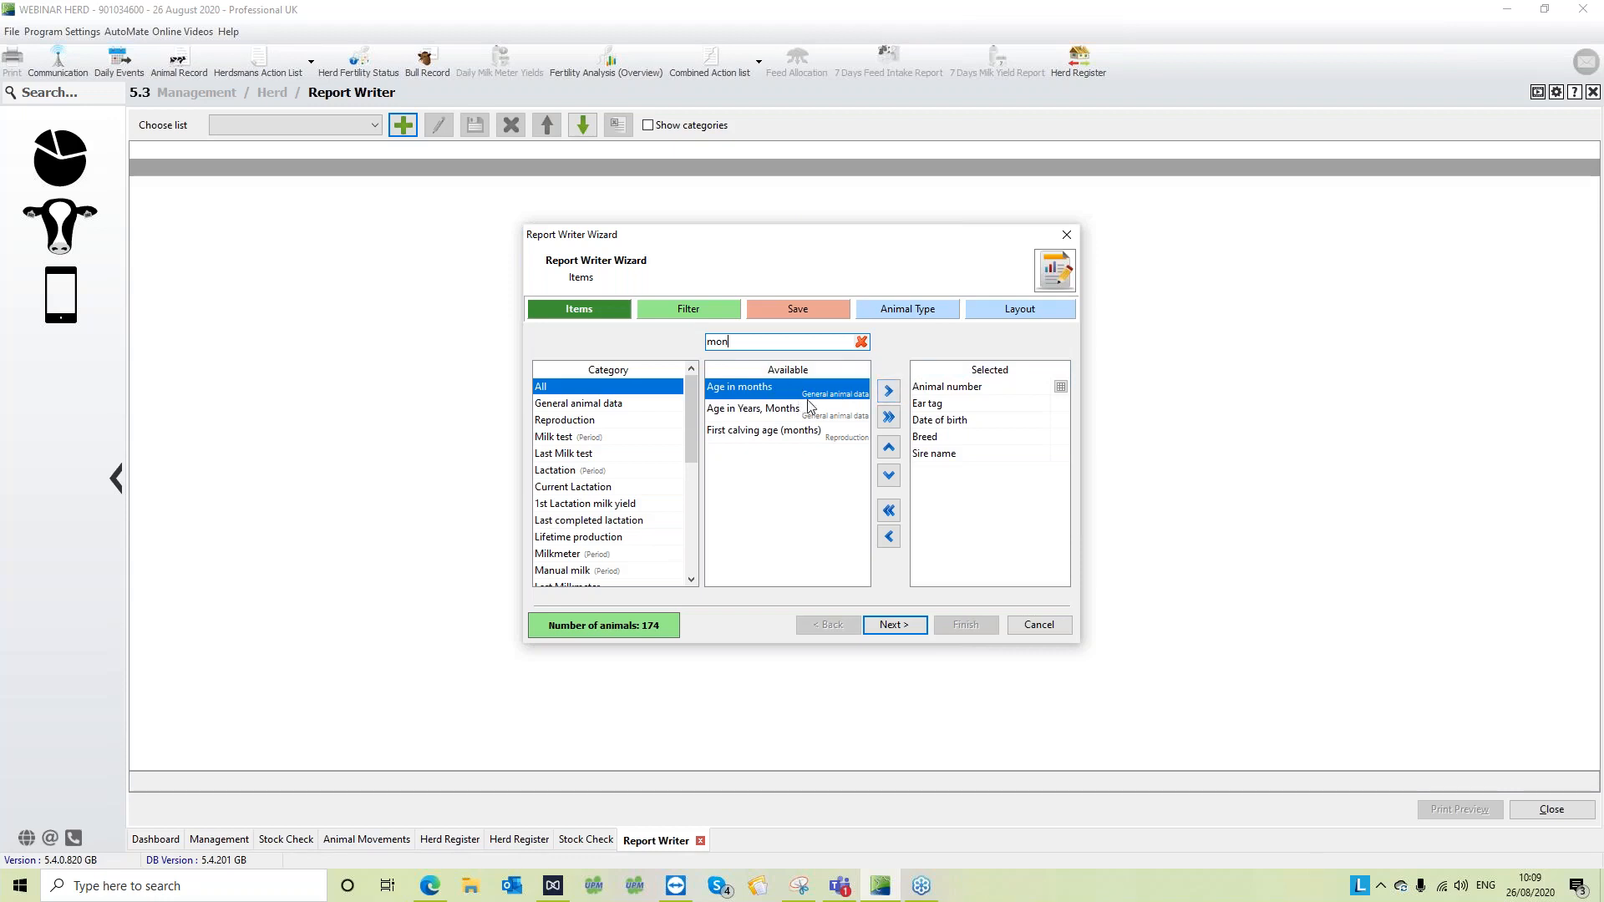
click(888, 391)
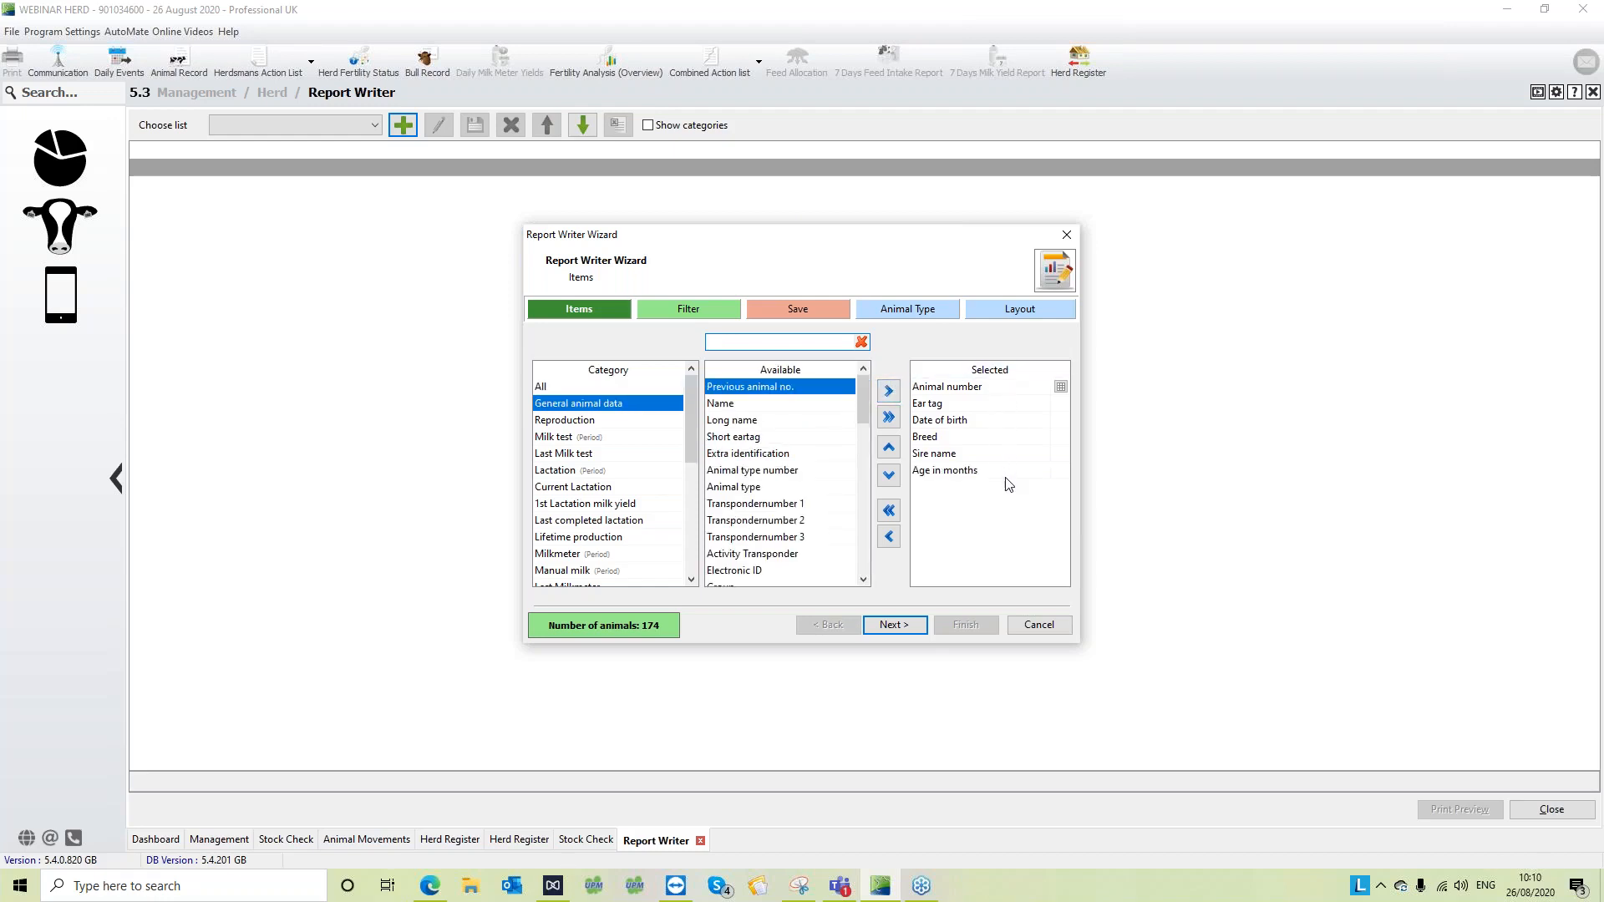
click(987, 389)
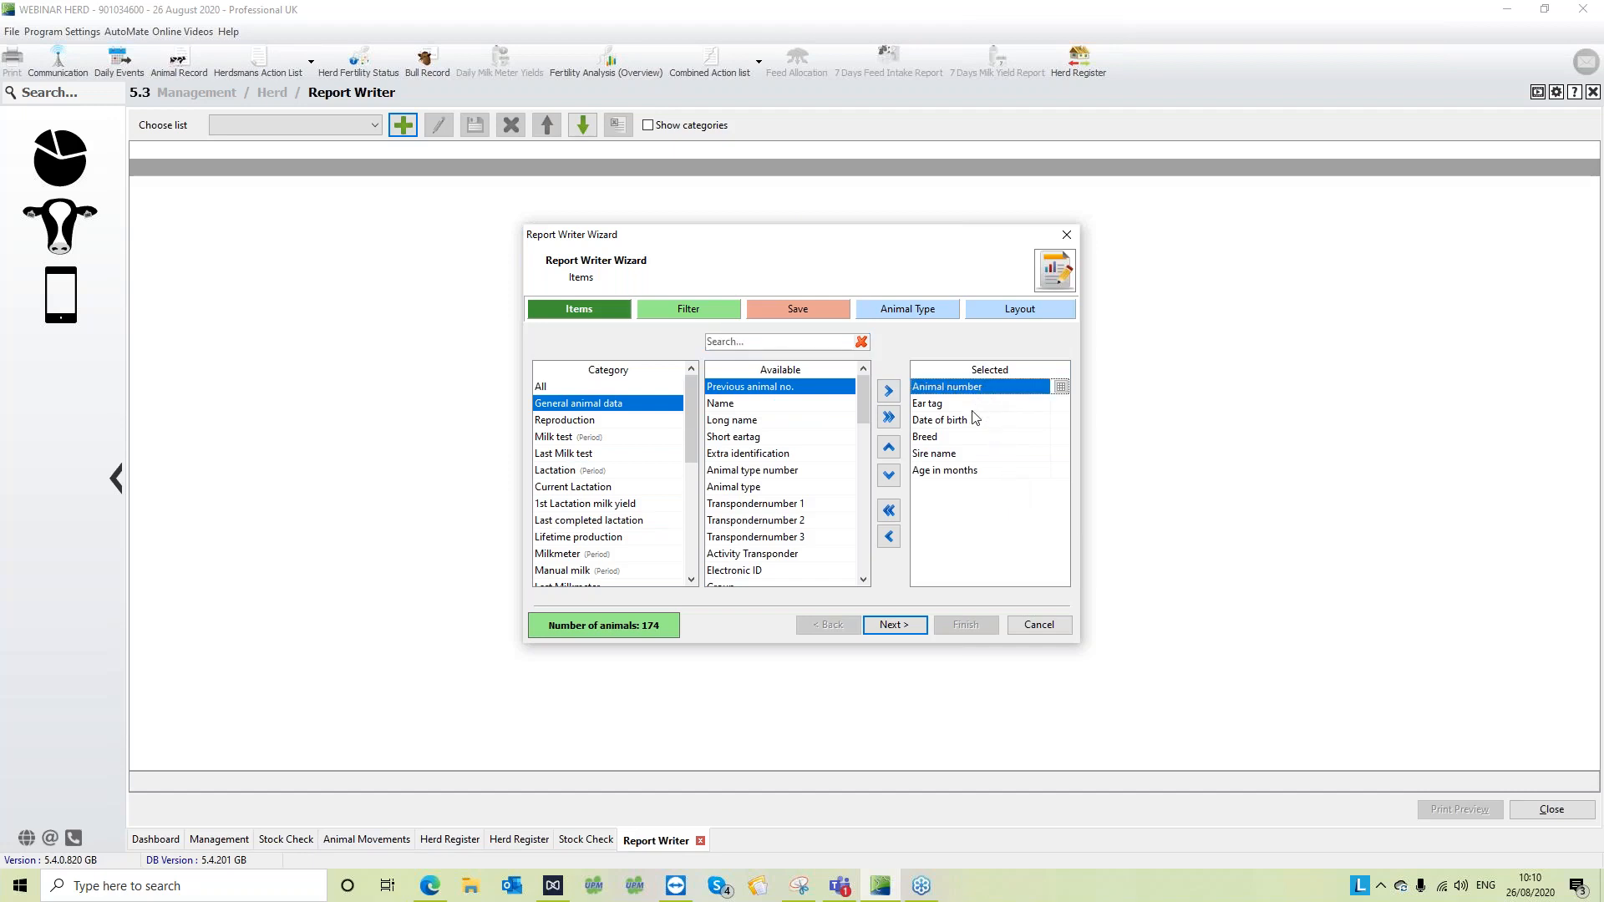
click(974, 404)
click(975, 420)
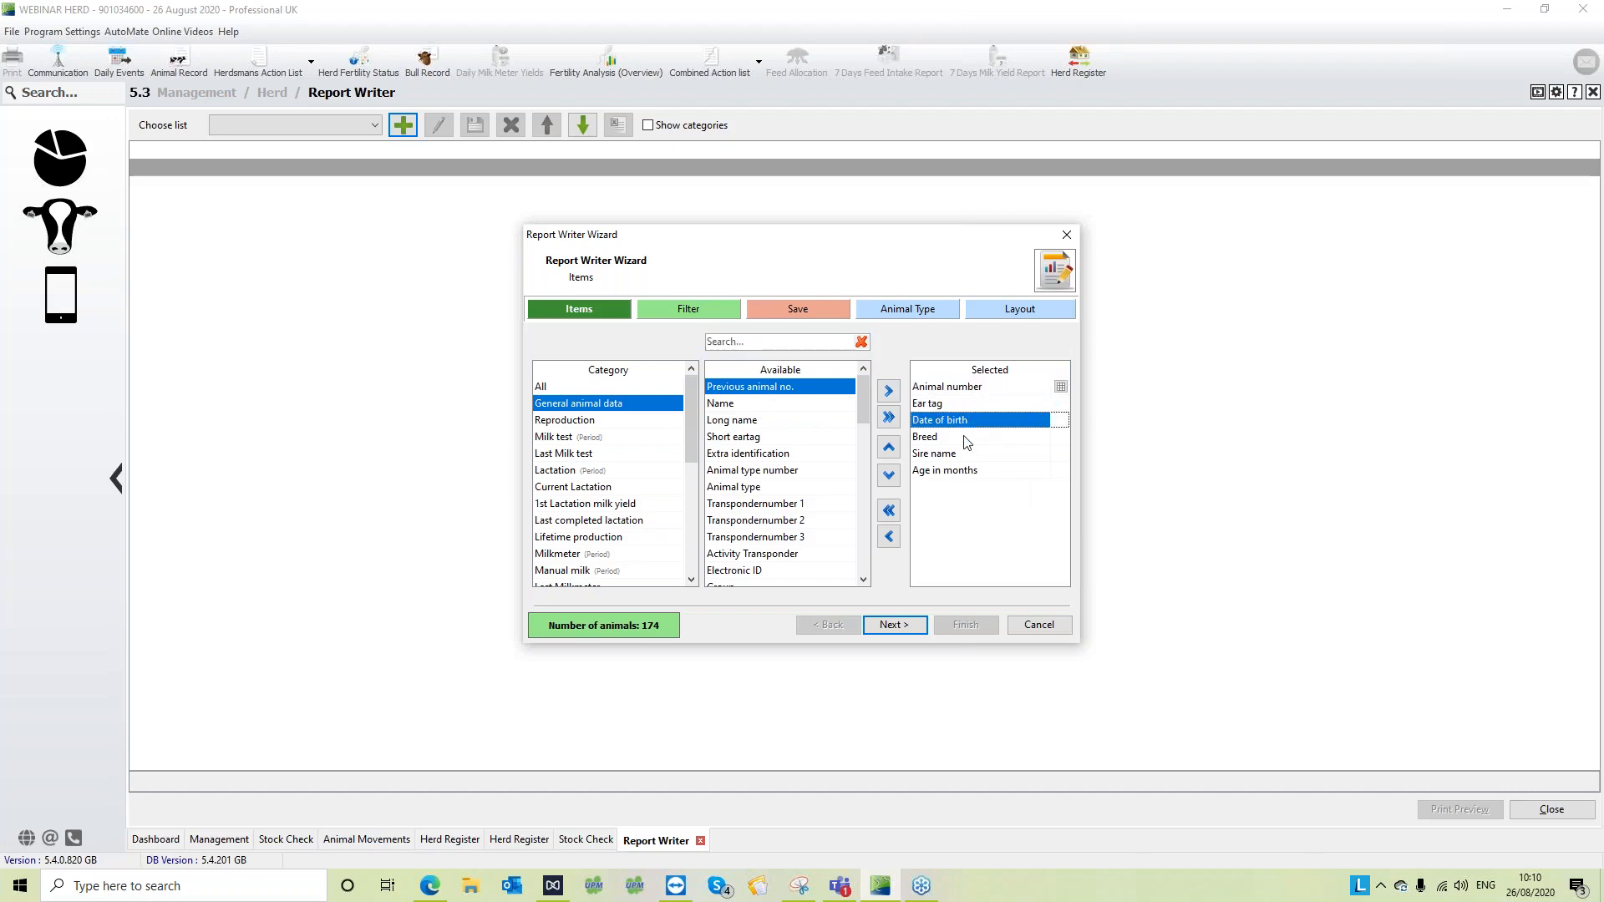
click(966, 437)
click(965, 454)
click(965, 471)
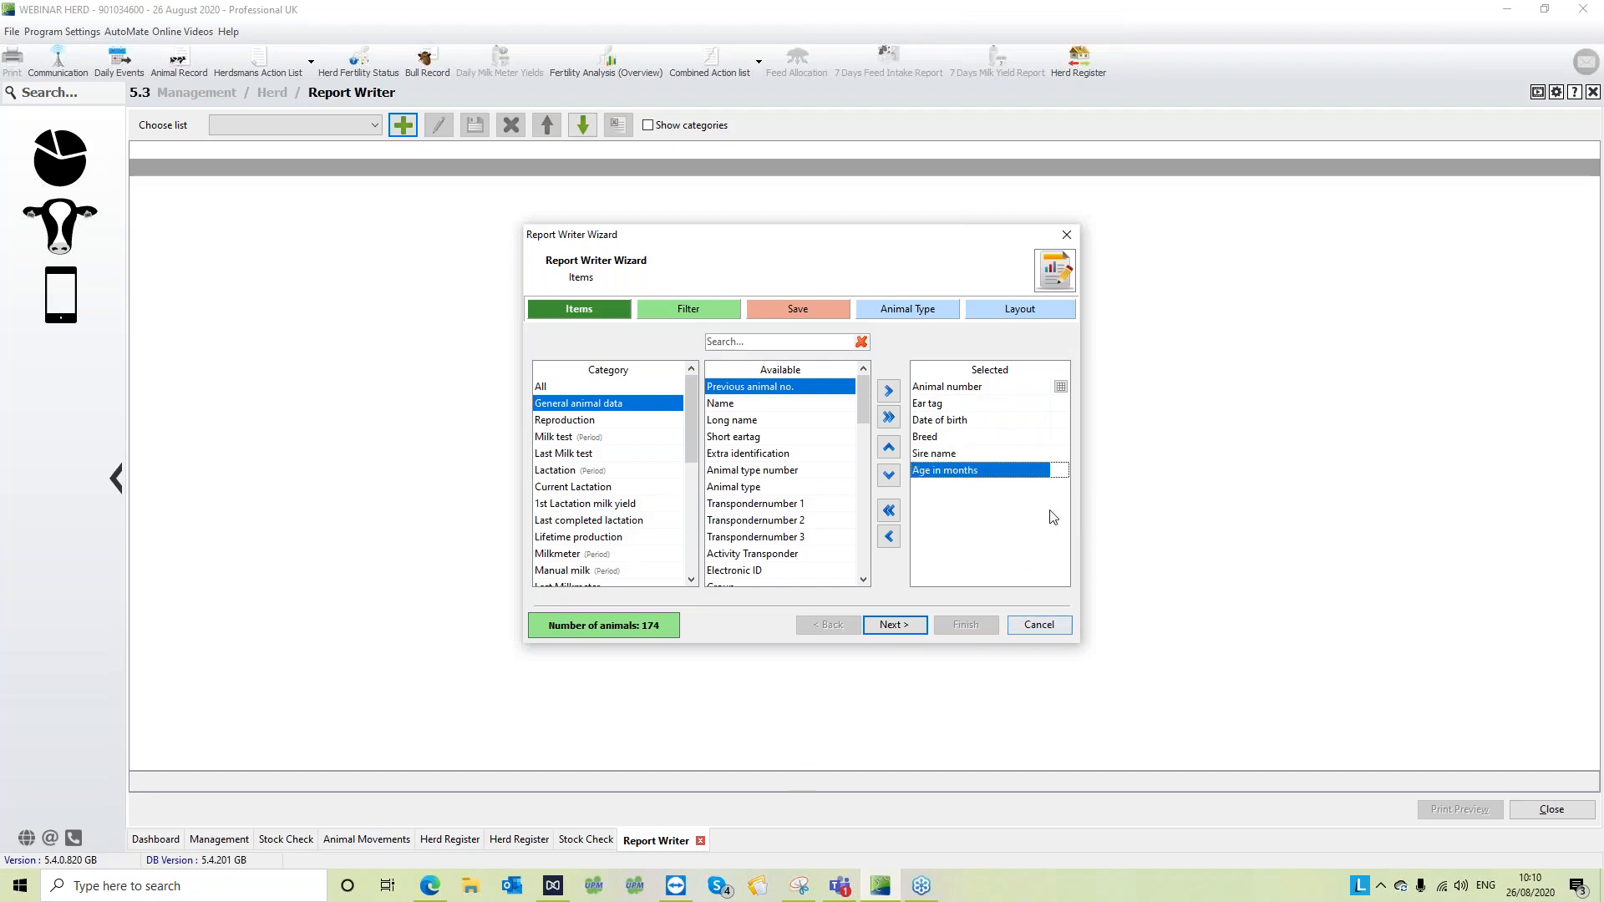
- Try reordering the selected items by moving Ear tag up and Animal number down, and return Animal number to first place
click(971, 405)
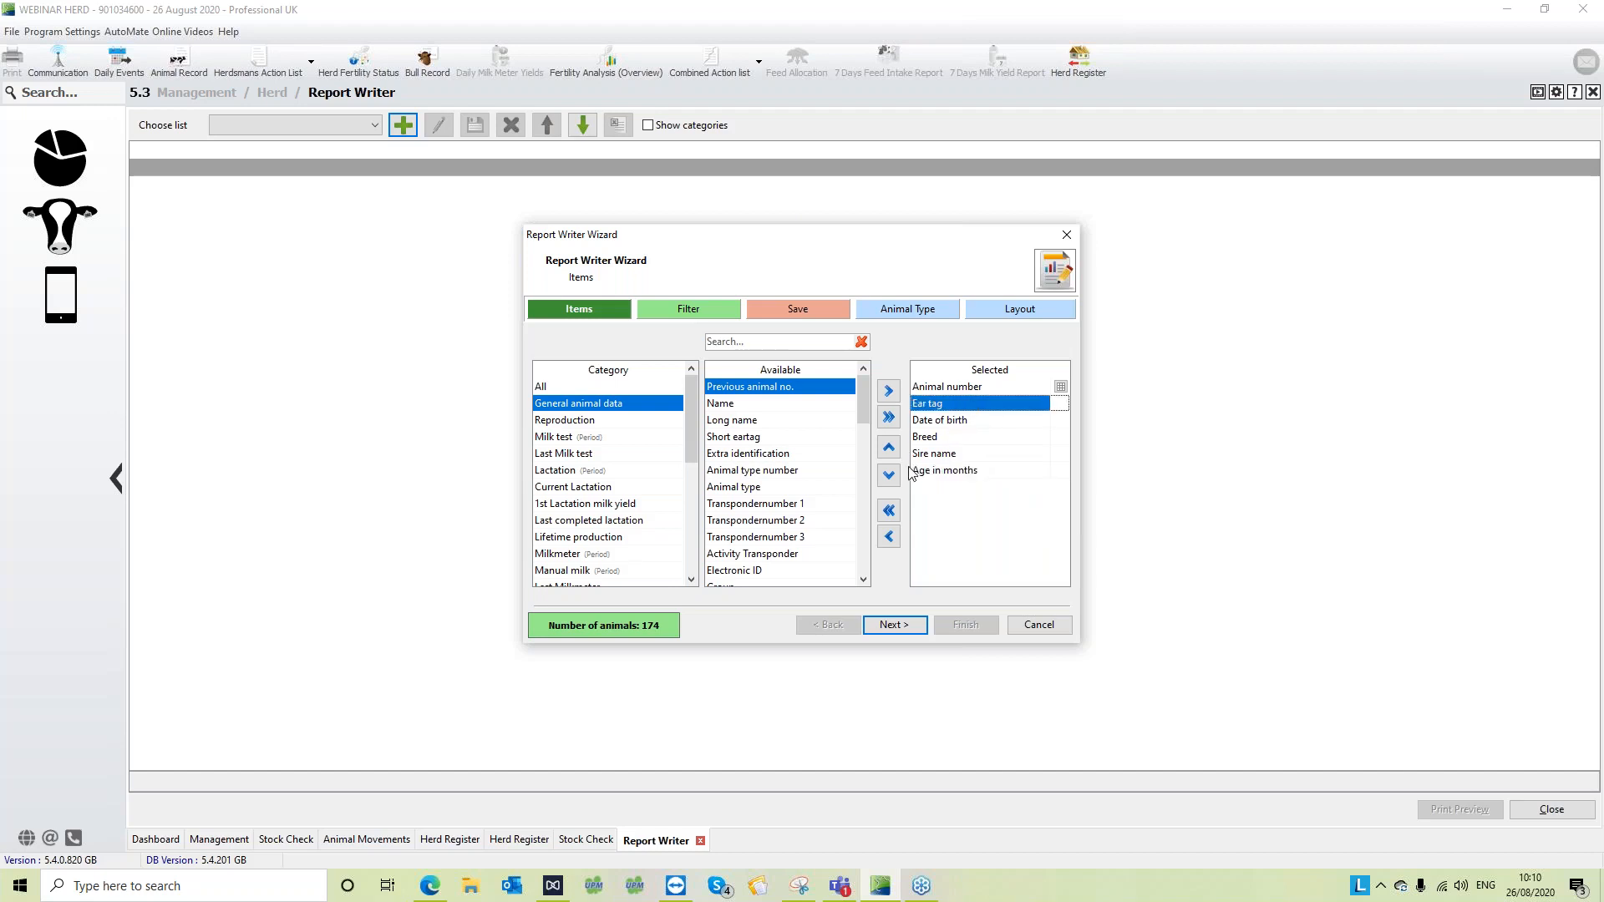
click(889, 448)
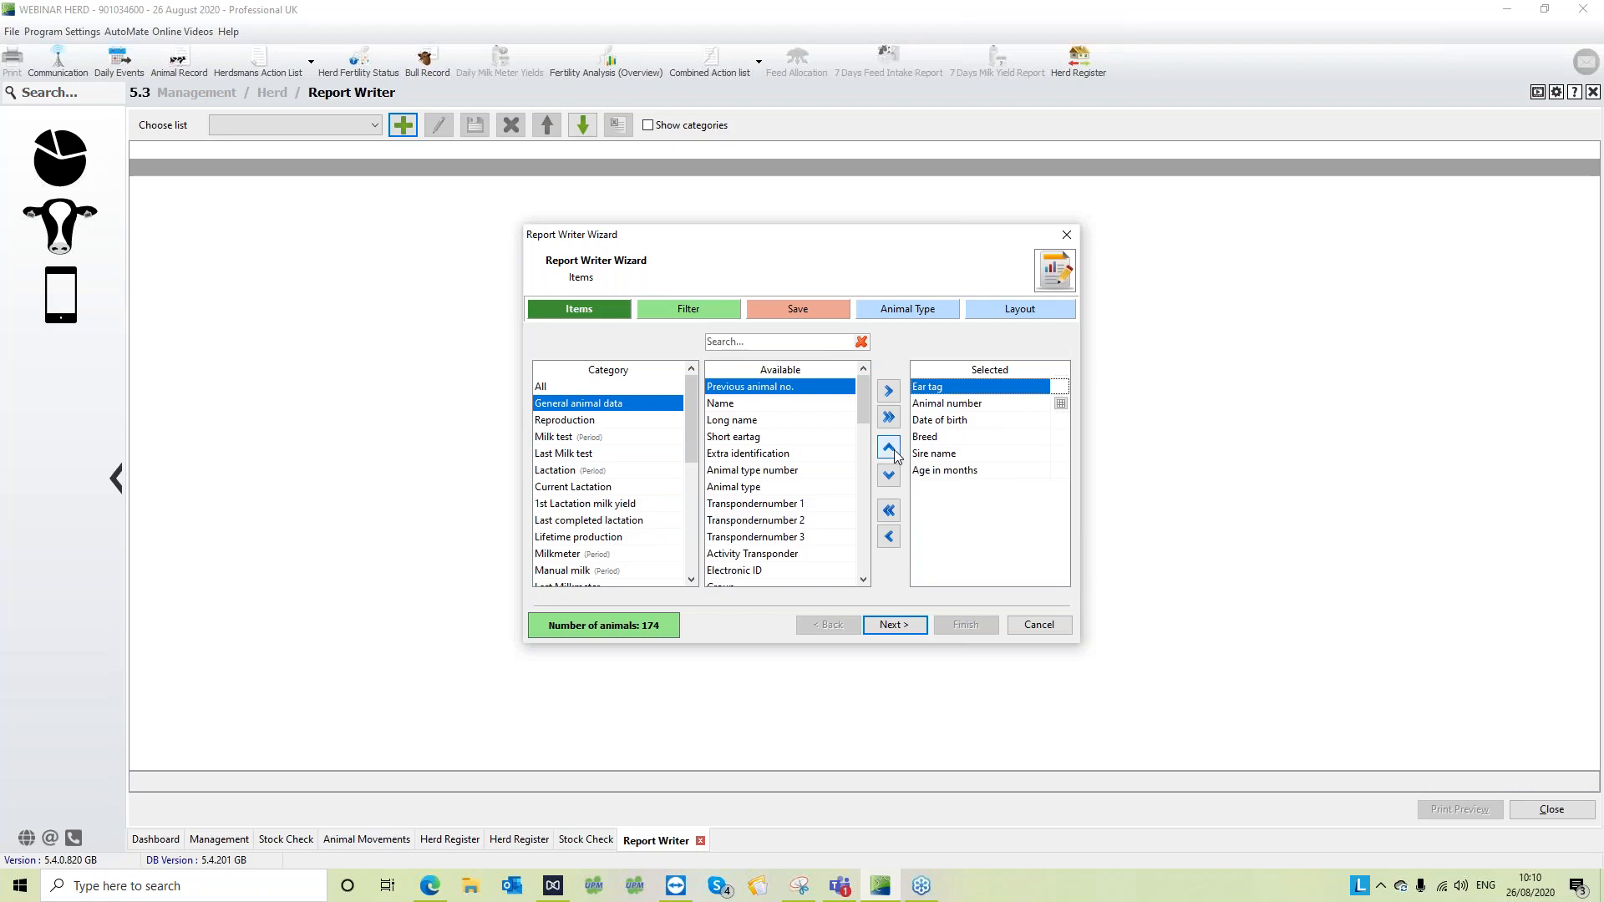
click(970, 404)
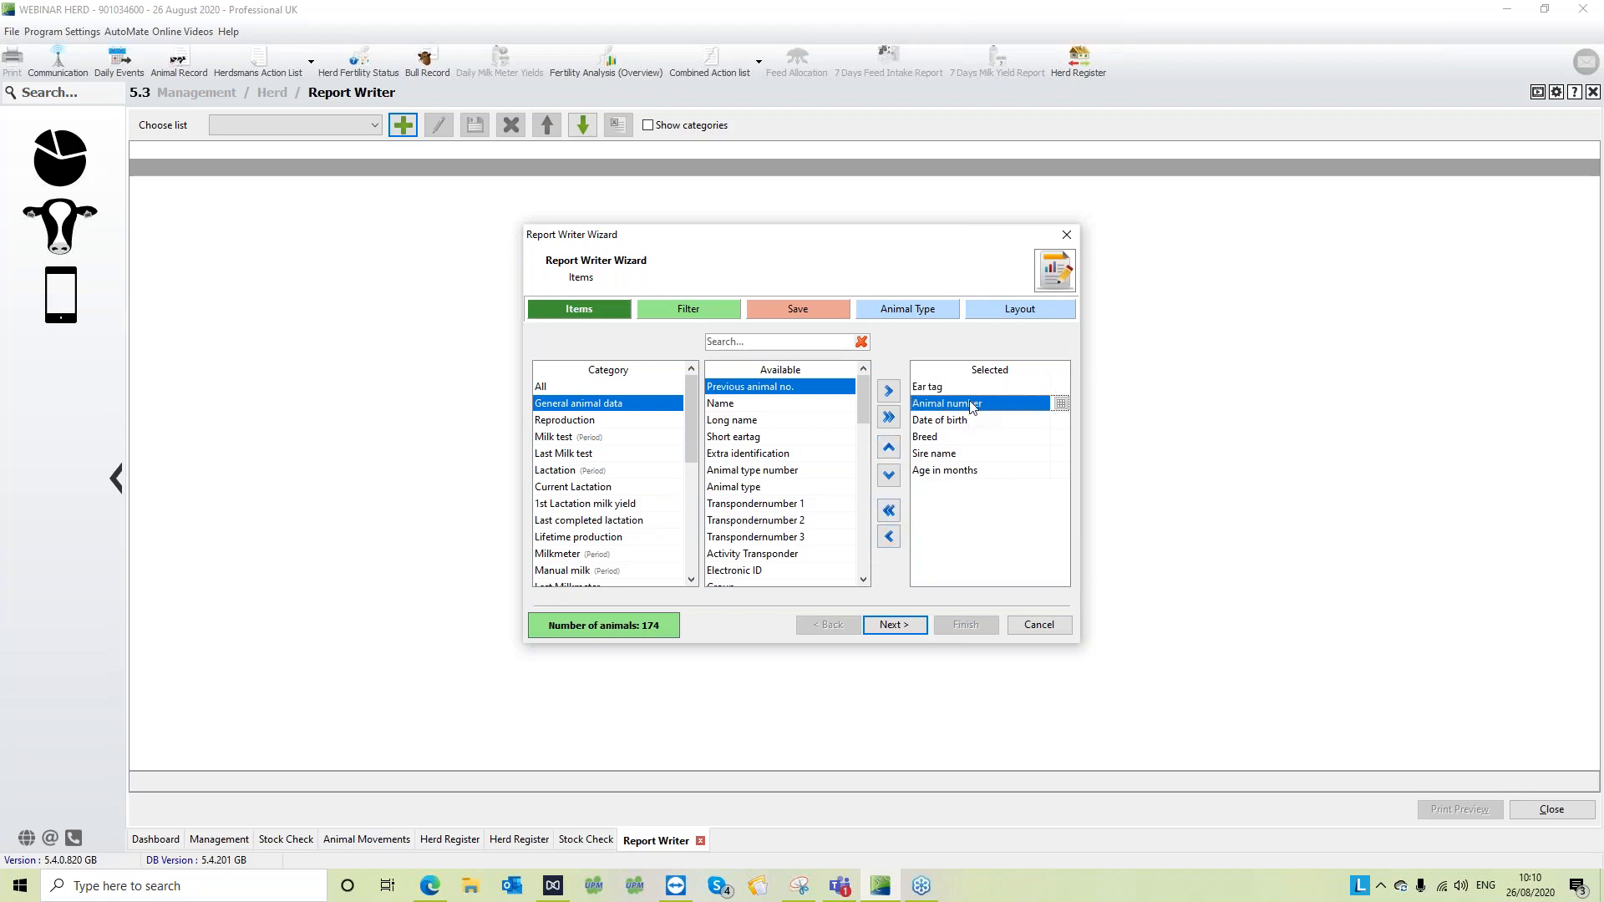
click(890, 474)
click(890, 475)
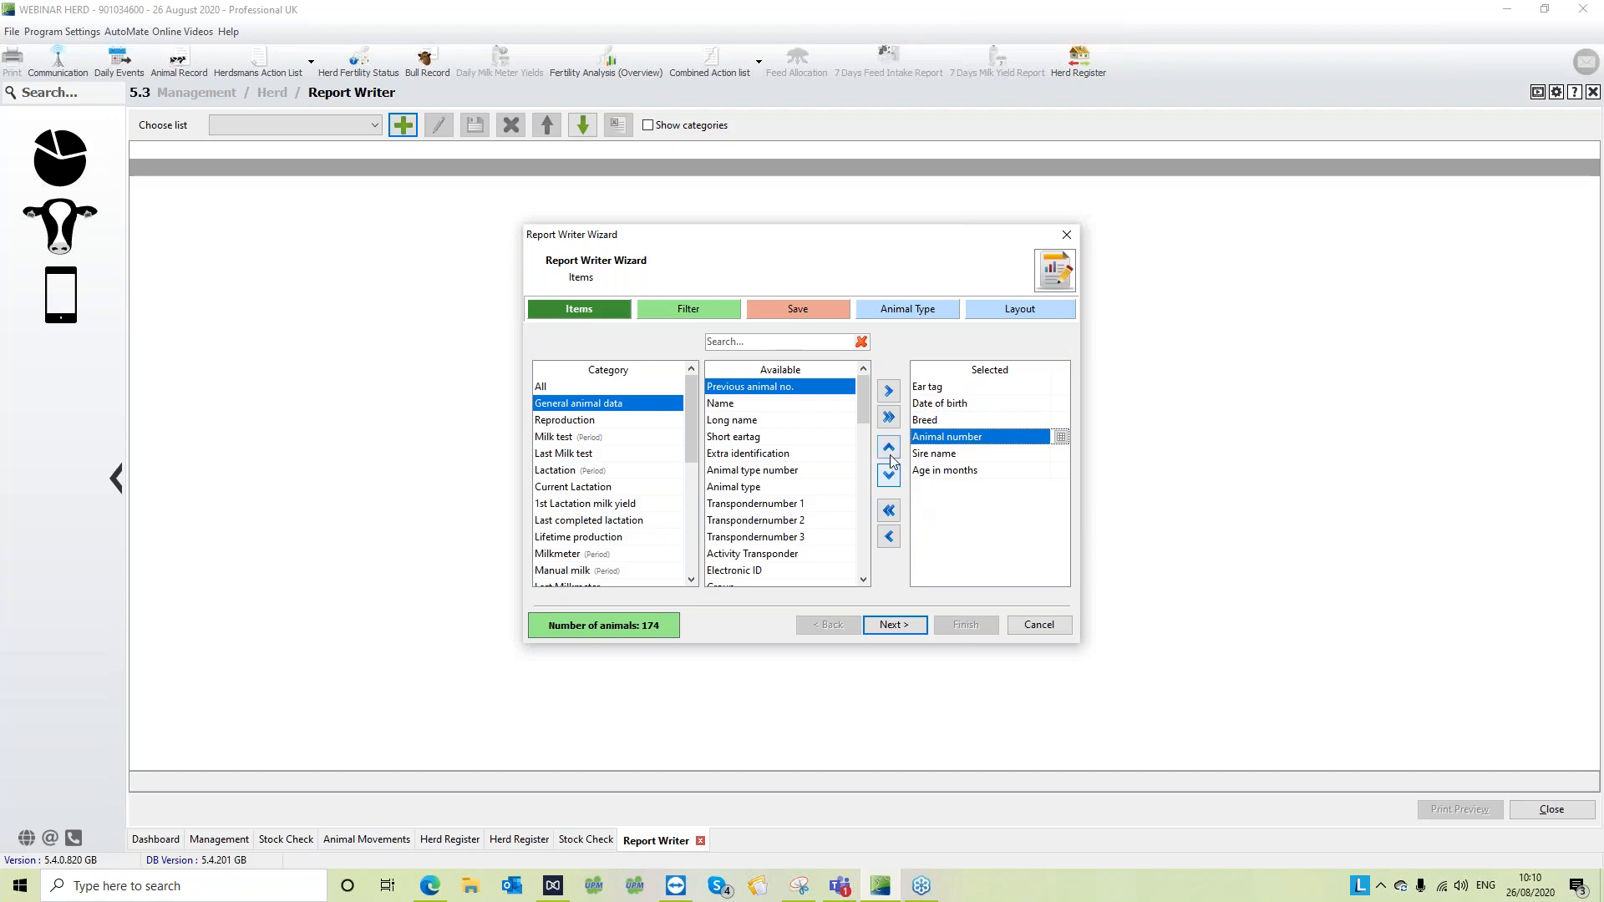
click(889, 451)
click(890, 451)
click(890, 451)
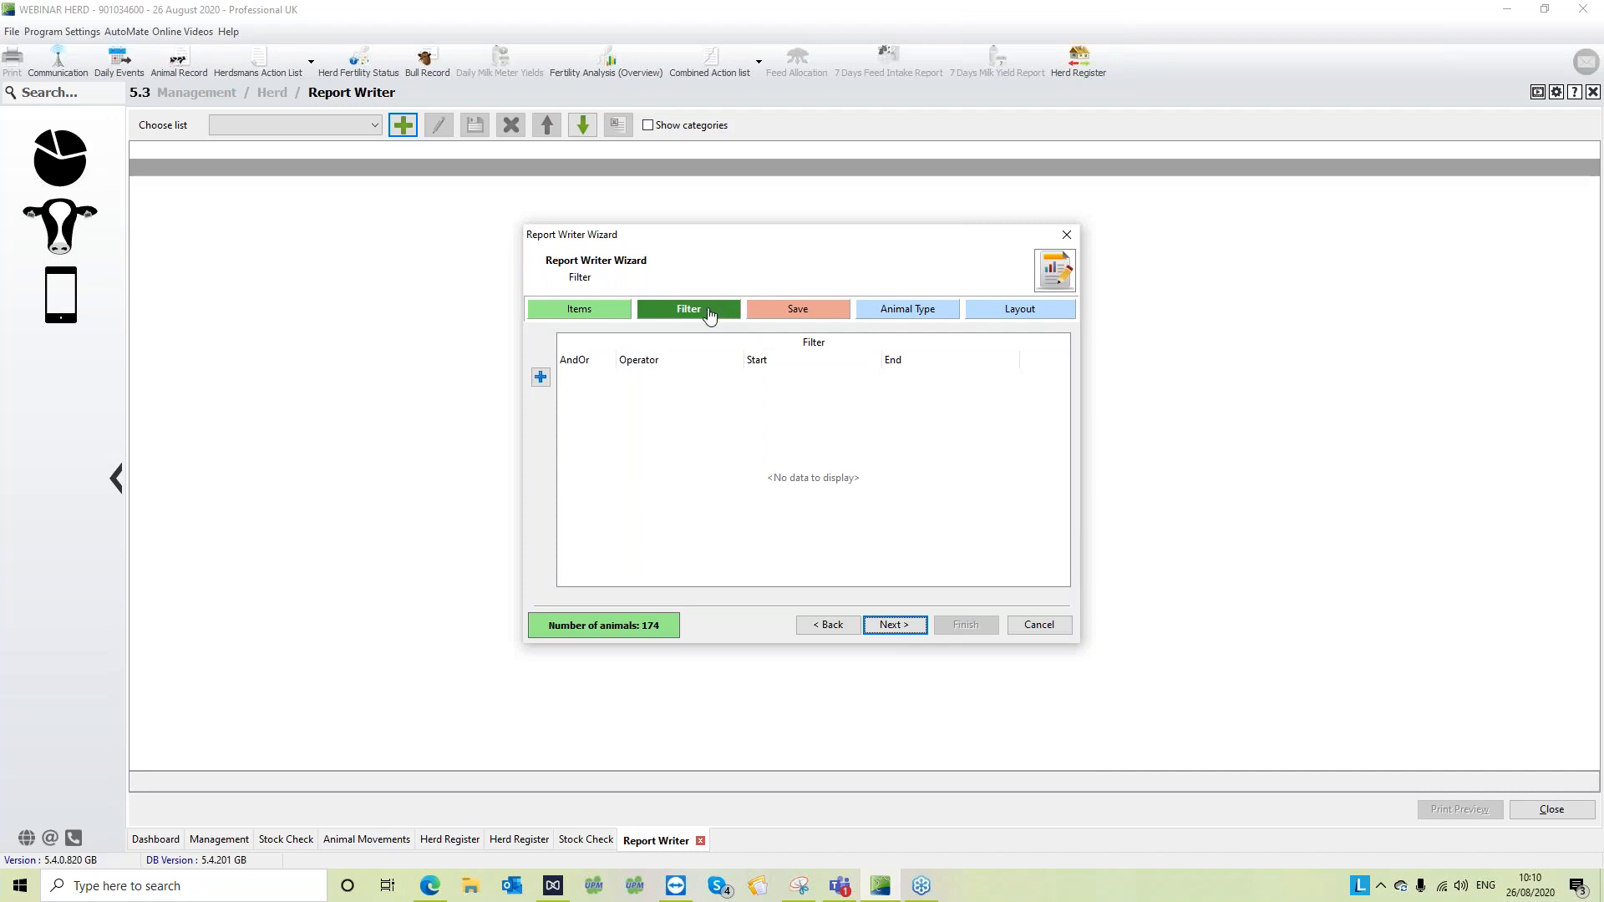
- Add a filter on Age in months to the report, finding the item with the search text "mon"
click(592, 313)
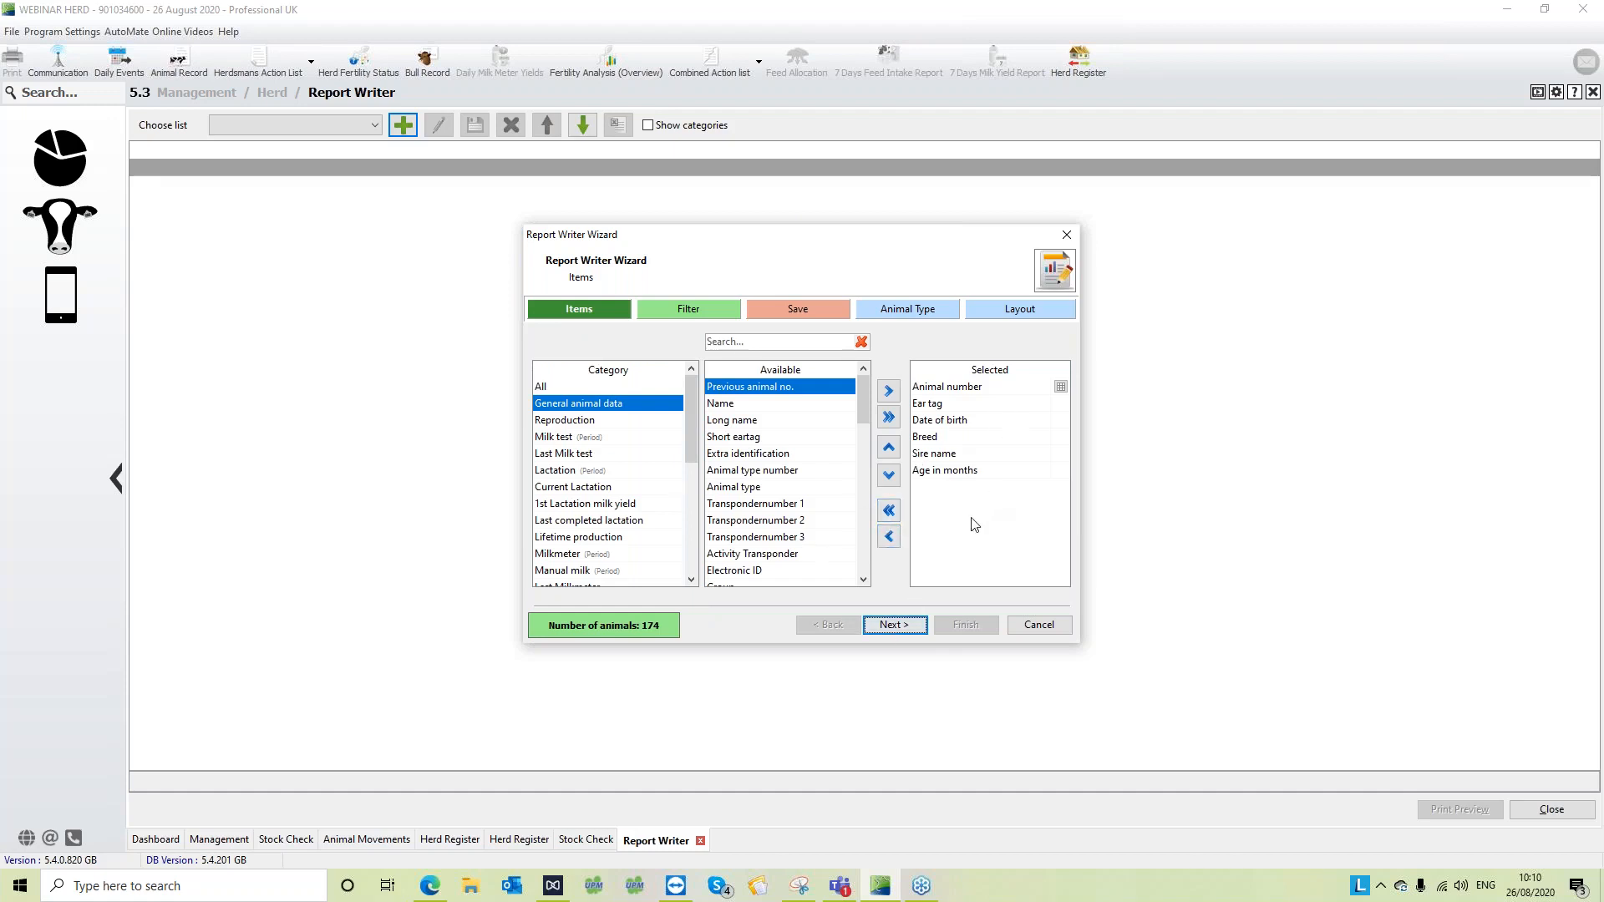
click(981, 473)
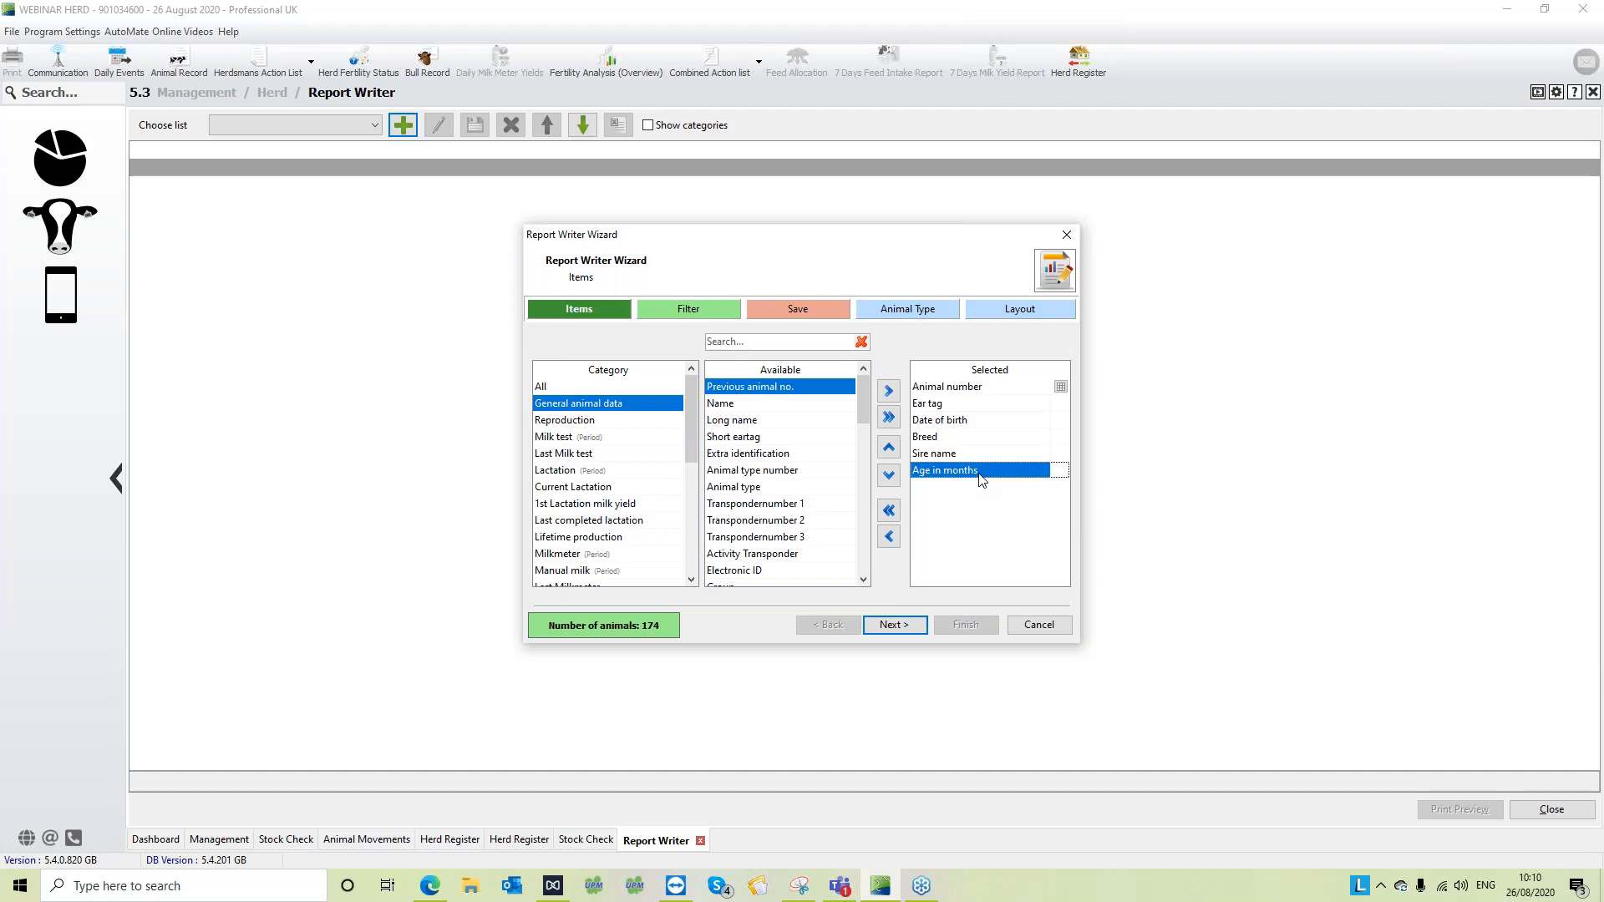
click(896, 626)
click(541, 377)
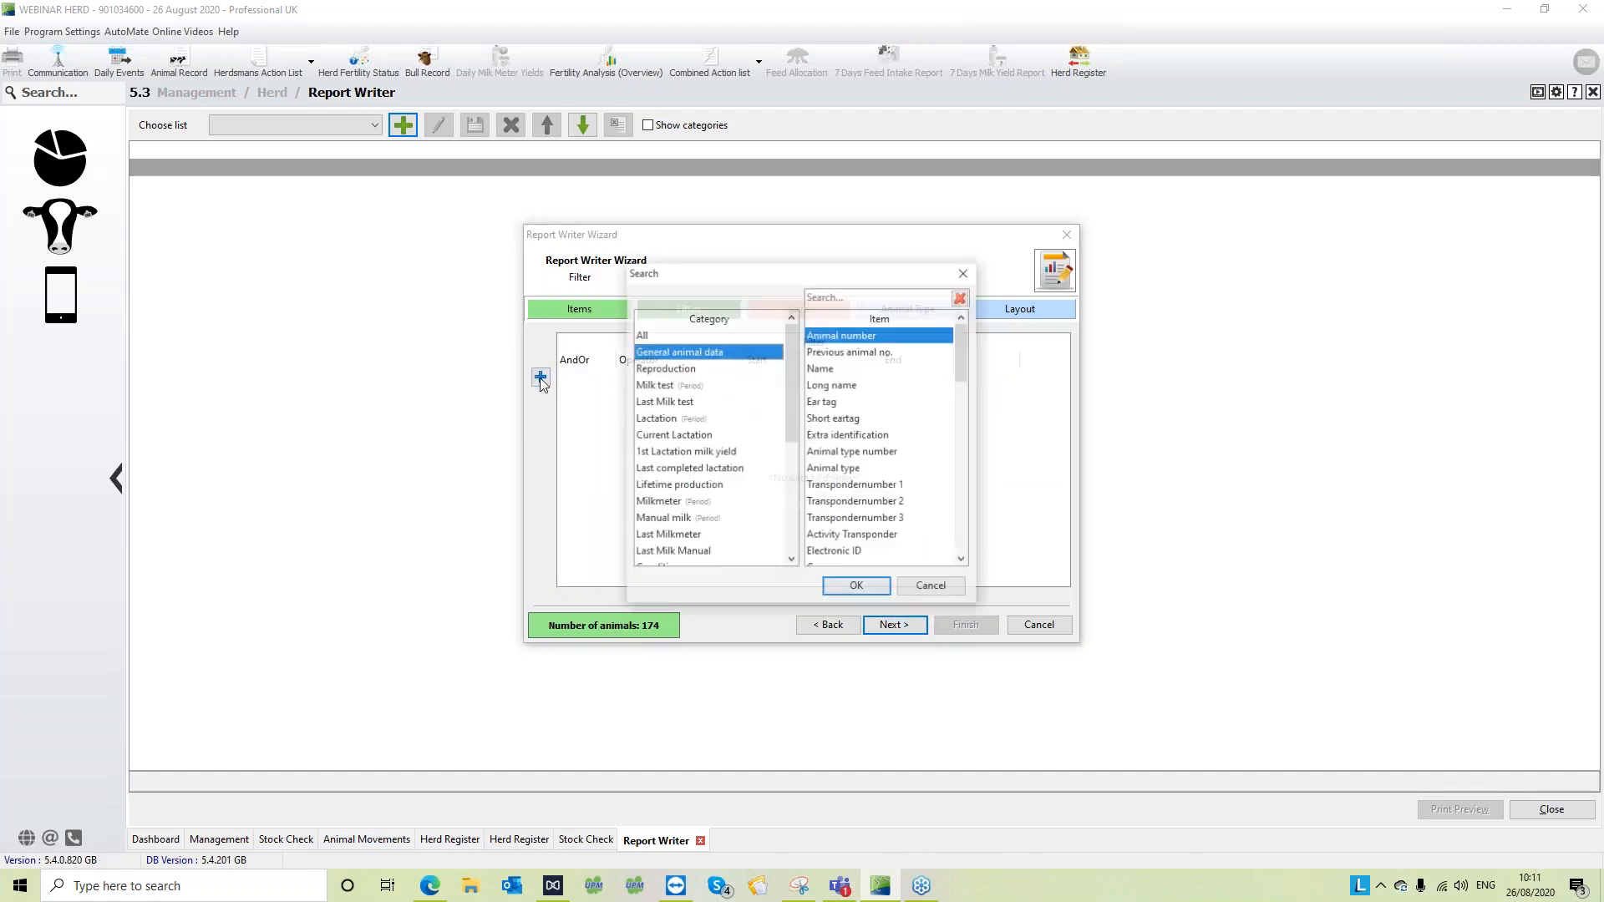
click(896, 297)
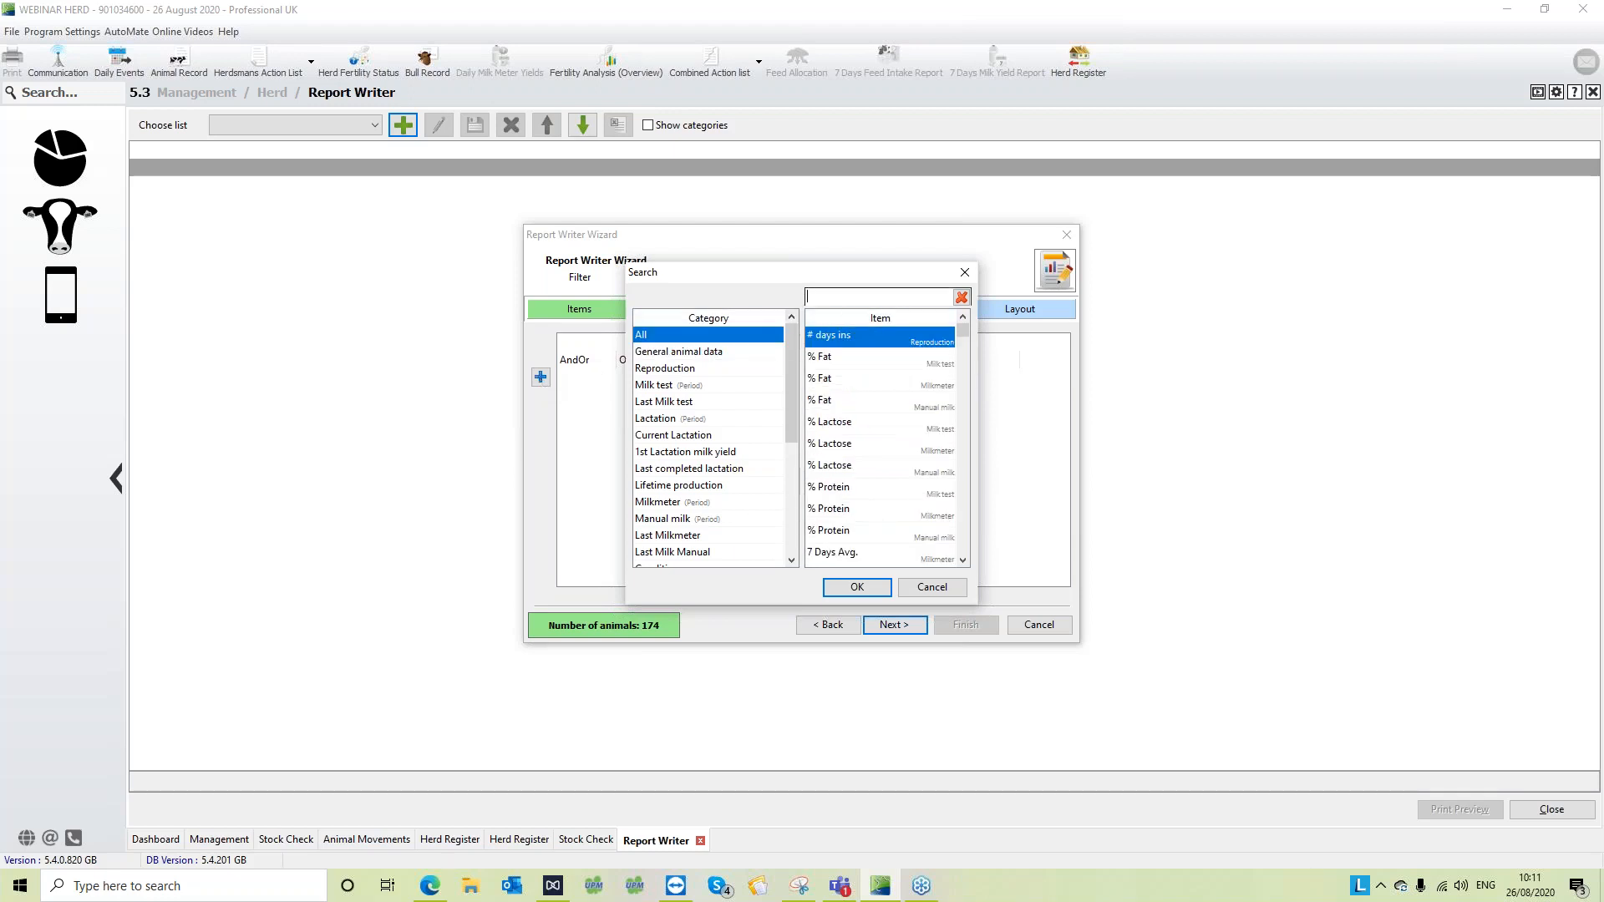
text(mon)
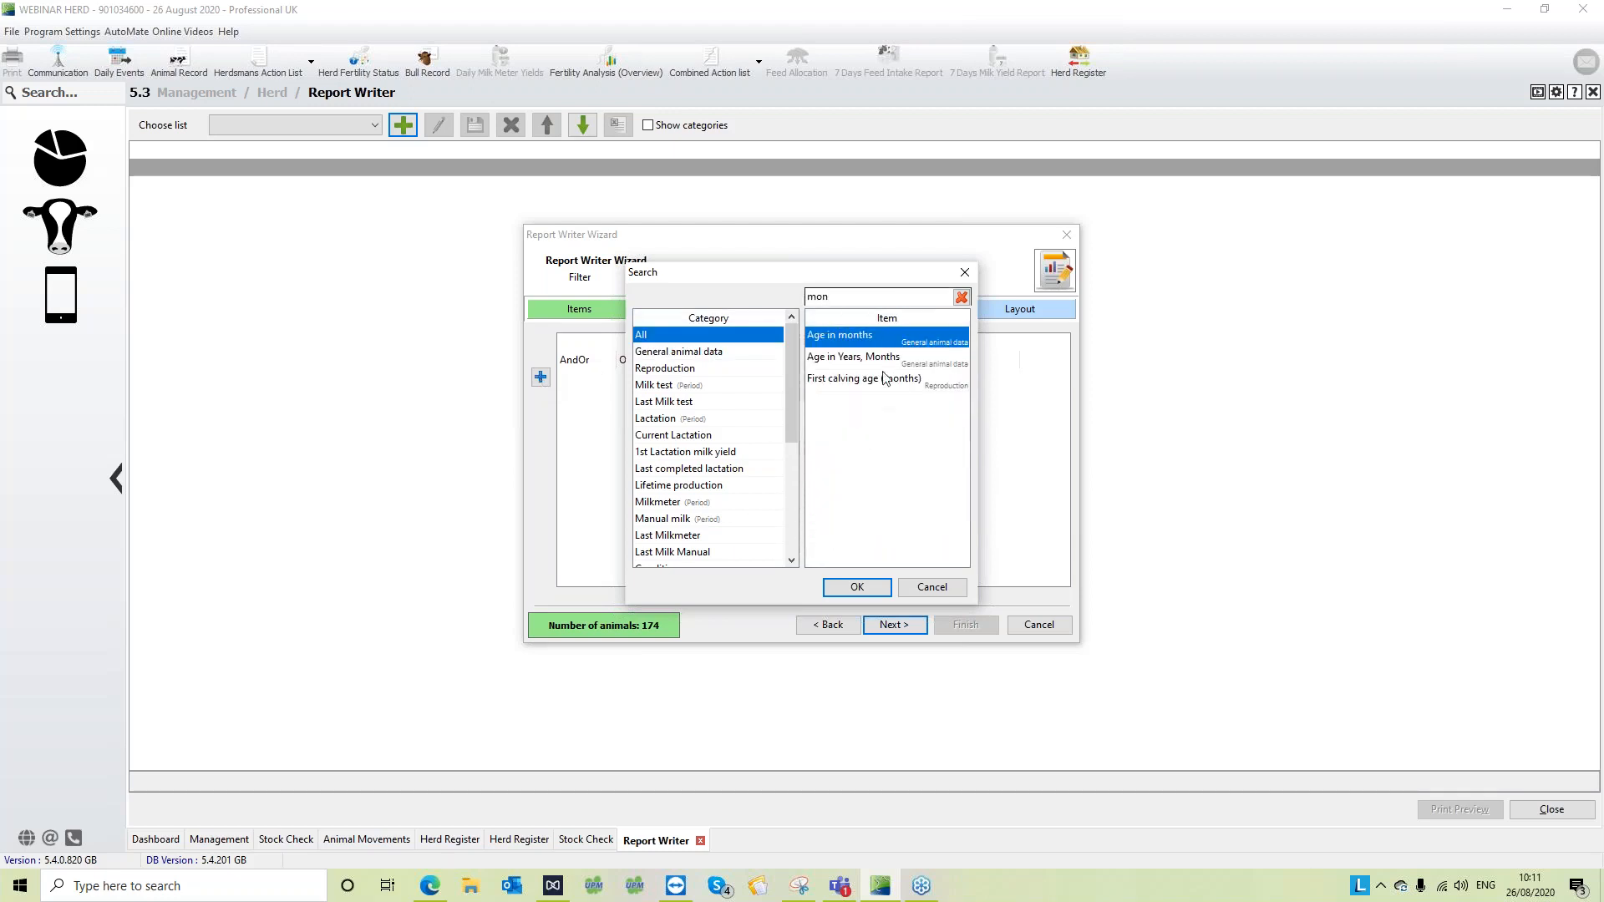
click(857, 588)
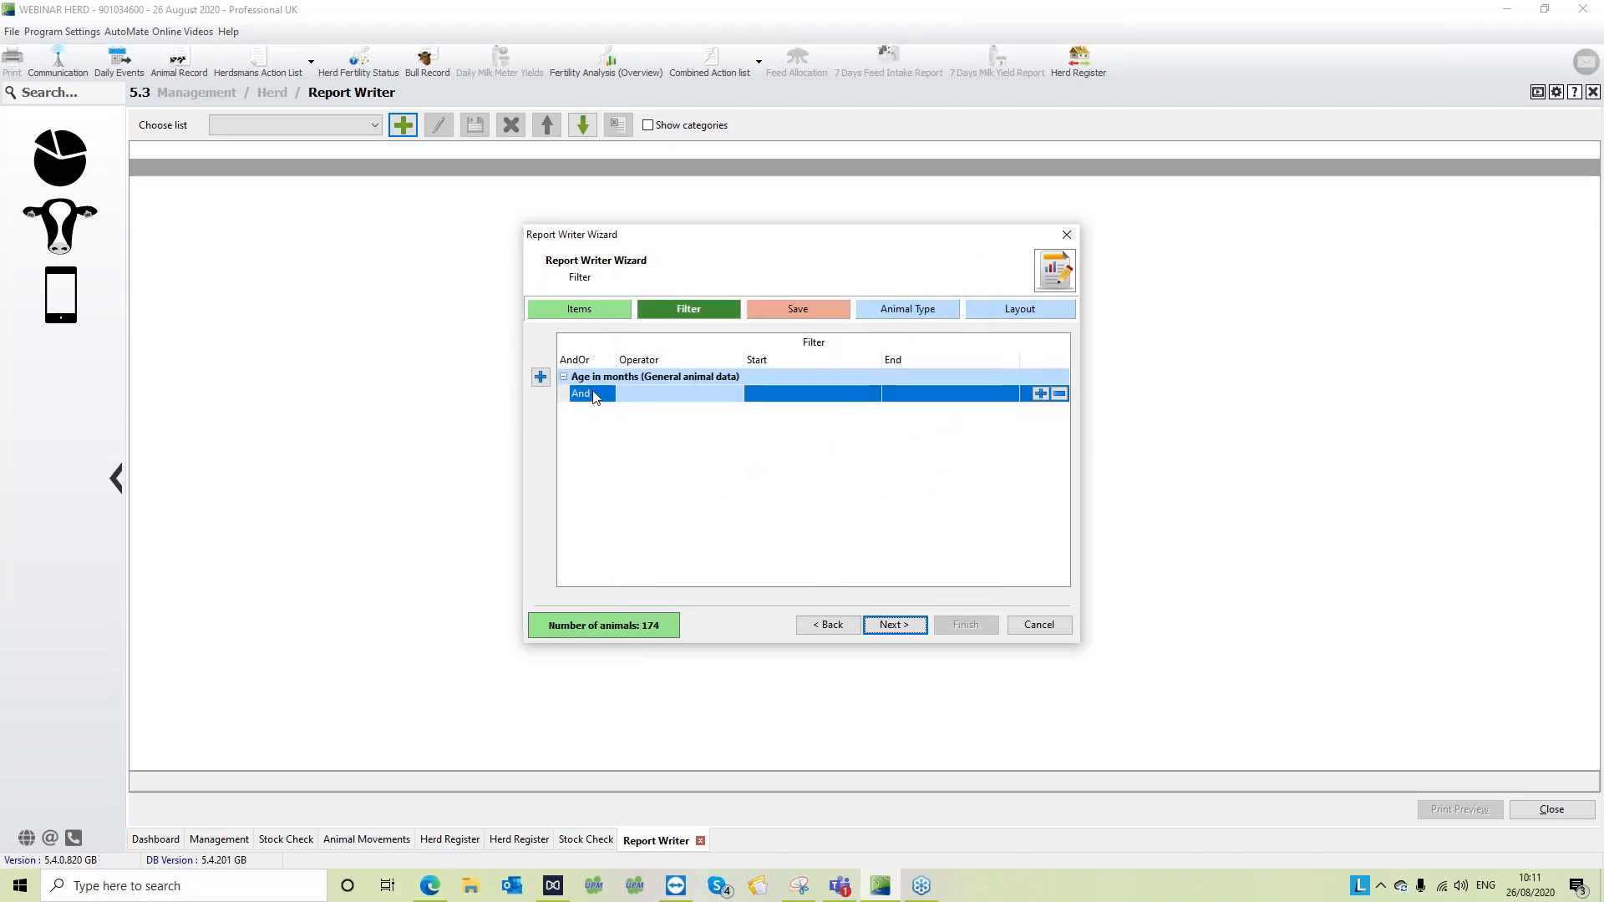
- Set the Age in months filter to Equal or lower than 7
click(696, 395)
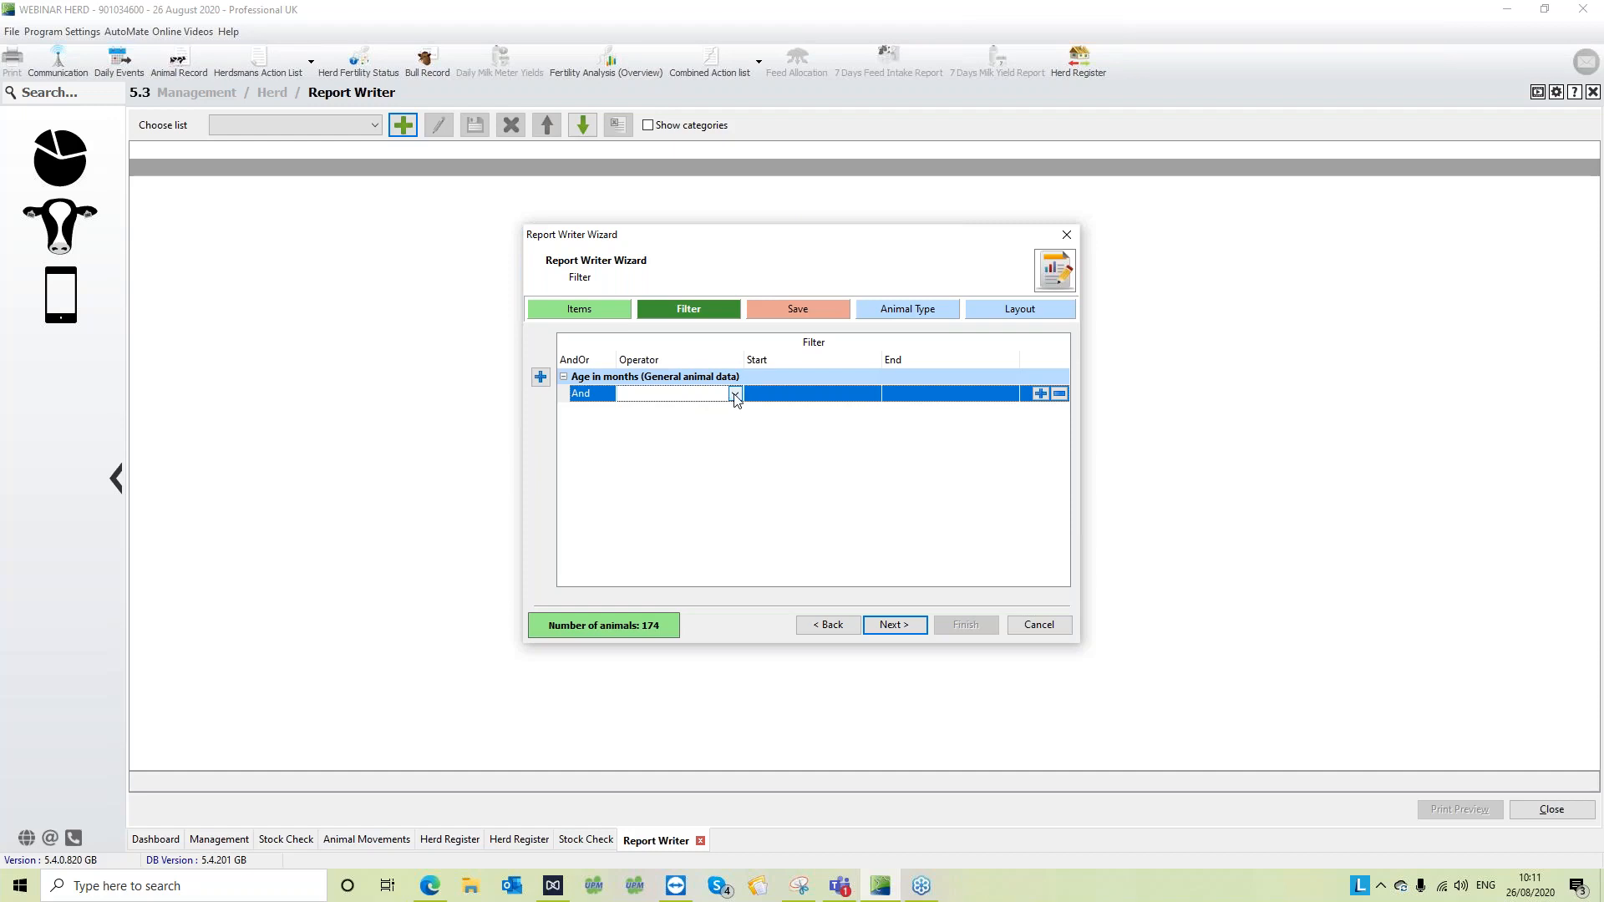
click(735, 394)
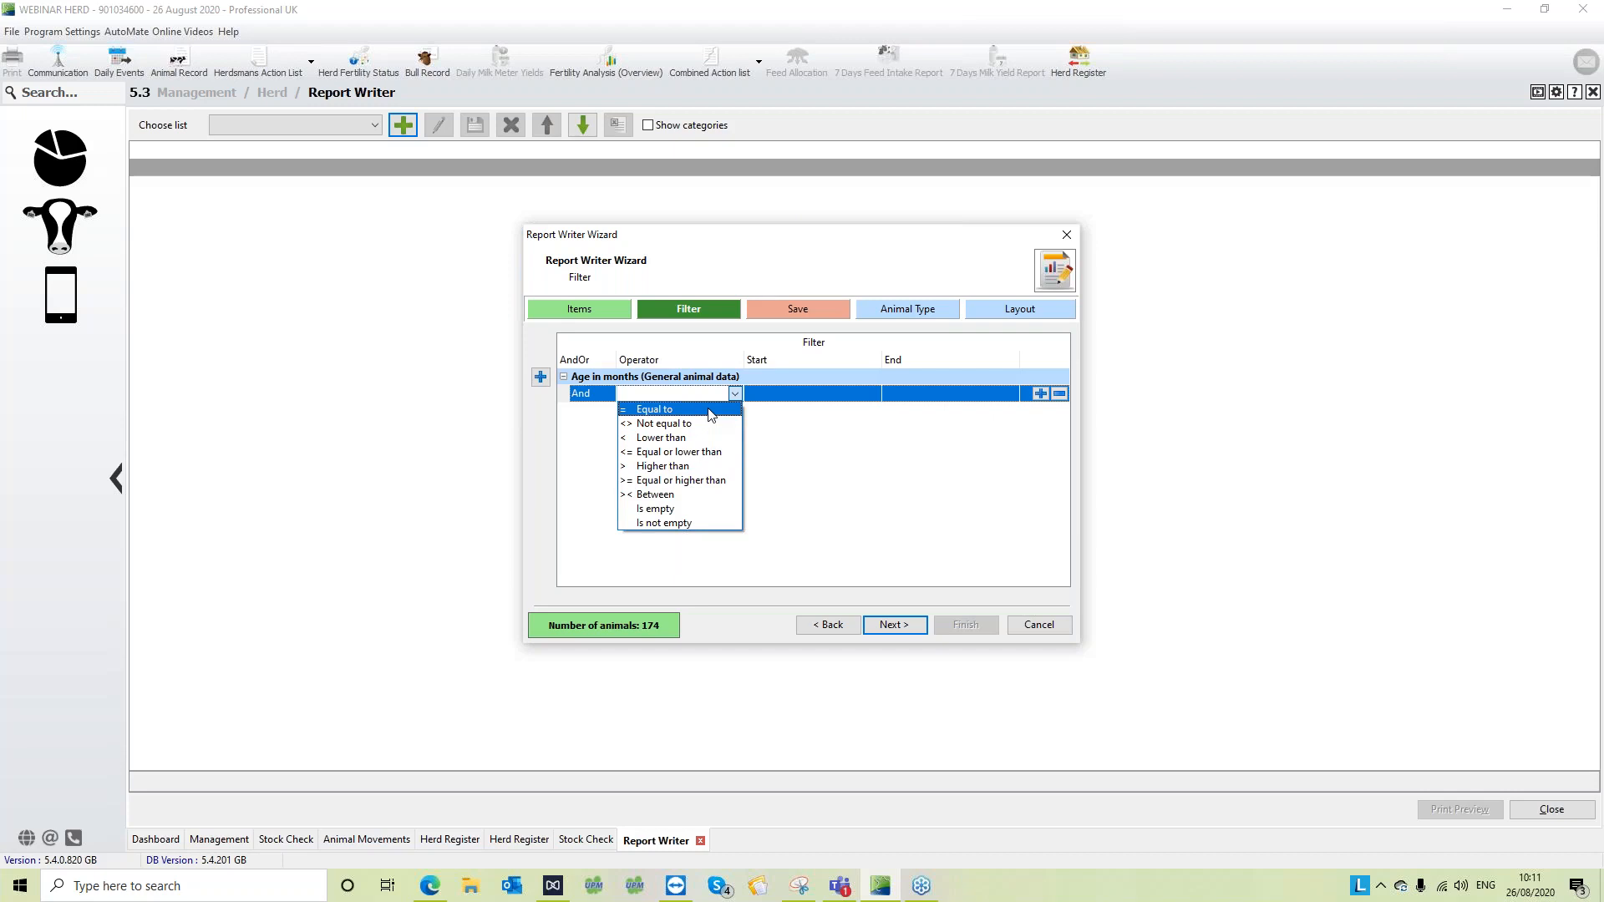
click(699, 457)
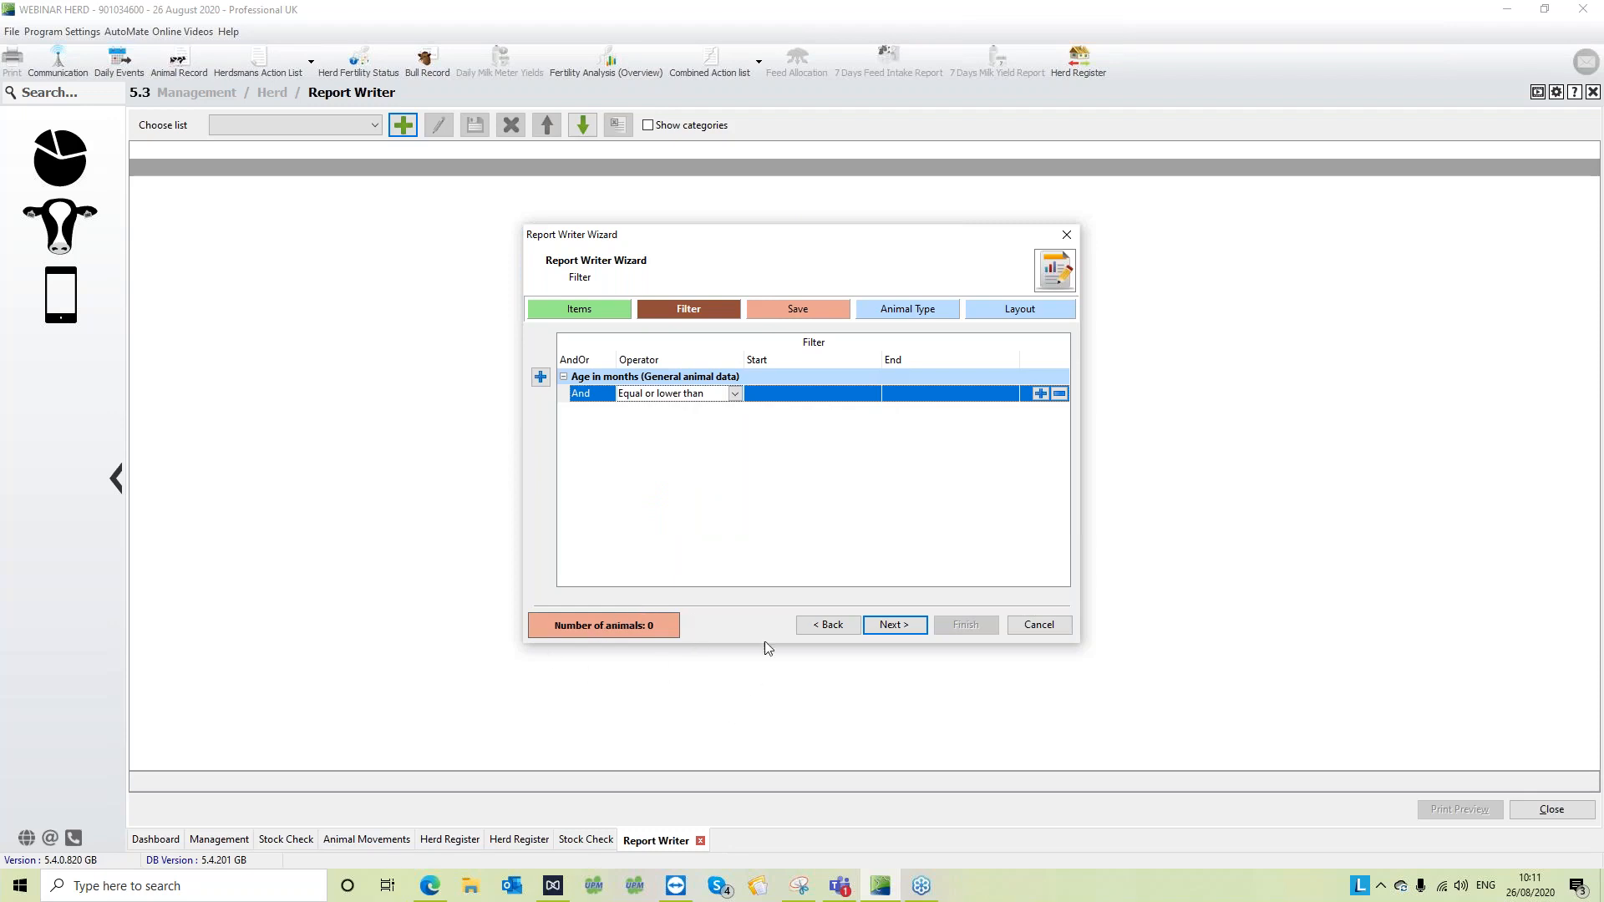
click(816, 393)
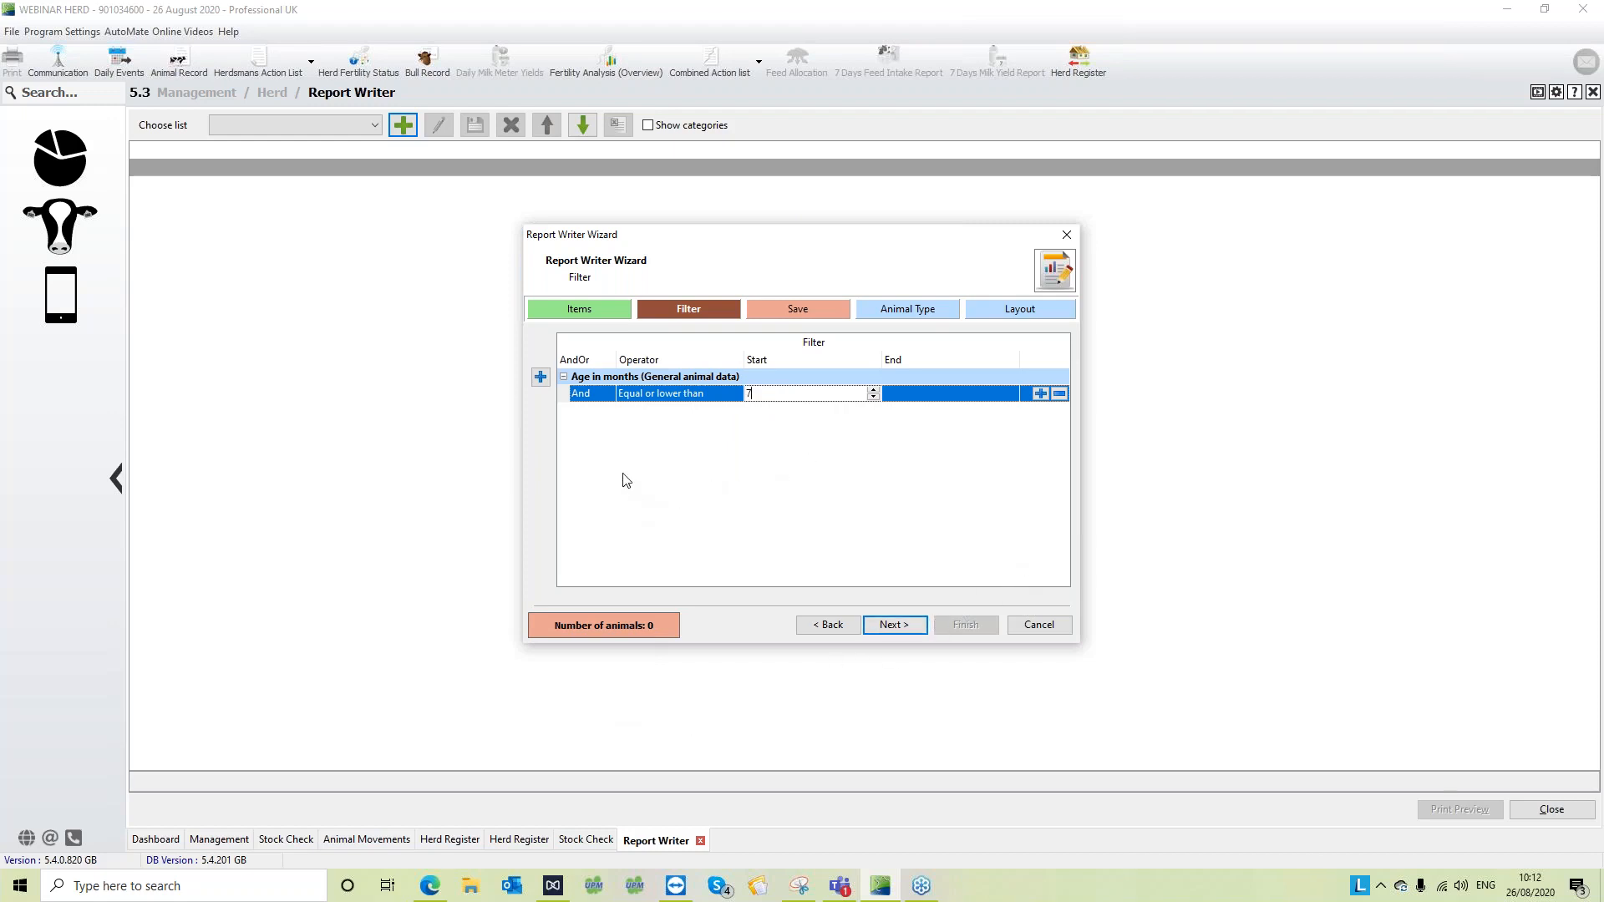
- Add a second filter on Sex, finding the item with the search text "sex"
click(541, 378)
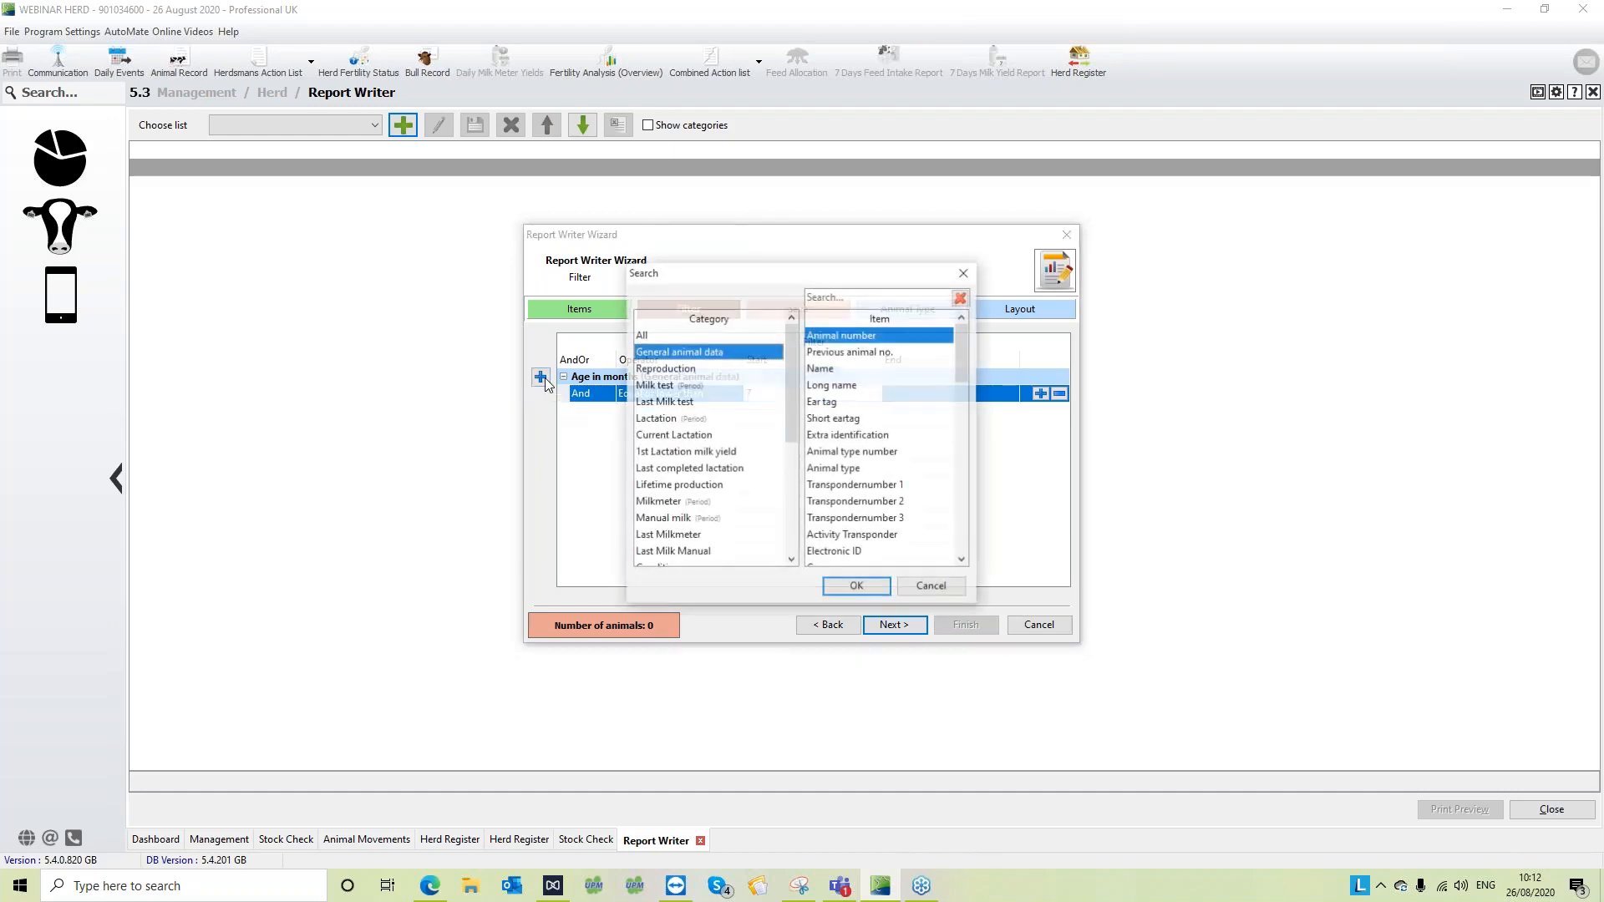
click(870, 297)
text(se)
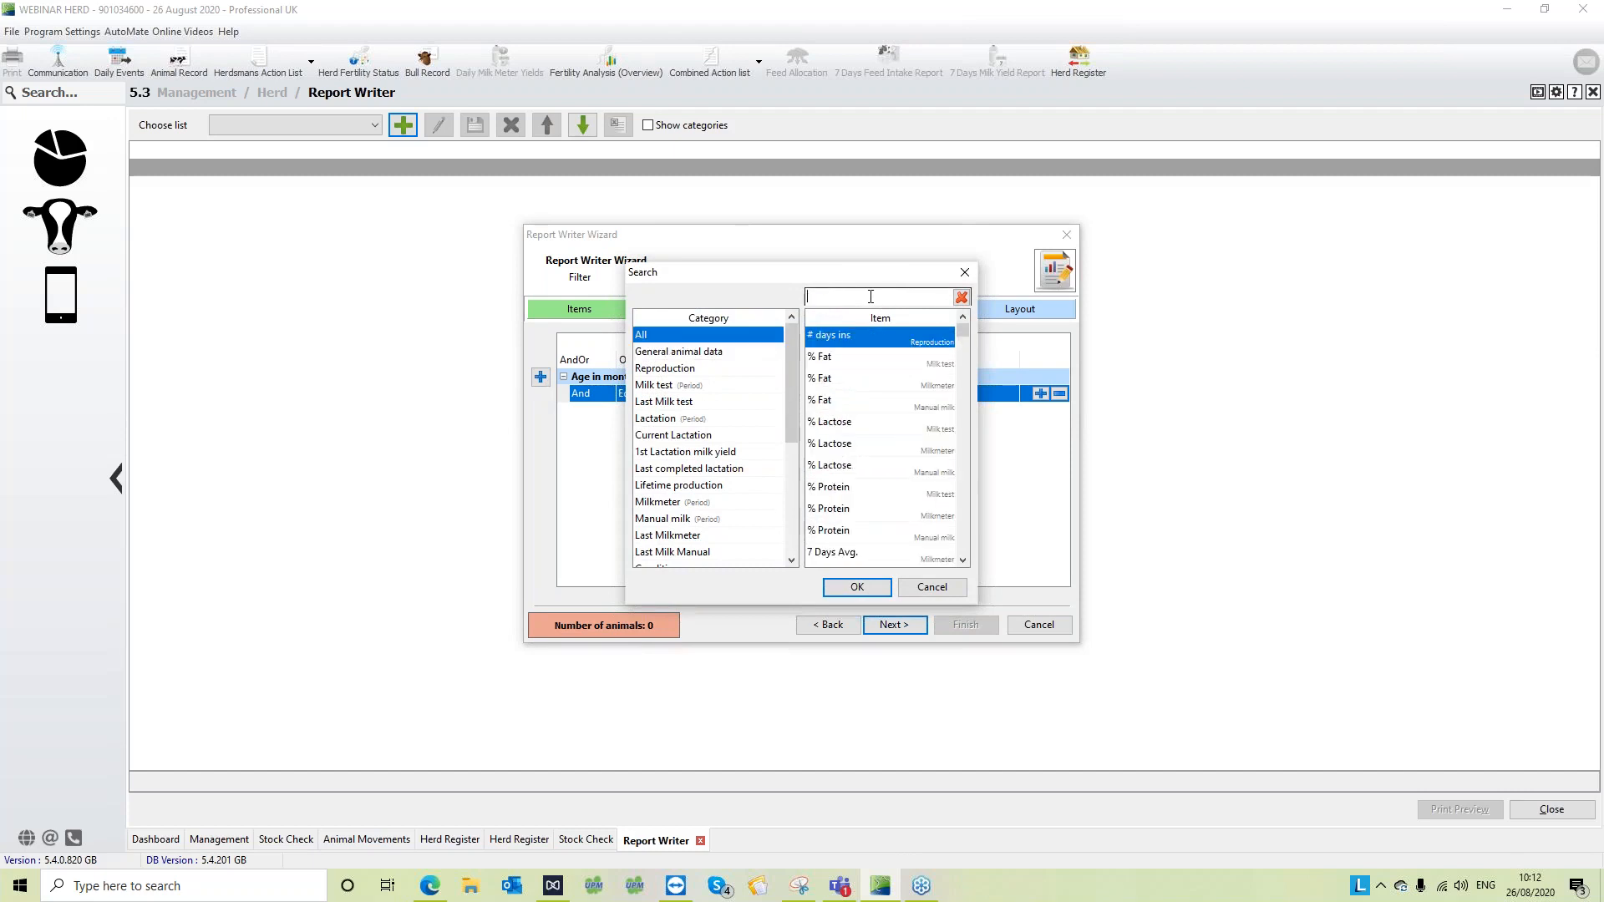
text(x)
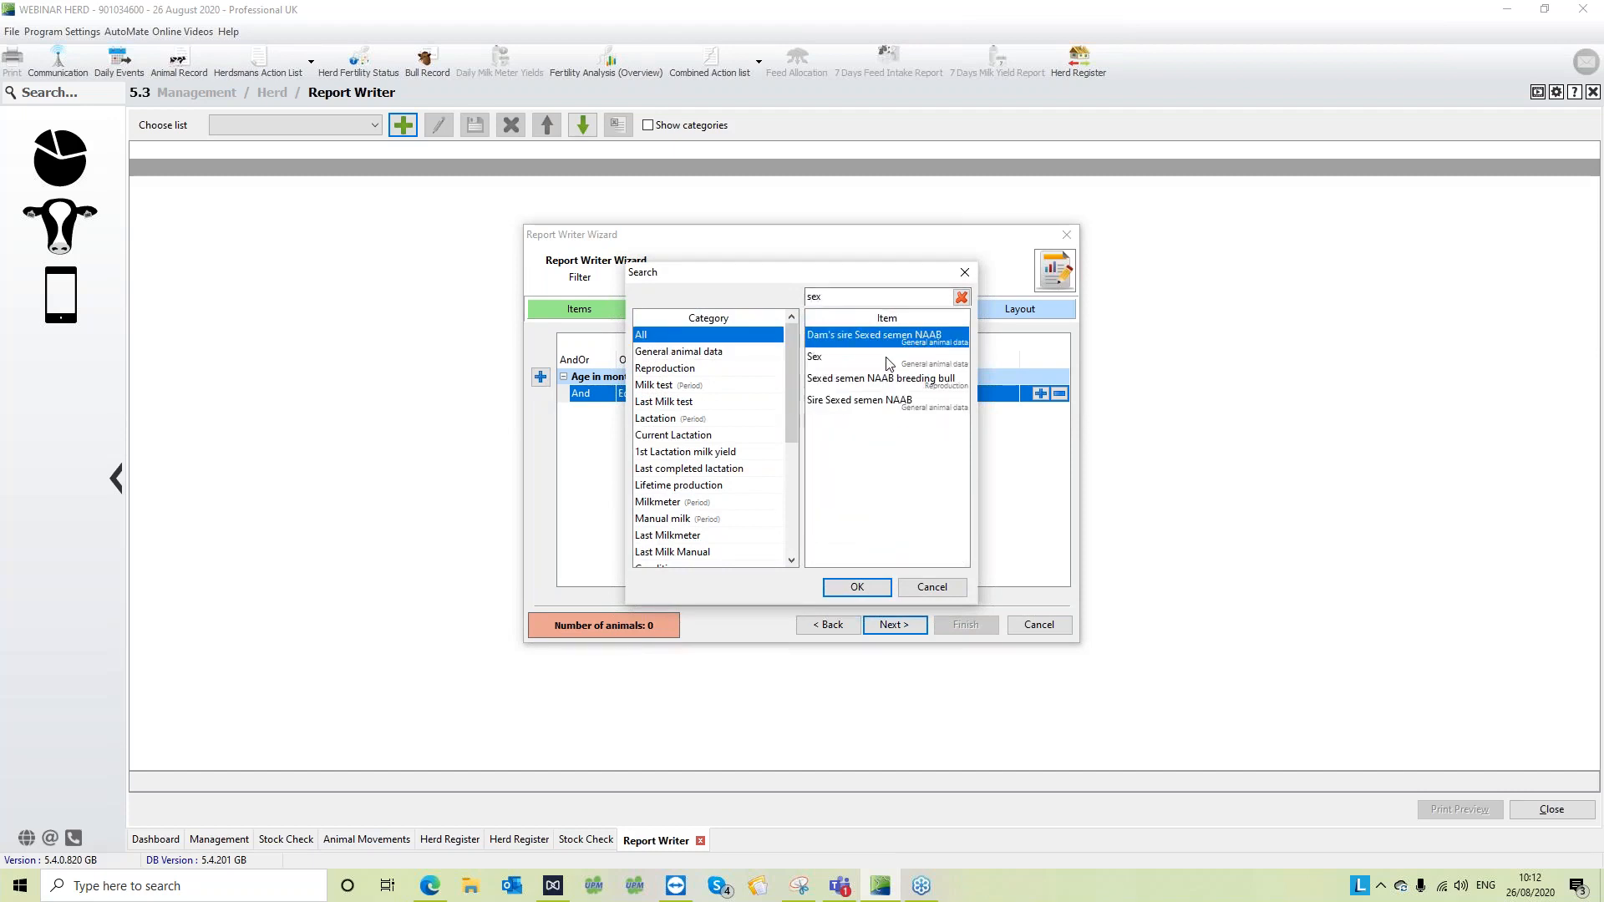
click(890, 360)
click(858, 580)
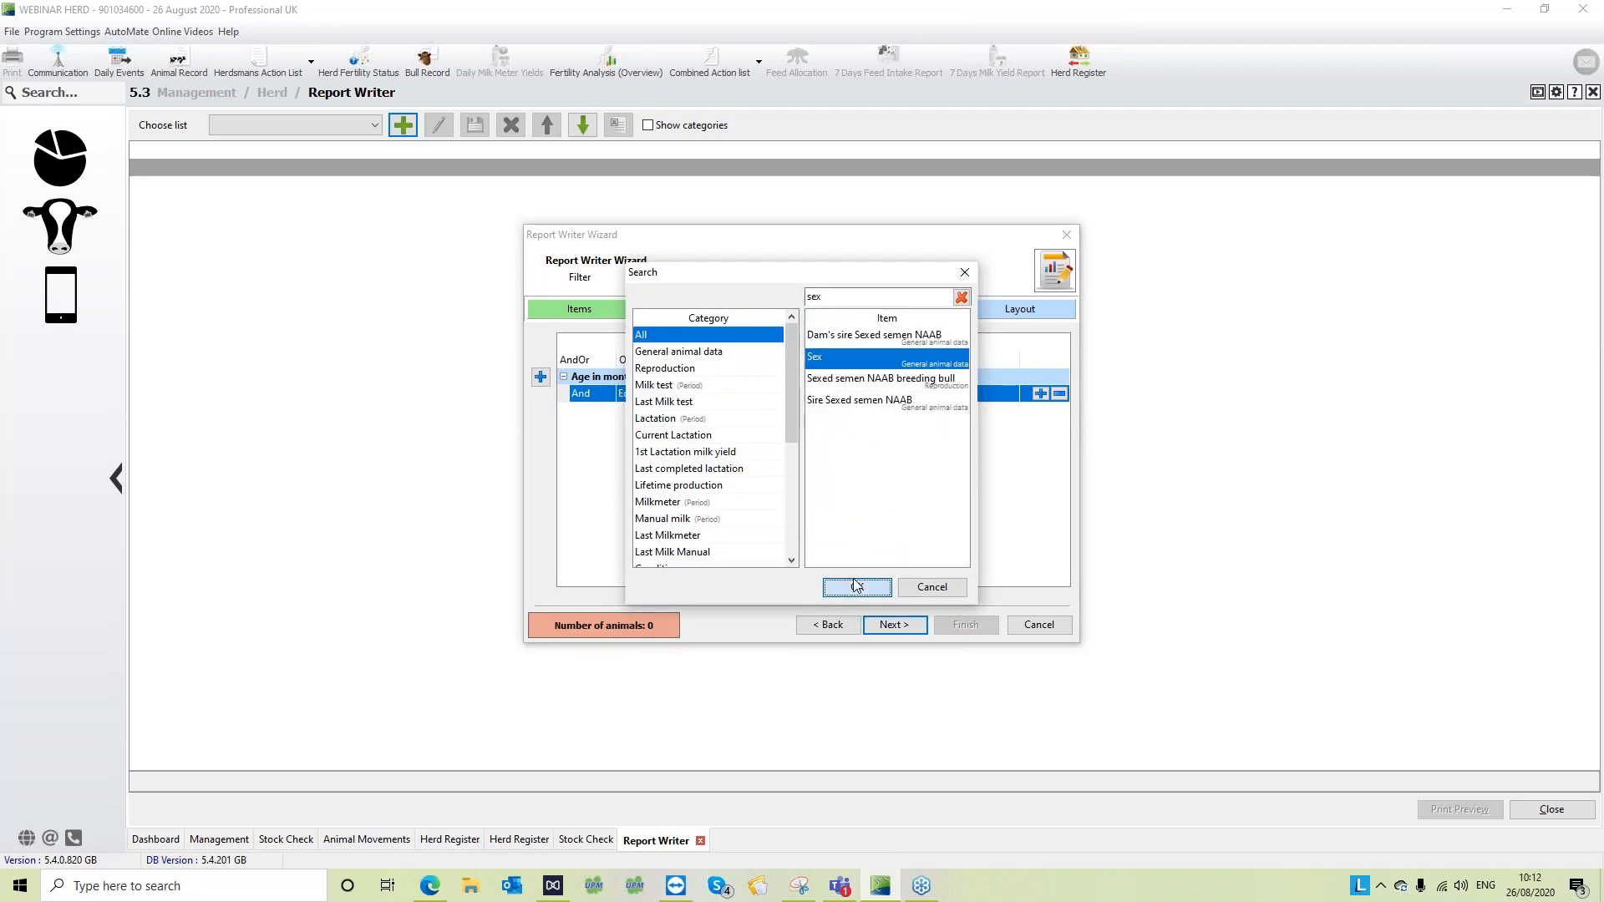
- Set the Sex filter to Equal to Female, and delete that filter
click(734, 428)
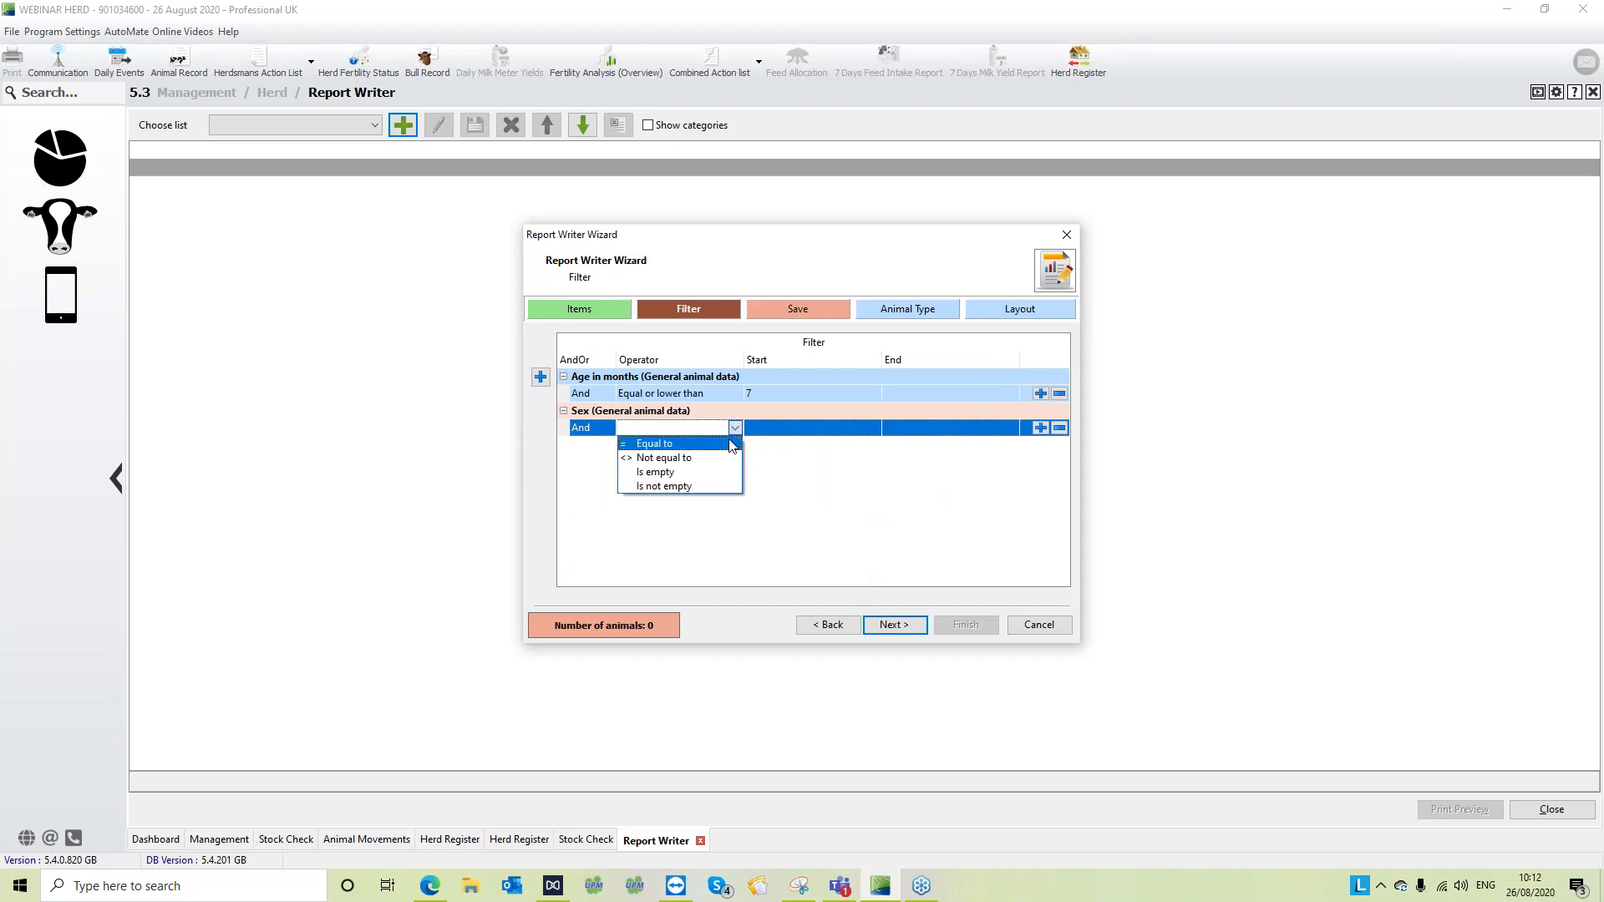
click(731, 444)
click(799, 427)
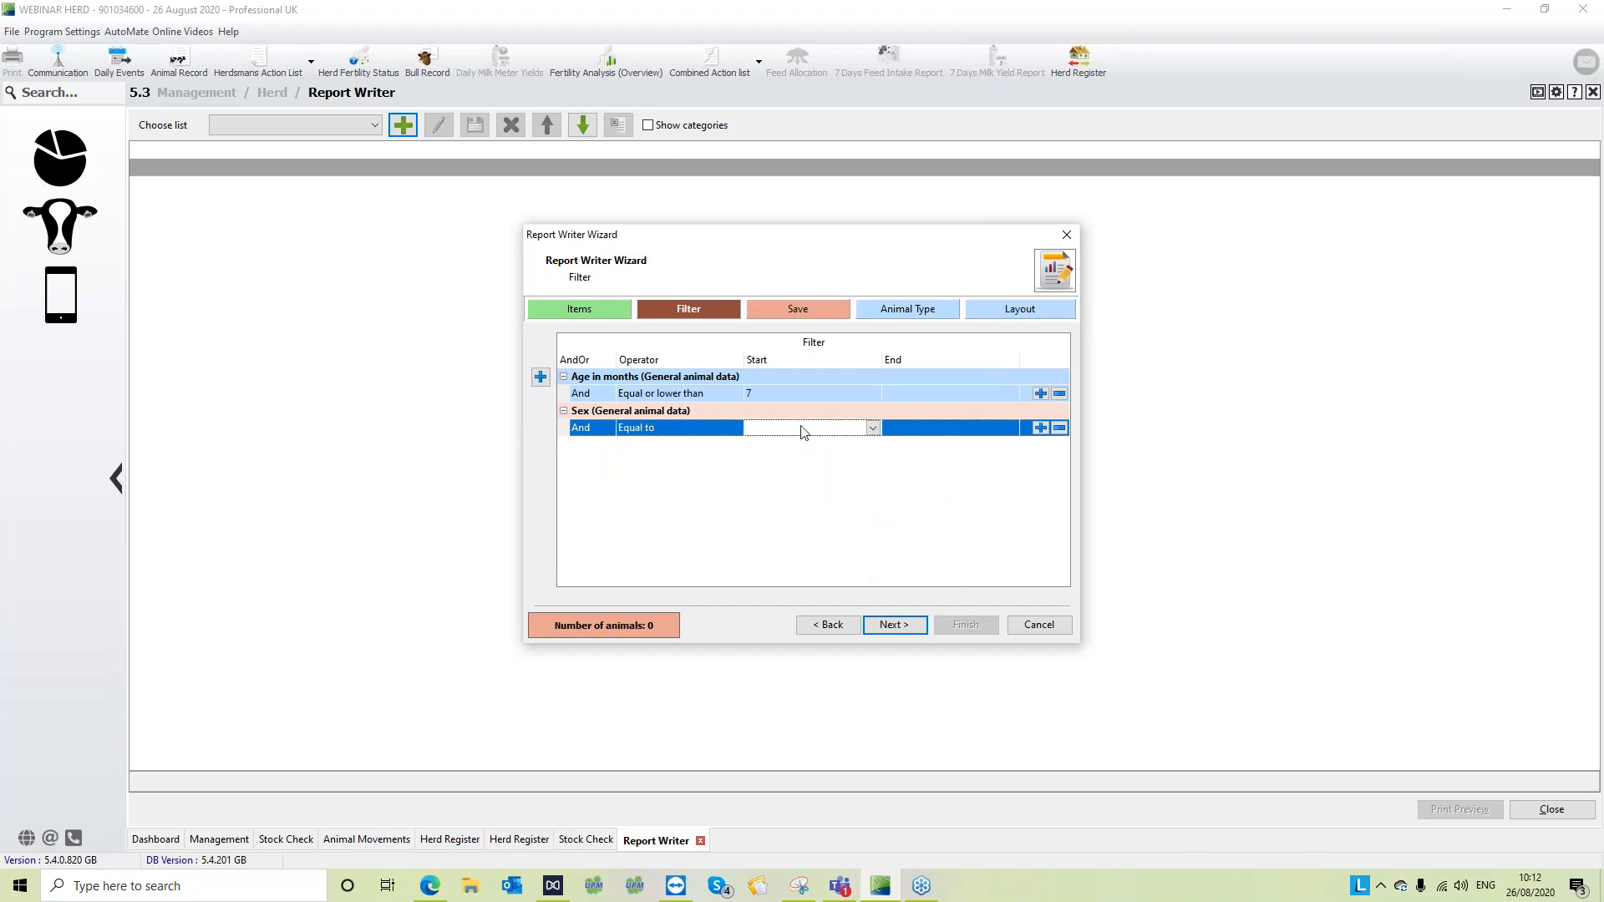
click(872, 427)
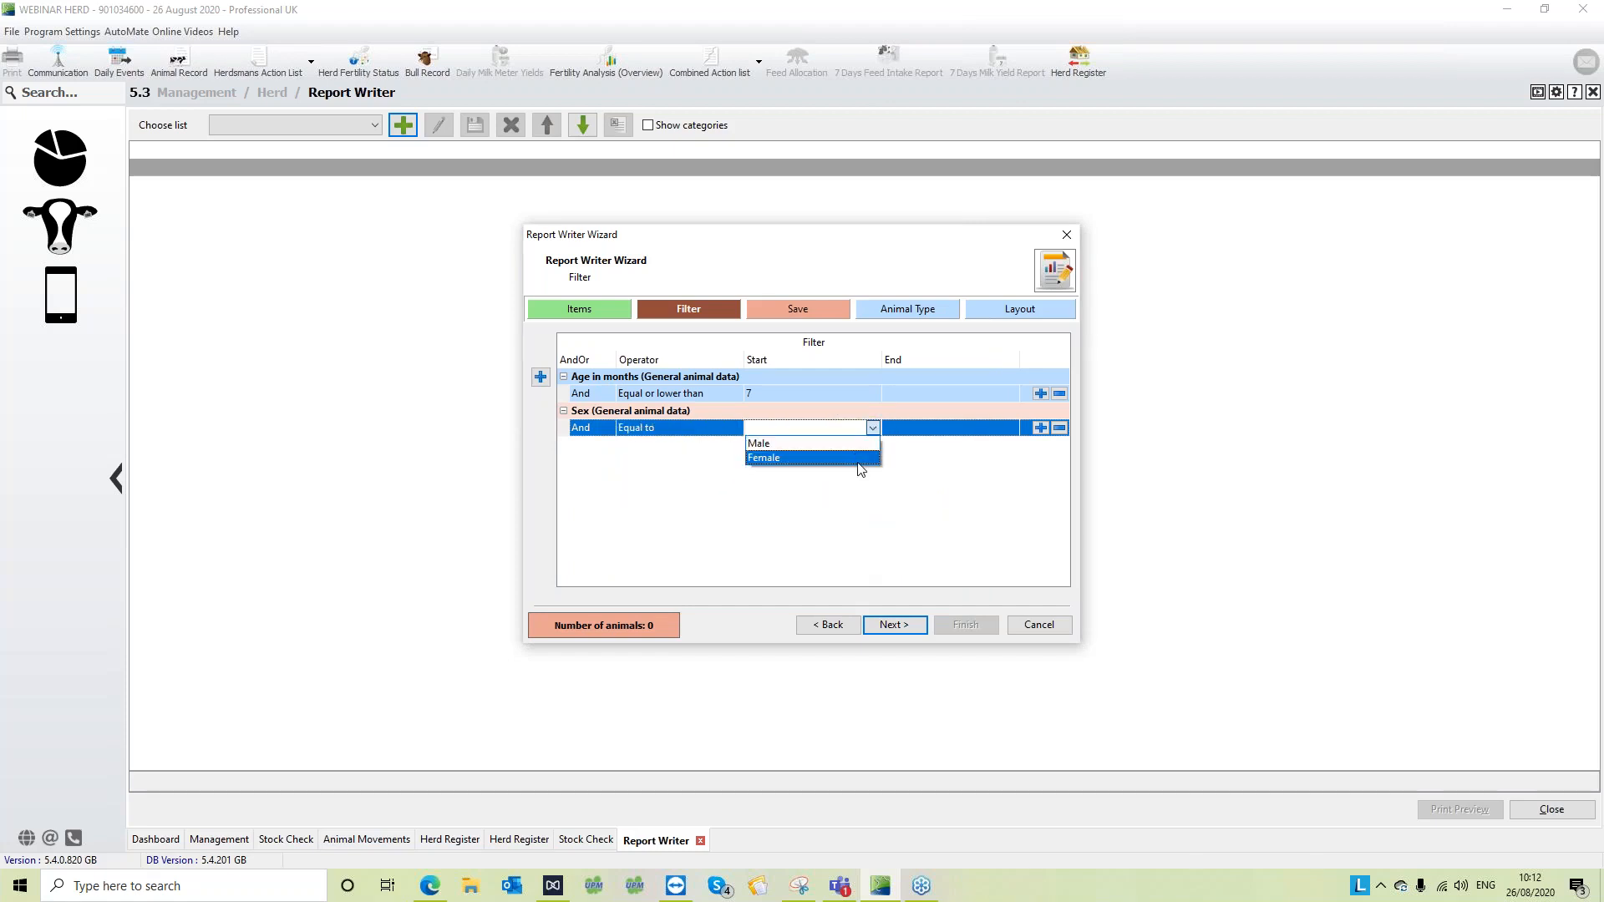
click(856, 458)
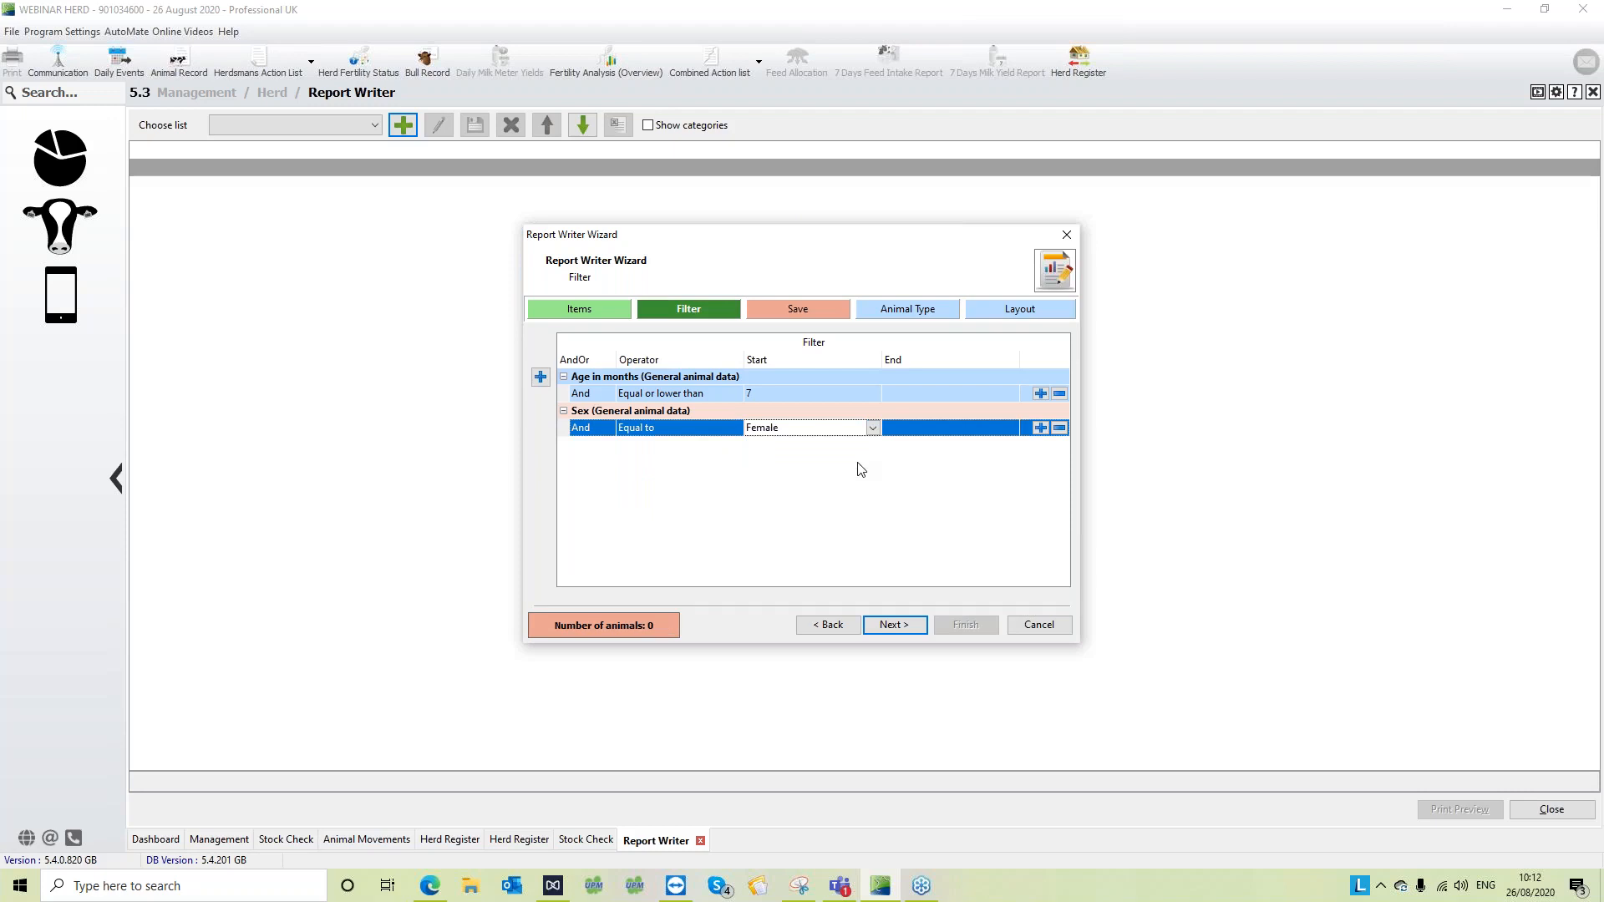
click(1059, 428)
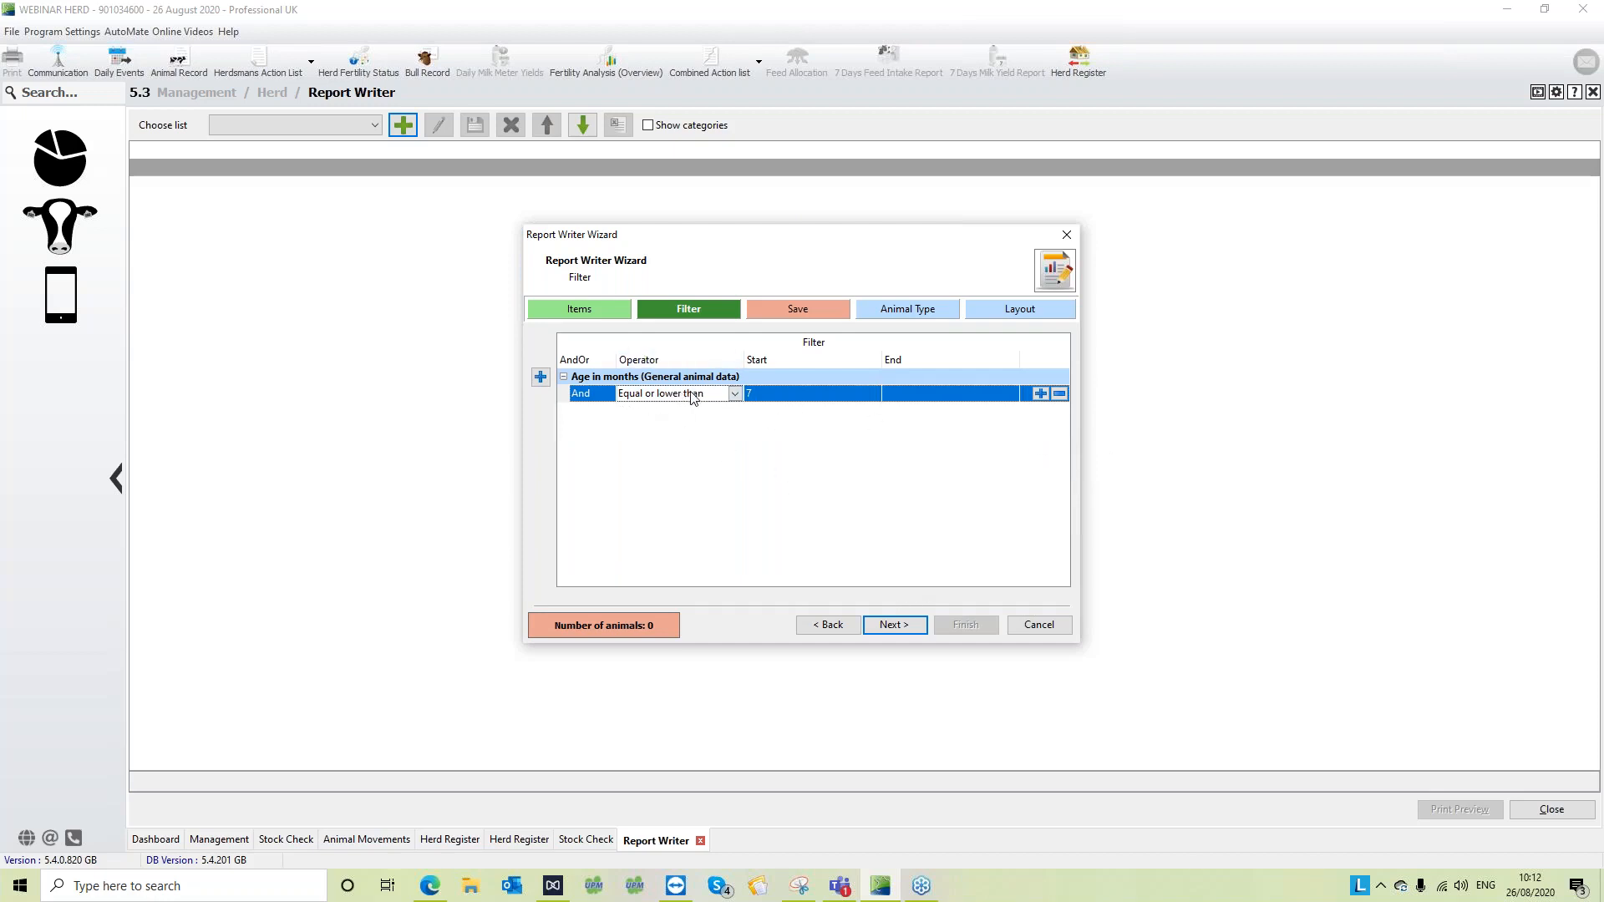
- Name the new list "7month and lower" in the wizard's Save stage
click(892, 629)
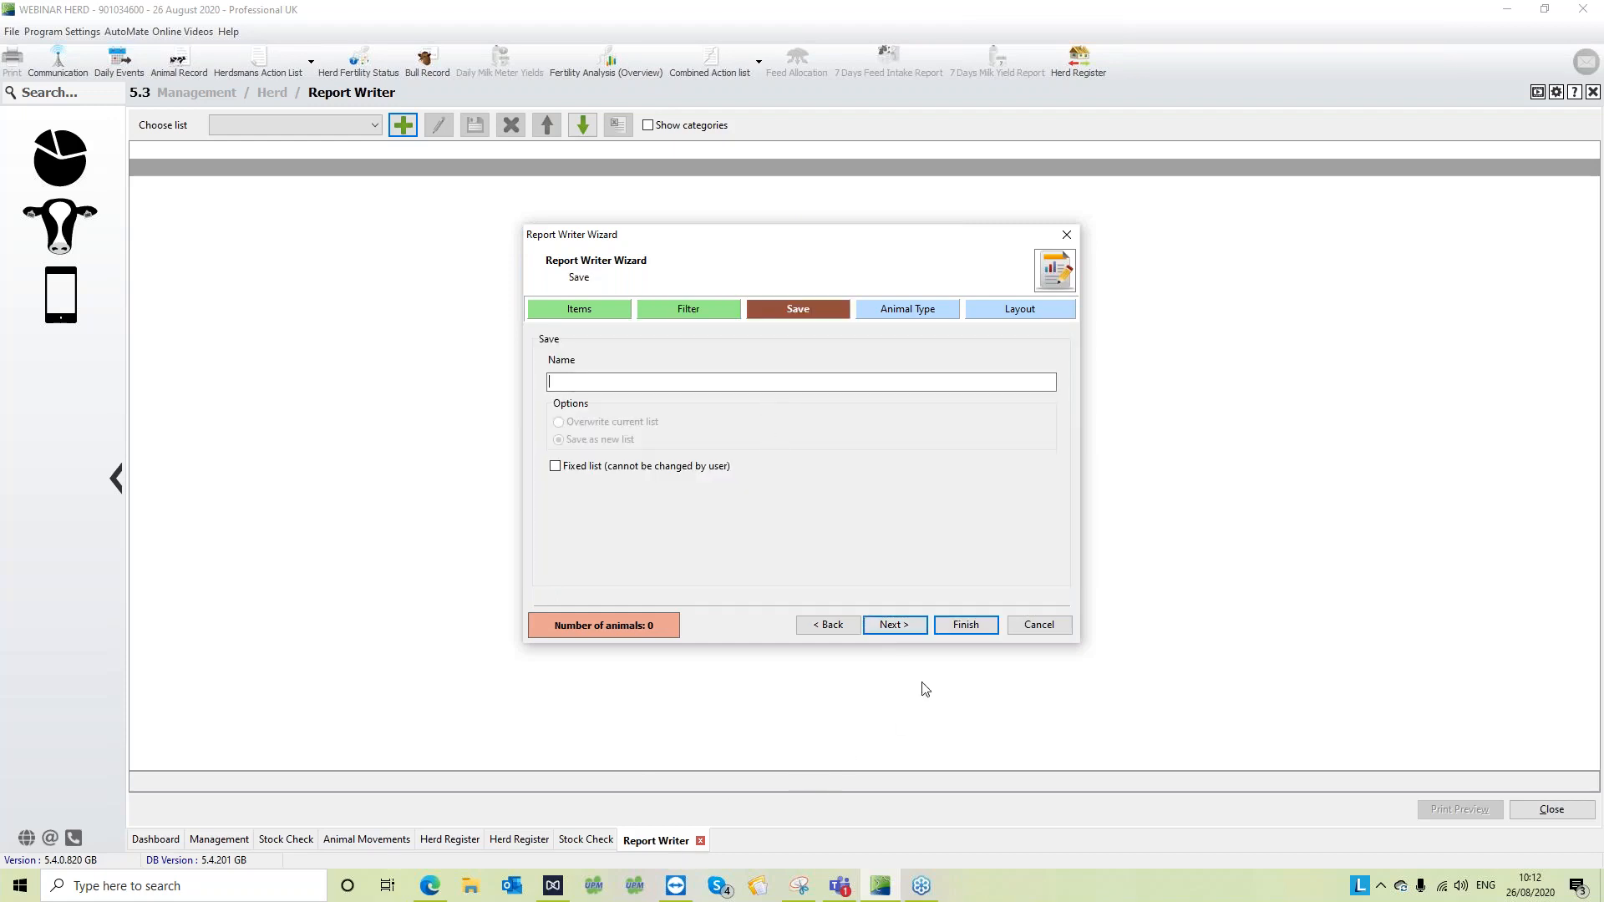
text(equ)
key(BackSpace)
key(BackSpace)
text(7month and lo)
- Include Young stock and exclude Calved animals from the list, and finish the report wizard
click(894, 624)
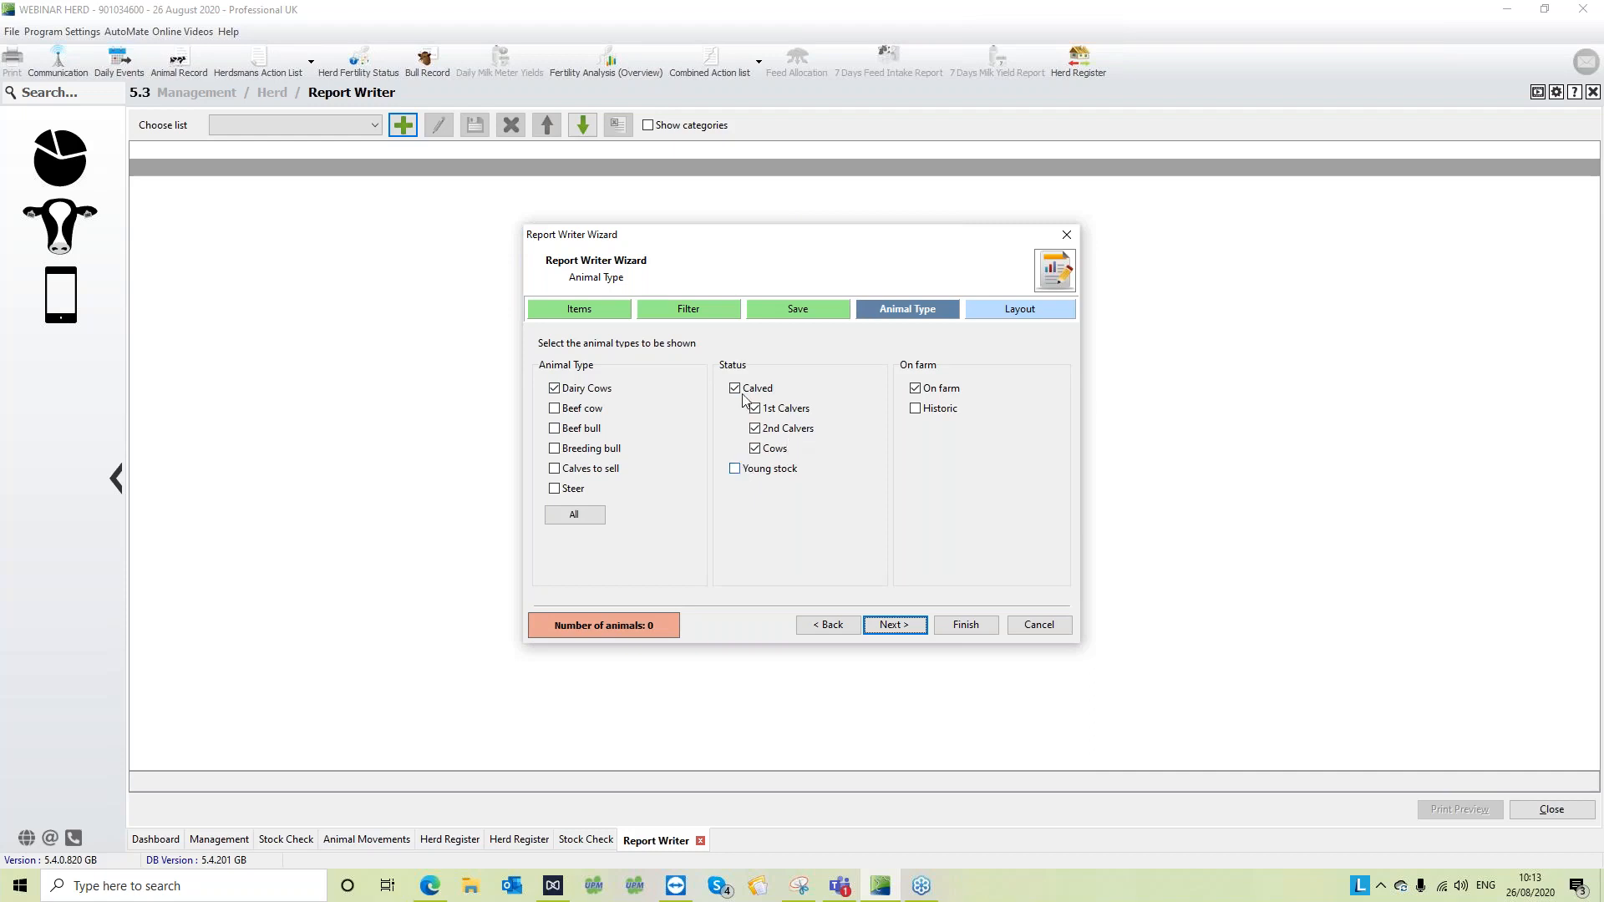
click(735, 469)
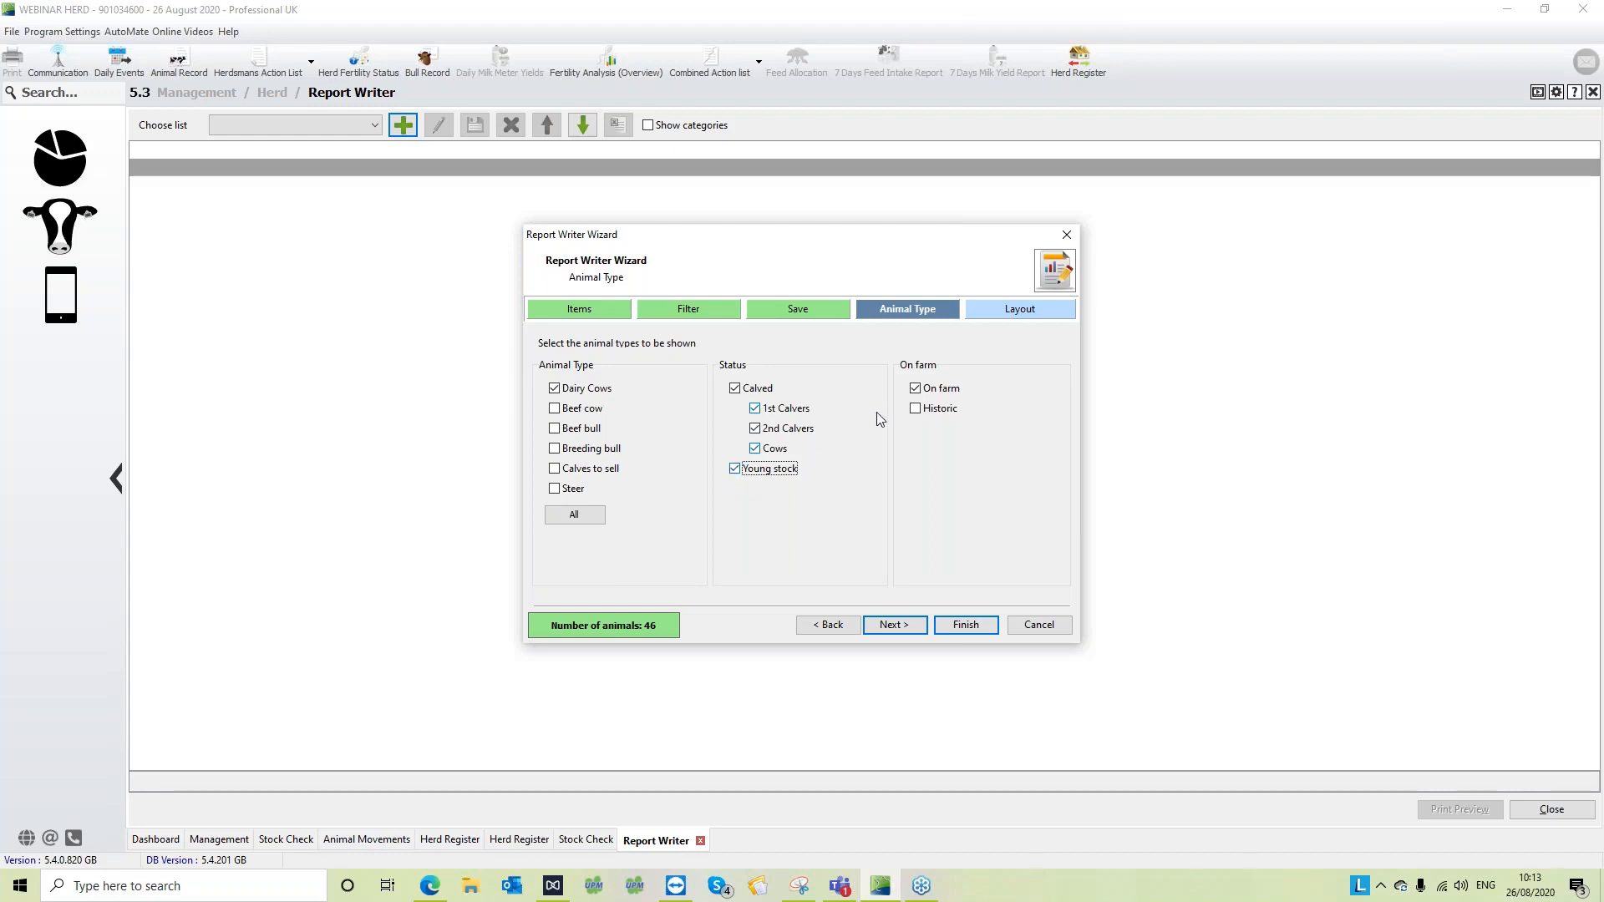
click(914, 409)
click(735, 389)
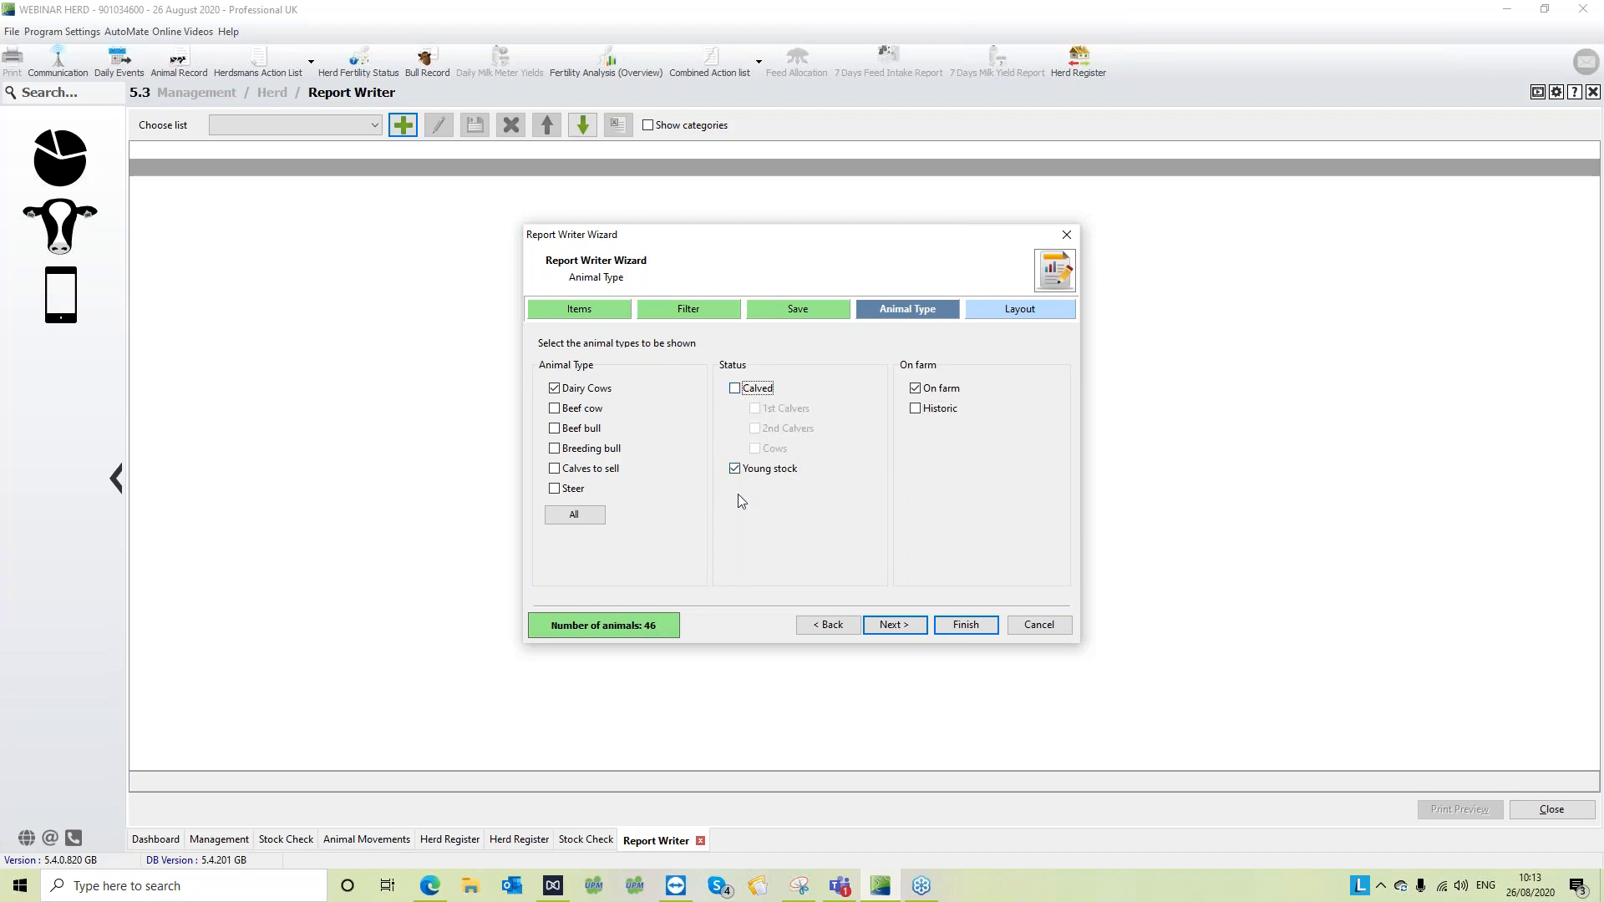
click(965, 626)
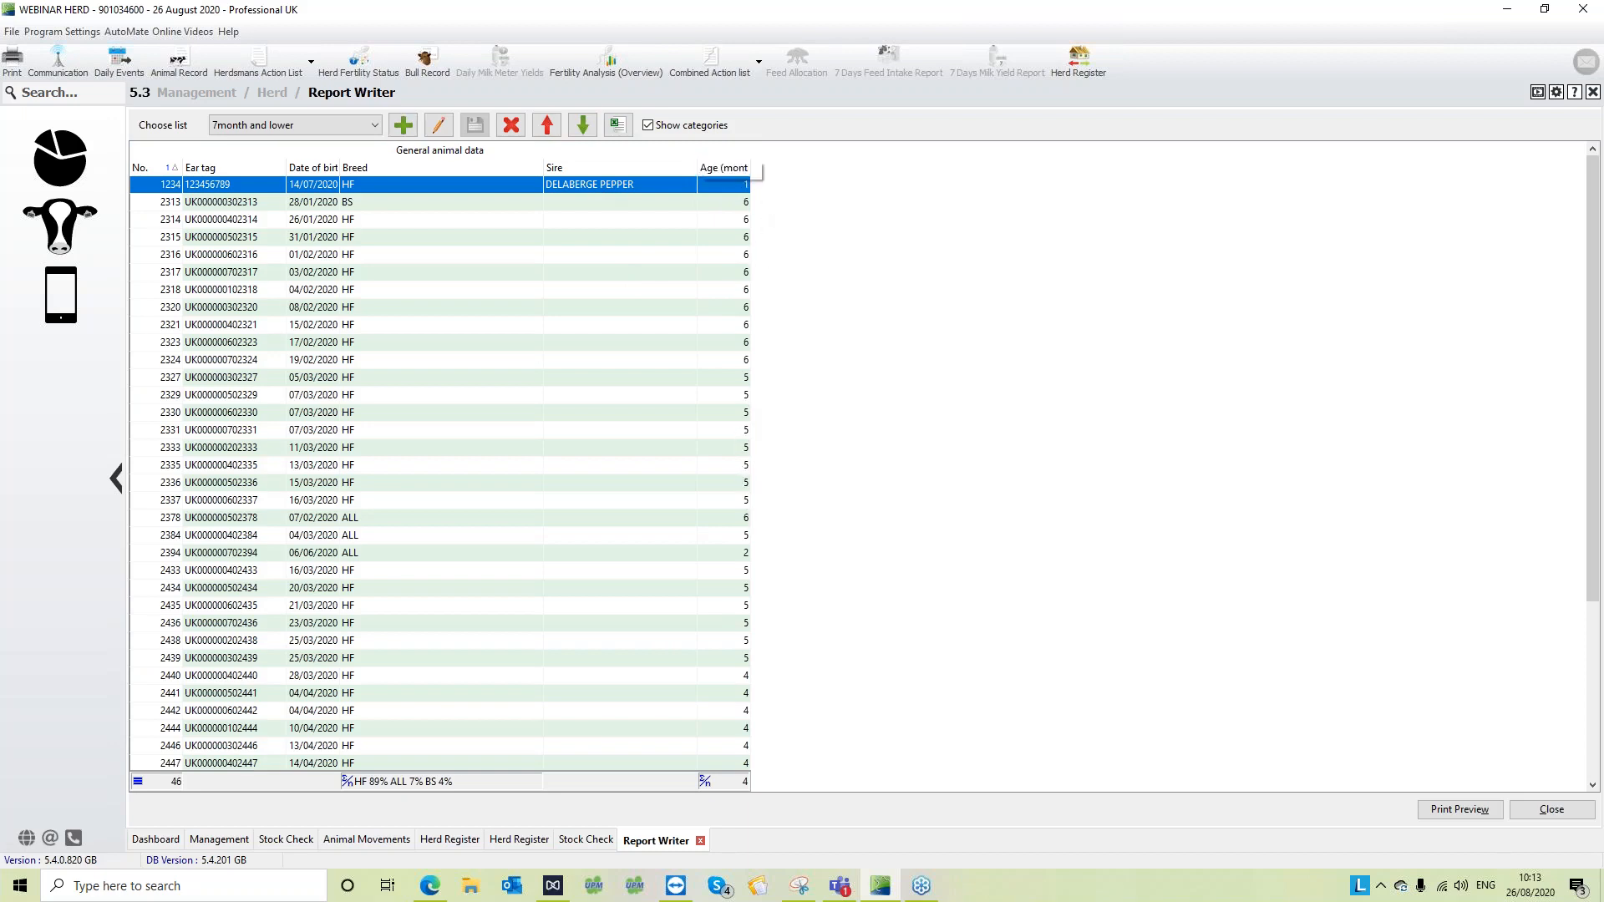
- Sort the animal list by age in months in both directions, and by Sire in descending order
click(729, 167)
click(729, 167)
click(728, 167)
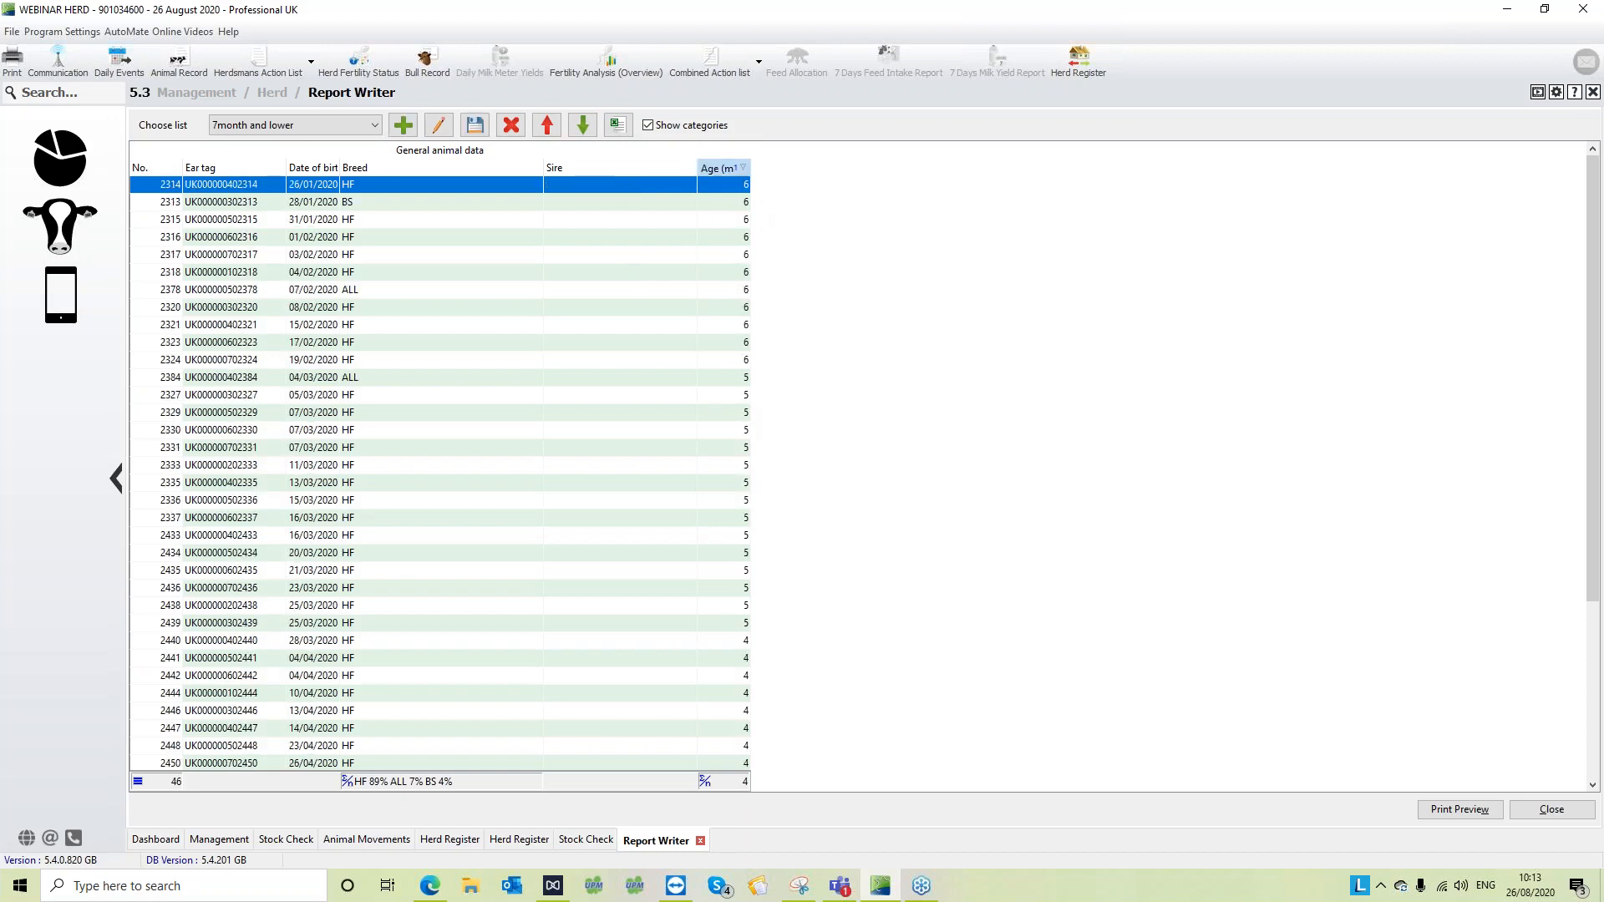
click(728, 167)
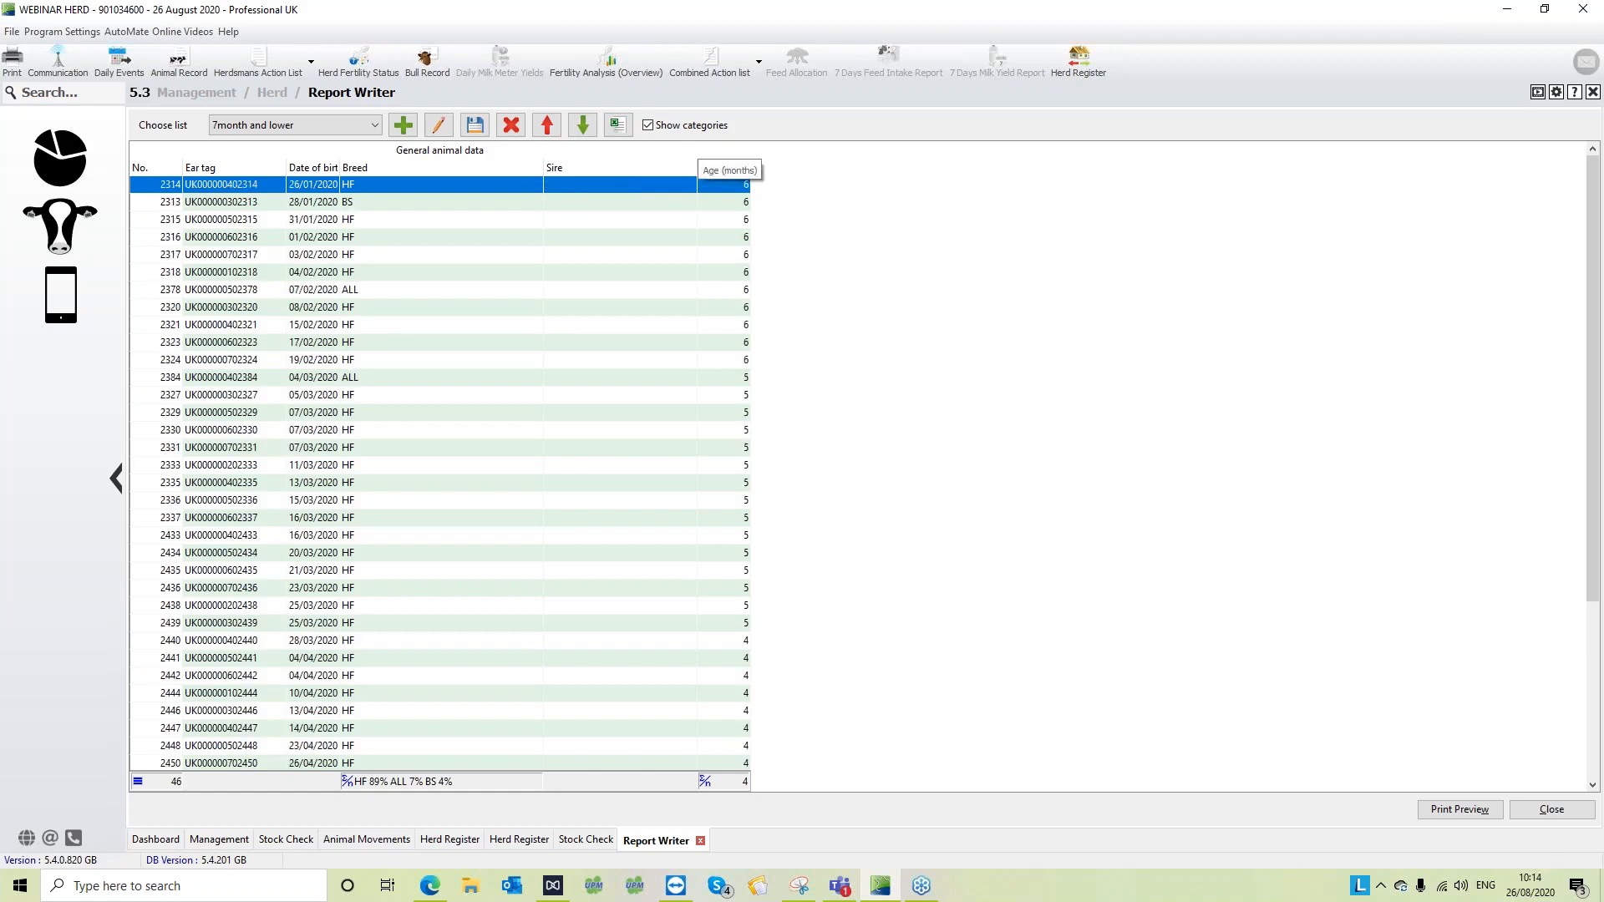
click(728, 167)
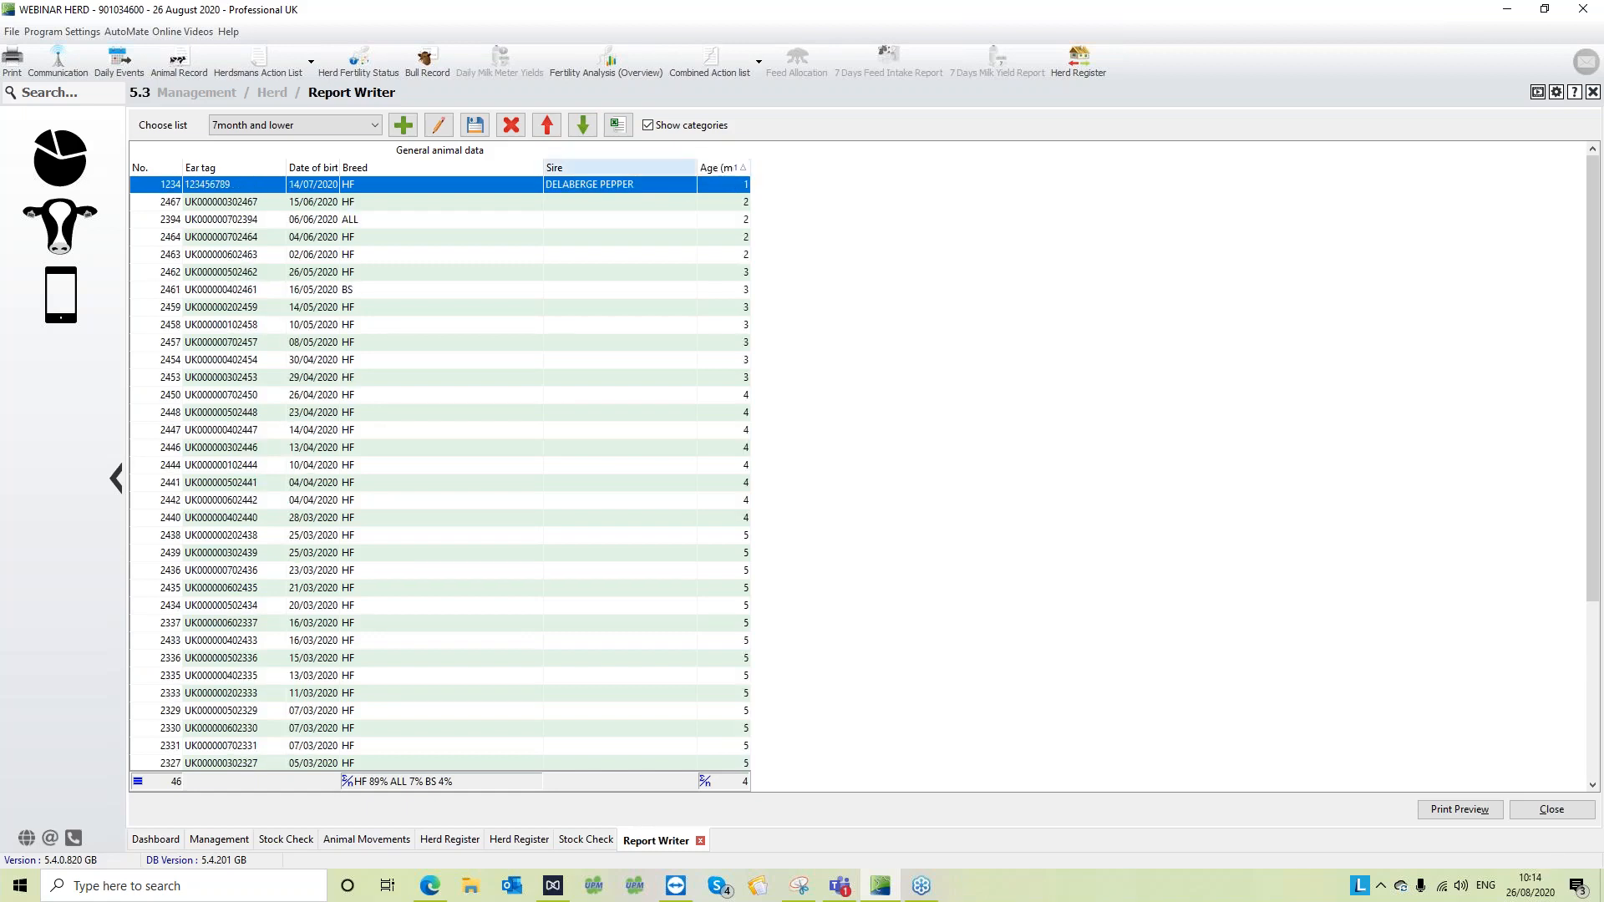
click(599, 168)
click(600, 168)
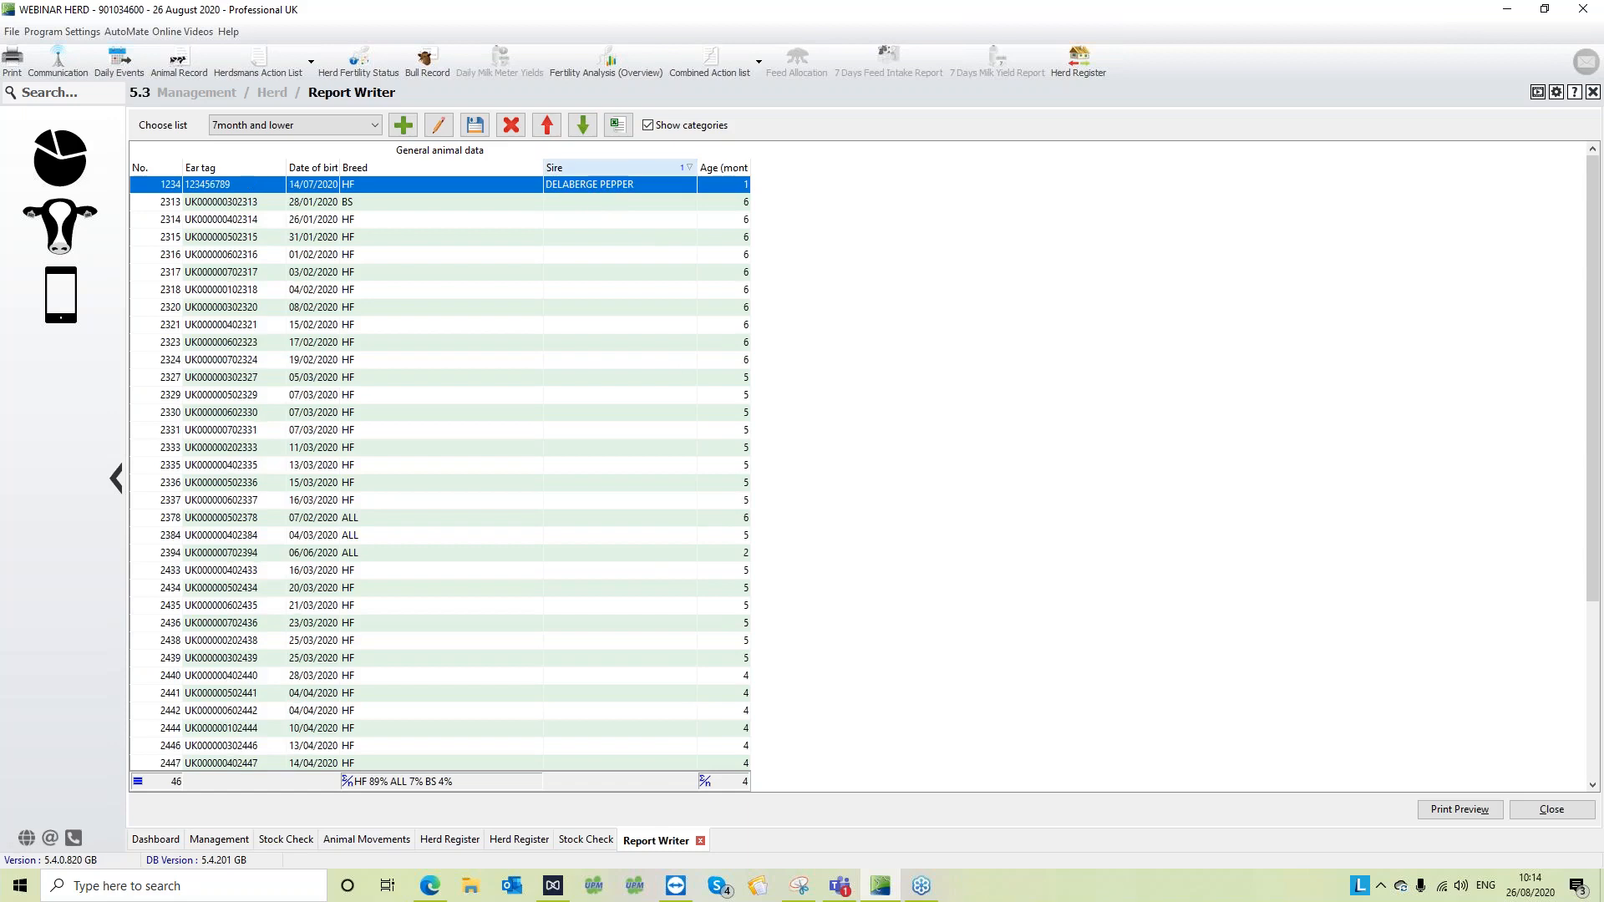
- View the pedigree records of animals 1234 and 2313 to check their sires, and return to the Report Writer list
double_click(607, 186)
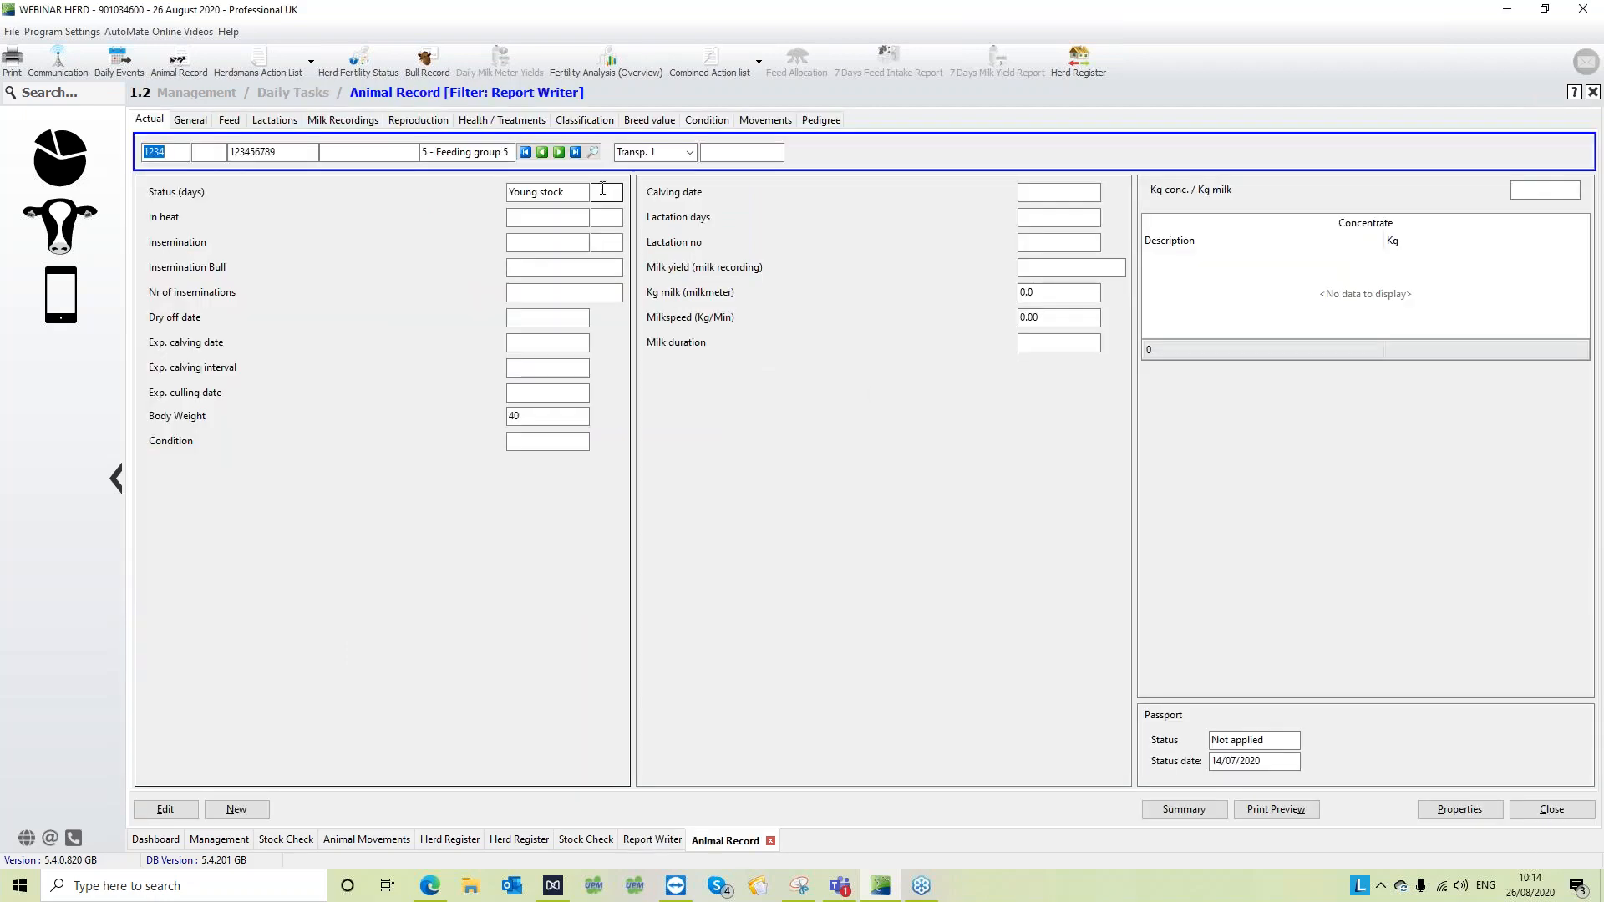
click(820, 119)
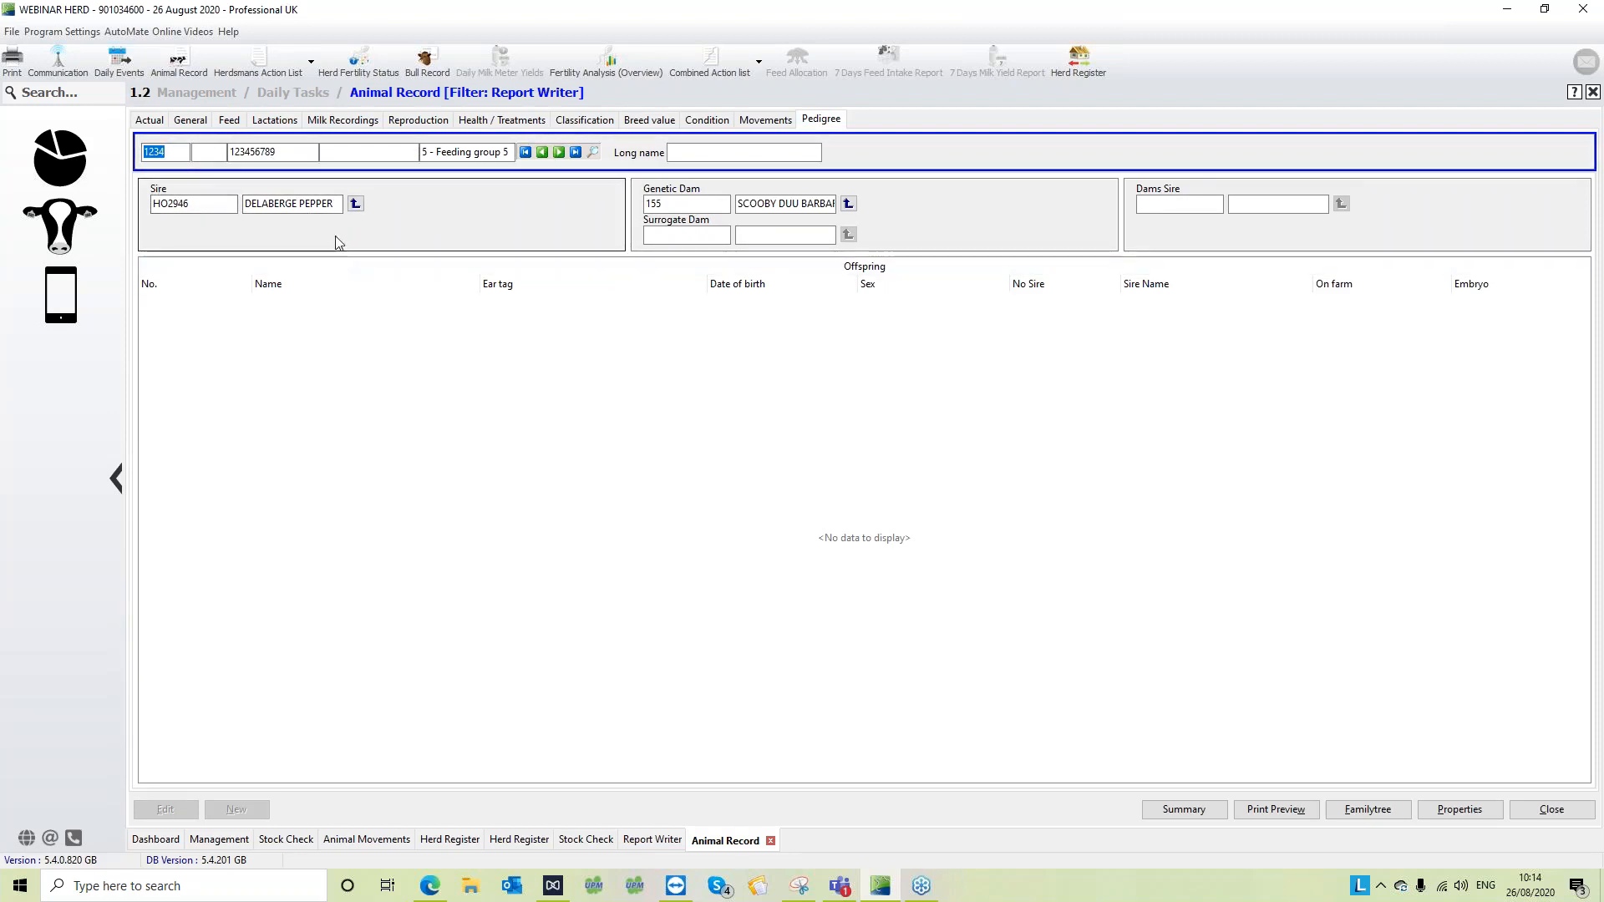
click(652, 839)
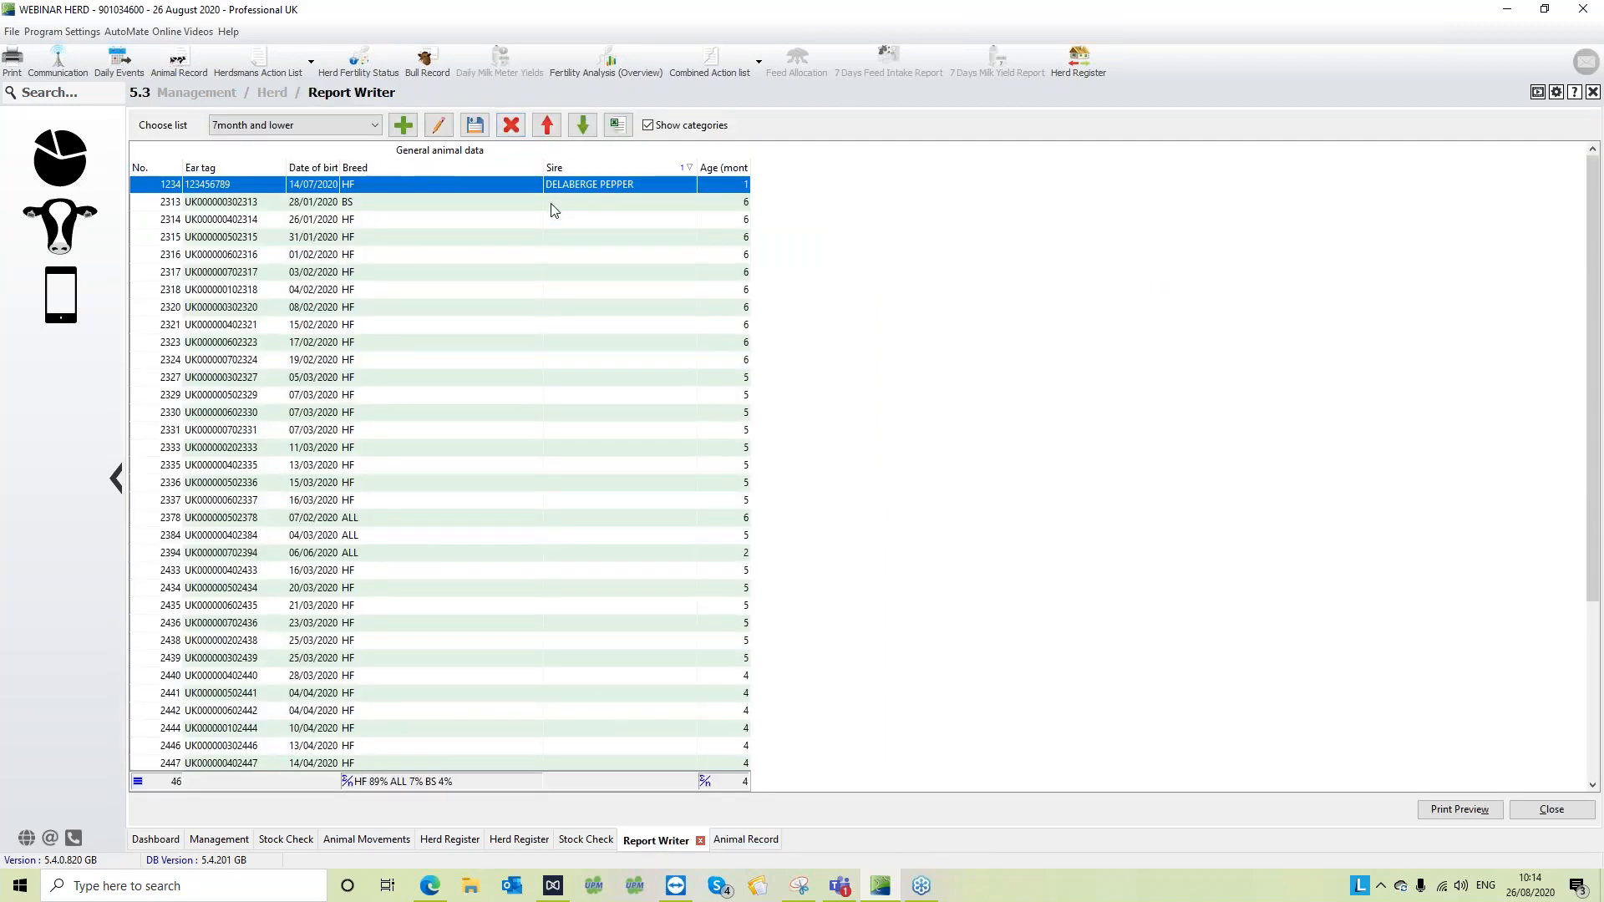
click(555, 204)
double_click(555, 204)
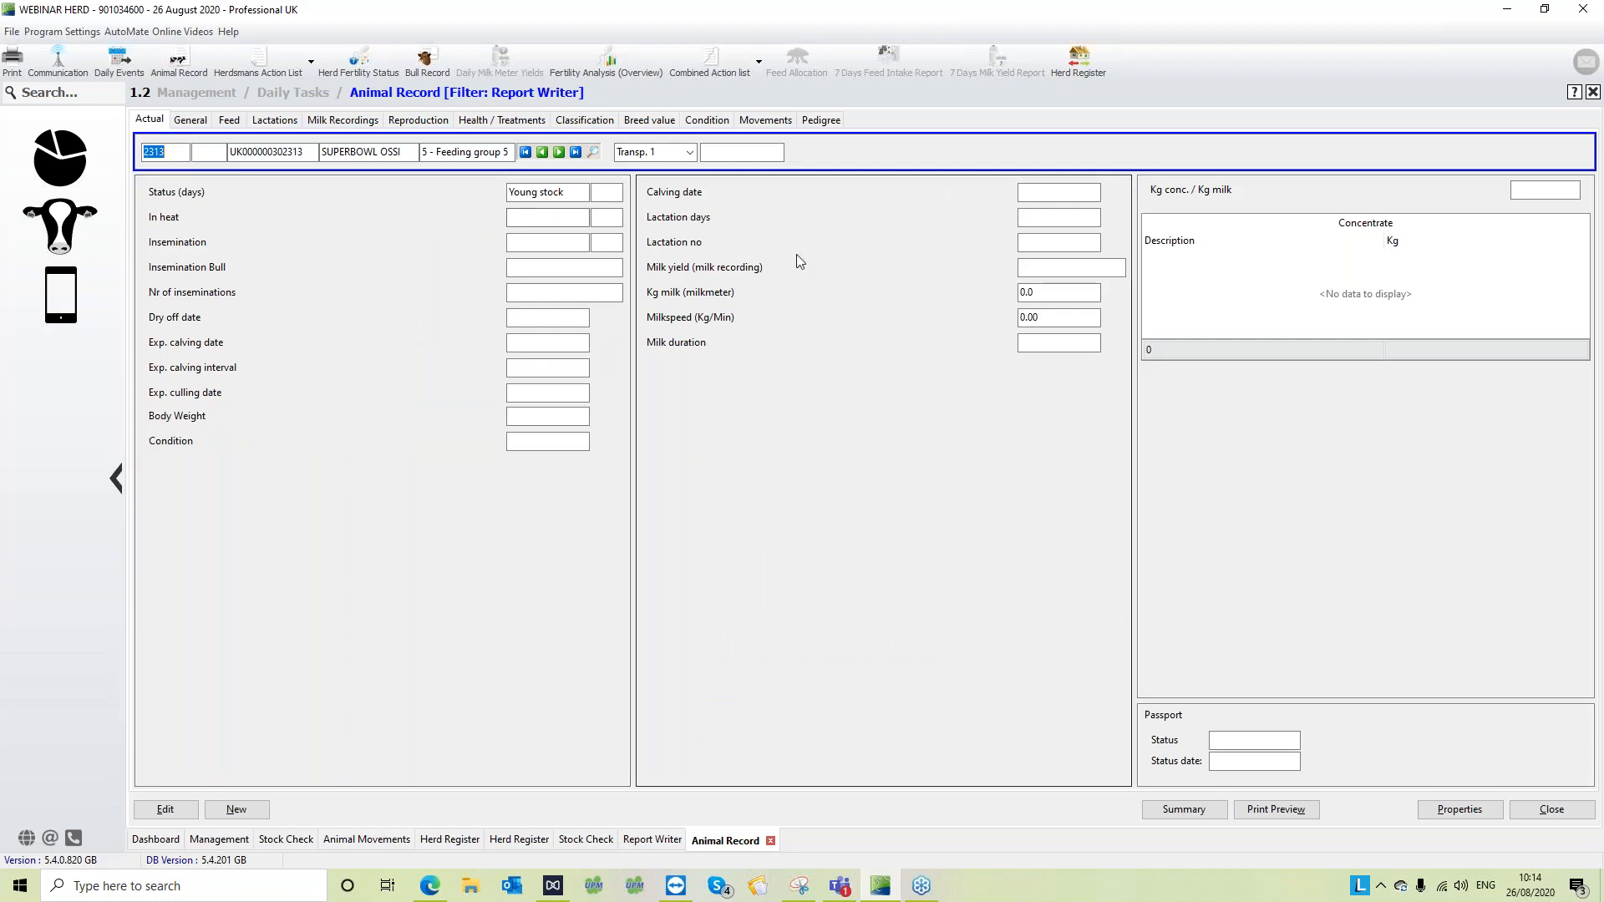
click(840, 125)
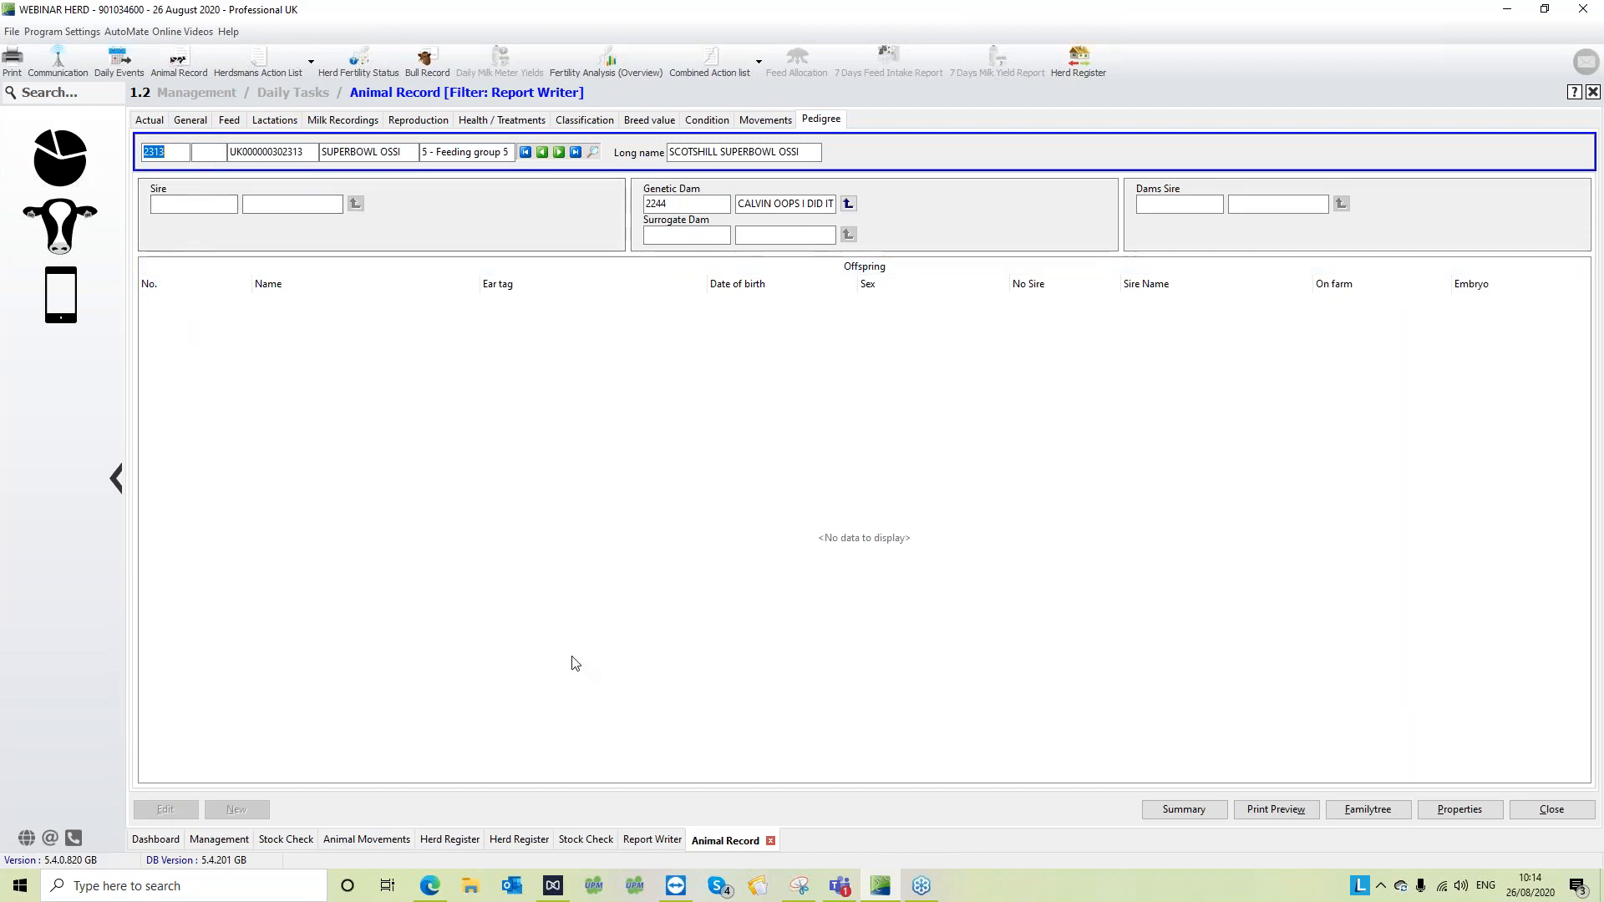
click(654, 842)
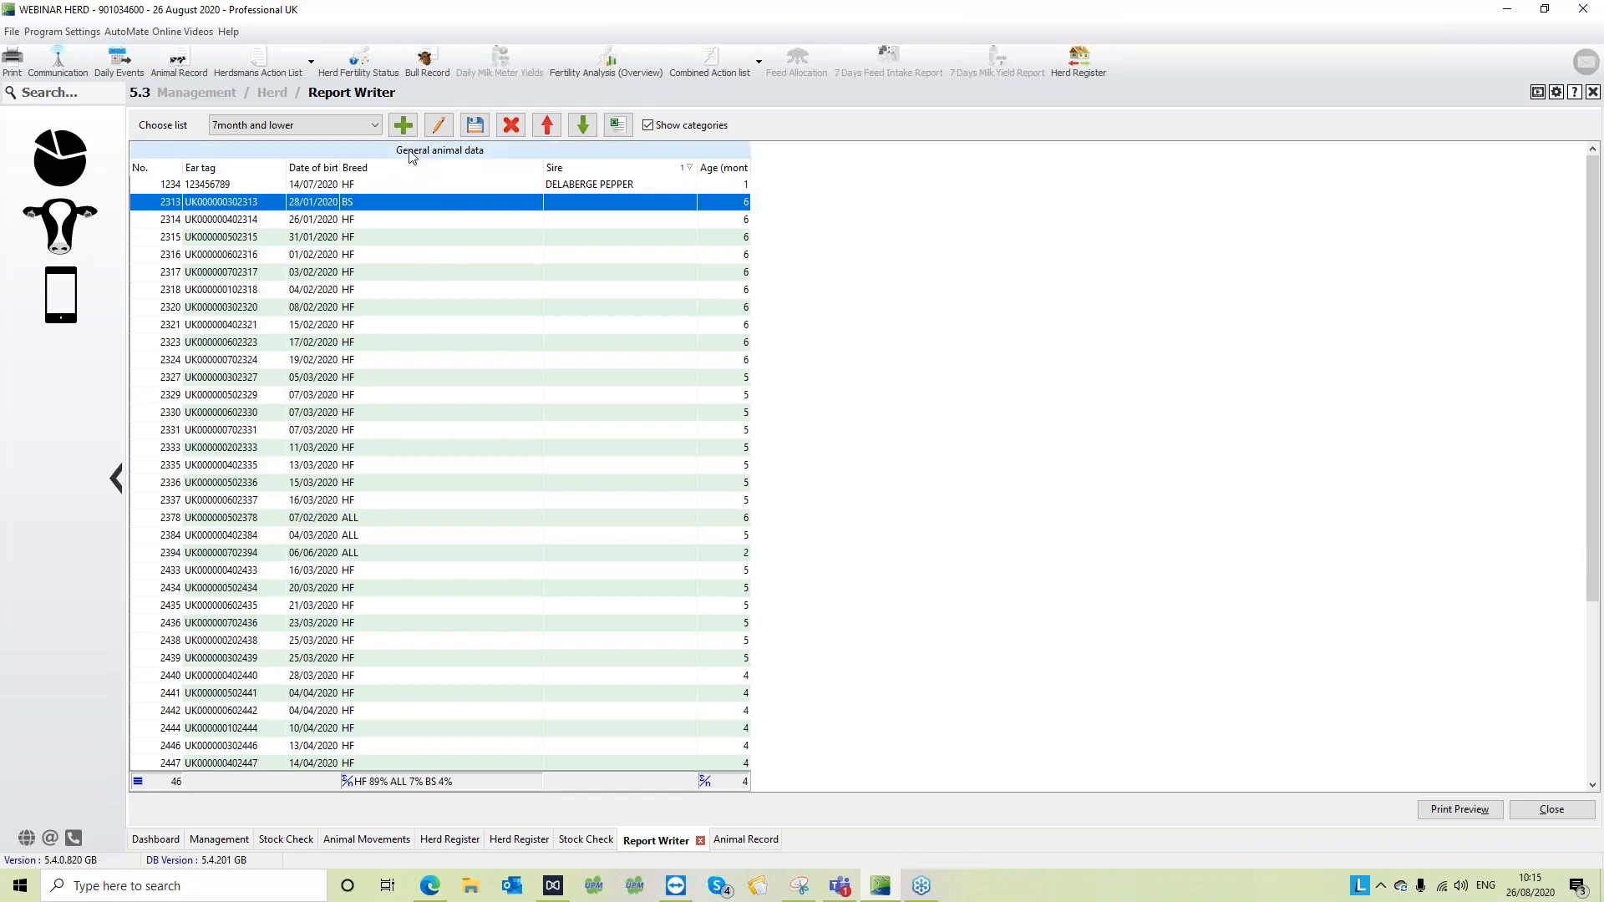
- Review the saved lists available in Report Writer, keeping "7month and lower" selected
click(359, 125)
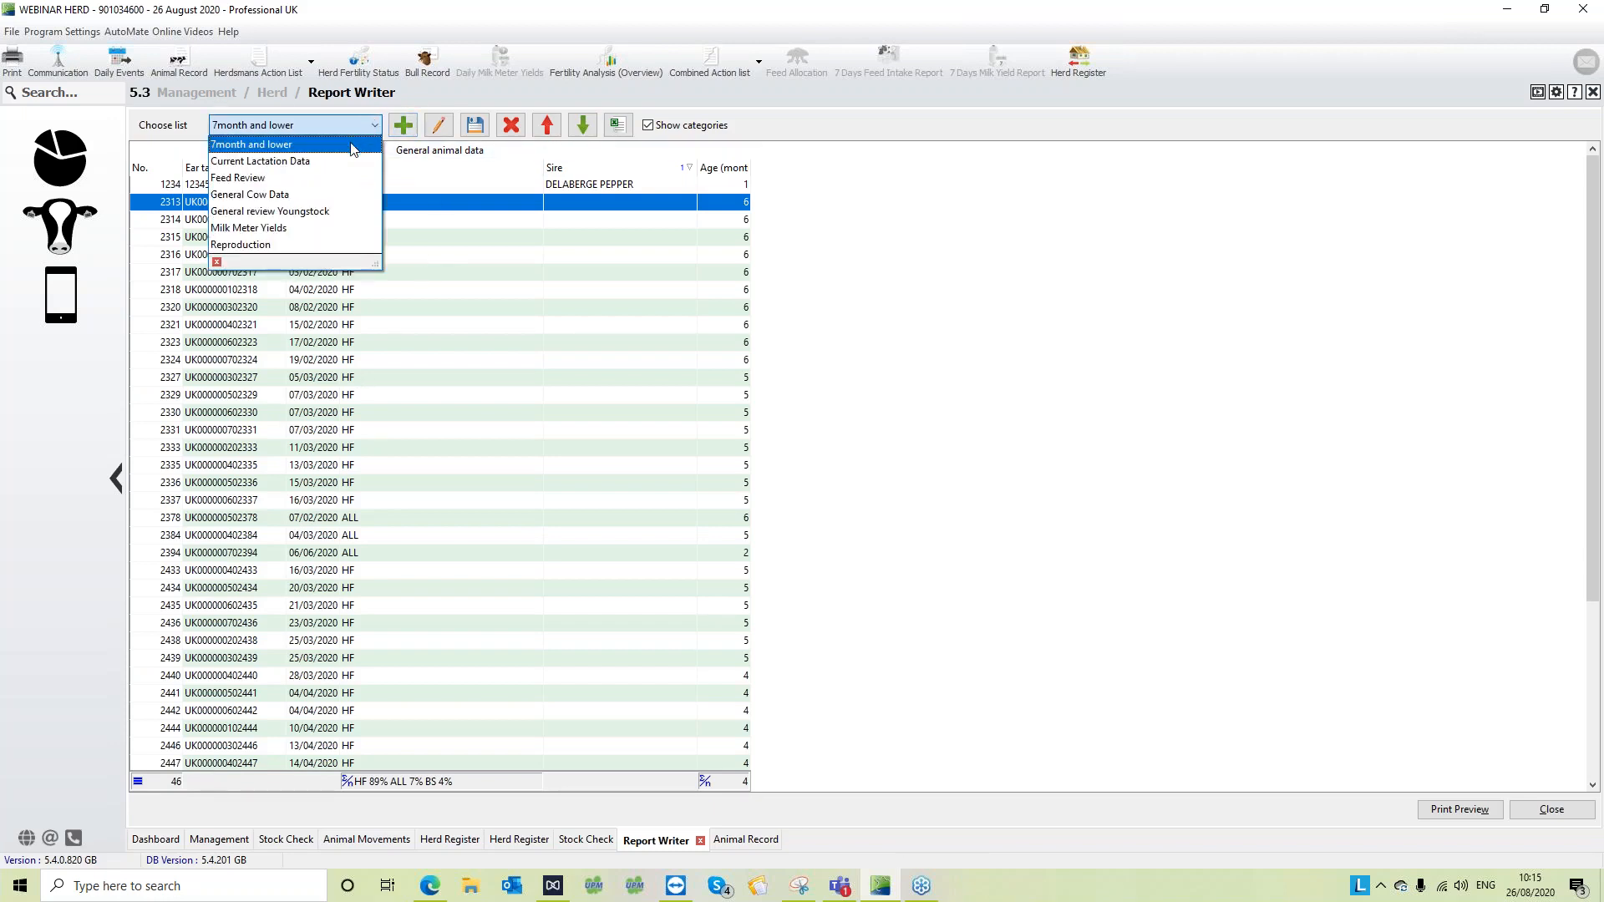
click(352, 145)
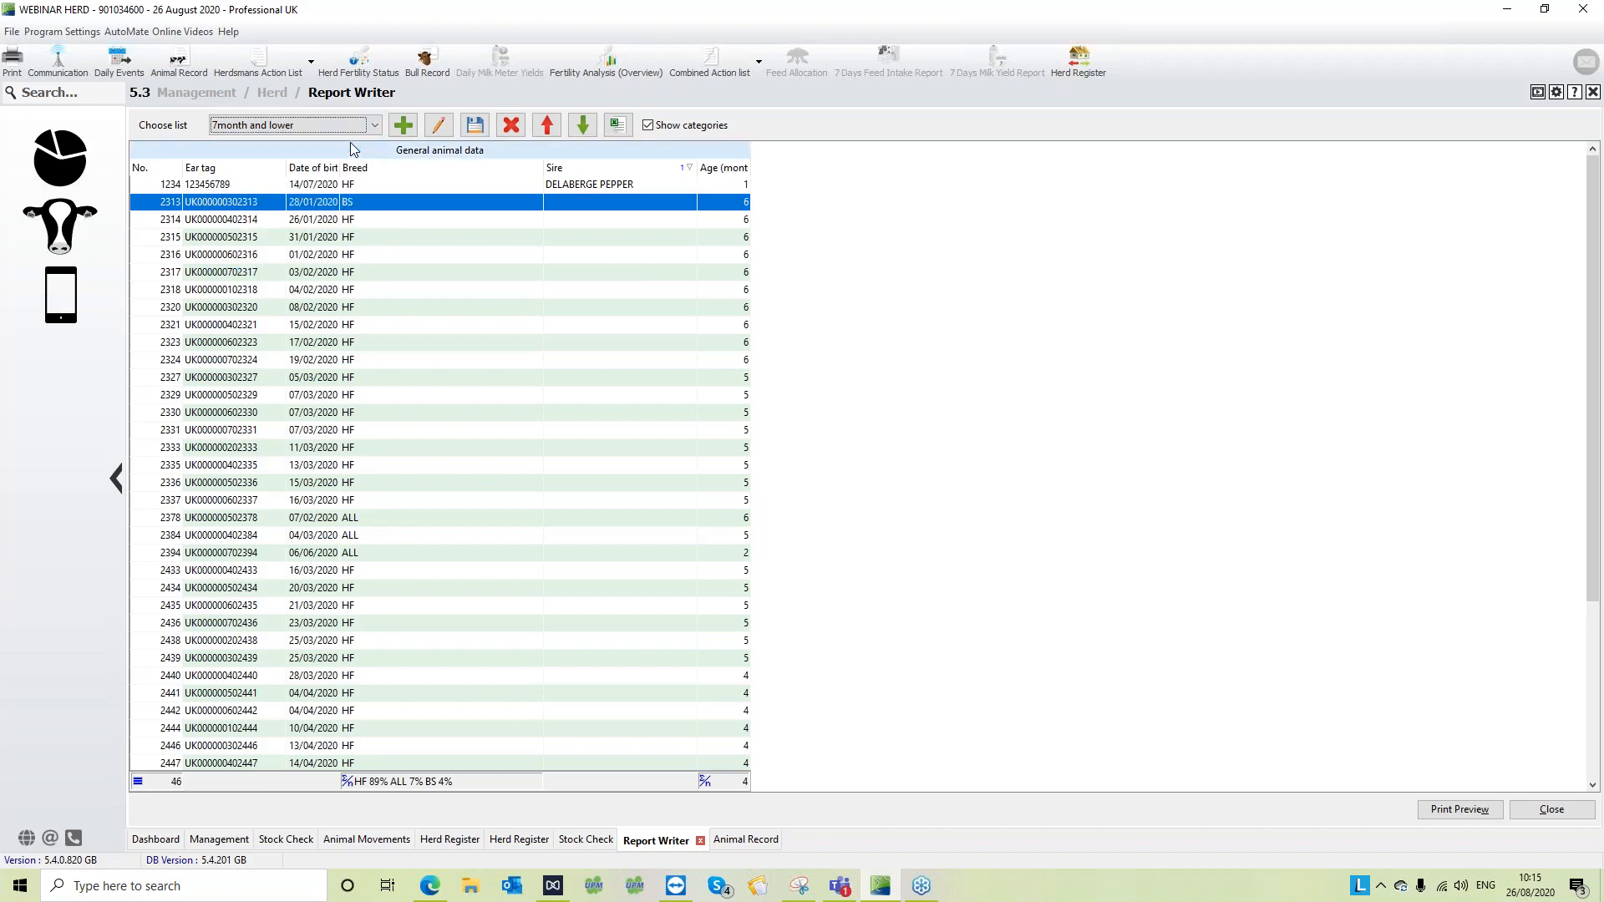
click(374, 127)
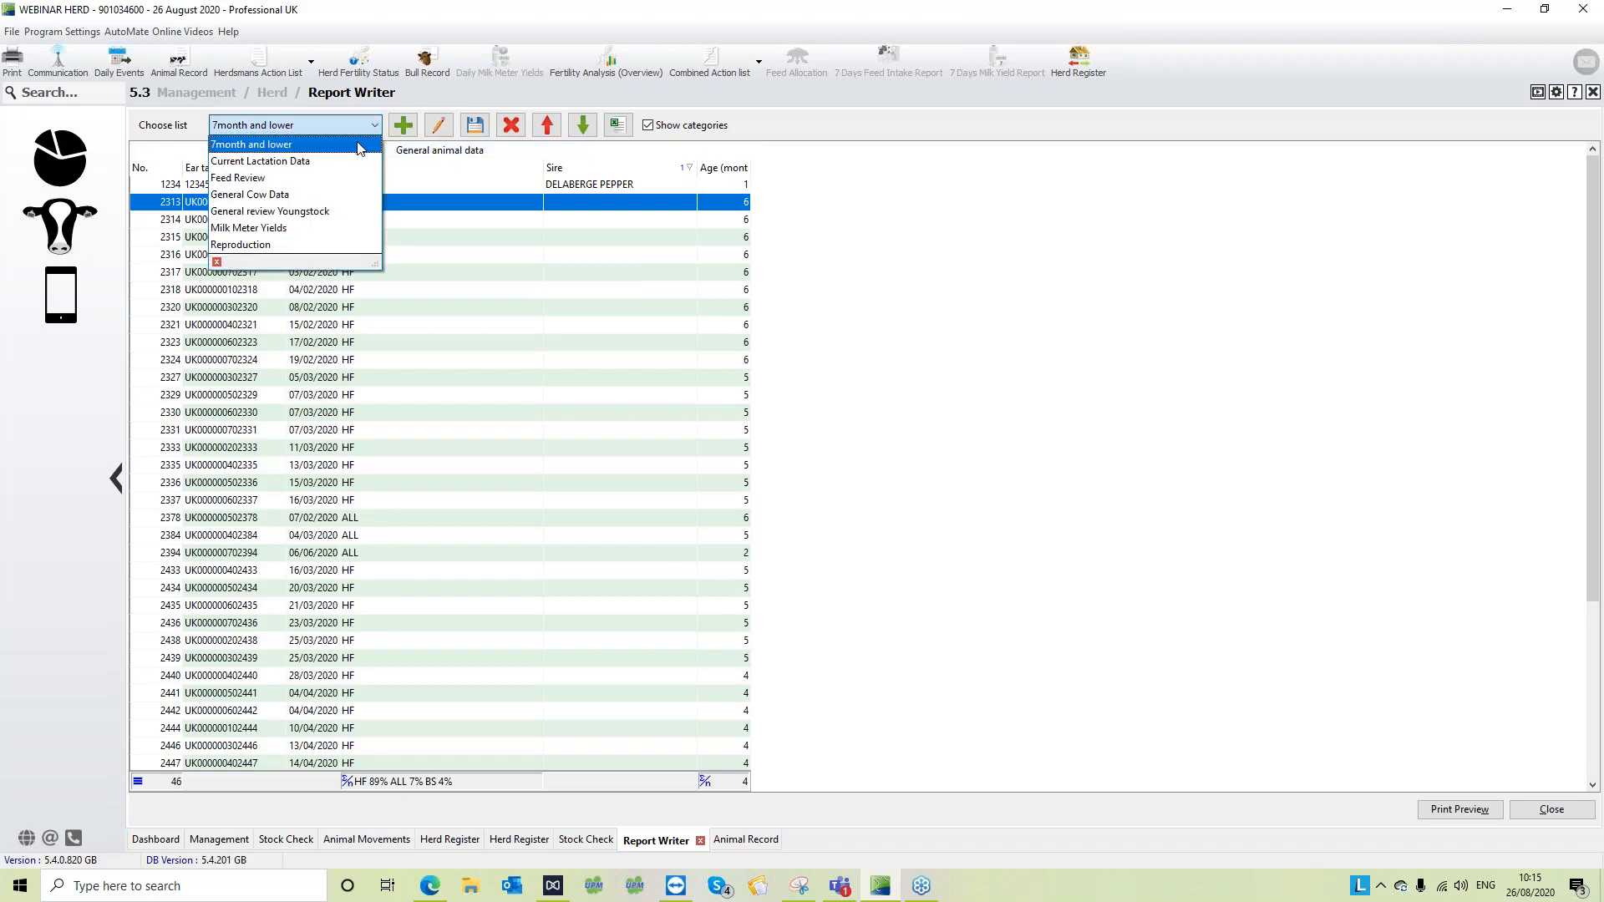
click(639, 217)
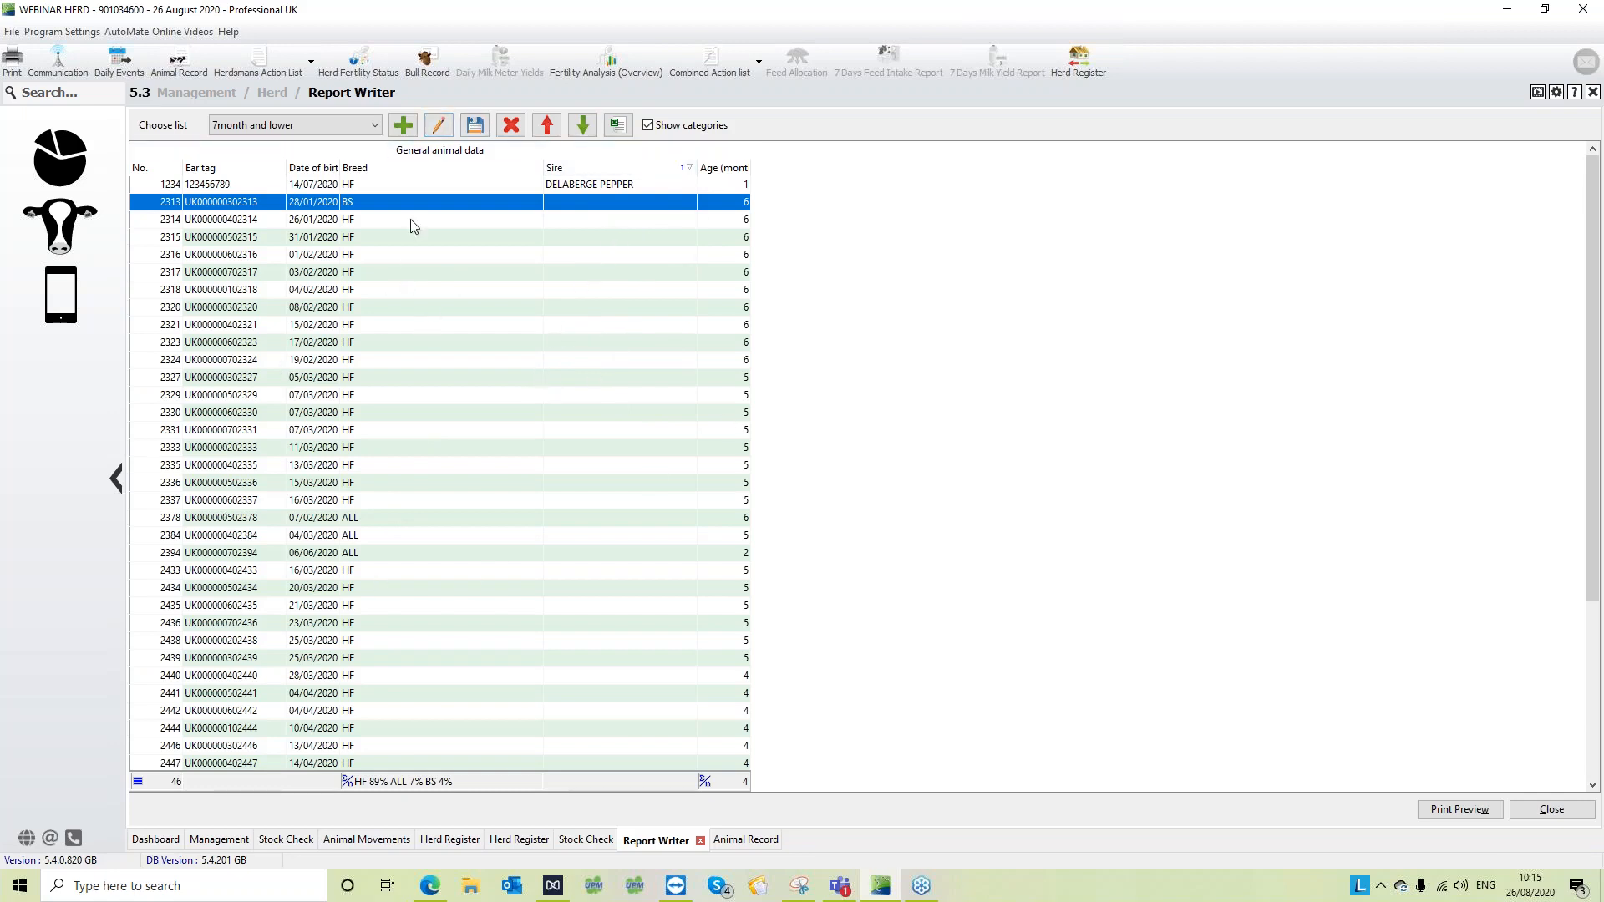
- Edit the "7month and lower" list to add the Dam eartag item, and finish the wizard
click(439, 127)
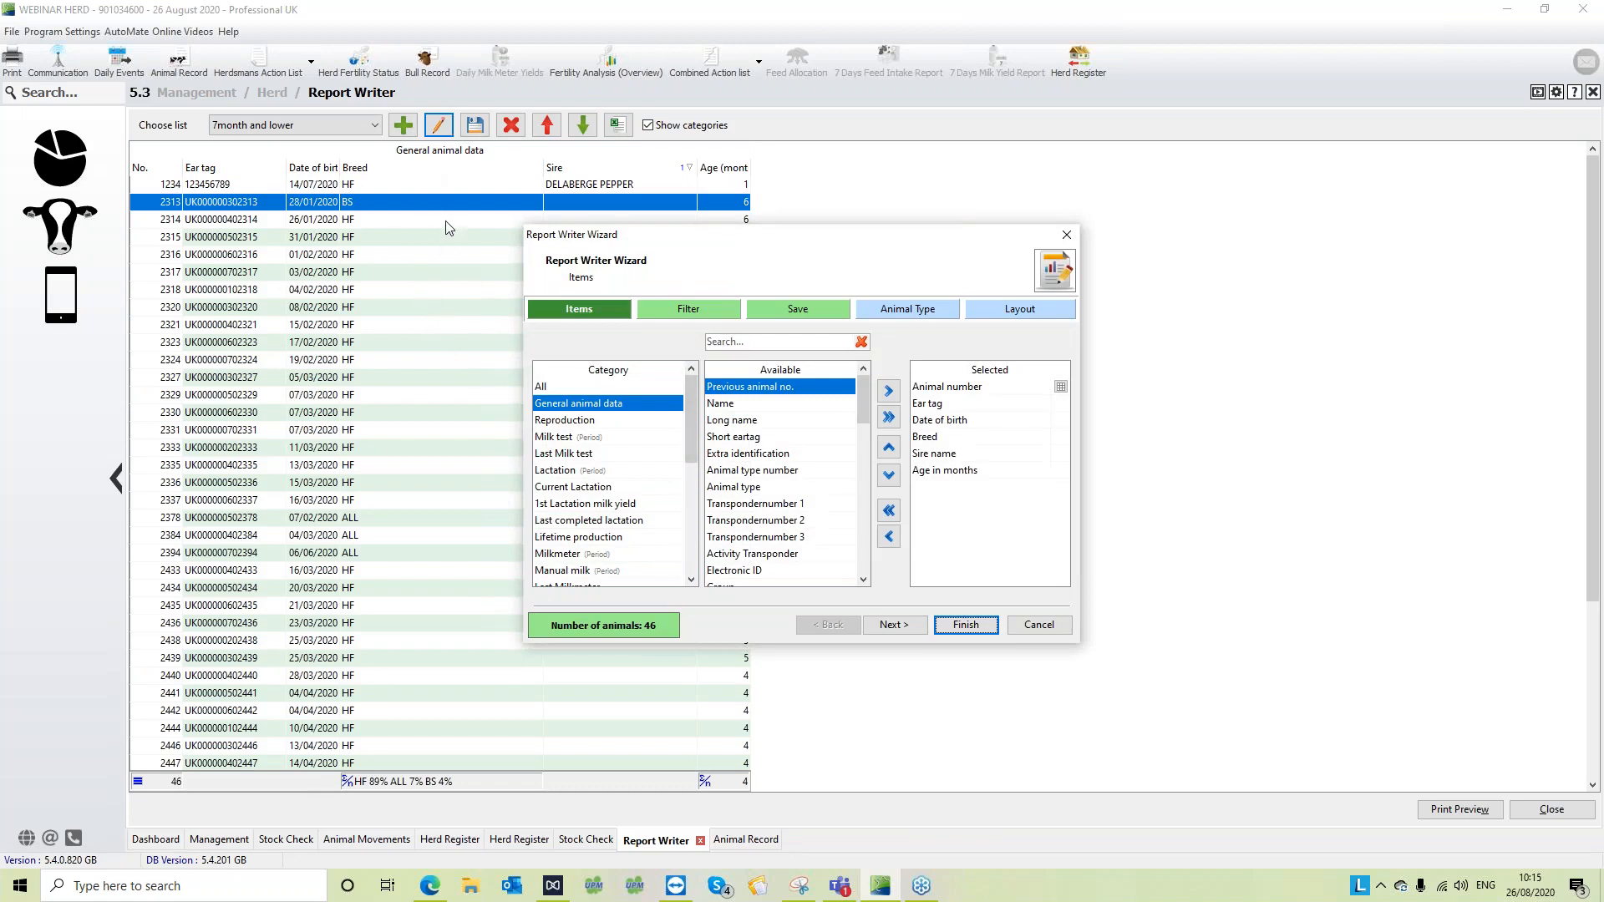
click(777, 342)
text(dam)
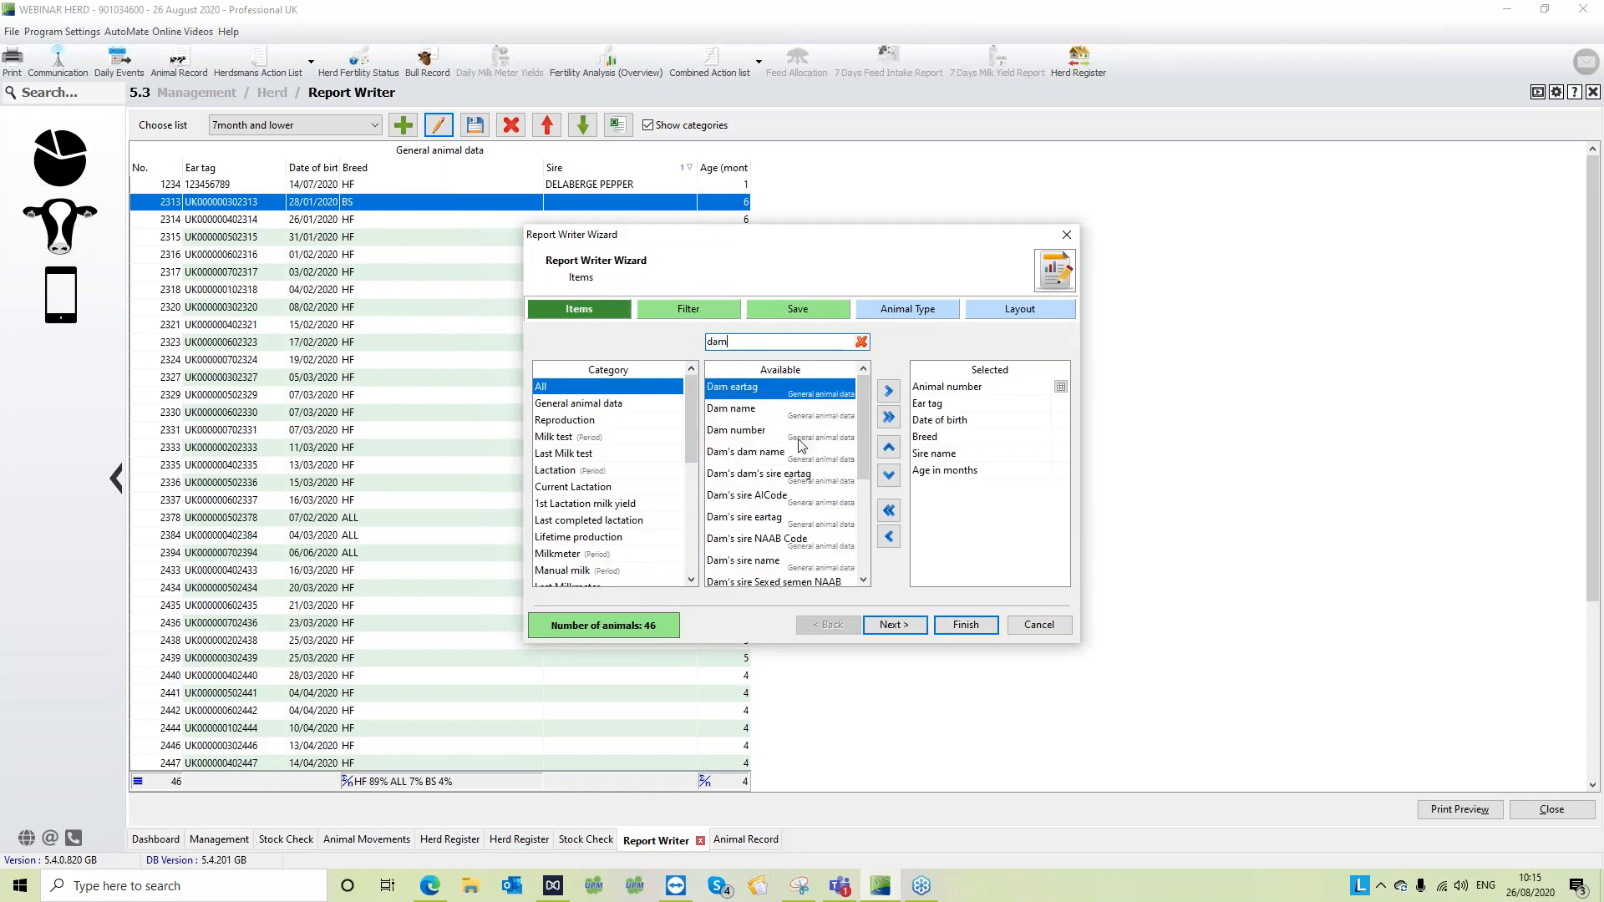
click(774, 410)
click(889, 392)
click(963, 626)
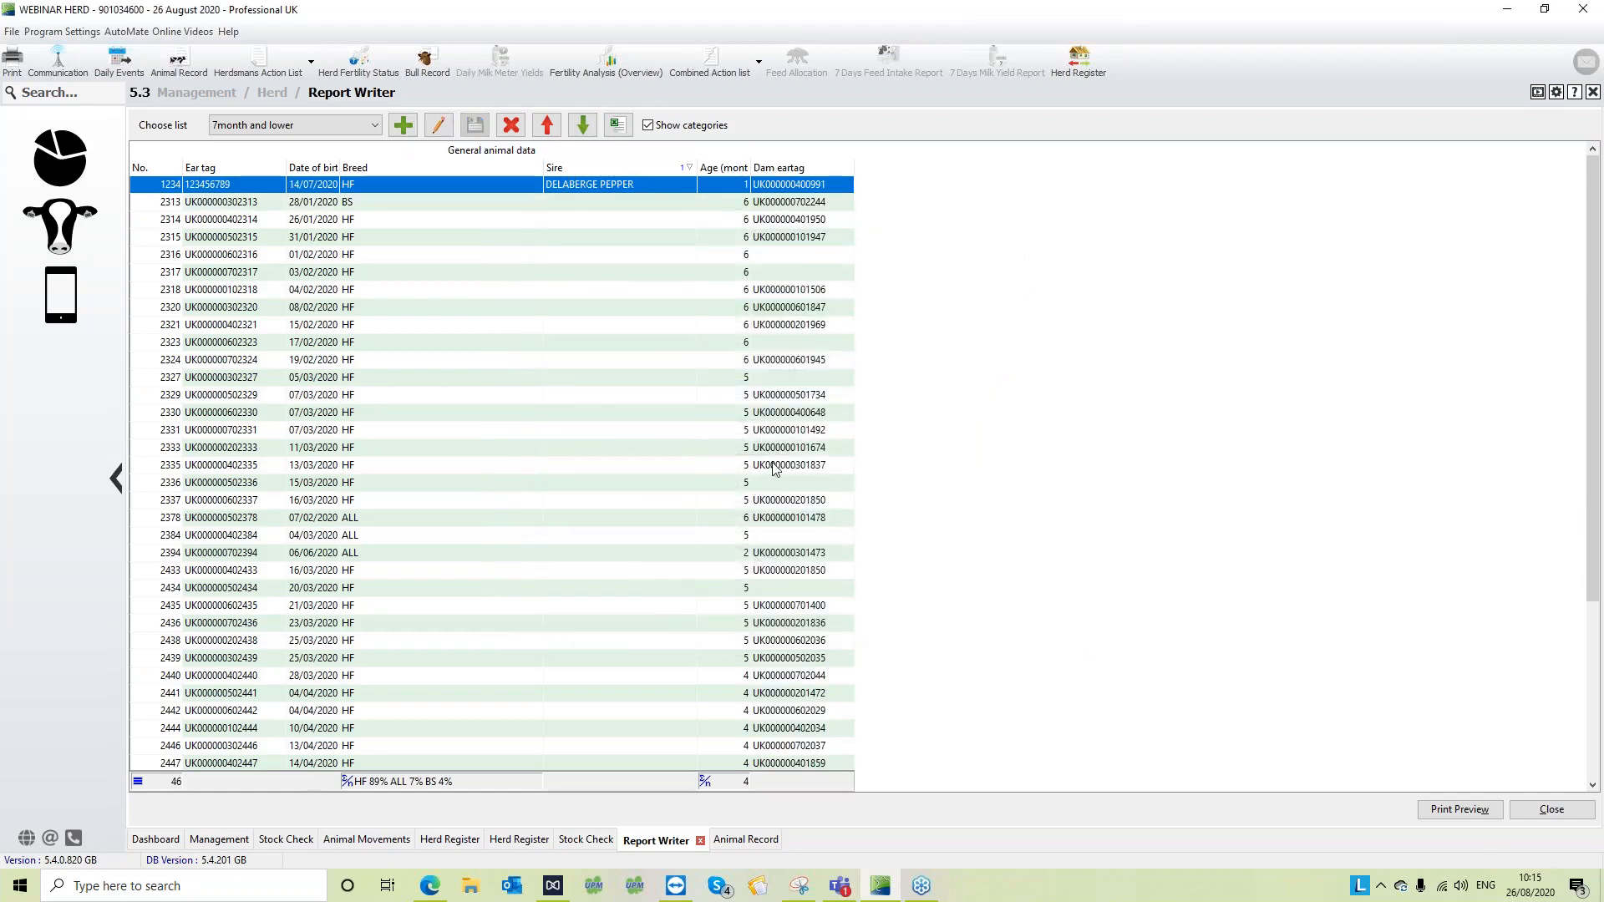
click(779, 485)
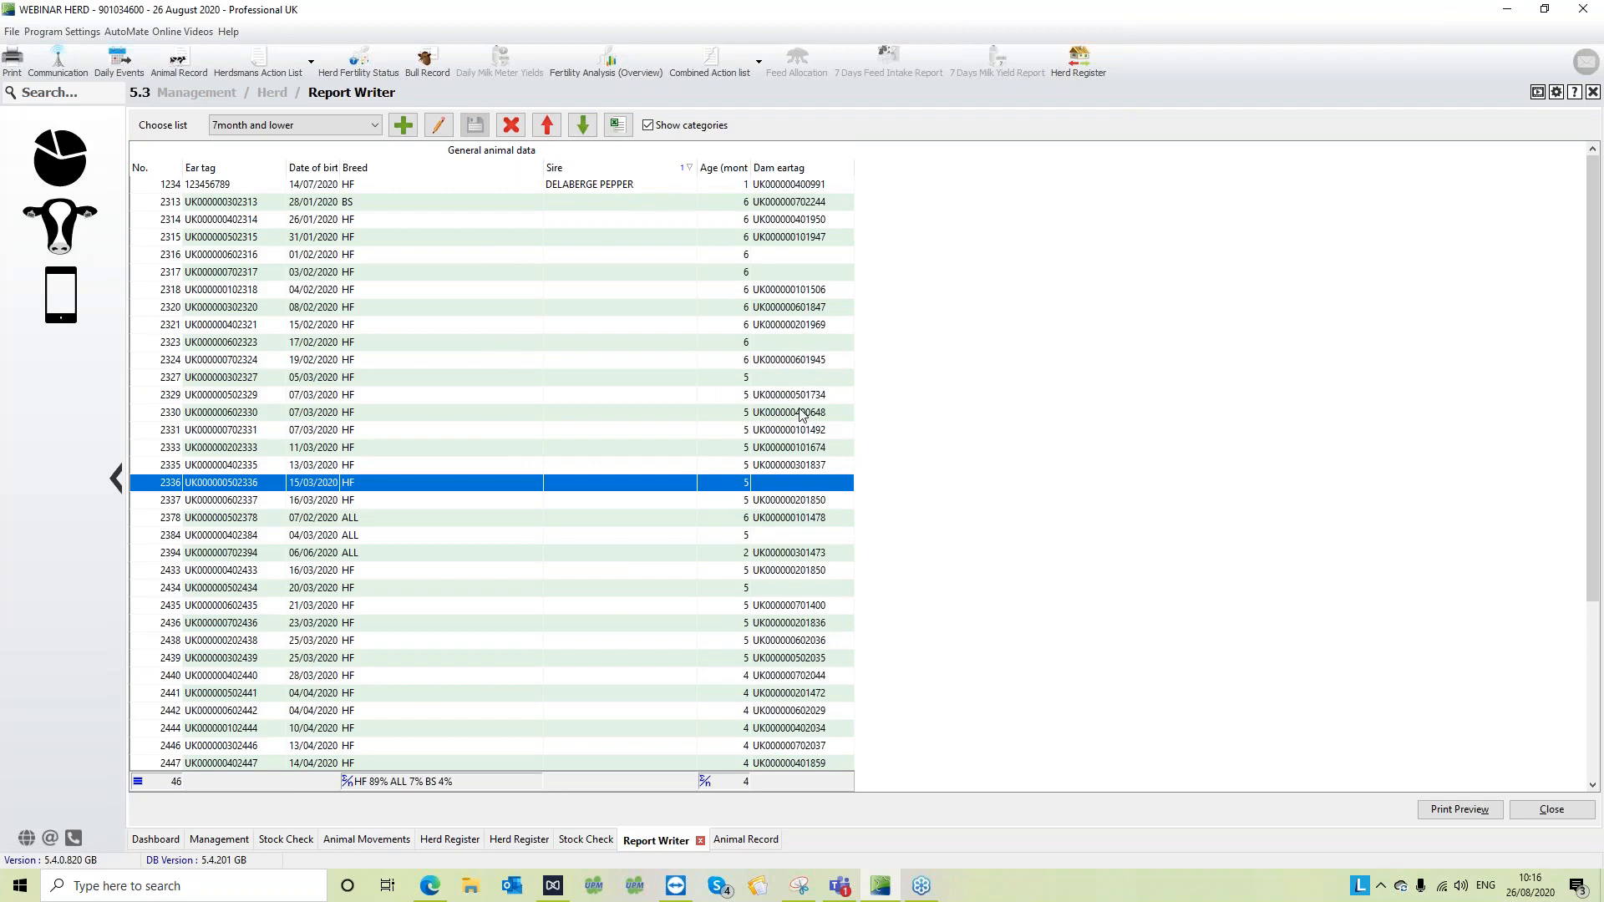
- Check the choice of saved lists once more, and return to the herd Dashboard
click(373, 130)
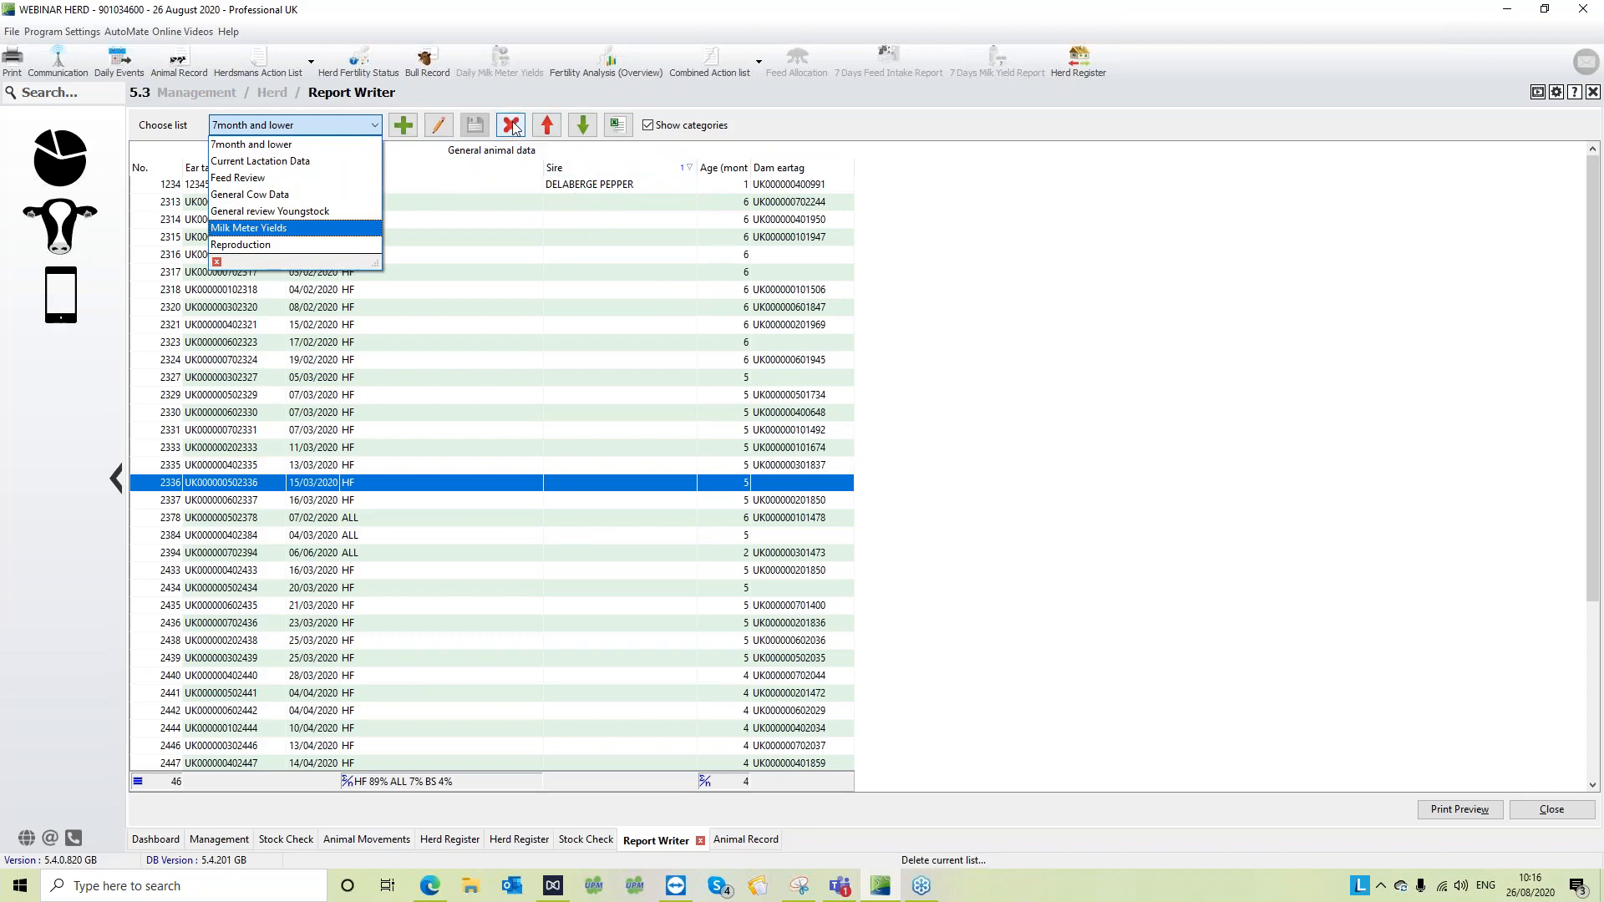
click(1086, 392)
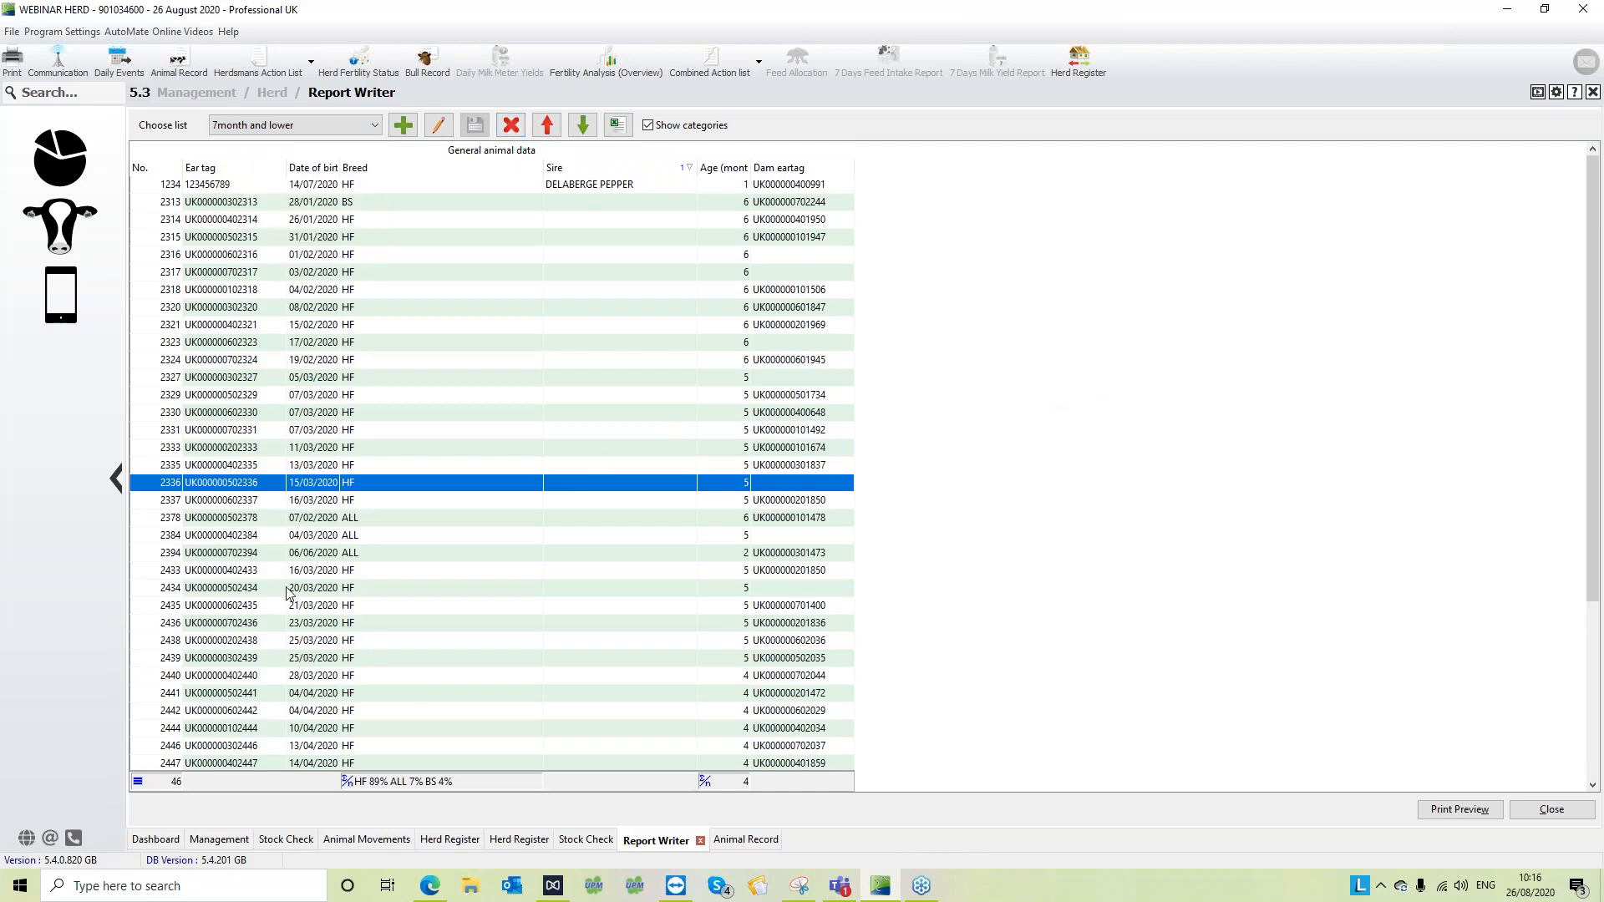
click(60, 181)
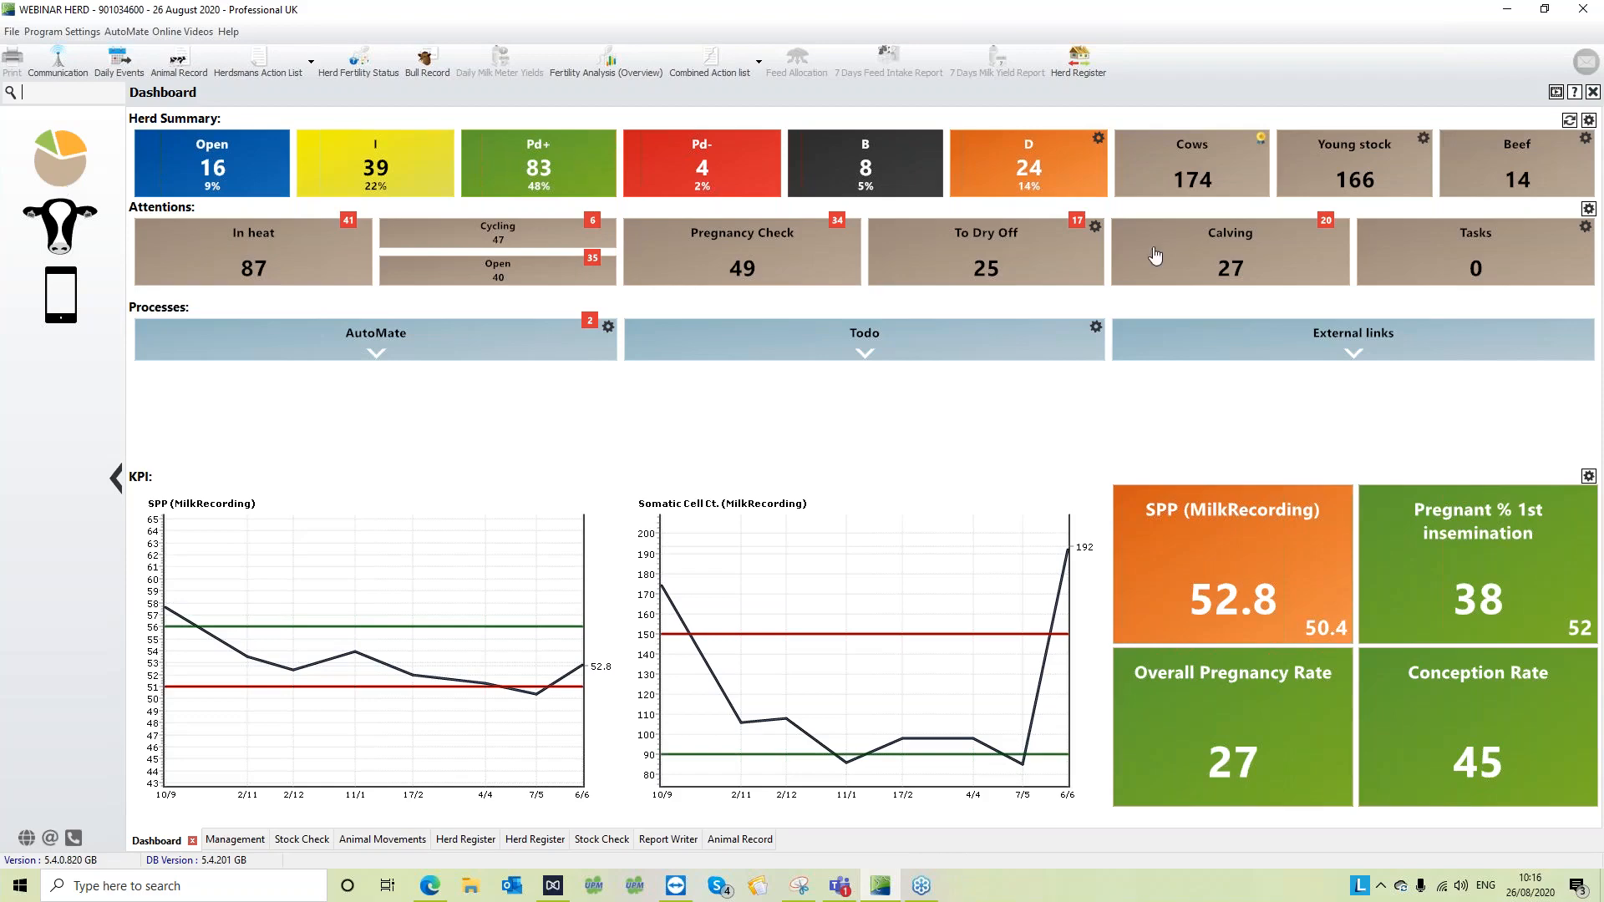
click(1581, 62)
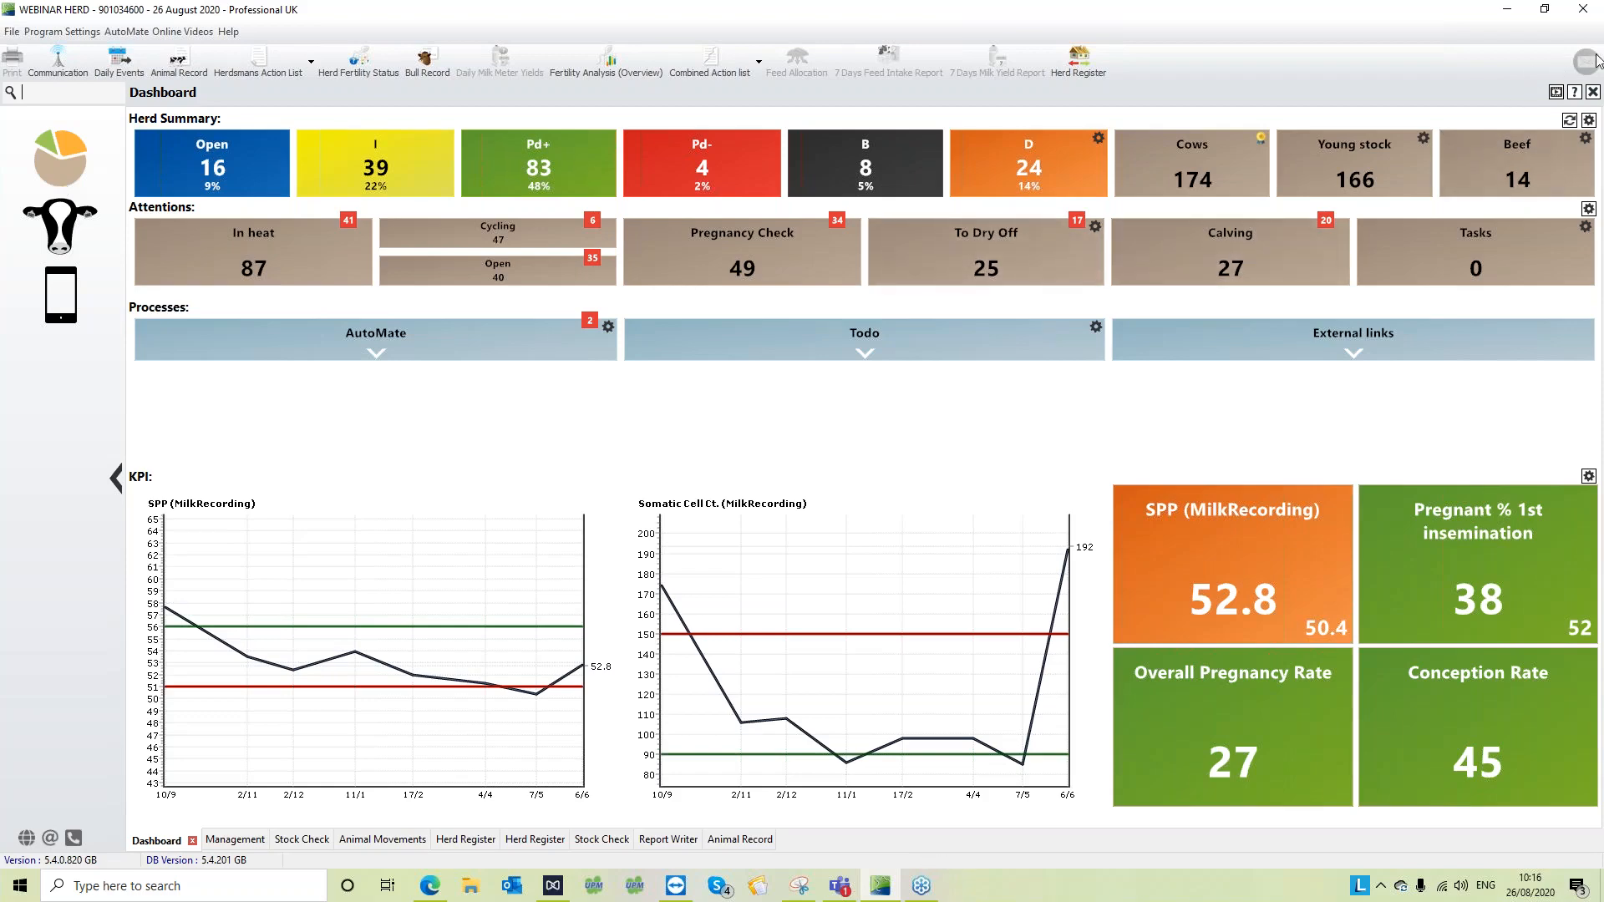